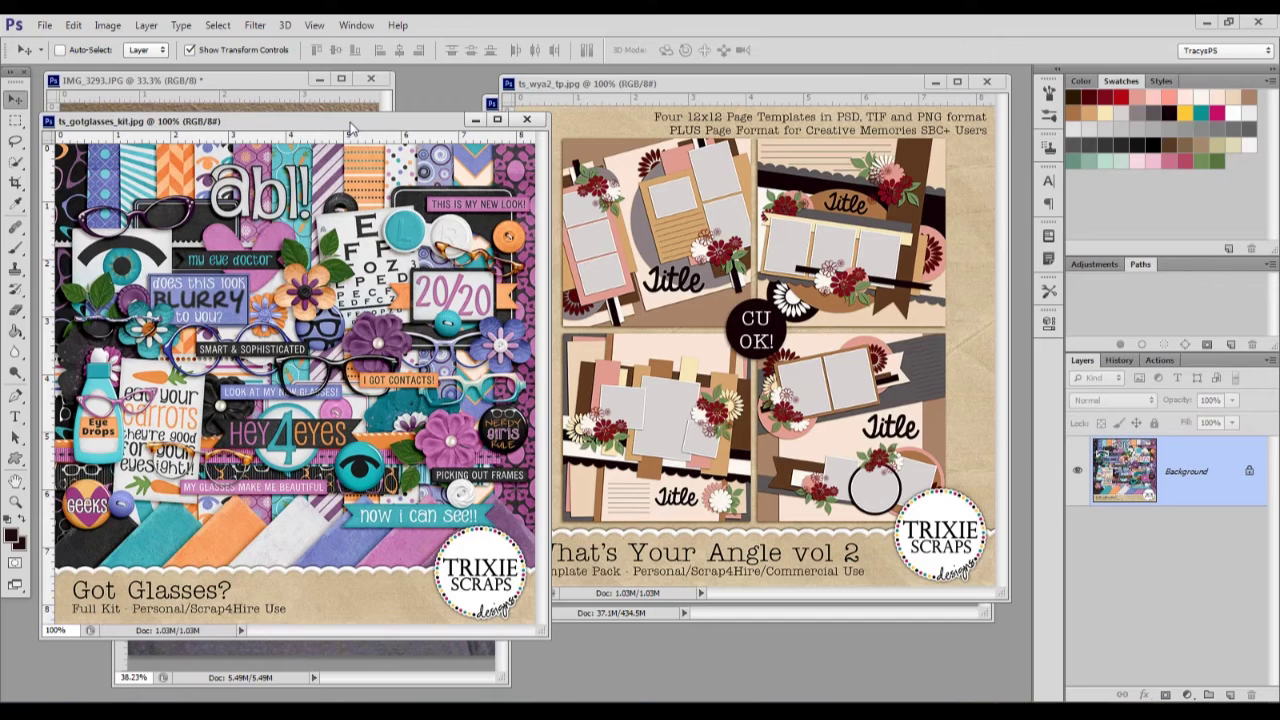
- Look over the previews of the Got Glasses kit and the What's Your Angle vol 2 template pack
left_click(318, 625)
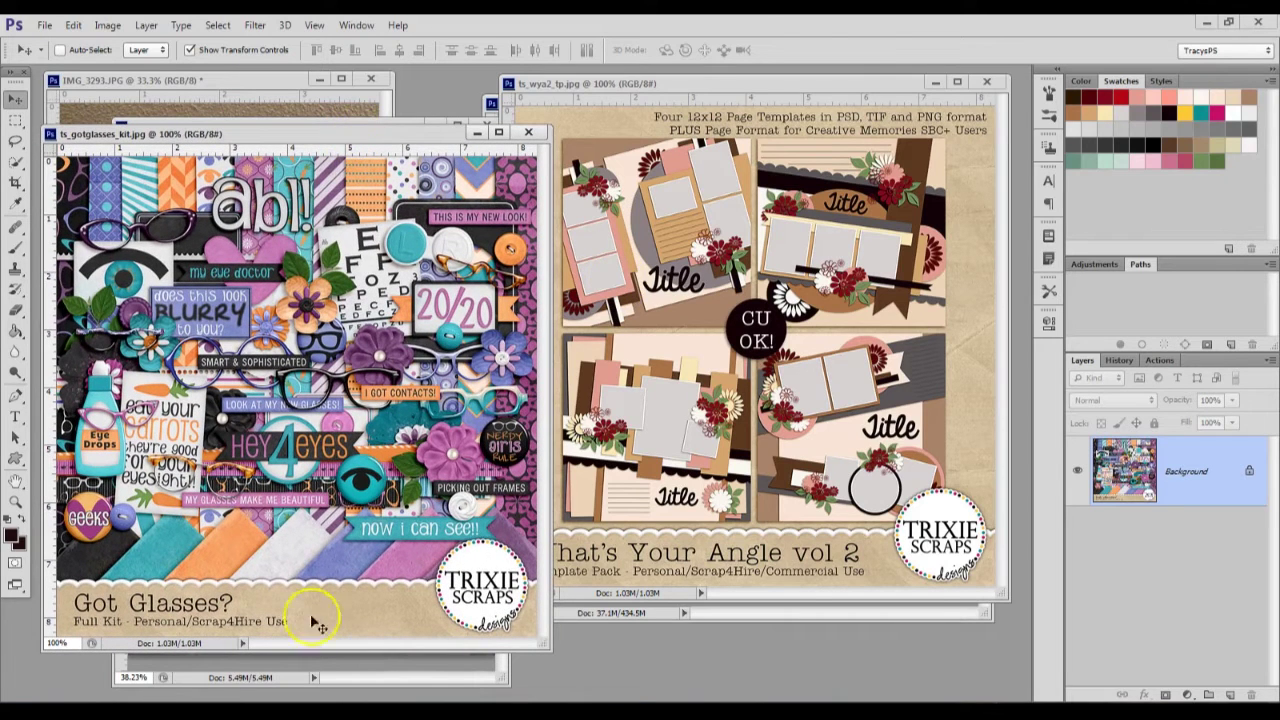
left_click_drag(720, 90, 657, 88)
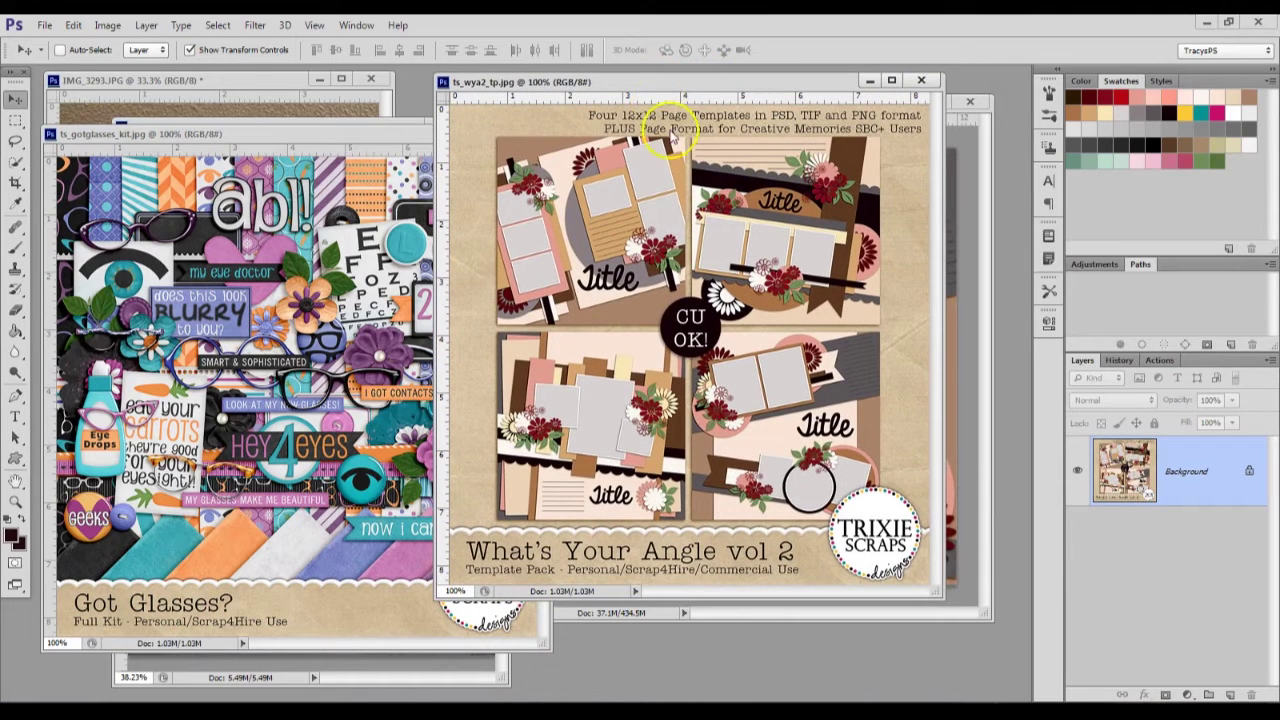
left_click(796, 570)
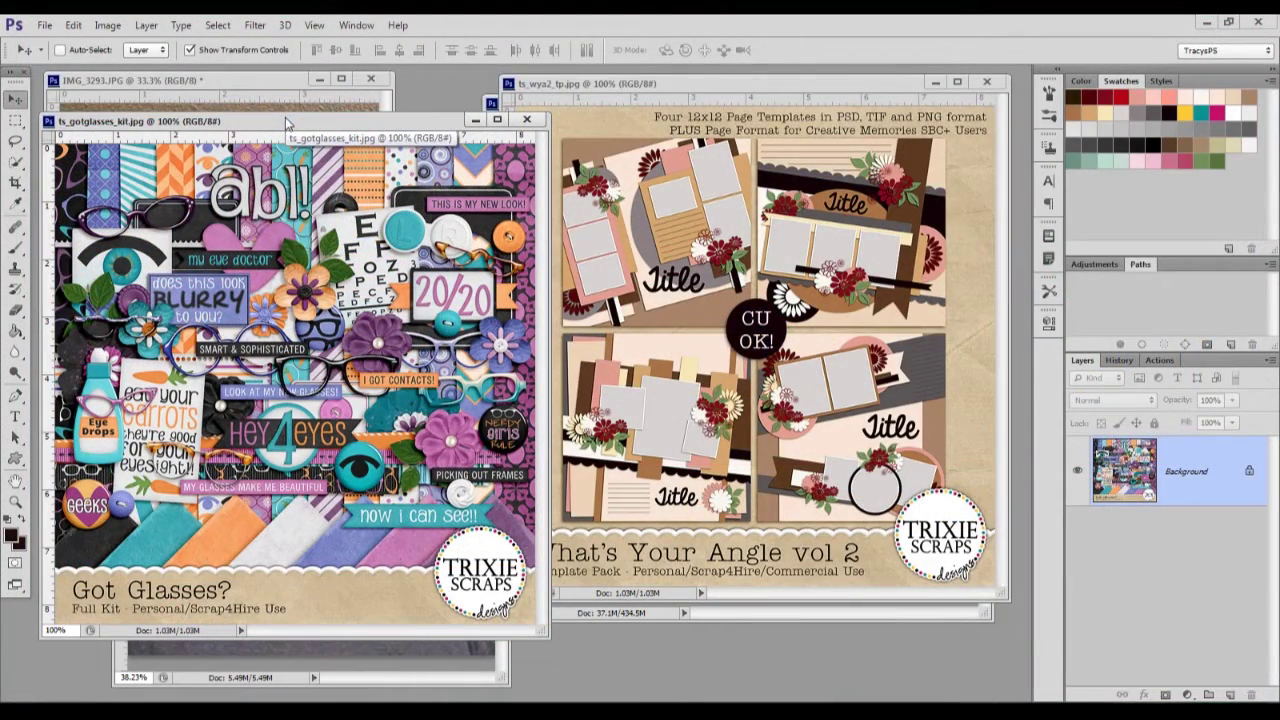
left_click(350, 126)
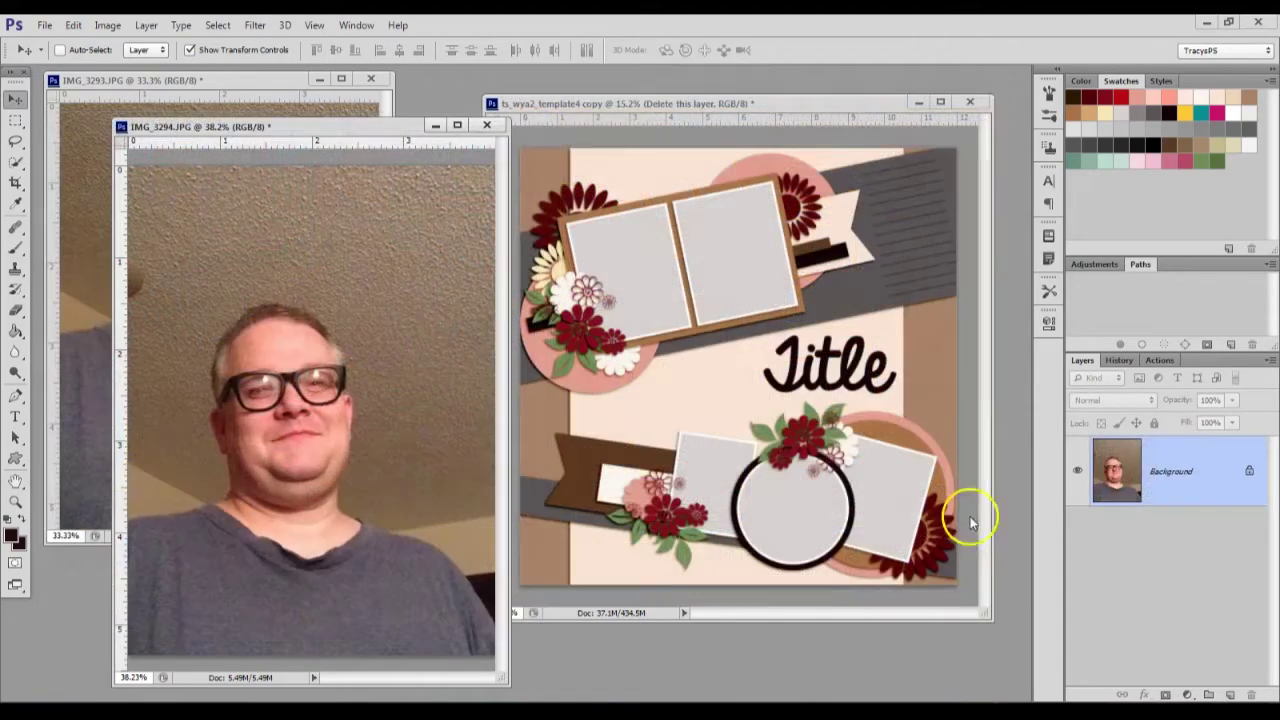
- Arrange the ts_wya2_template4 copy, IMG_3293 and IMG_3294 windows so that both photos can be seen in front of the template
mouse_move(741, 113)
left_mouse_down()
mouse_move(814, 124)
mouse_move(740, 100)
left_mouse_up()
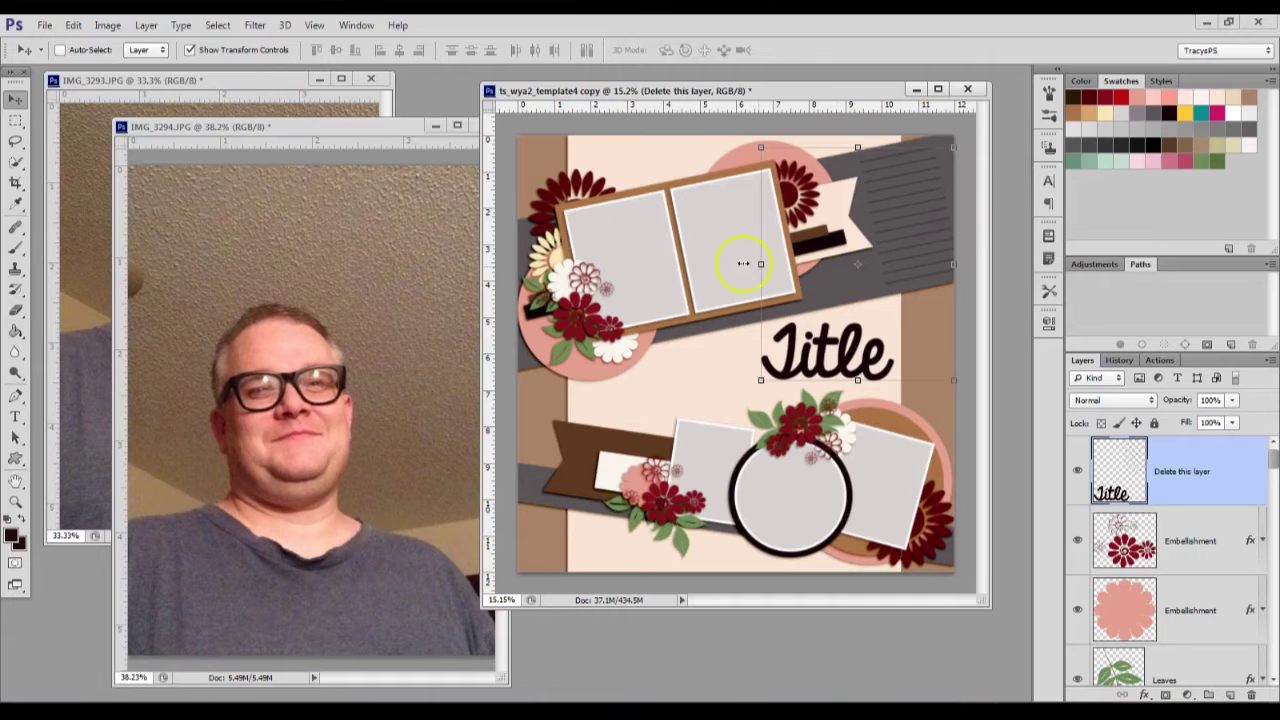
left_click_drag(289, 122, 508, 126)
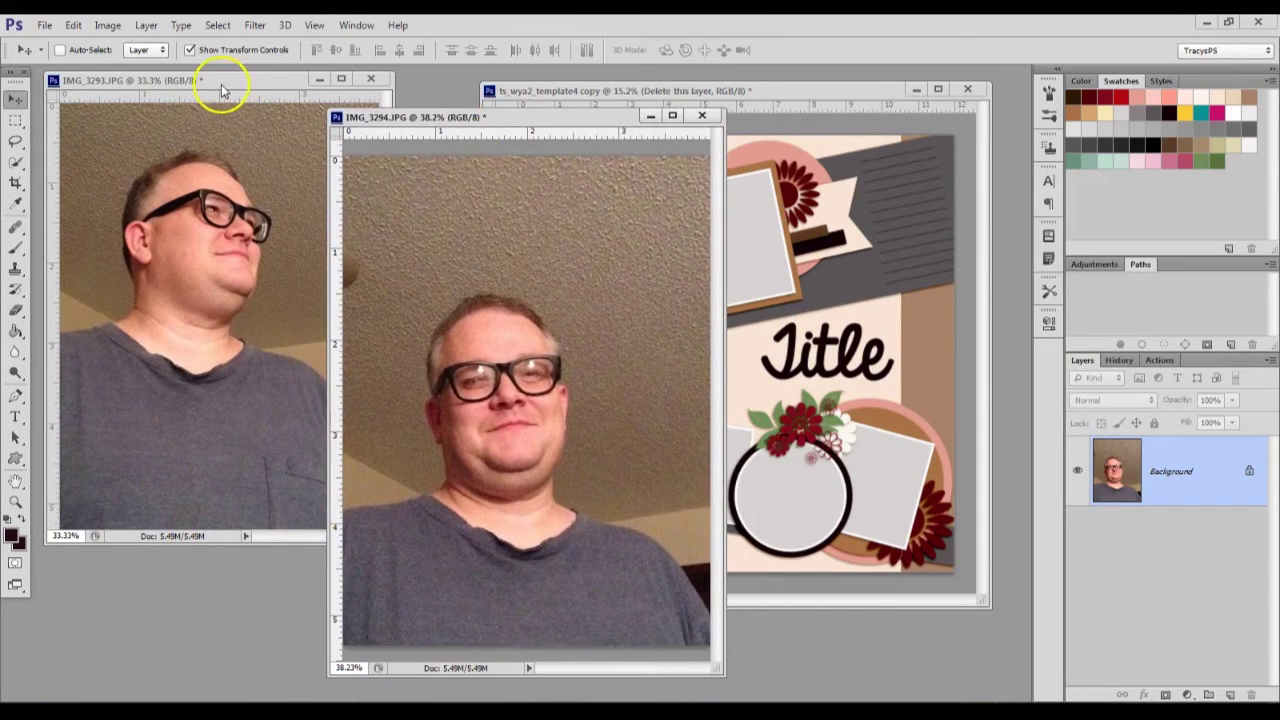
left_click_drag(222, 90, 217, 94)
left_click_drag(472, 120, 456, 116)
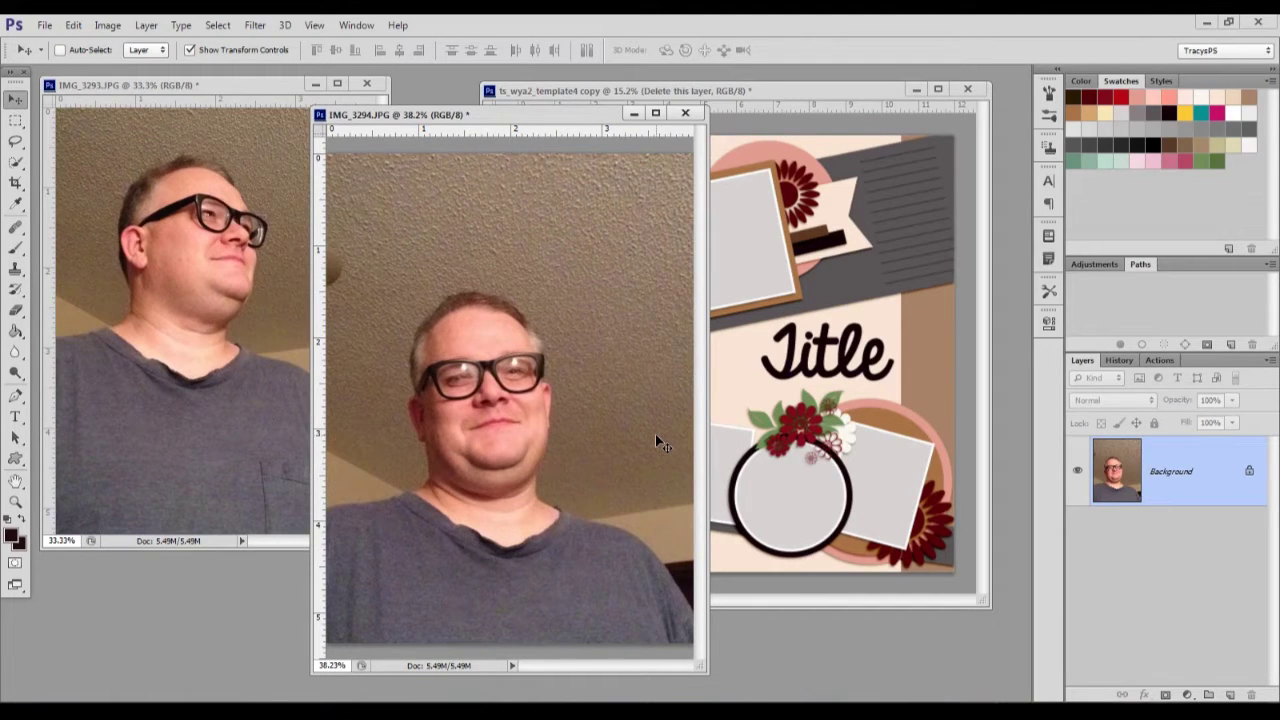
left_click_drag(535, 449, 523, 422)
left_click(542, 432)
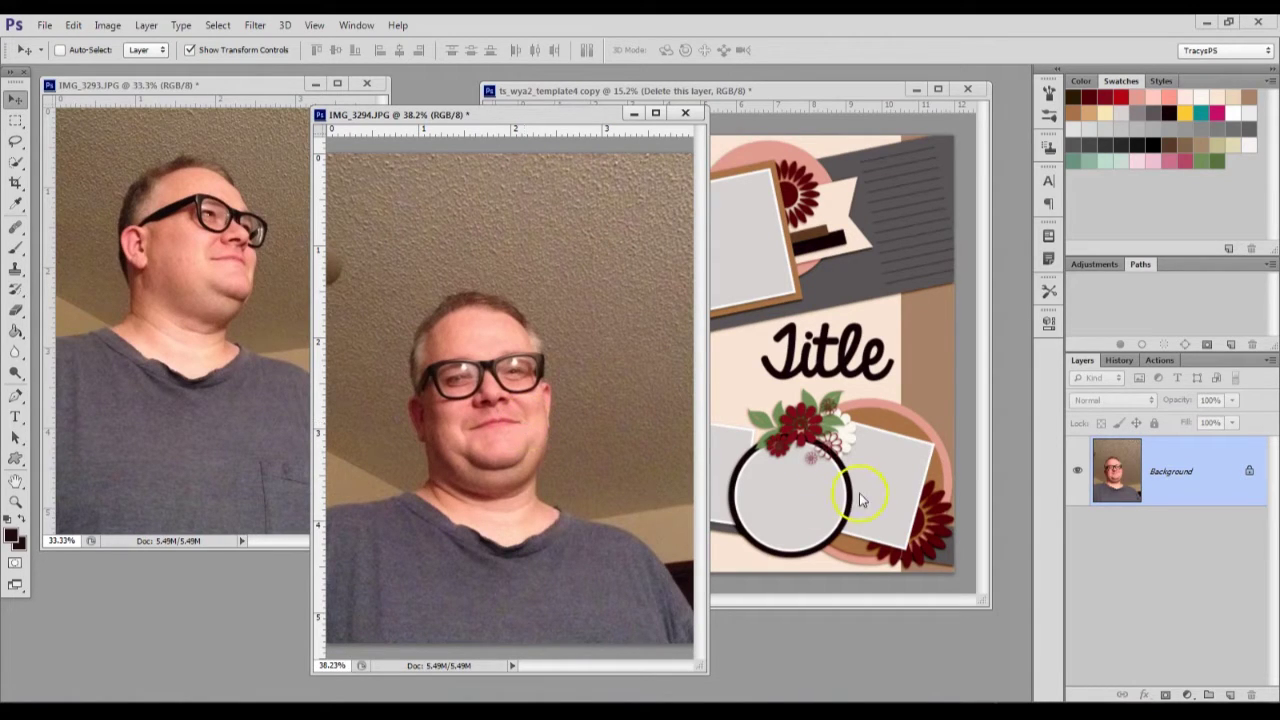
left_click(693, 450)
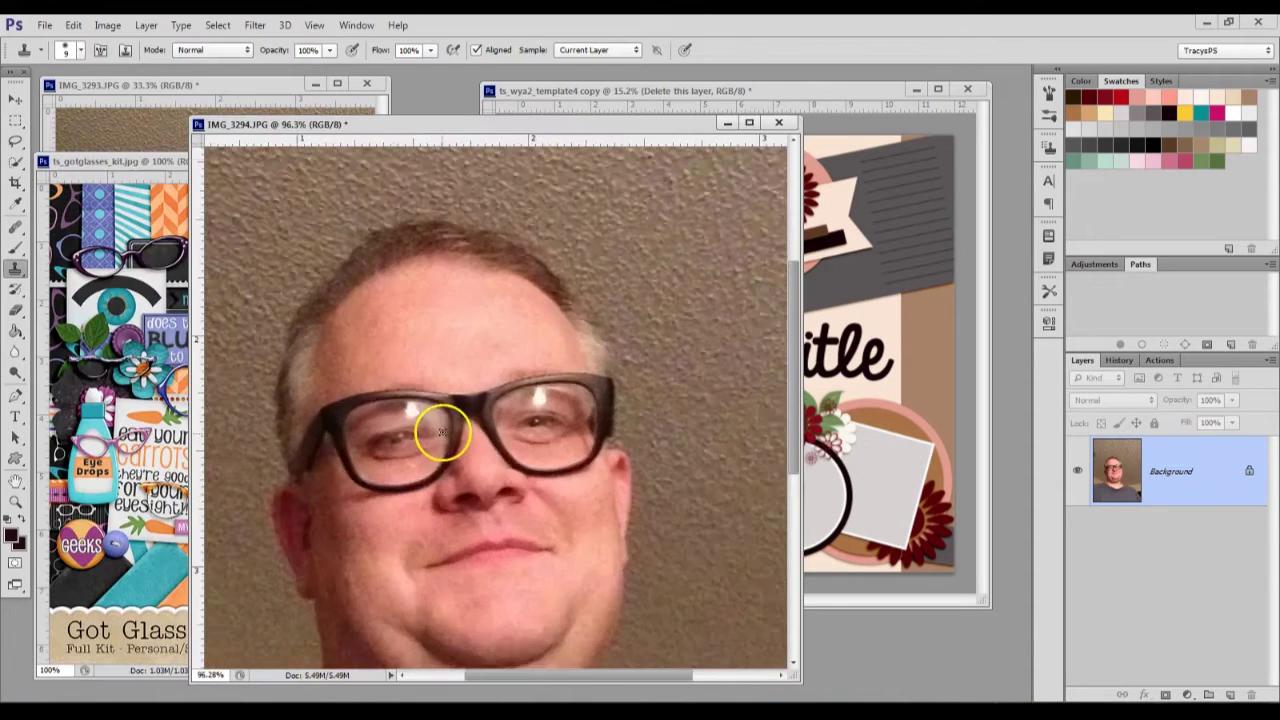
- Add a new empty layer above the Background of IMG_3294 to hold the glasses-glare retouching
scroll(443, 429, "up", 3)
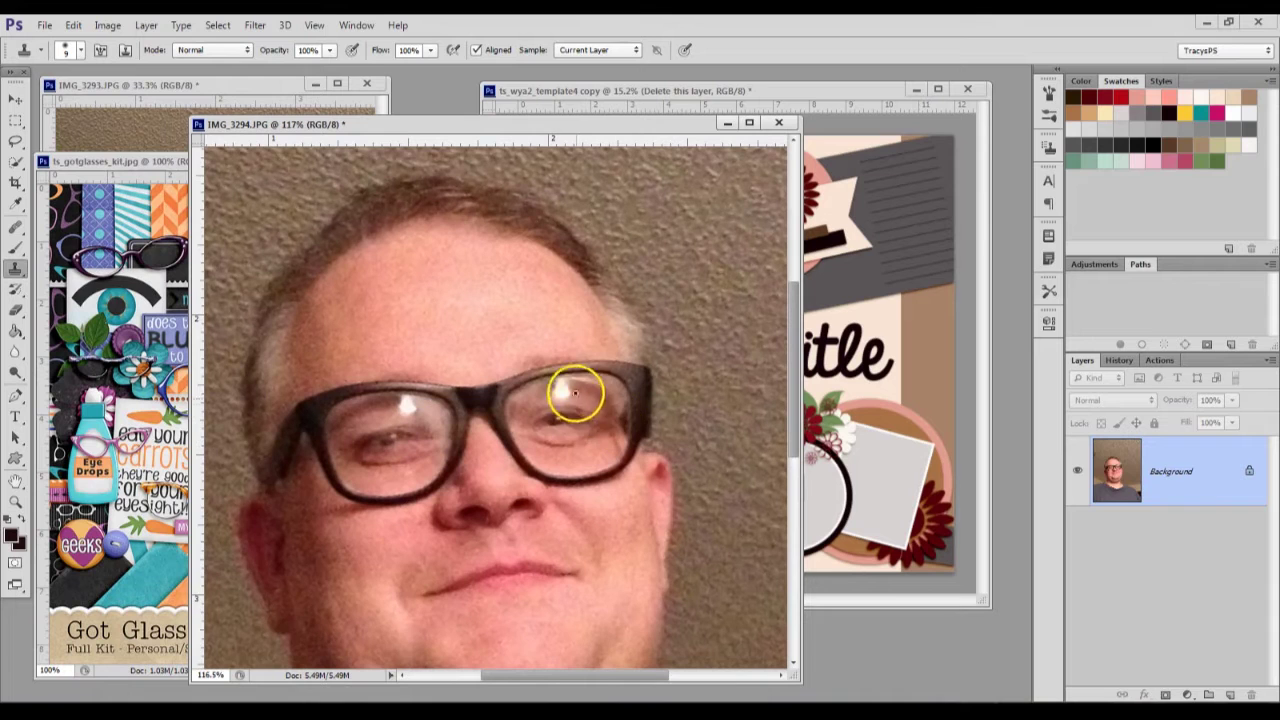
scroll(609, 400, "up", 3)
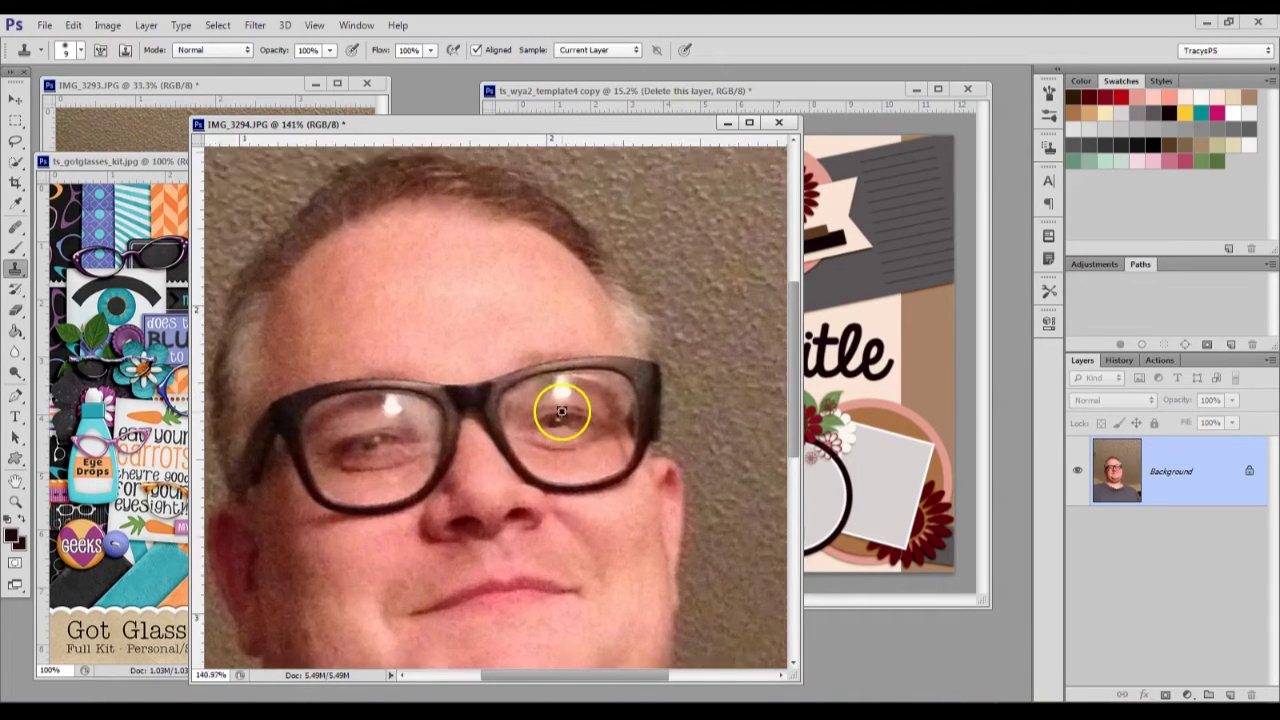
scroll(605, 395, "up", 2)
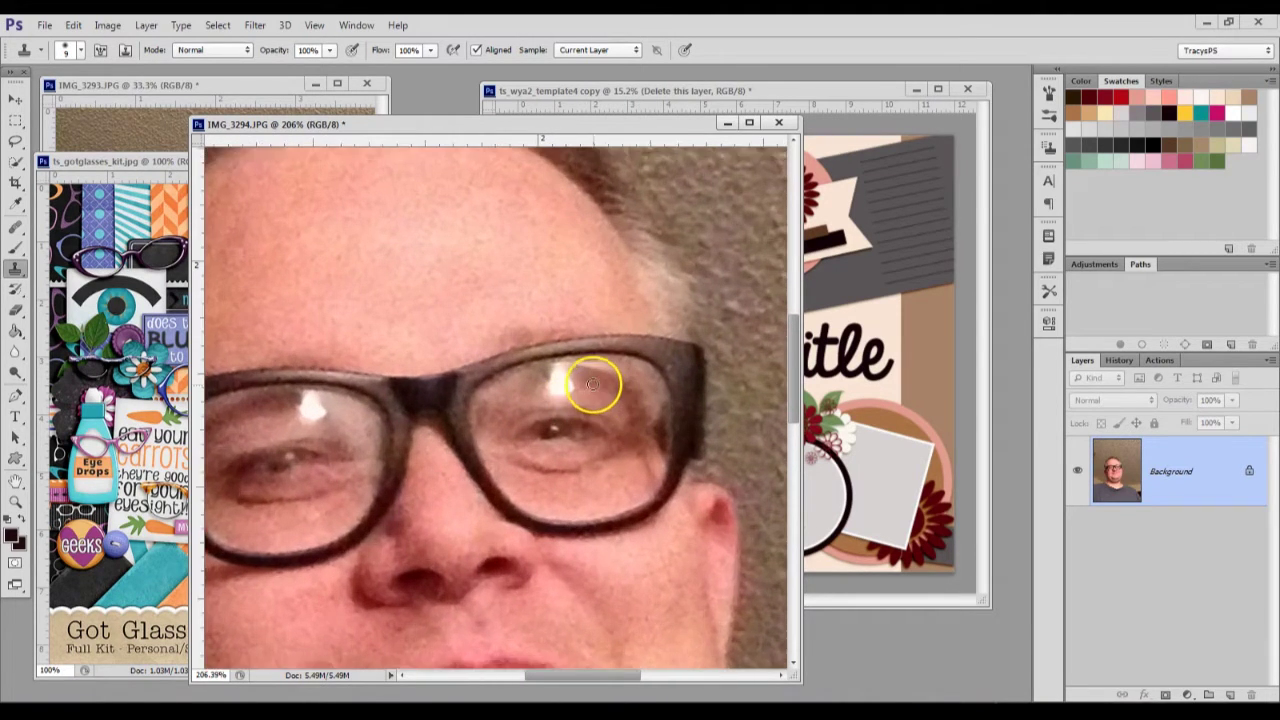
scroll(523, 422, "up", 2)
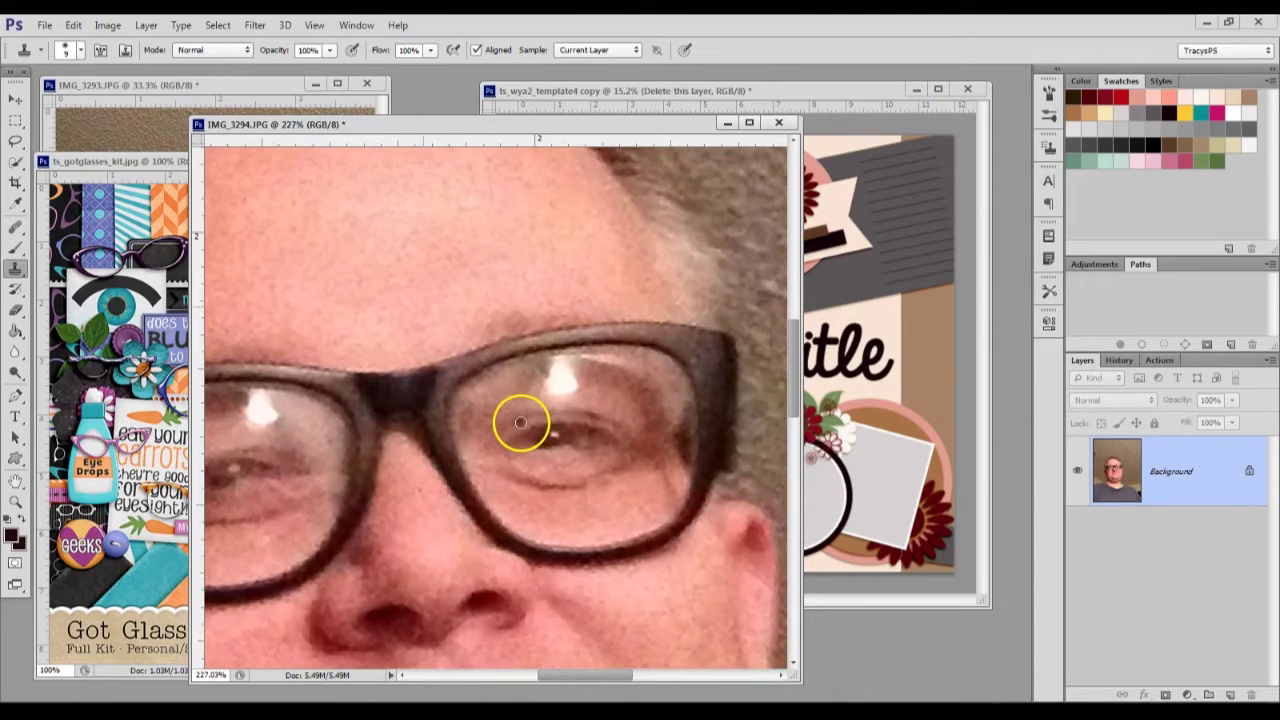
left_click_drag(797, 617, 835, 624)
left_click_drag(643, 680, 621, 680)
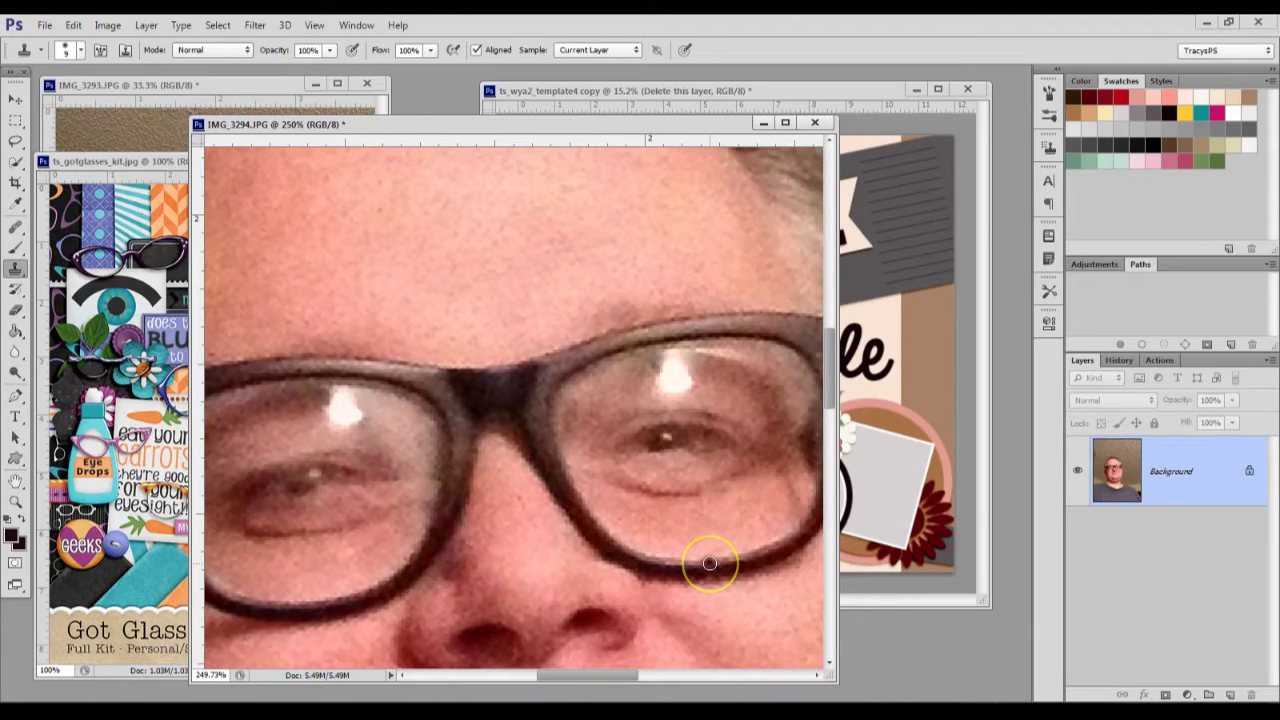
mouse_move(730, 355)
left_mouse_down()
mouse_move(749, 337)
mouse_move(680, 392)
left_mouse_up()
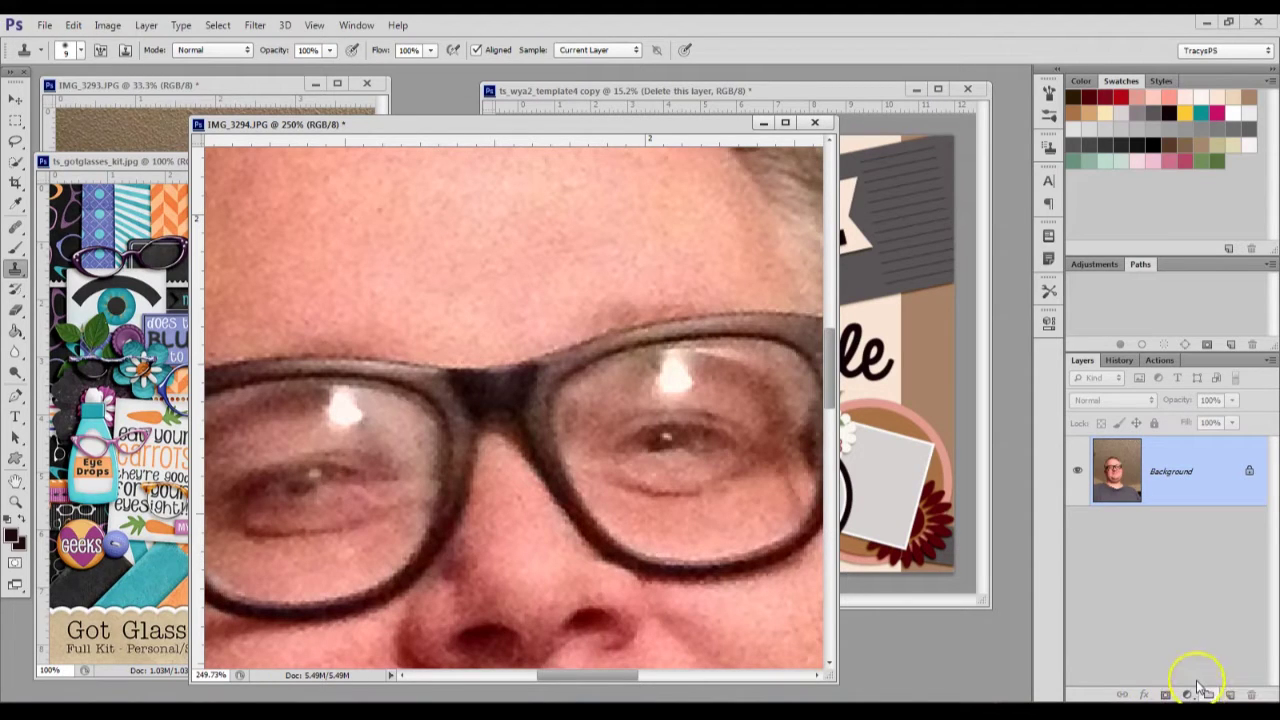
left_click(1208, 684)
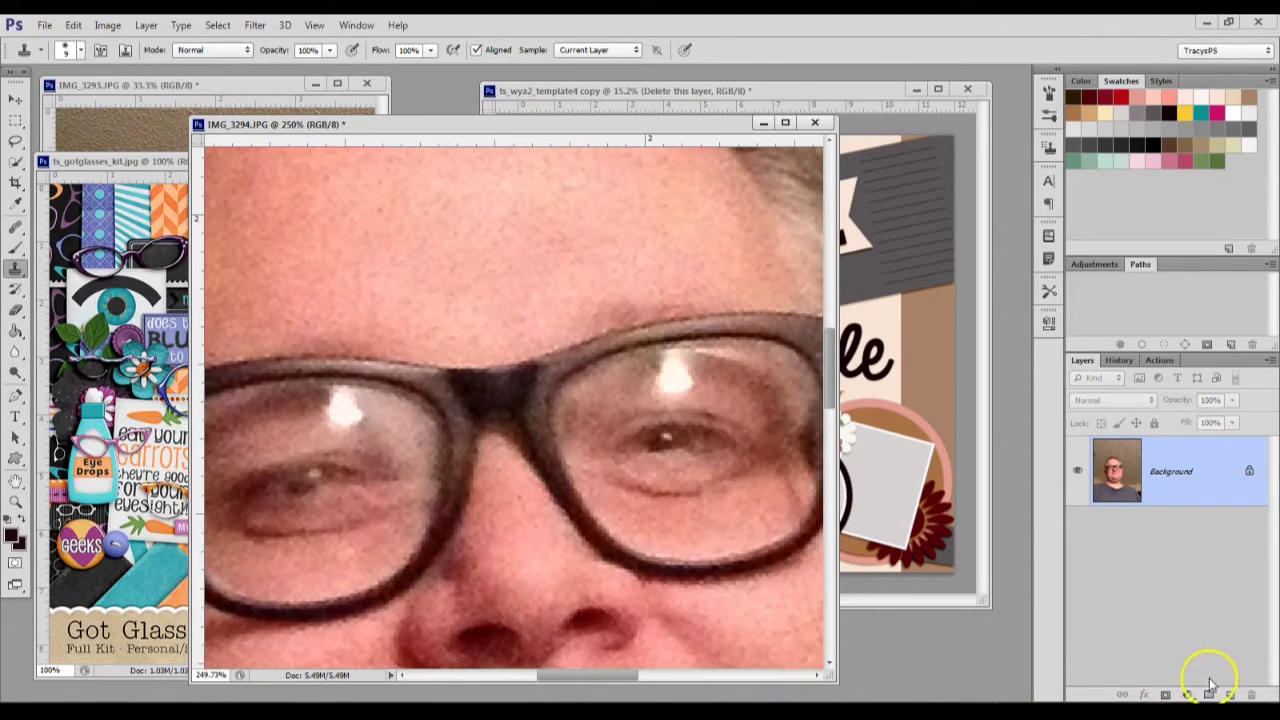
left_click(1231, 694)
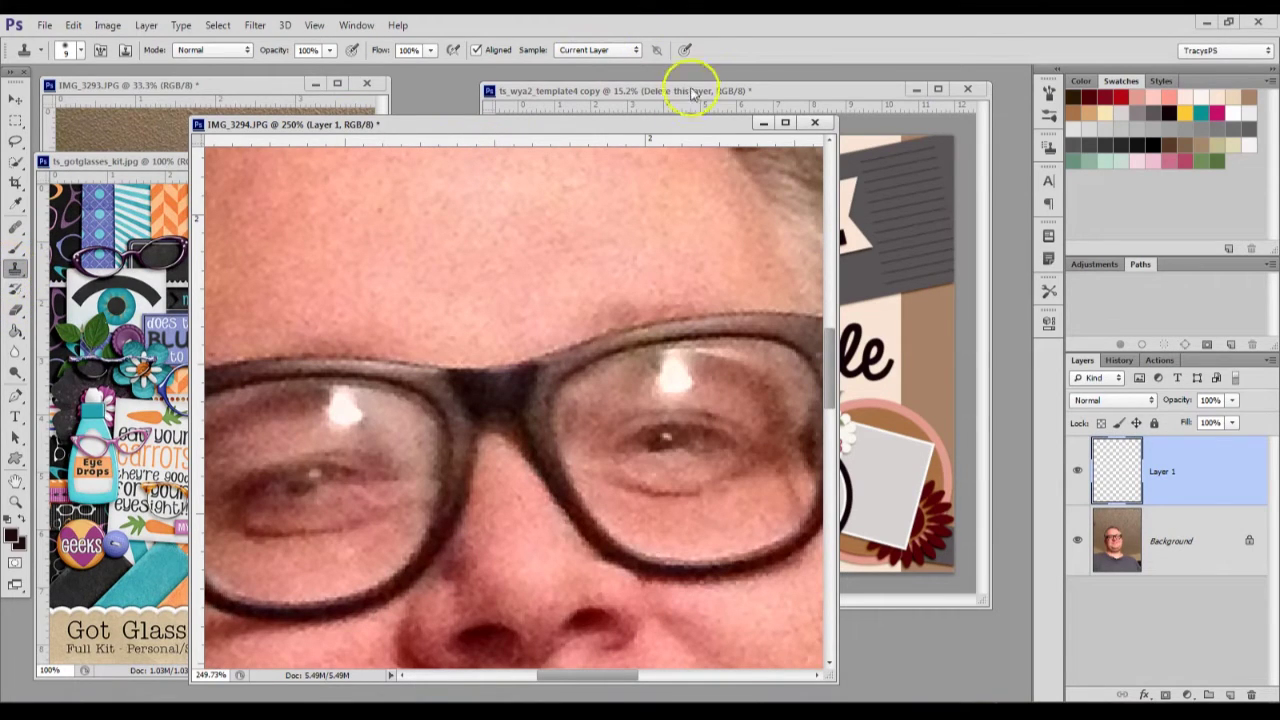
- Set the Clone Stamp to sample Current & Below and choose the soft round brush with 0% hardness
left_click(618, 52)
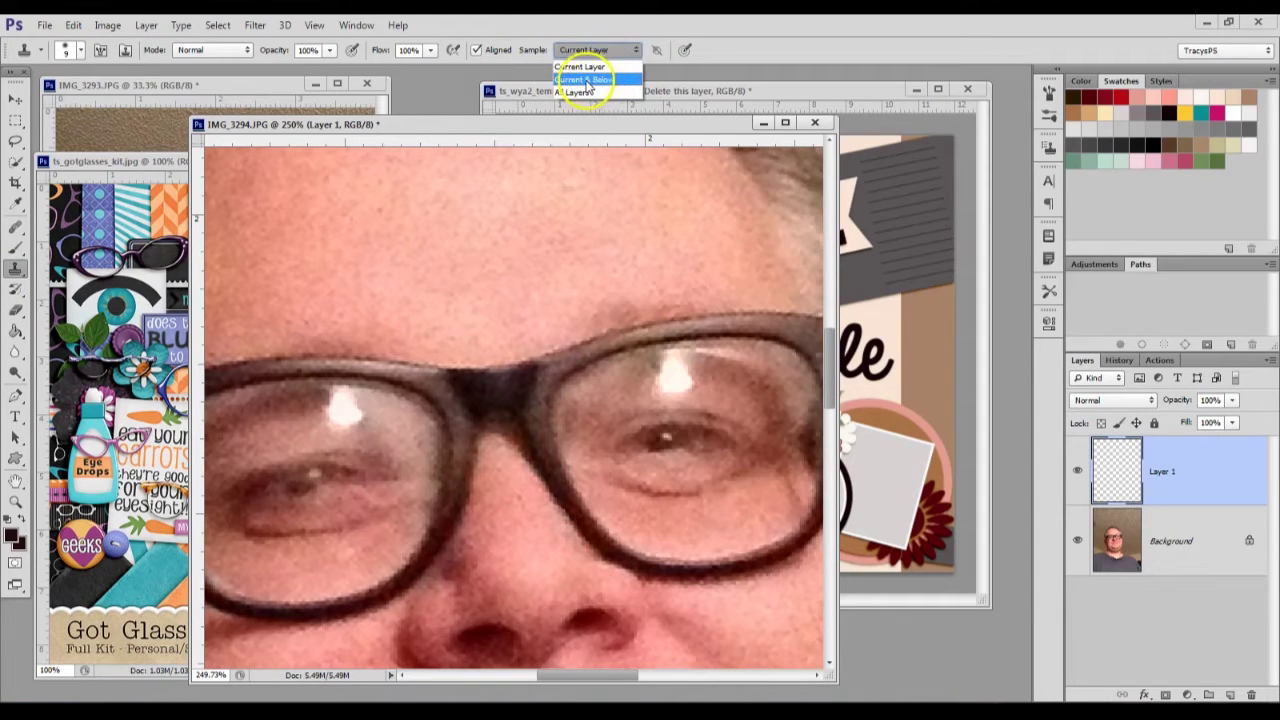
left_click(601, 84)
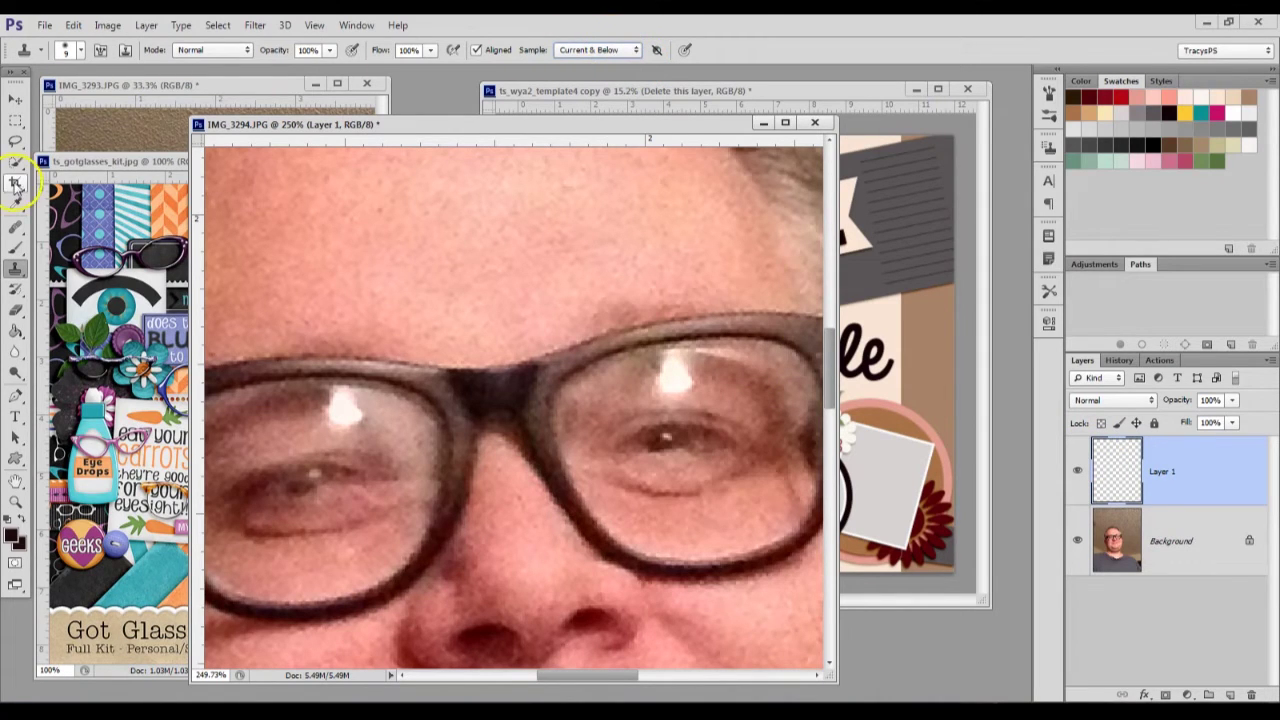
left_click(68, 50)
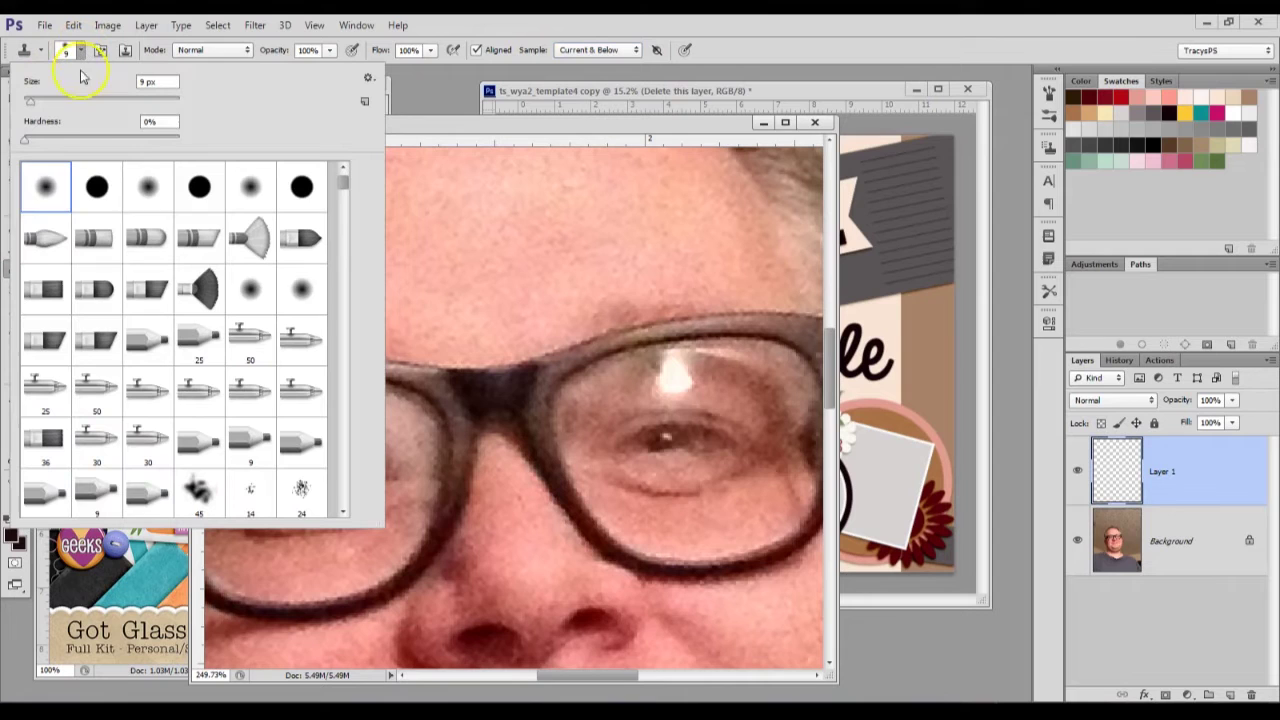
double_click(47, 185)
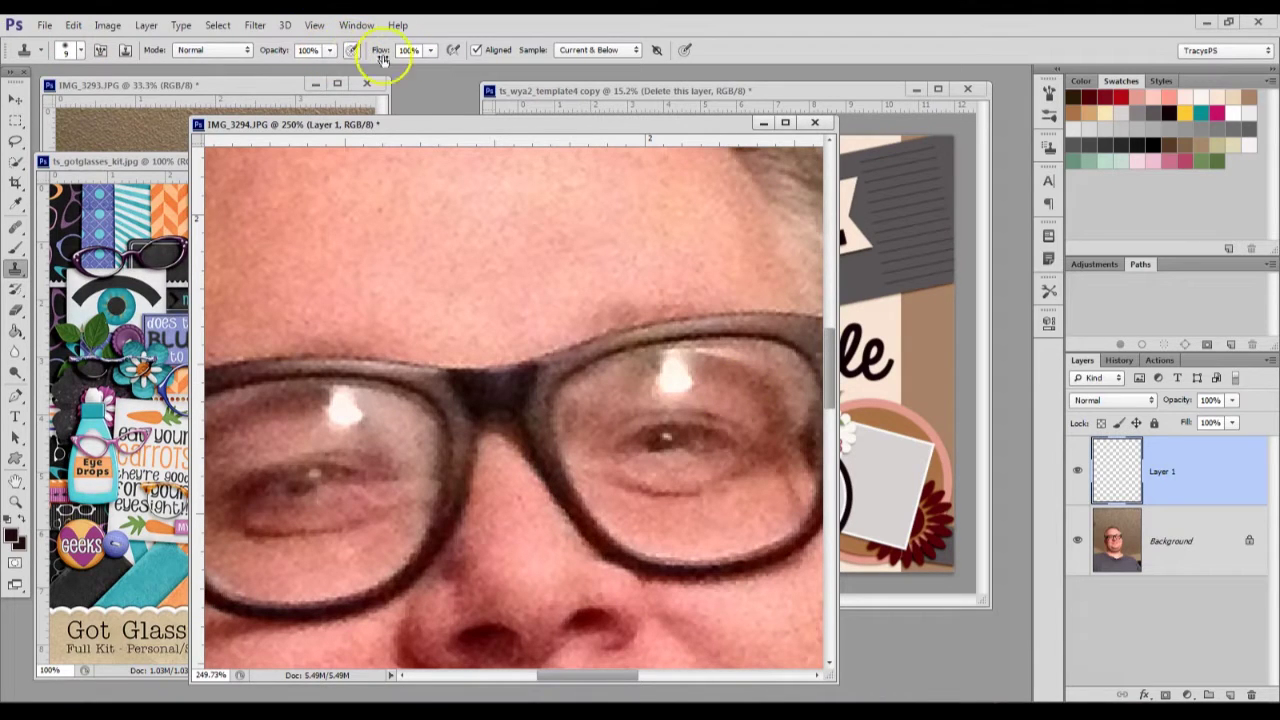
- Lower the Clone Stamp opacity to 51%
left_click(332, 52)
mouse_move(328, 70)
left_mouse_down()
mouse_move(300, 72)
mouse_move(311, 75)
left_mouse_up()
left_click(330, 53)
left_click(330, 53)
mouse_move(336, 46)
left_mouse_down()
mouse_move(313, 76)
mouse_move(337, 49)
left_mouse_up()
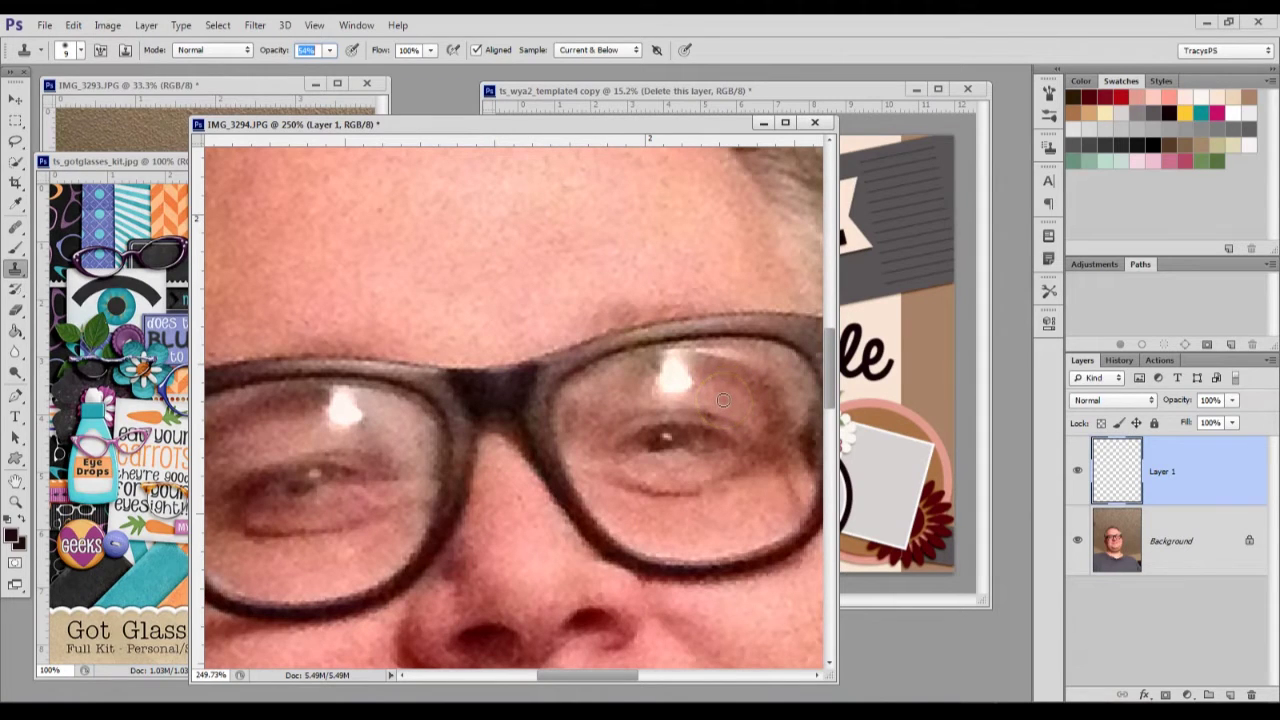
left_click(329, 49)
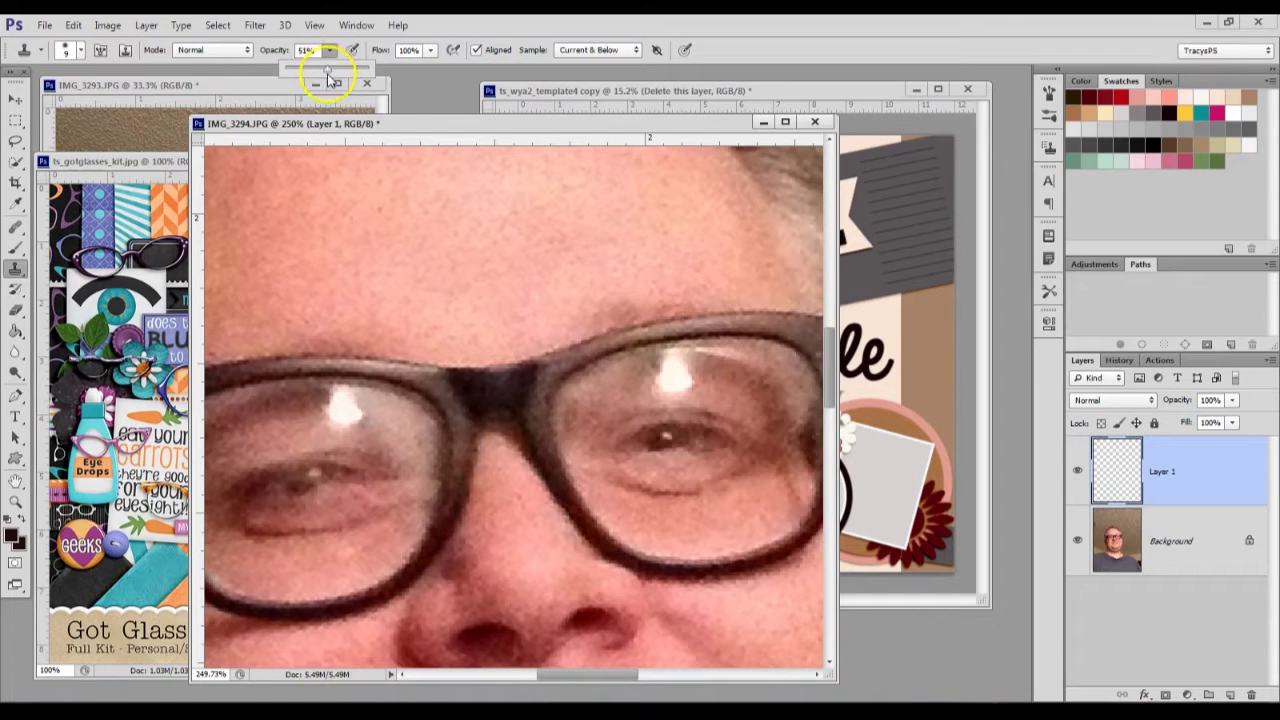
left_click(399, 138)
- Enlarge the Clone Stamp brush to 10 px and compare the glare spots on both lenses of the glasses
scroll(815, 443, "up", 5)
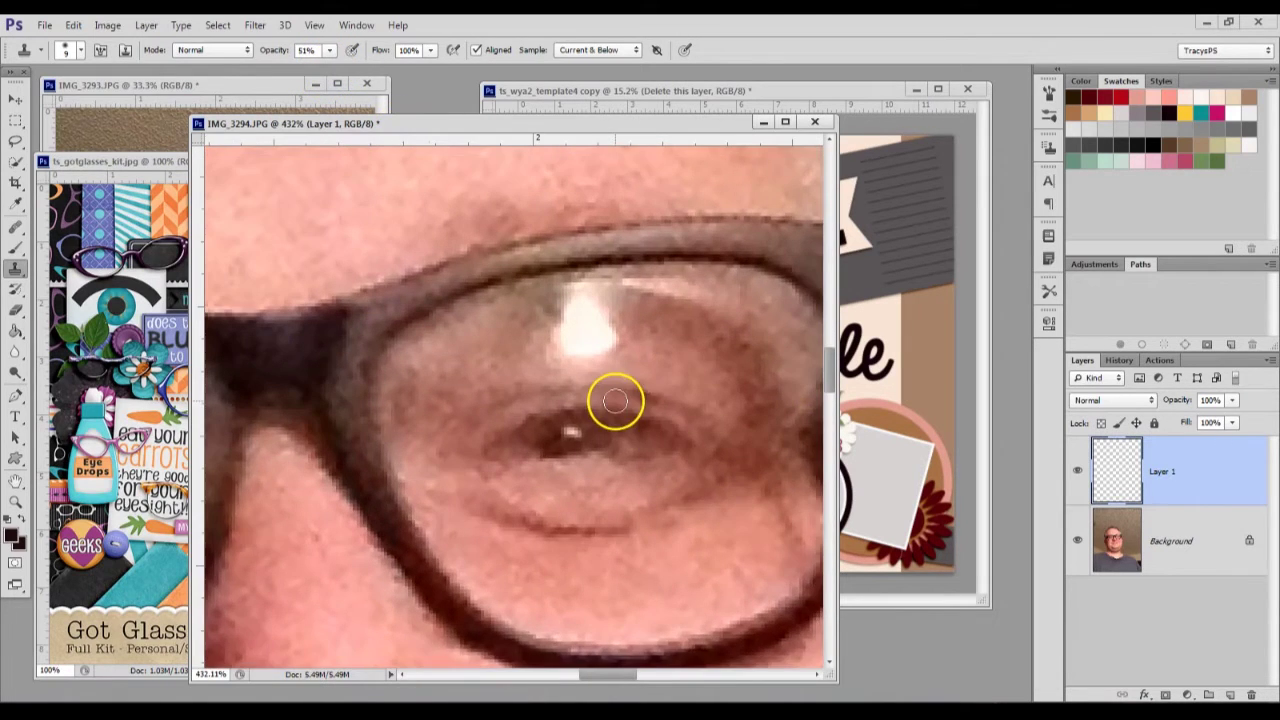
scroll(649, 389, "up", 2)
scroll(670, 399, "down", 2)
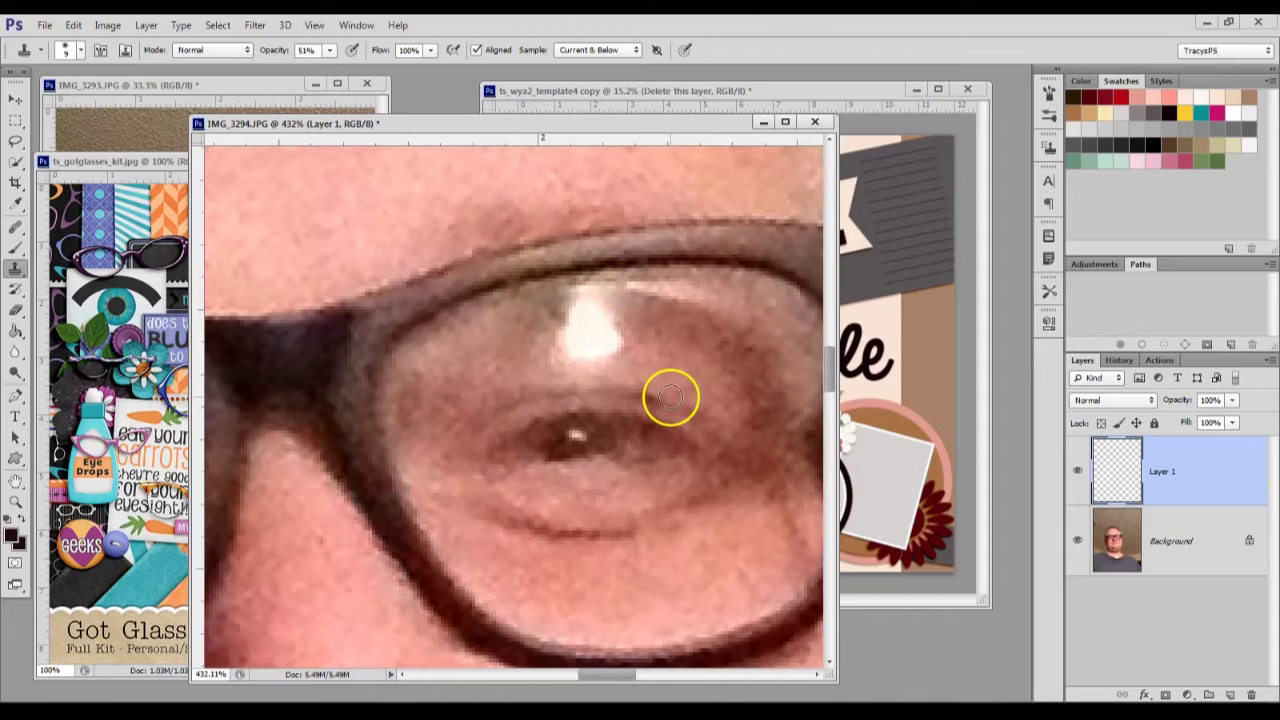
scroll(670, 397, "up", 1)
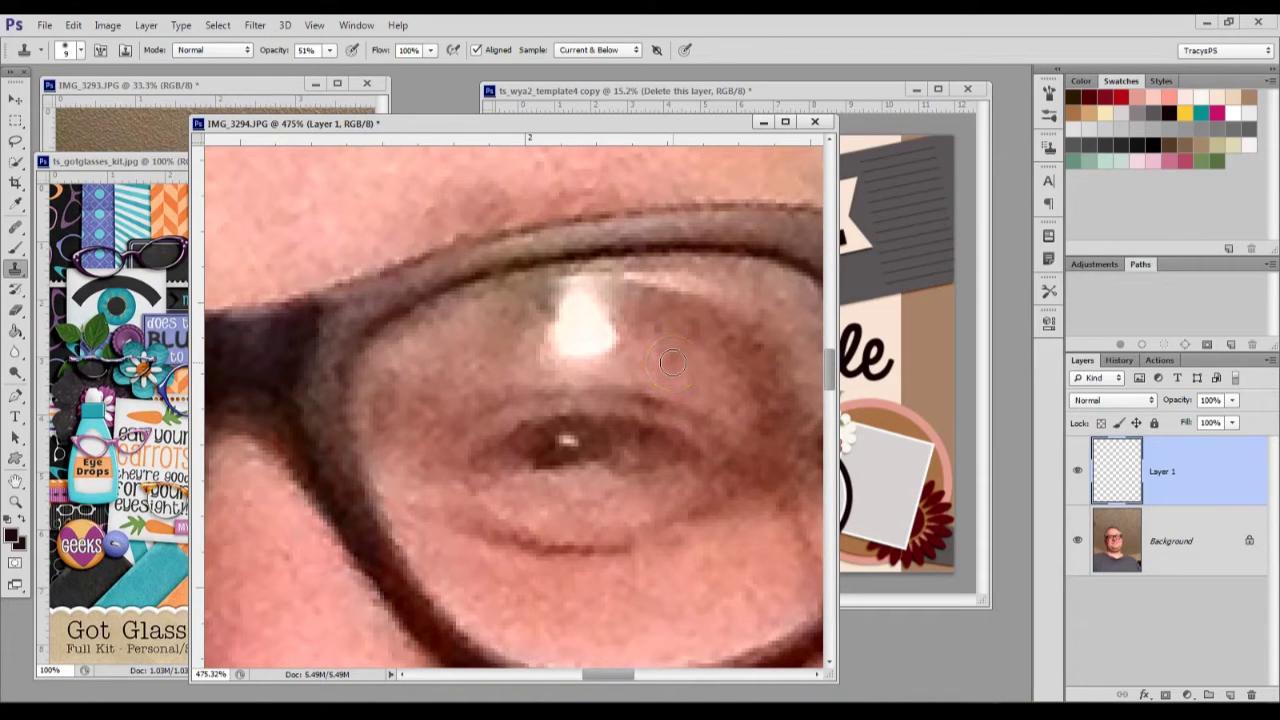
key("bracketright")
mouse_move(671, 366)
left_mouse_down()
mouse_move(651, 366)
mouse_move(671, 369)
left_mouse_up()
left_click(514, 333)
left_click_drag(590, 677, 542, 677)
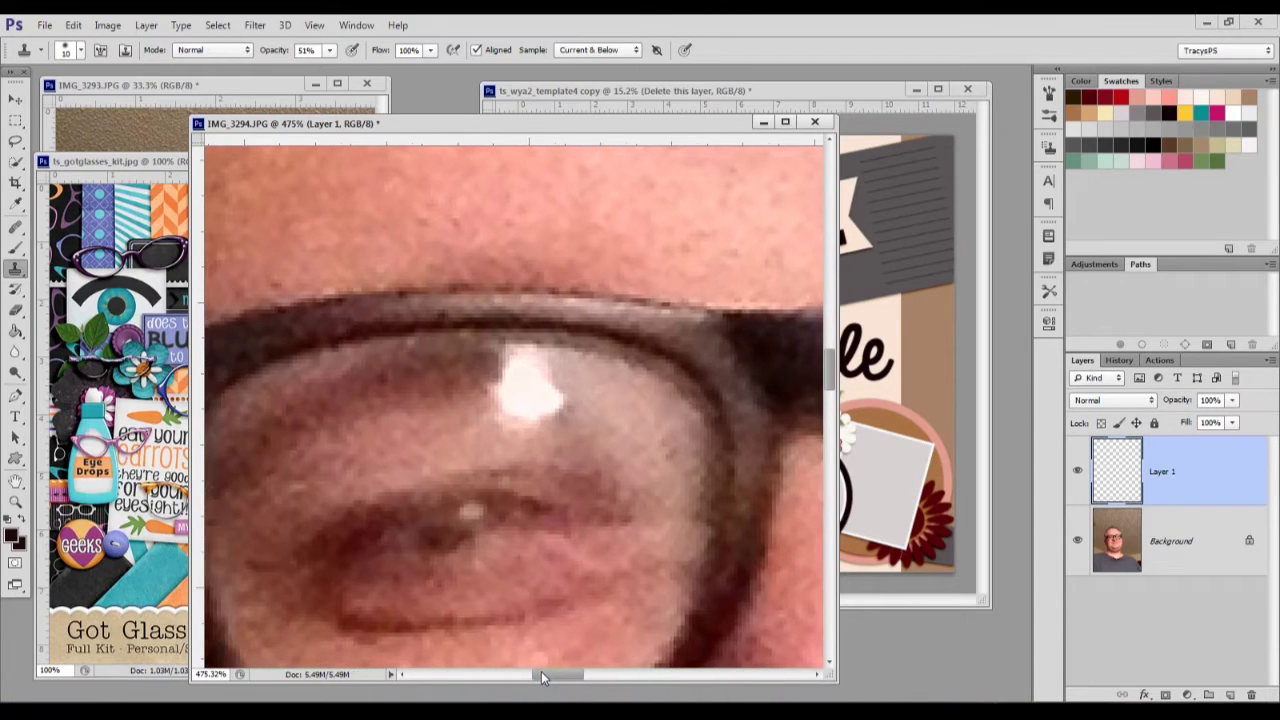
left_click_drag(545, 677, 595, 681)
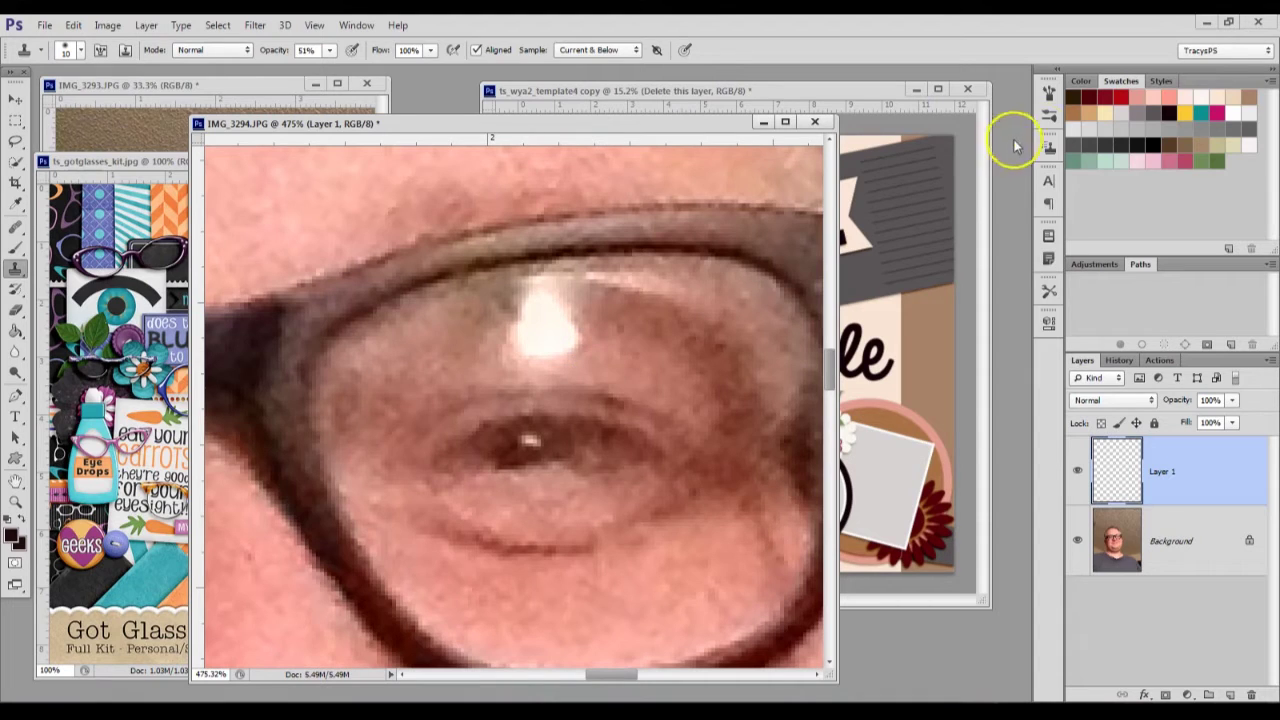
- Show the Clone Source settings with the overlay option for the Clone Stamp
left_click(1049, 148)
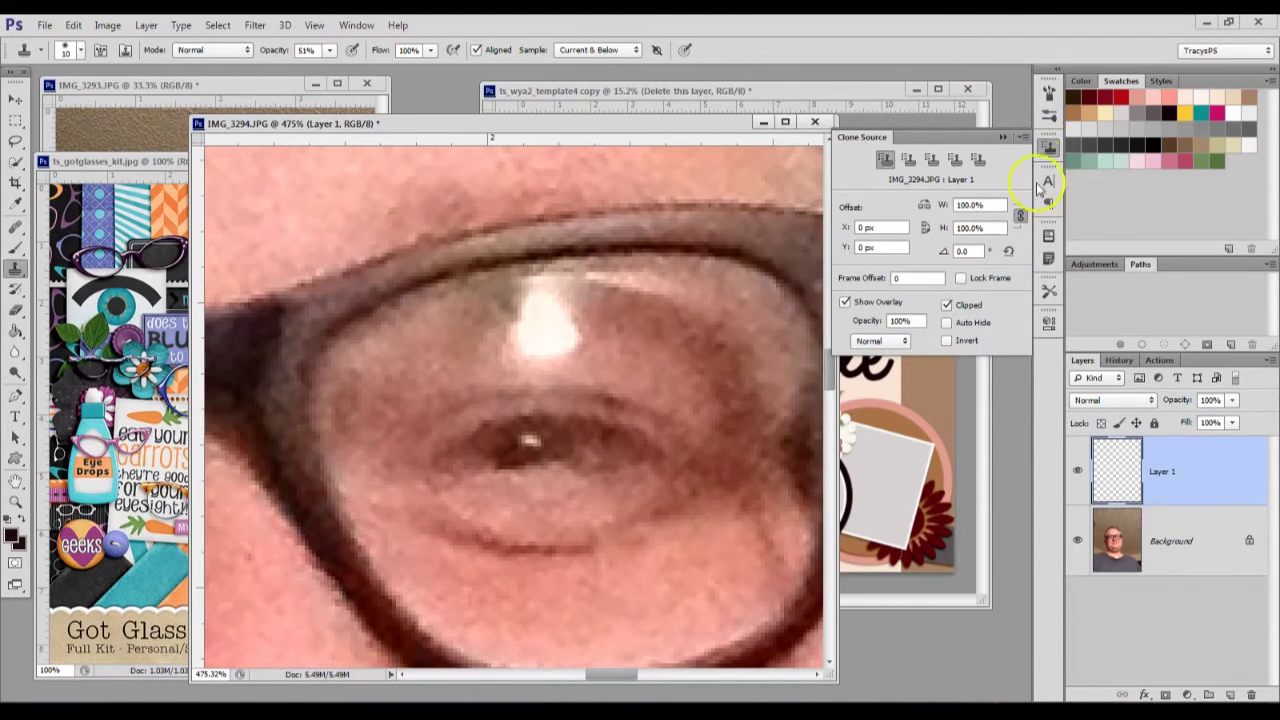
left_click(356, 25)
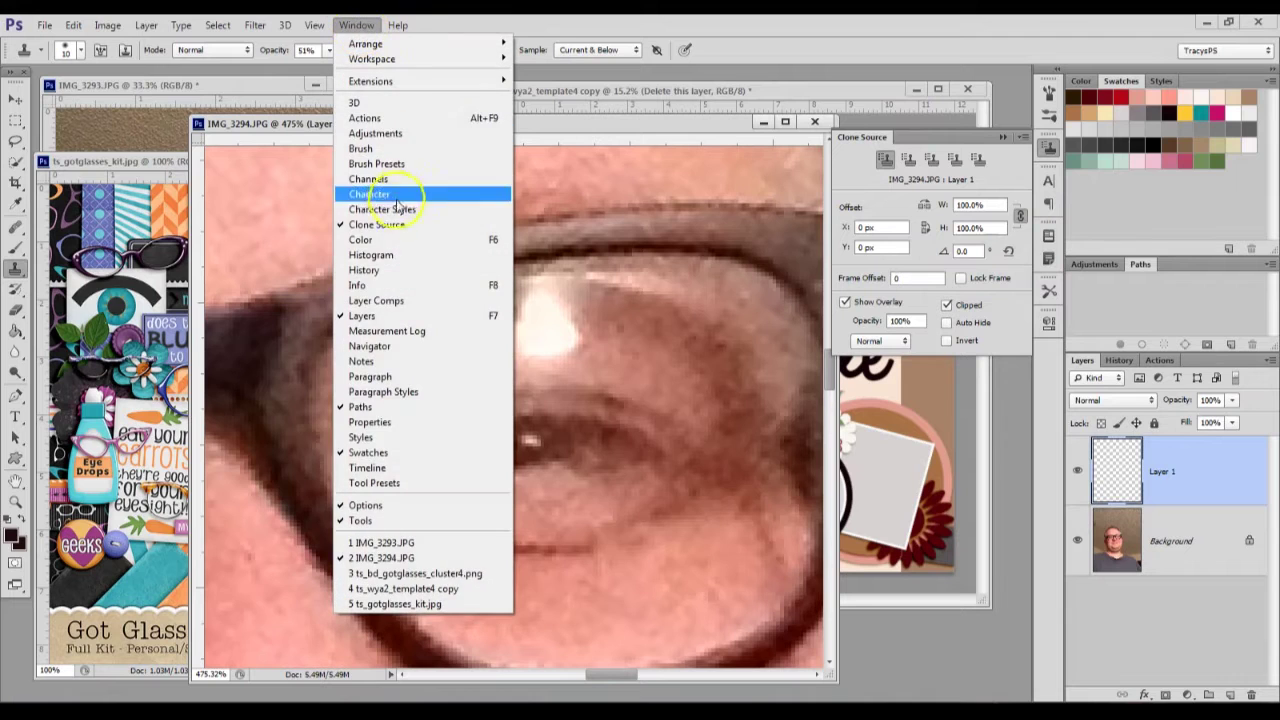
left_click(380, 224)
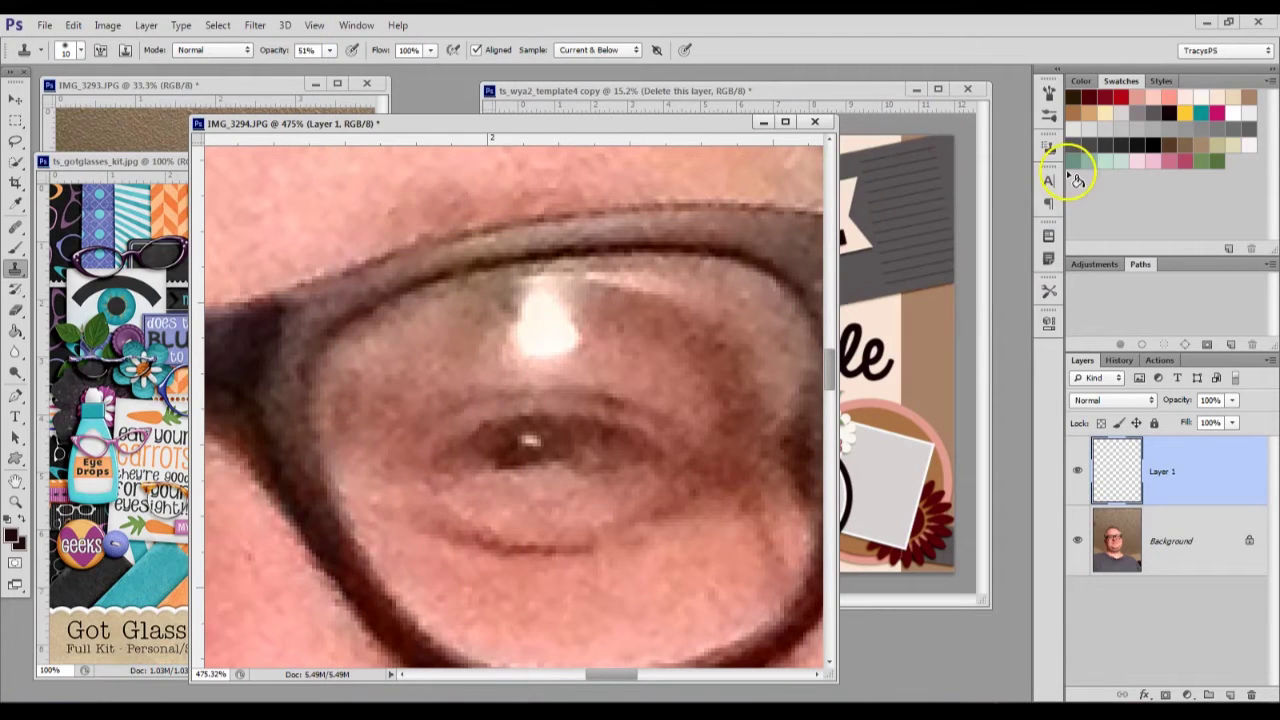
left_click(1045, 150)
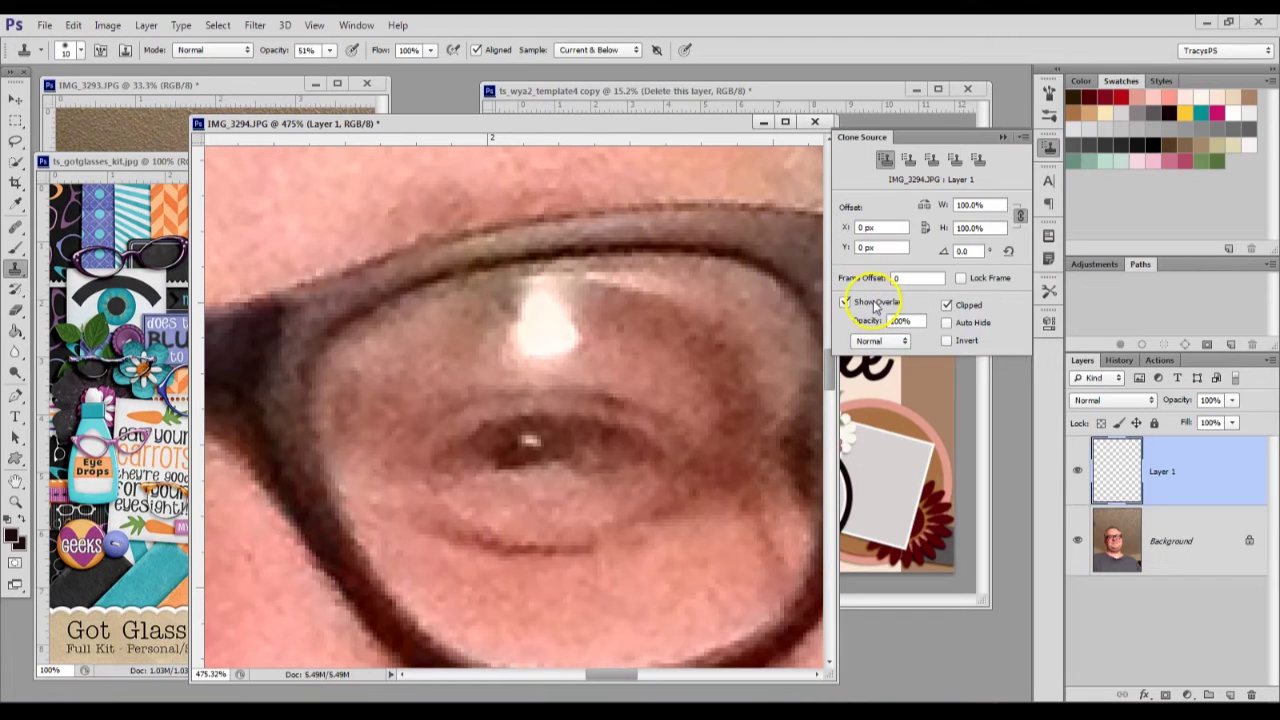
- Clone neighbouring skin over the lower part of the glare above the eye in the right-hand lens, using a 20 px brush
left_click(642, 354, "alt")
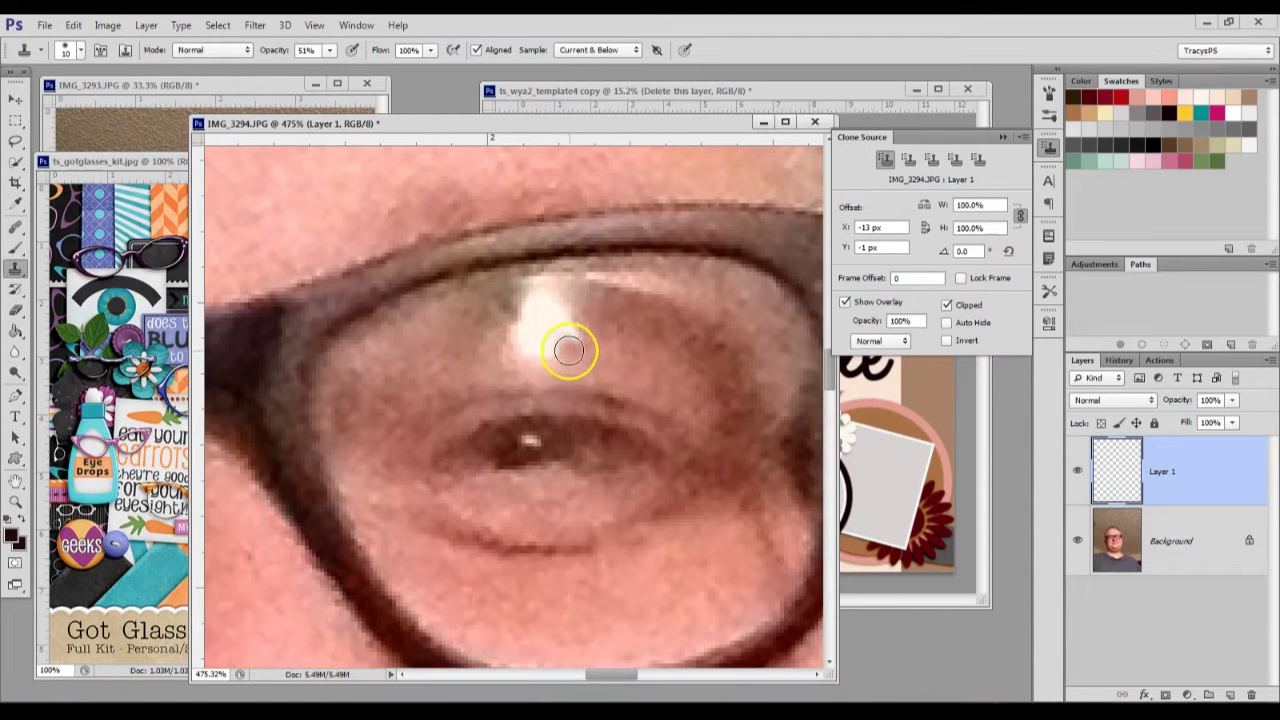
left_click(609, 353, "alt")
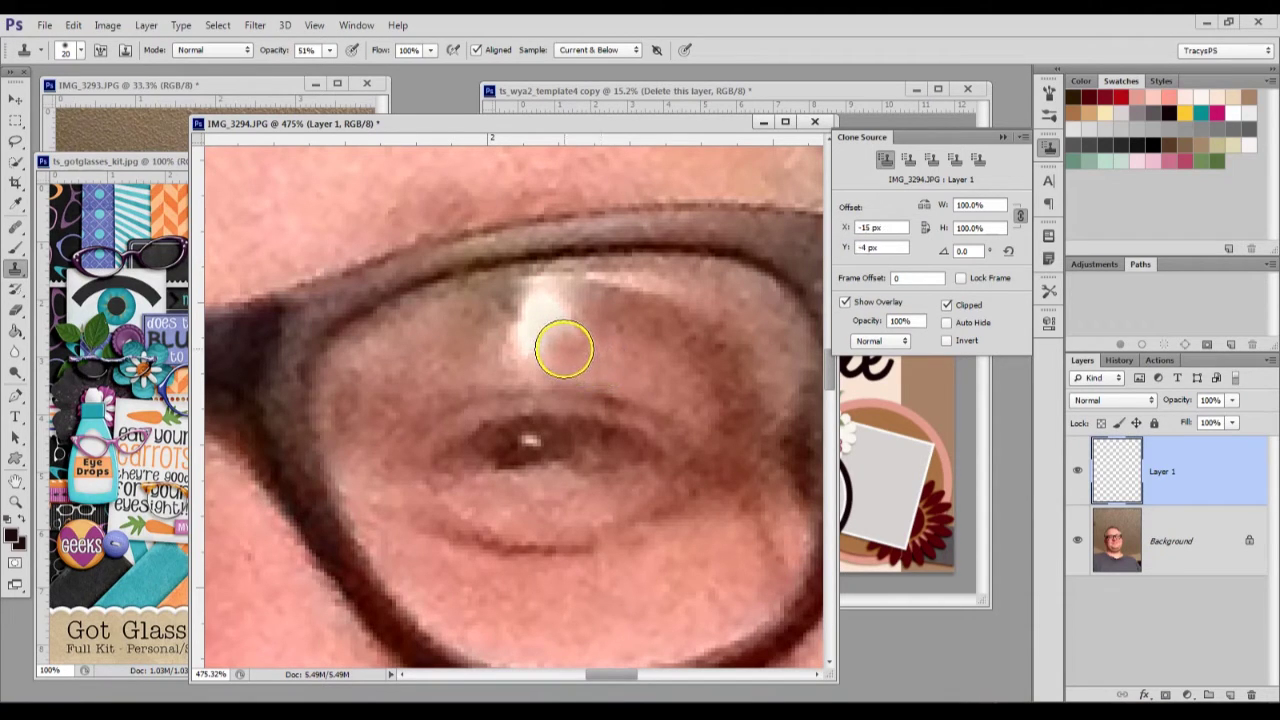
left_click_drag(564, 348, 556, 348)
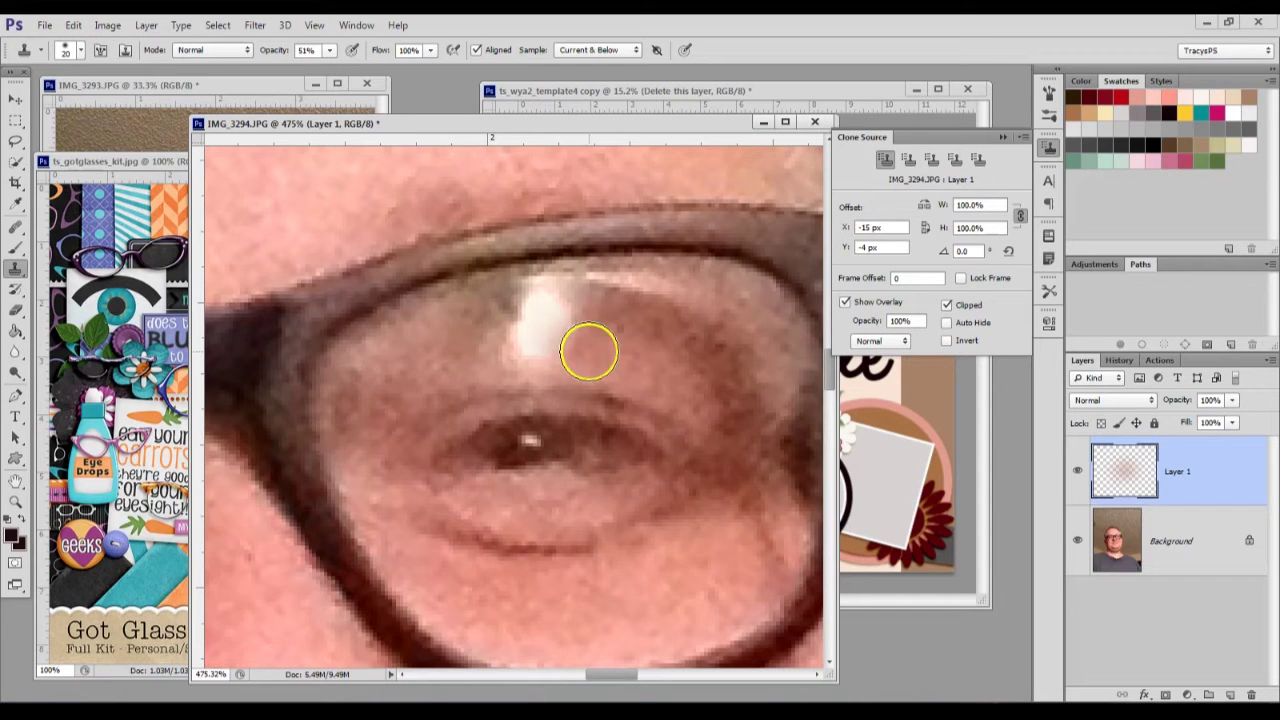
mouse_move(535, 349)
left_mouse_down()
mouse_move(607, 357)
mouse_move(488, 355)
mouse_move(588, 360)
mouse_move(552, 346)
mouse_move(501, 357)
mouse_move(619, 363)
mouse_move(462, 361)
mouse_move(450, 374)
mouse_move(569, 363)
left_mouse_up()
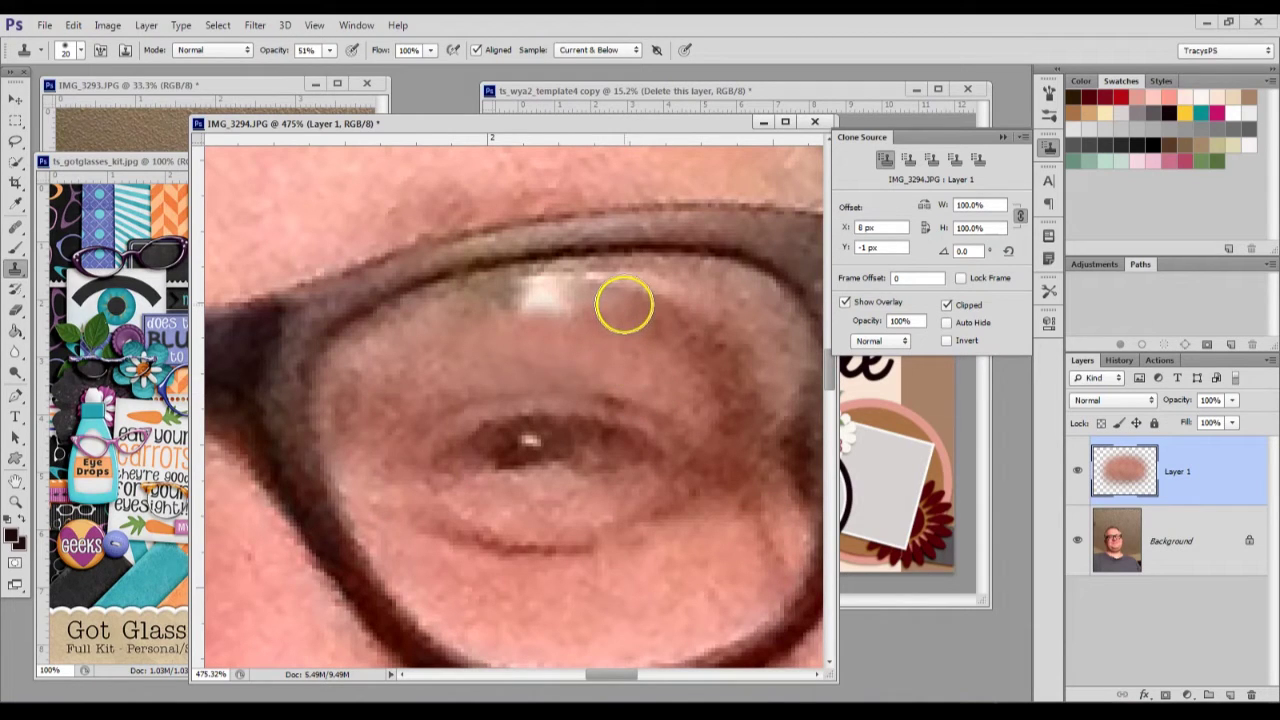
- Clone skin from just beside the glare over its remaining upper part in the right-hand lens
key("alt")
left_click(617, 305, "alt")
mouse_move(580, 297)
left_mouse_down()
mouse_move(534, 300)
mouse_move(580, 304)
mouse_move(516, 302)
mouse_move(625, 308)
mouse_move(540, 303)
left_mouse_up()
left_click(617, 310, "alt")
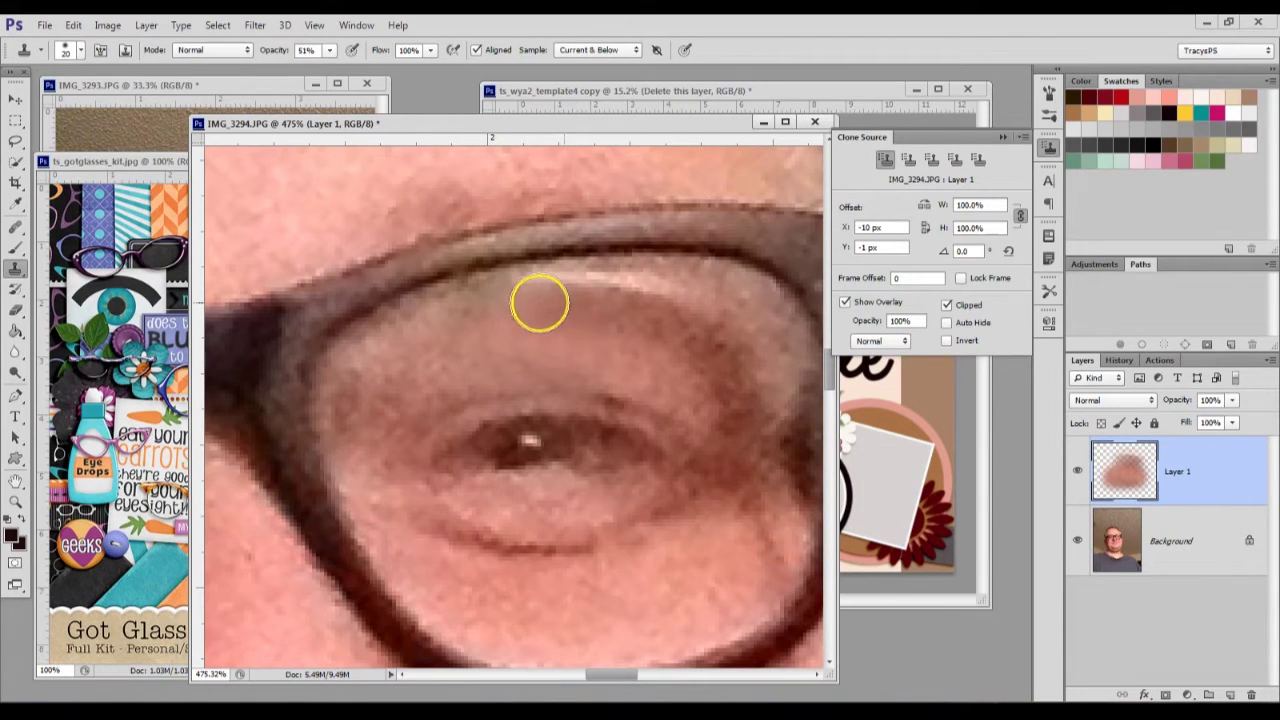
- Clone skin from beside the glare over the bright spot in the left-hand lens, covering its lower and upper parts
scroll(720, 383, "down", 4)
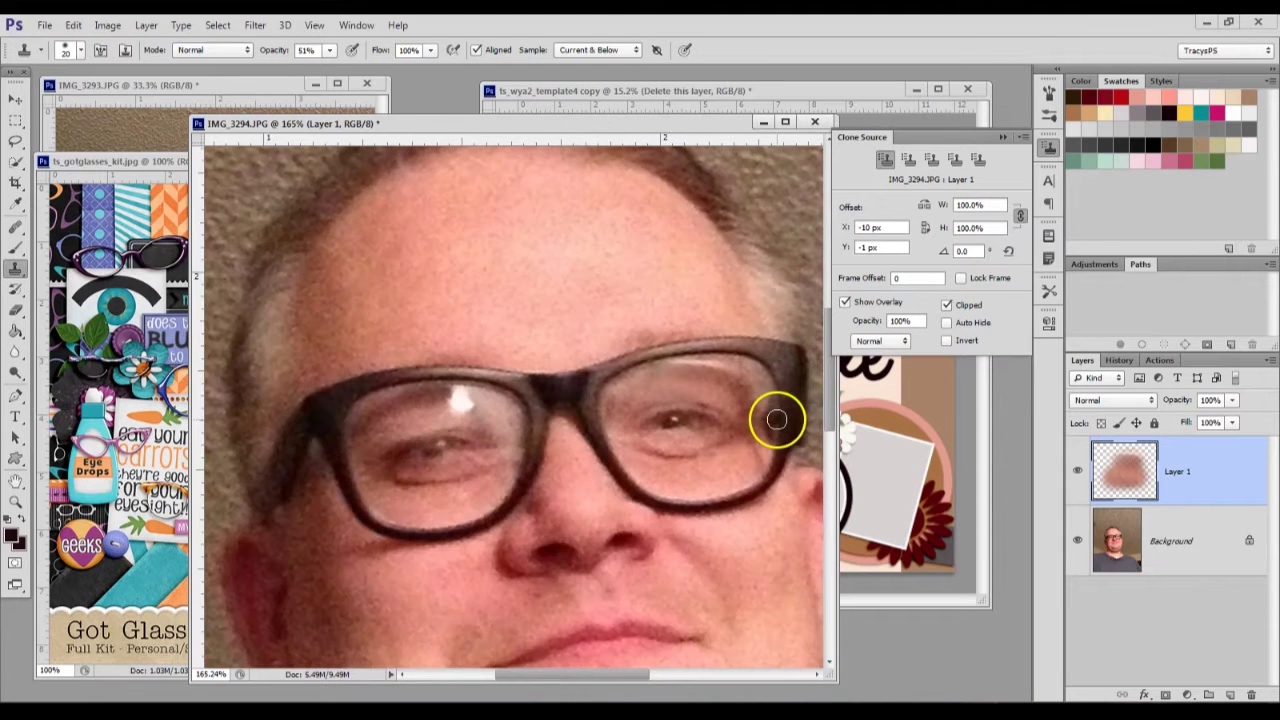
scroll(800, 471, "down", 3)
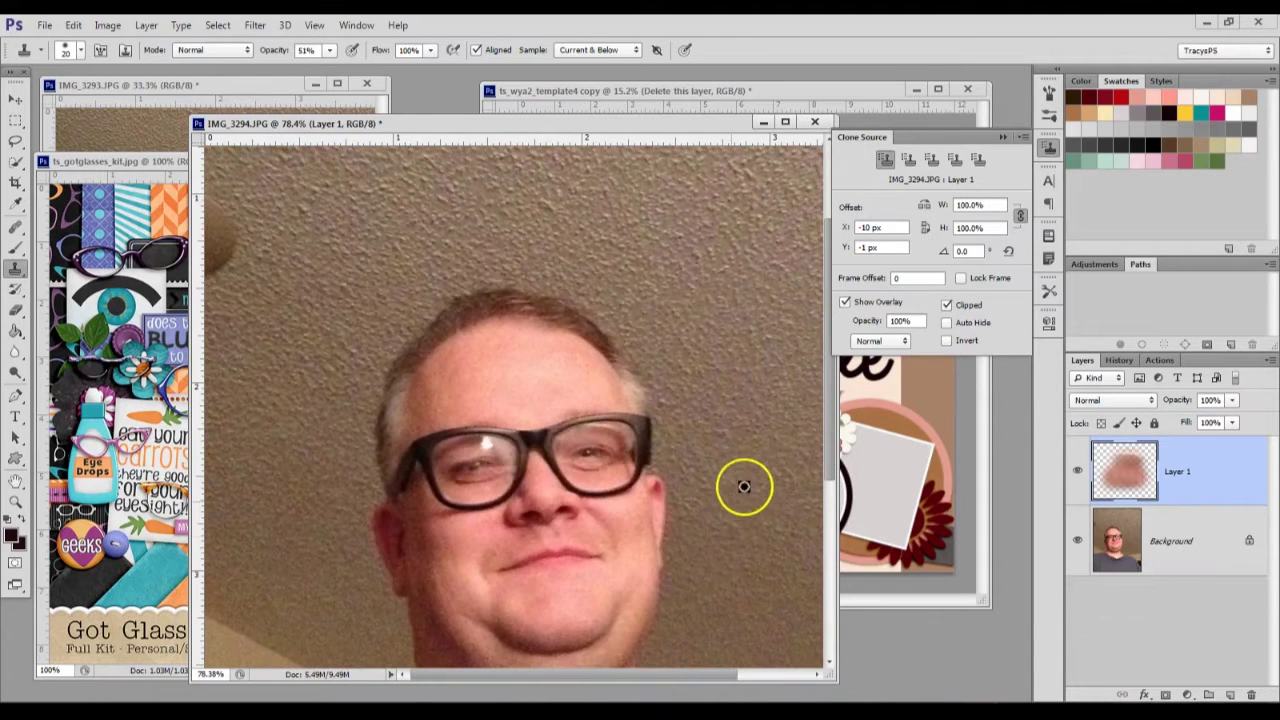
scroll(690, 563, "down", 1)
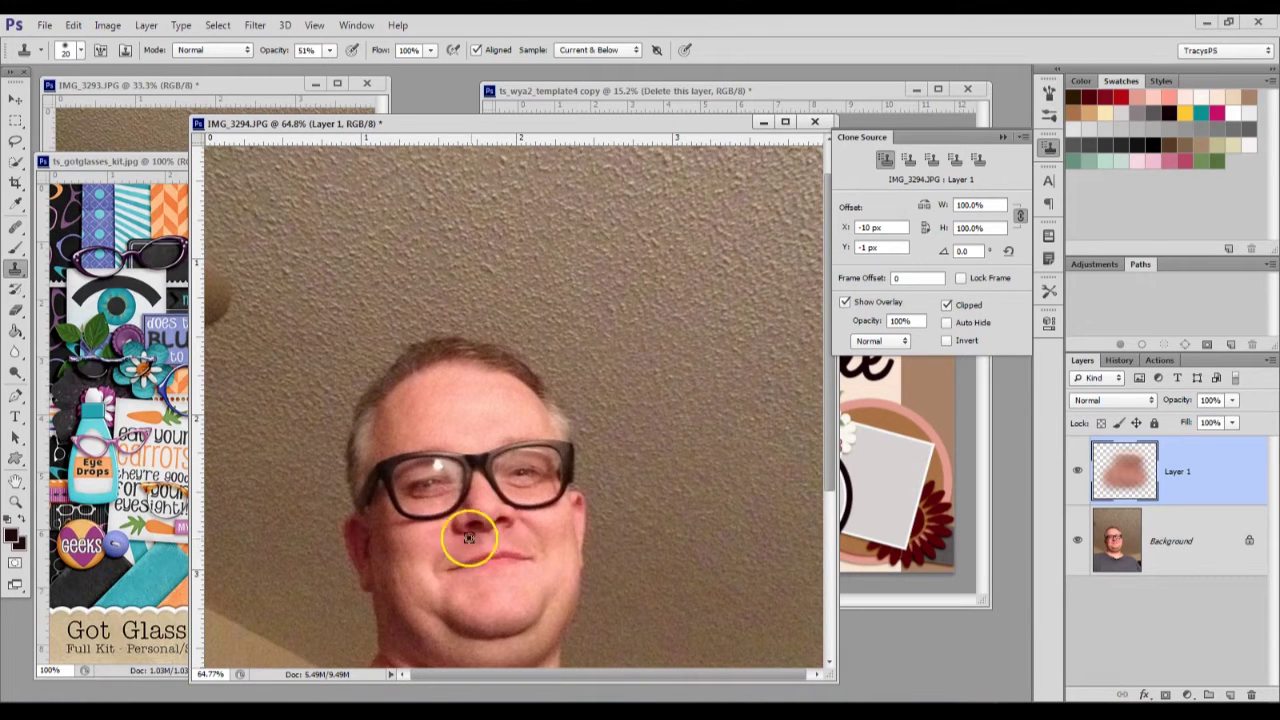
scroll(425, 527, "up", 1)
scroll(425, 527, "up", 1)
scroll(424, 527, "up", 18)
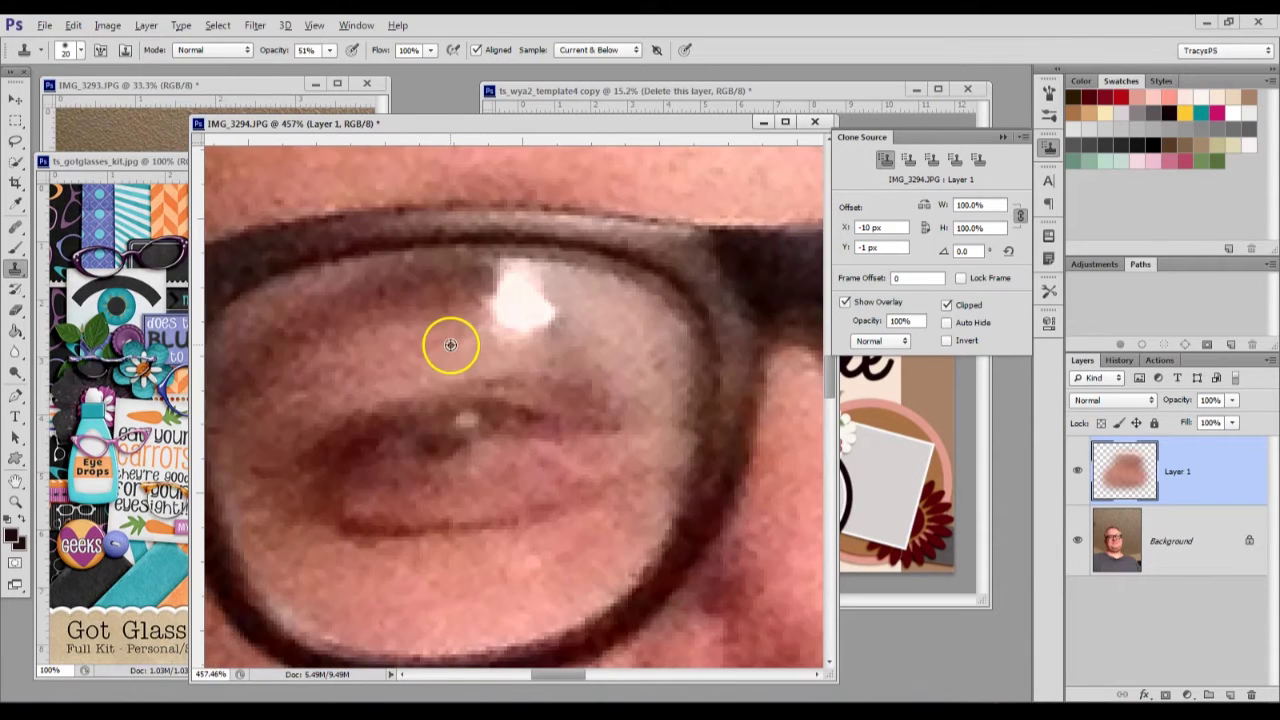
left_click(399, 353, "alt")
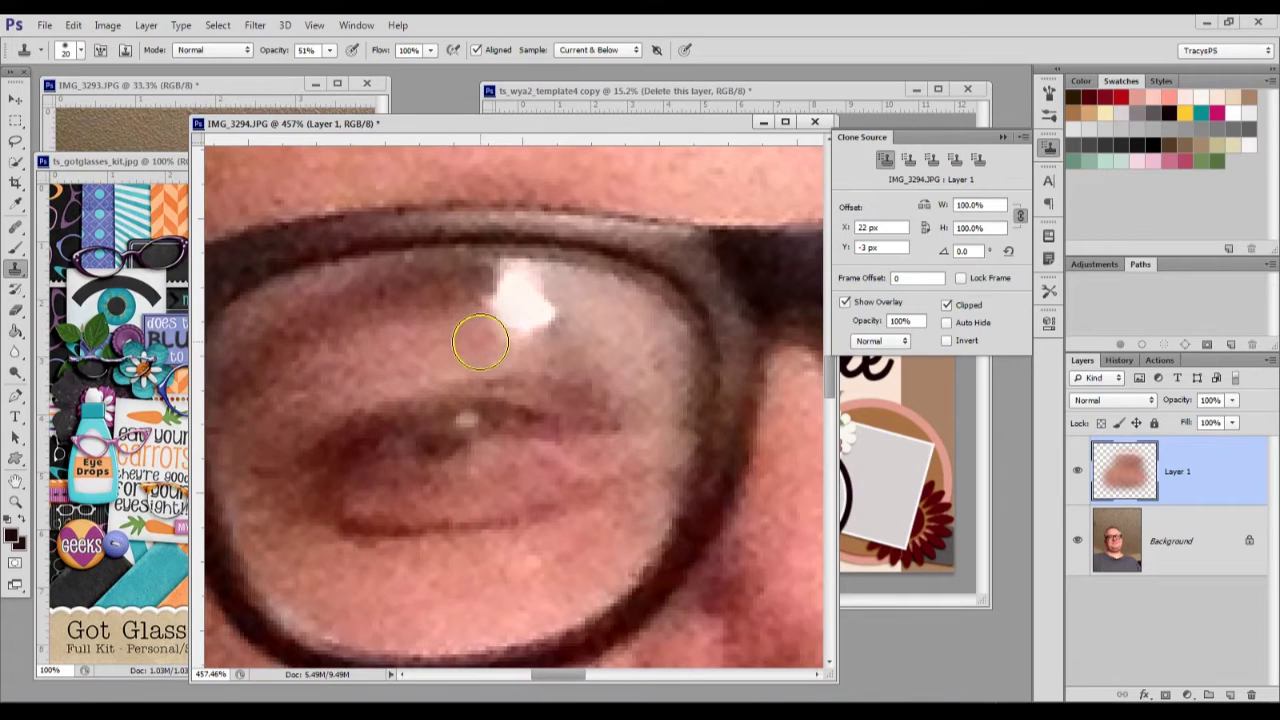
left_click(495, 340)
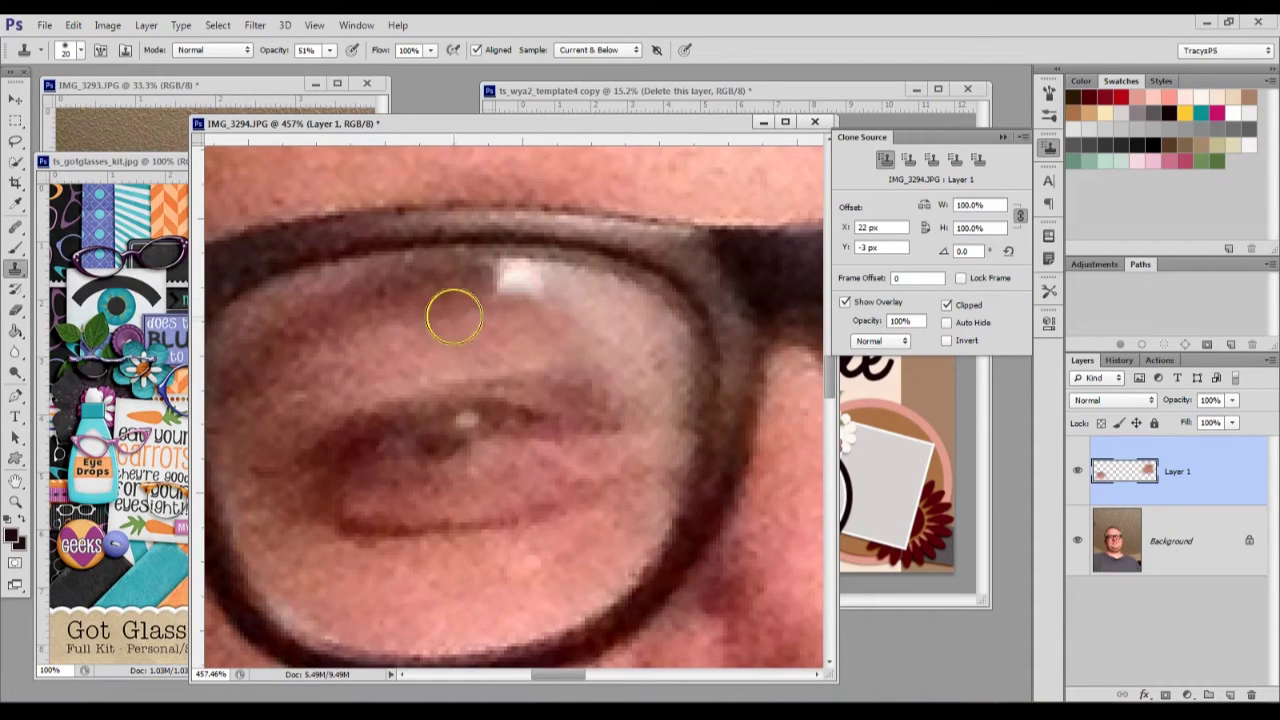
left_click(413, 293, "alt")
mouse_move(482, 290)
left_mouse_down()
mouse_move(531, 295)
mouse_move(499, 289)
left_mouse_up()
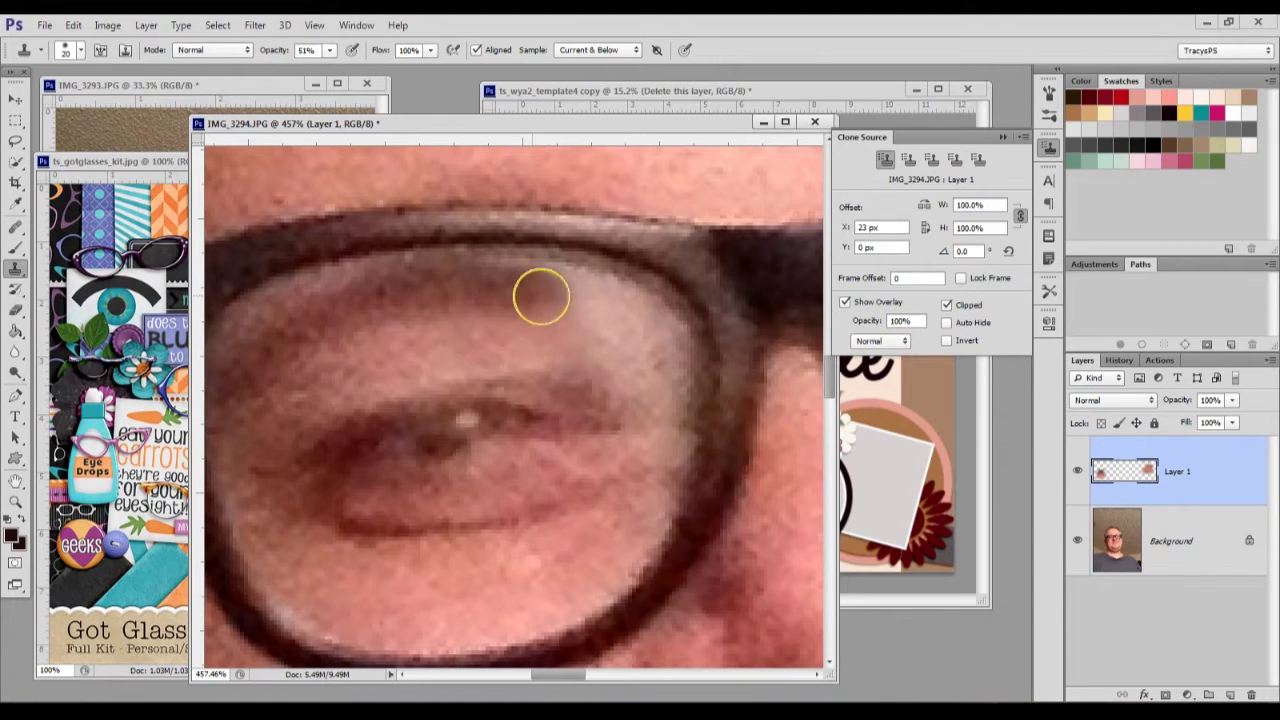
- Add a new layer above Layer 1 and flip the clone source horizontally
scroll(640, 458, "down", 5)
scroll(737, 505, "down", 3)
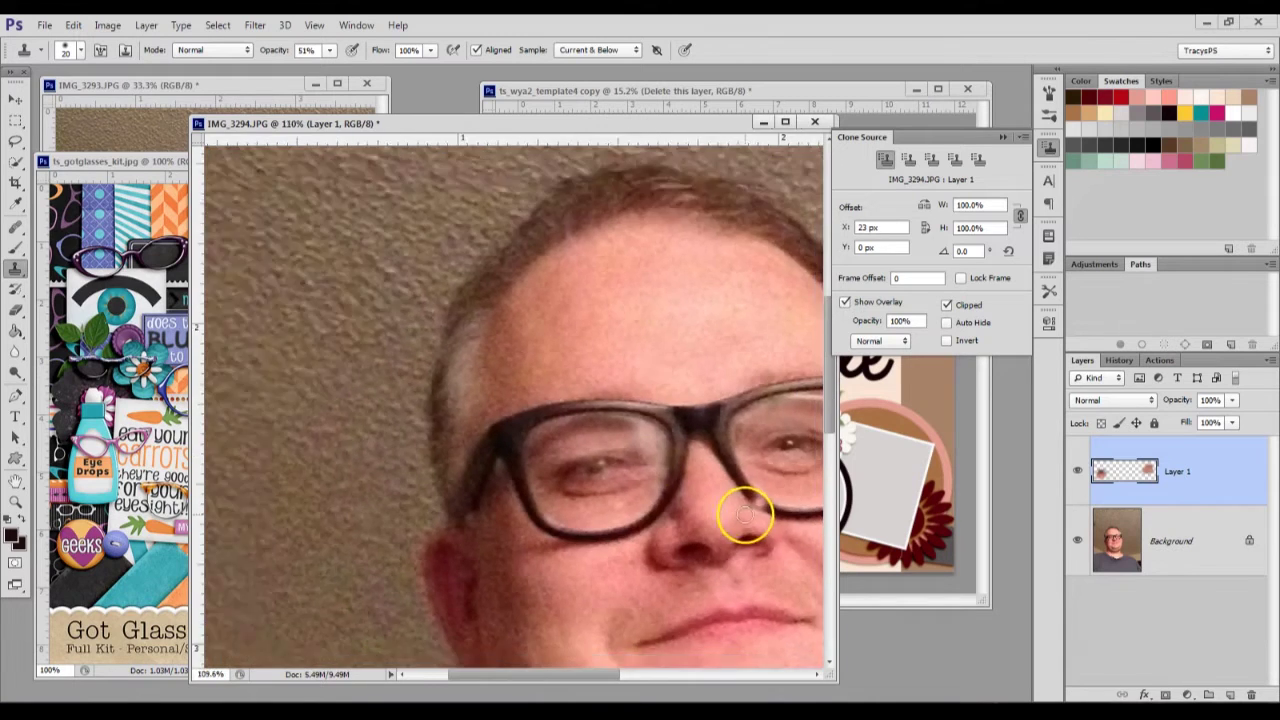
scroll(547, 555, "up", 4)
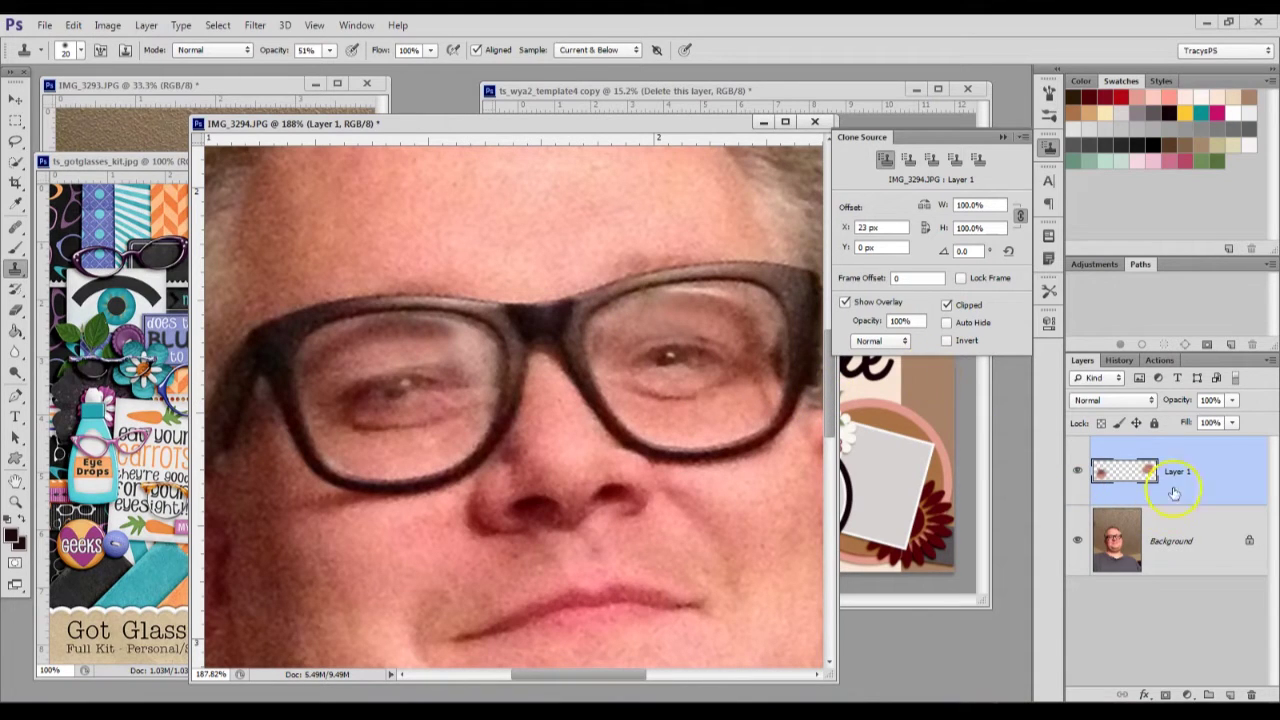
left_click(1229, 695)
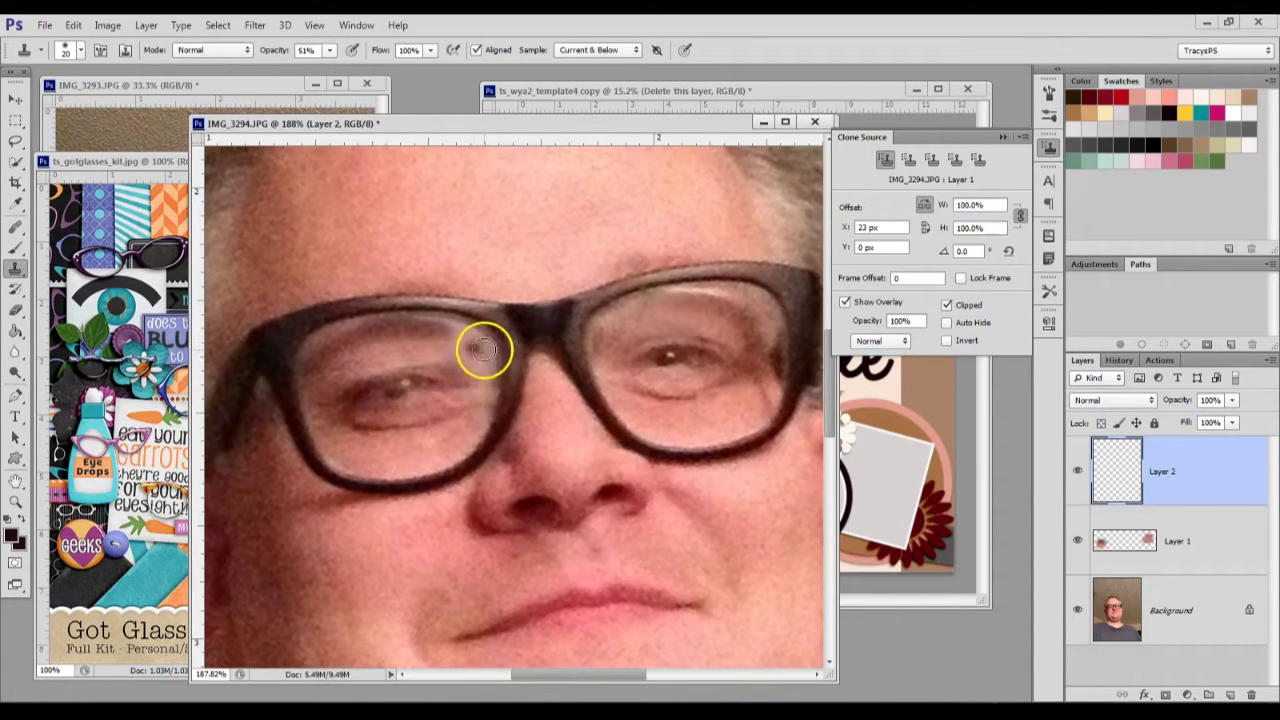
- Try cloning the inner corner of the right-hand lens over the haze in the left-hand lens with a 30 px brush
left_click(598, 346, "alt")
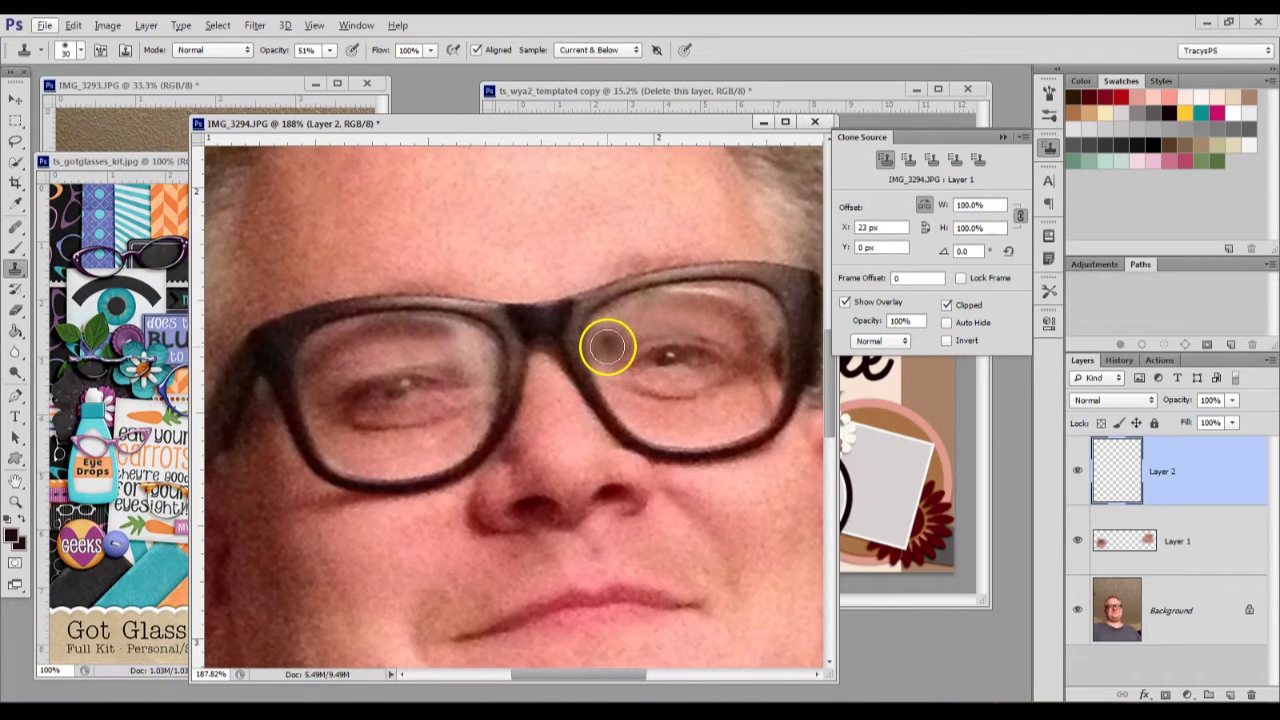
left_click(607, 347)
mouse_move(513, 346)
left_mouse_down()
mouse_move(463, 347)
mouse_move(485, 352)
mouse_move(483, 394)
left_mouse_up()
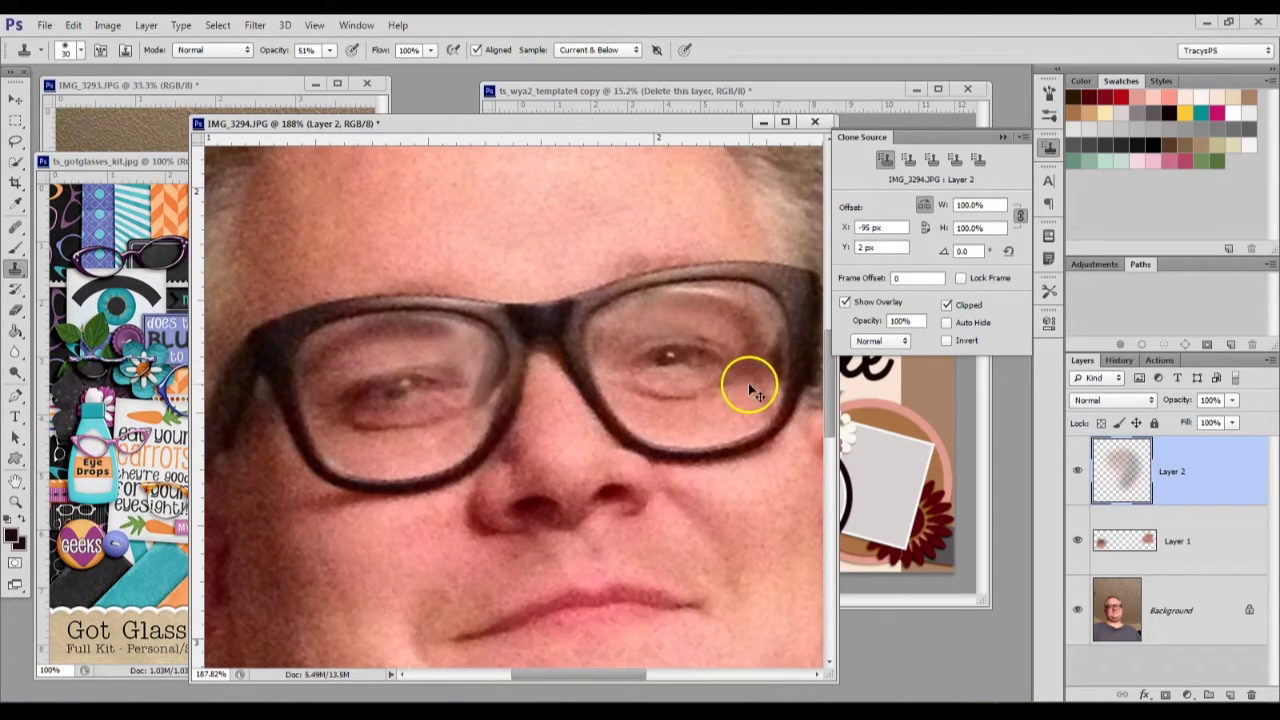
key("ctrl+z")
- Clone mirrored skin from the right-hand lens over the haze beside the nose in the left-hand lens, finishing at 100% opacity
mouse_move(469, 348)
left_mouse_down()
mouse_move(509, 361)
mouse_move(585, 415)
left_mouse_up()
left_click(606, 356, "alt")
mouse_move(449, 360)
left_mouse_down()
mouse_move(558, 407)
mouse_move(671, 417)
mouse_move(656, 390)
mouse_move(608, 365)
mouse_move(472, 387)
mouse_move(485, 371)
mouse_move(478, 406)
mouse_move(639, 373)
mouse_move(466, 399)
mouse_move(480, 388)
mouse_move(471, 415)
mouse_move(578, 392)
mouse_move(513, 417)
mouse_move(482, 391)
left_mouse_up()
left_click(618, 371, "alt")
left_click(608, 367, "alt")
left_click(609, 377, "alt")
left_click(617, 401, "alt")
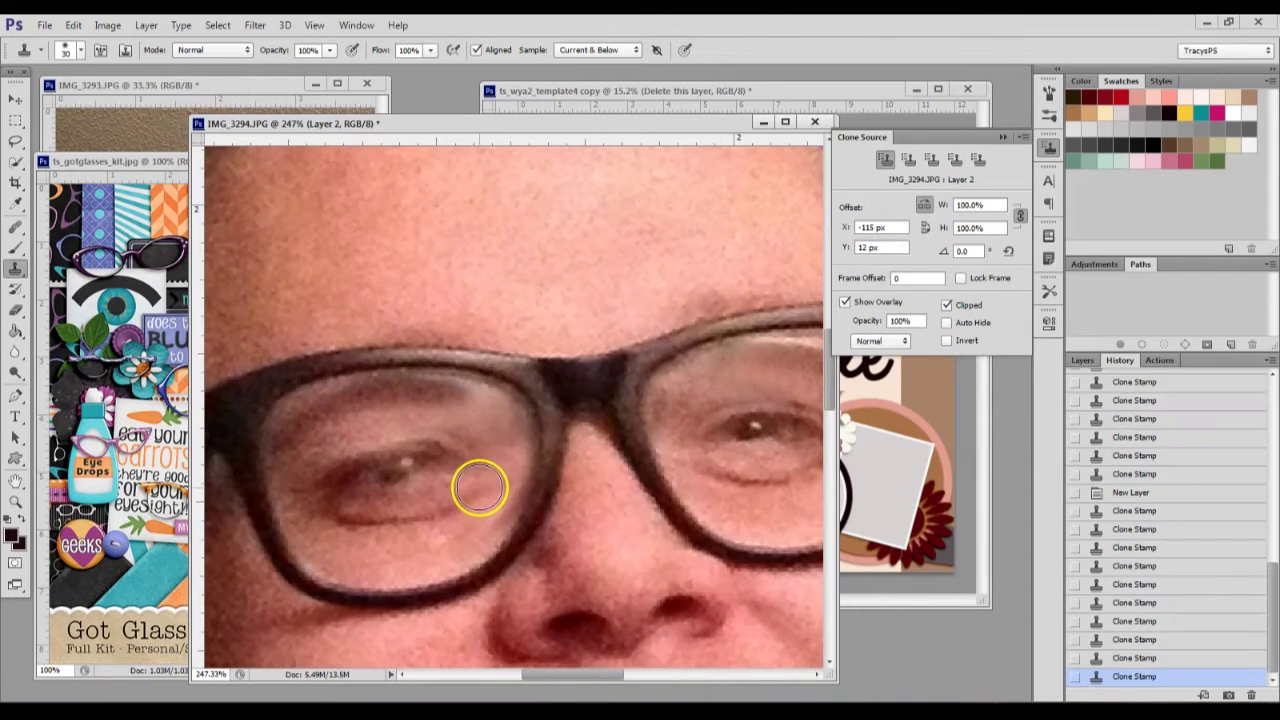
left_click(479, 488)
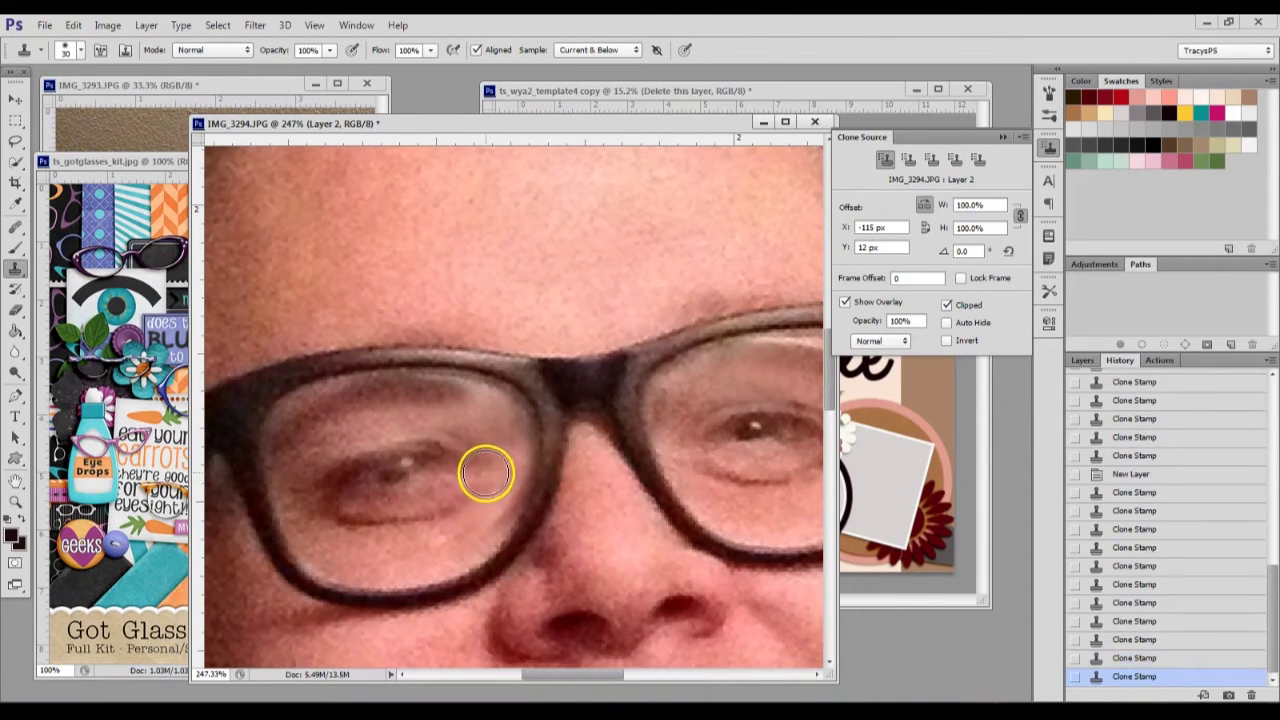
left_click(488, 473)
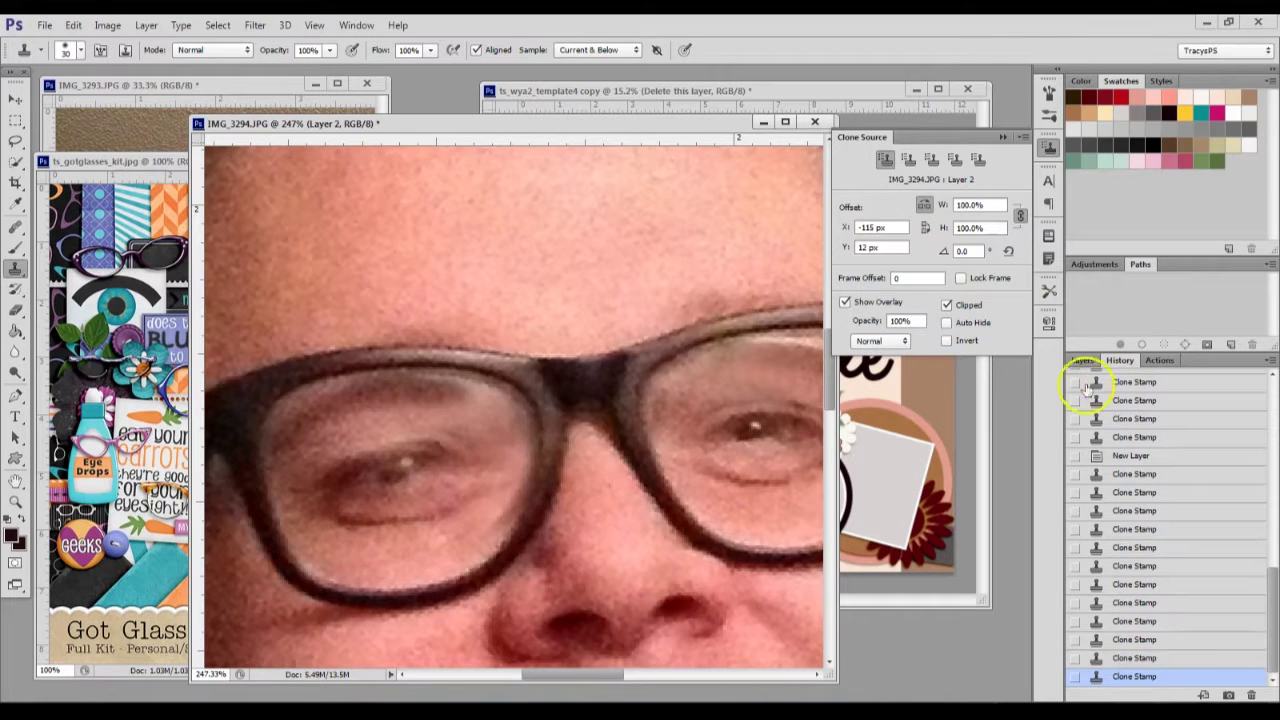
- Review the retouched glasses in the whole photo and collapse the Clone Source settings
scroll(606, 438, "down", 3)
key("ctrl+minus")
key("ctrl+0")
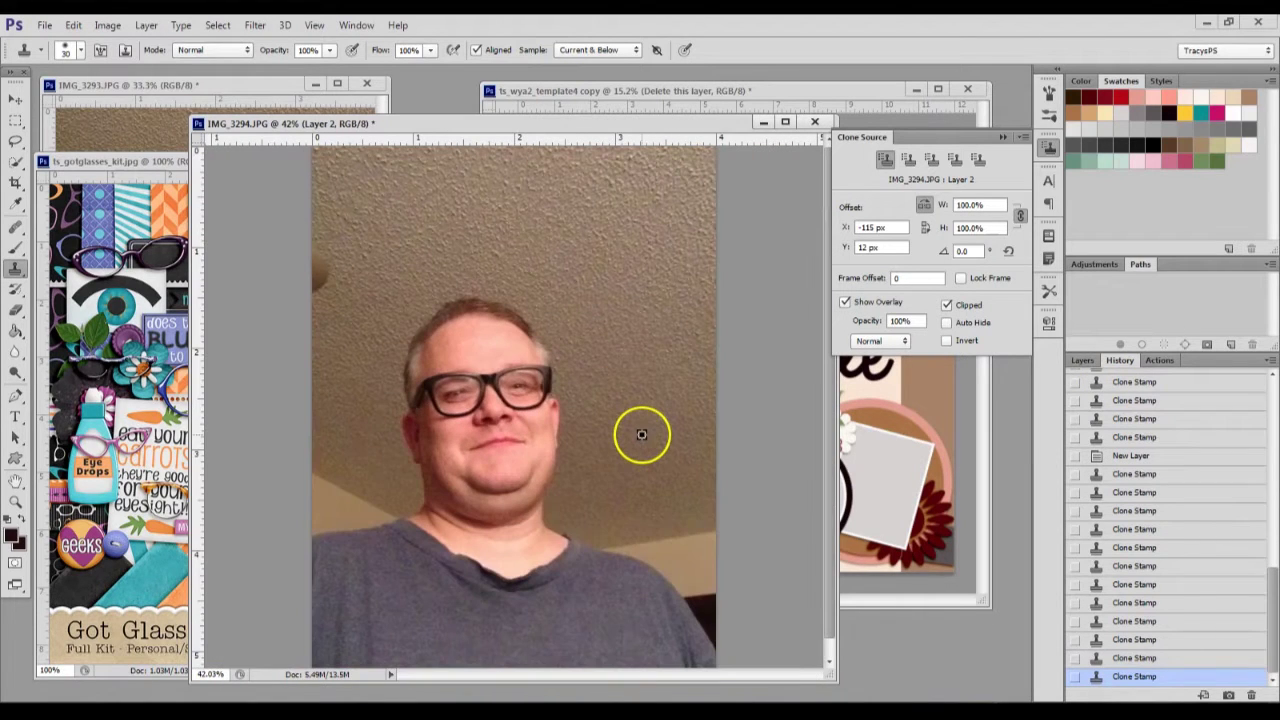
scroll(580, 415, "up", 3)
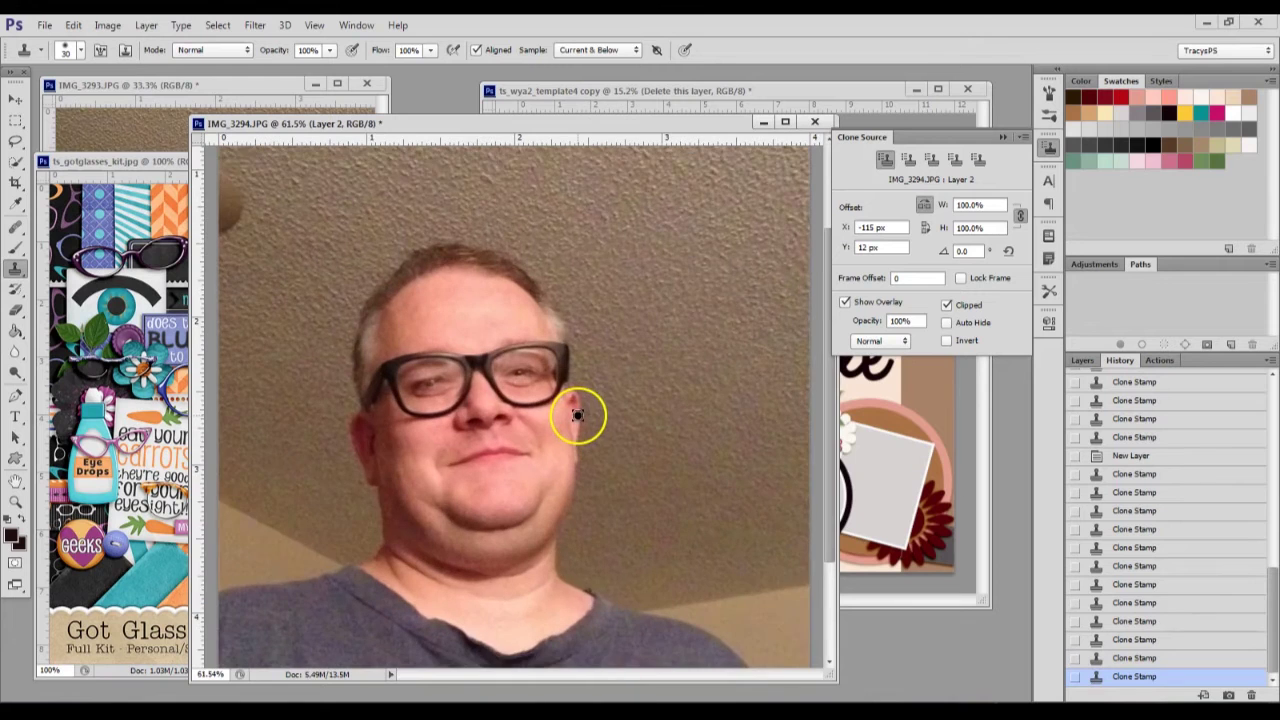
scroll(578, 414, "down", 1)
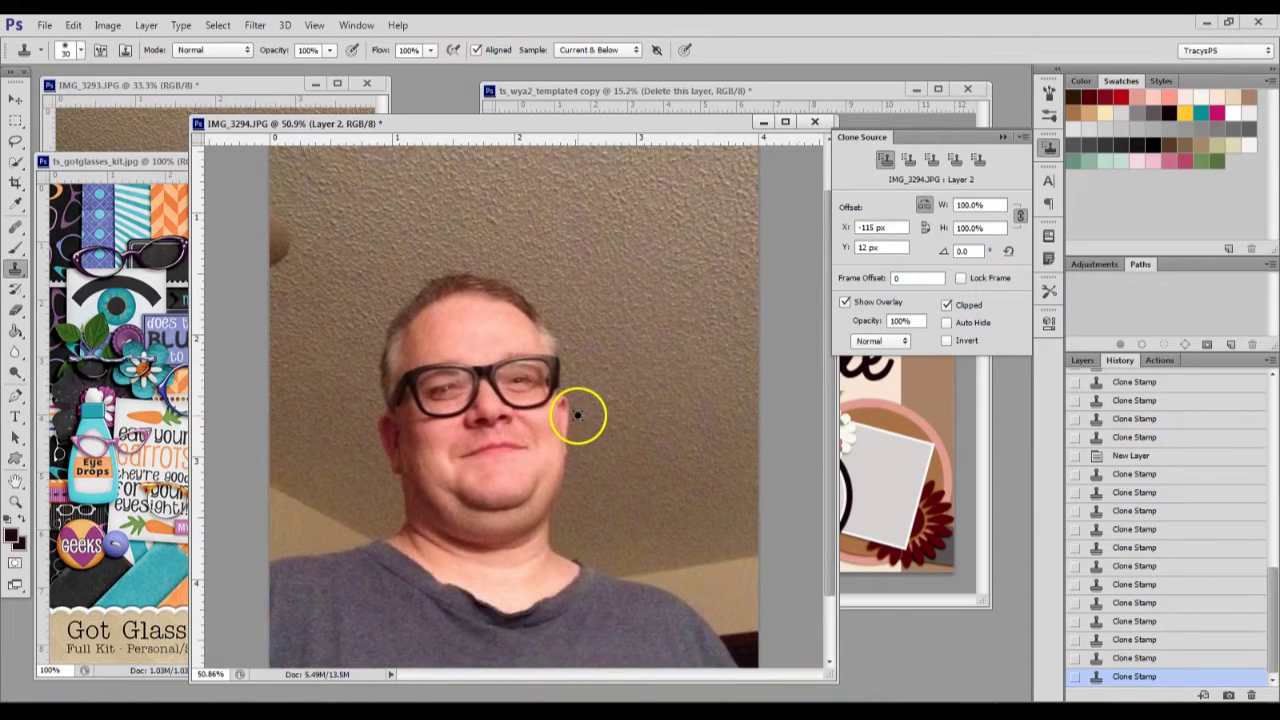
left_click(1004, 136)
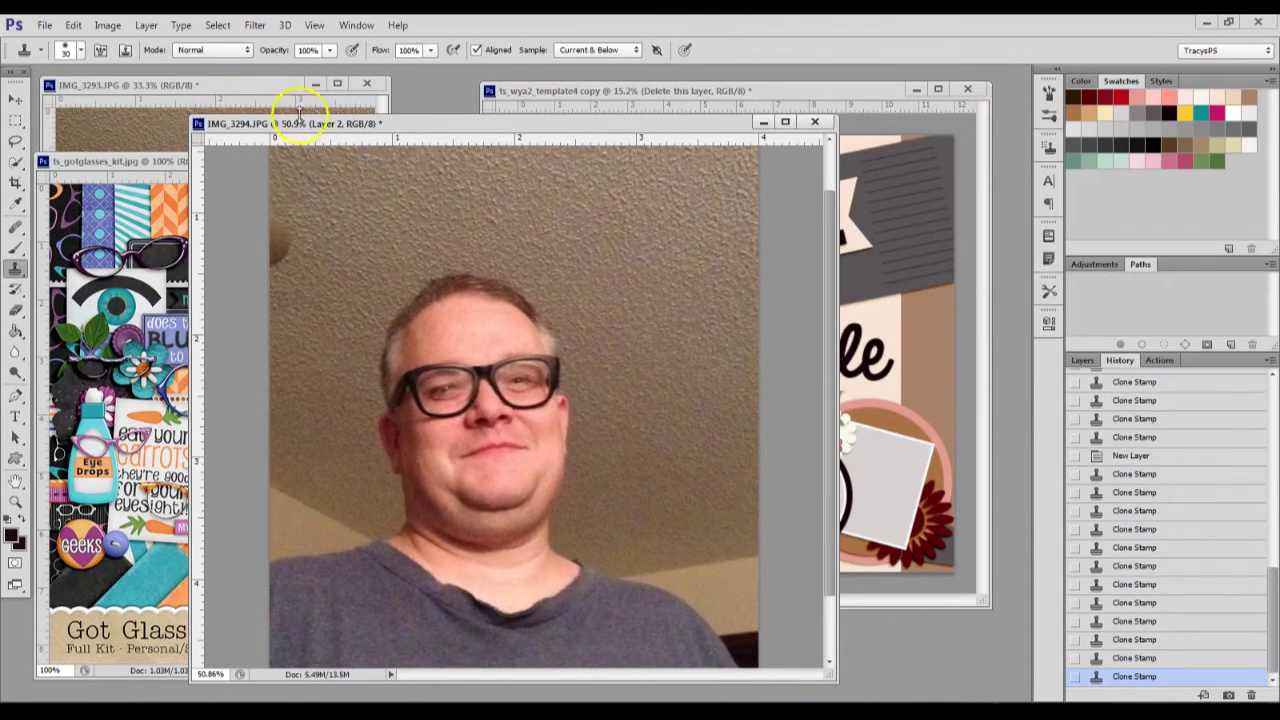
- Examine the glare on the glasses in photo IMG_3293.JPG
left_click(241, 90)
scroll(191, 185, "up", 1)
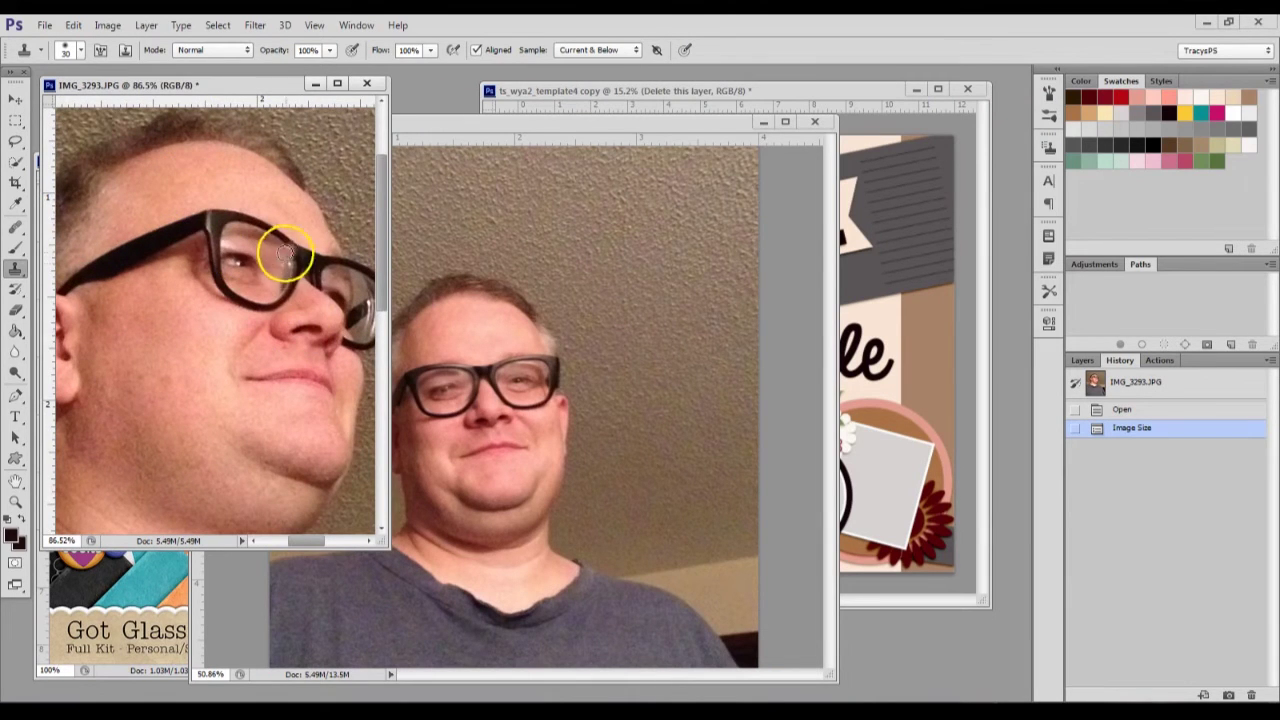
scroll(337, 320, "down", 3)
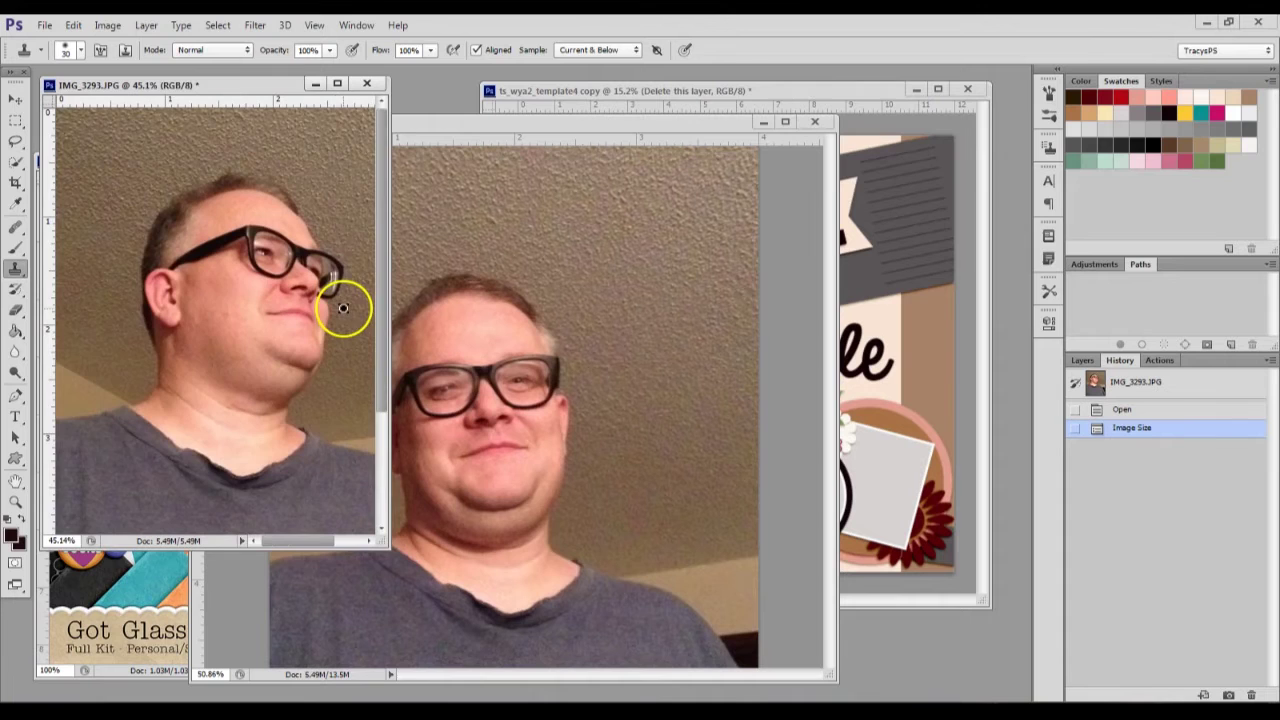
scroll(334, 320, "down", 1)
scroll(334, 318, "down", 1)
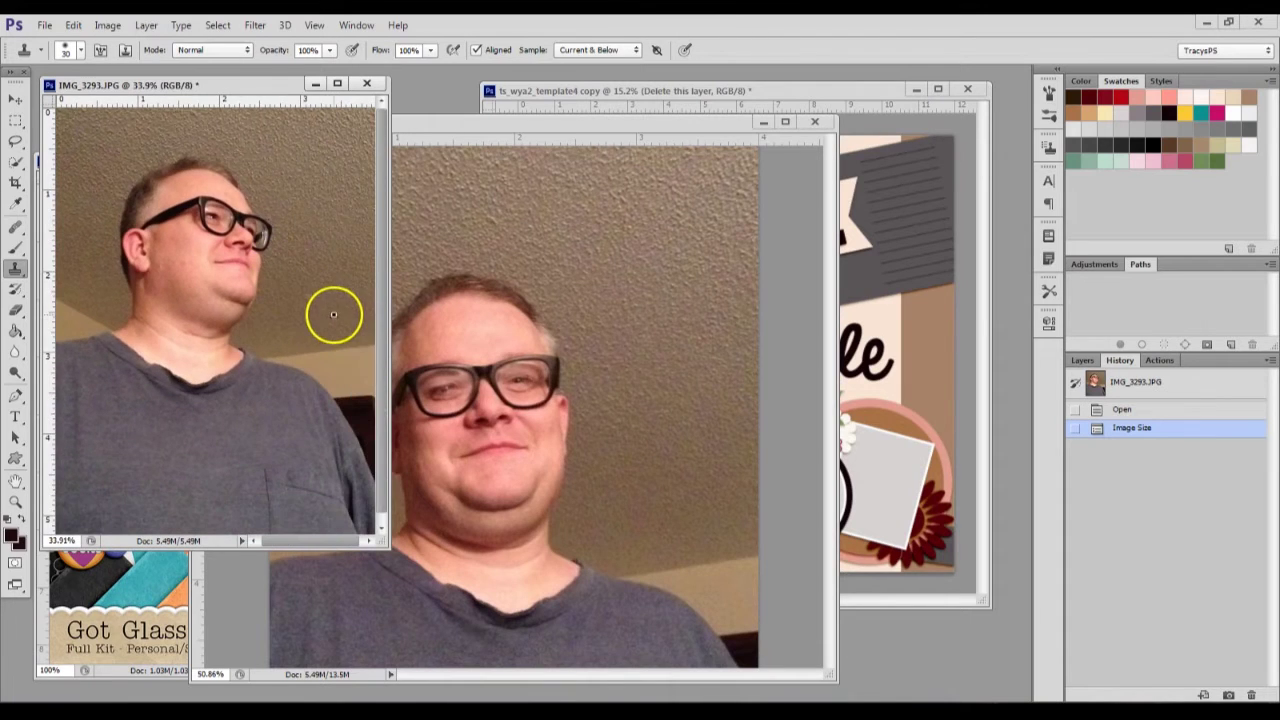
- Merge Layer 2, Layer 1 and the Background of IMG_3294.JPG into one layer
left_click(538, 126)
scroll(543, 451, "down", 2)
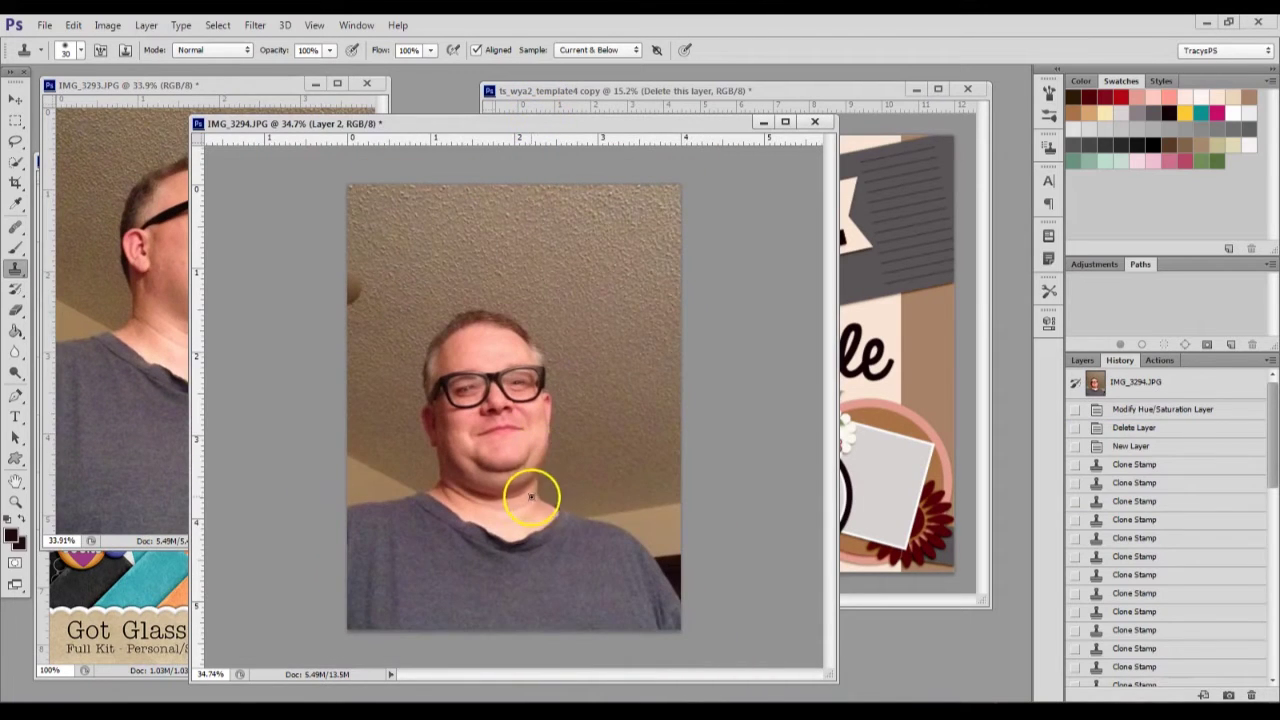
left_click(1082, 360)
left_click(1181, 611, "shift")
right_click(1184, 623)
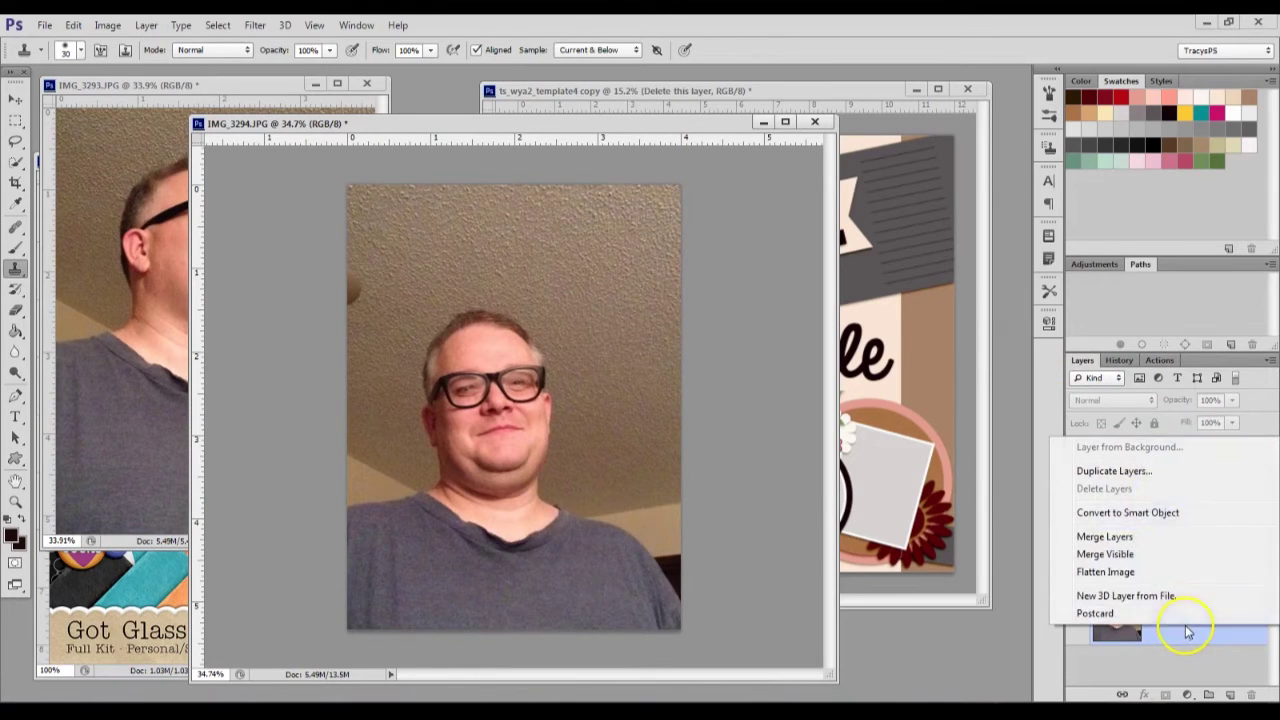
left_click(1110, 540)
- Compare the original snapshot of IMG_3294.JPG with the merged result in the history, ending on the Merge Layers state
left_click(1119, 360)
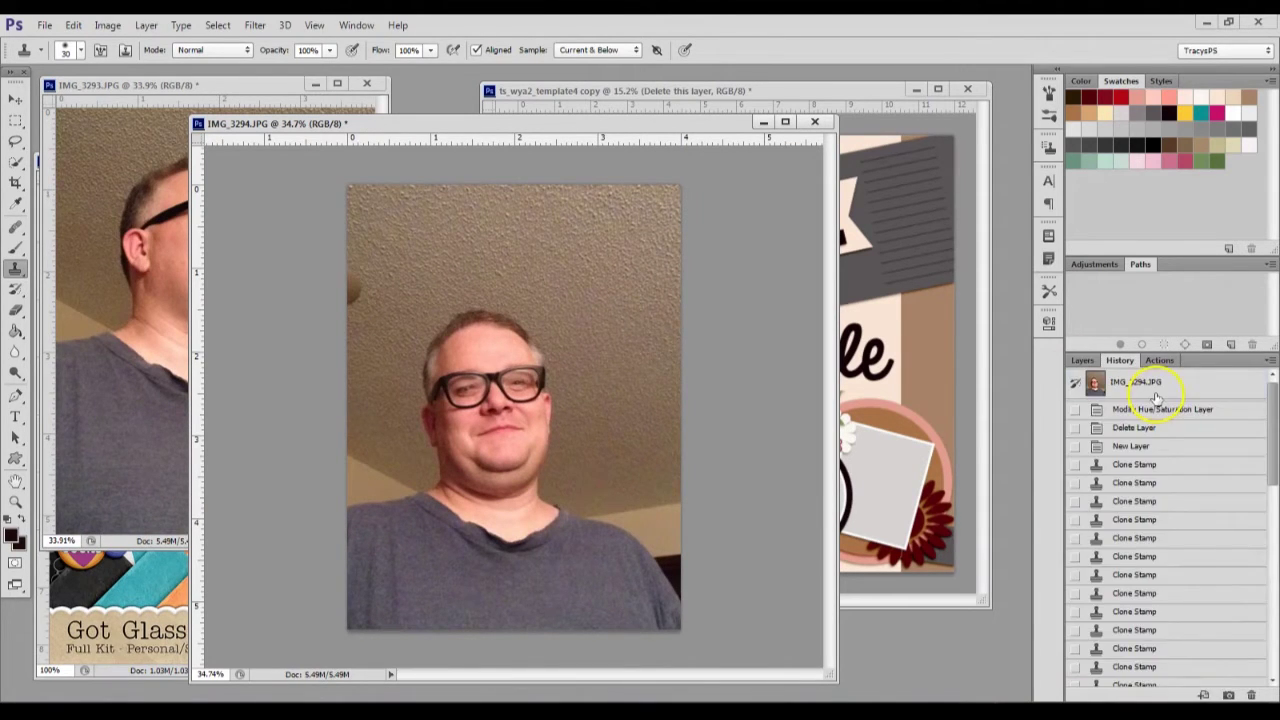
left_click(1150, 383)
left_click_drag(1276, 440, 1276, 622)
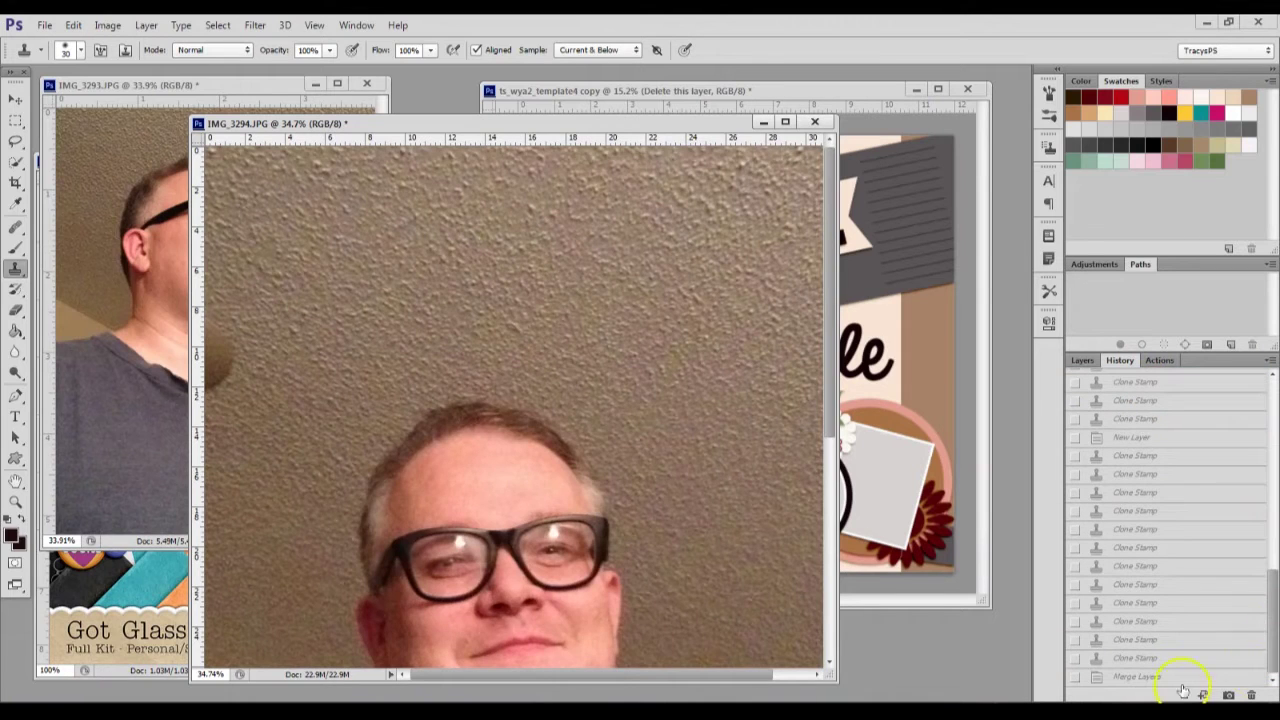
left_click(1131, 679)
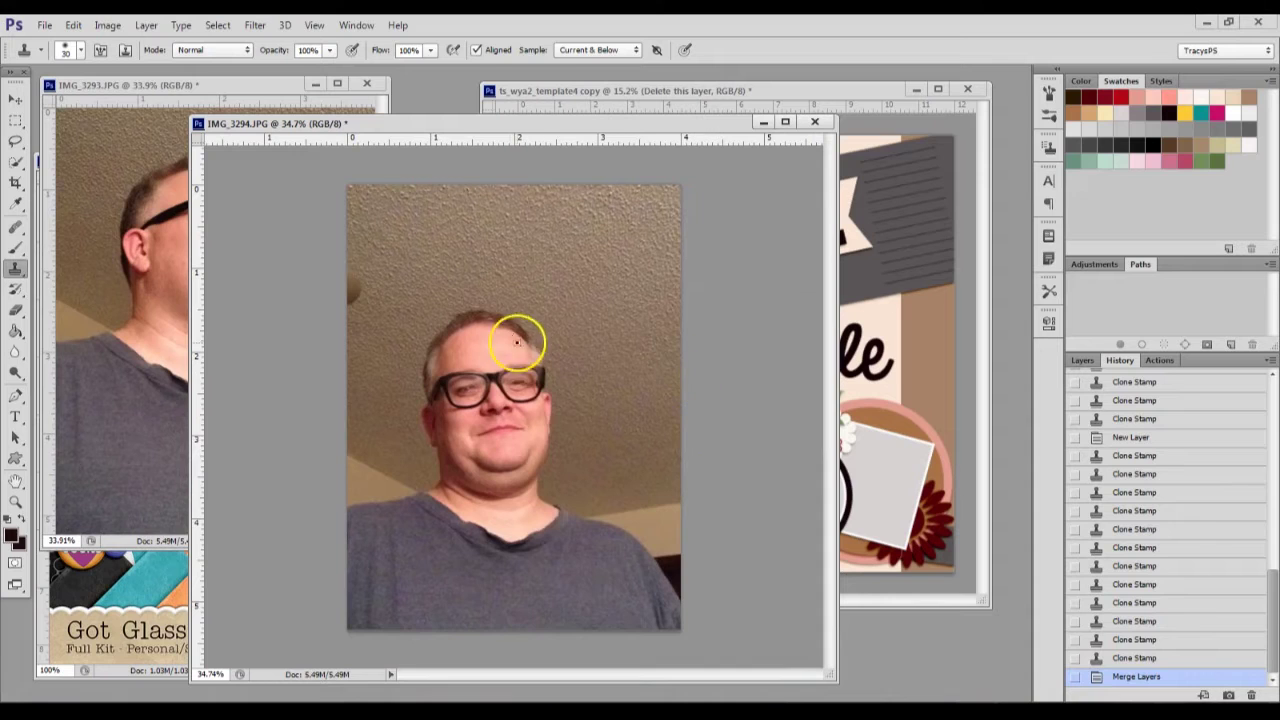
- Switch to the Move tool and unlock the Background so it becomes a regular layer
left_click(14, 101)
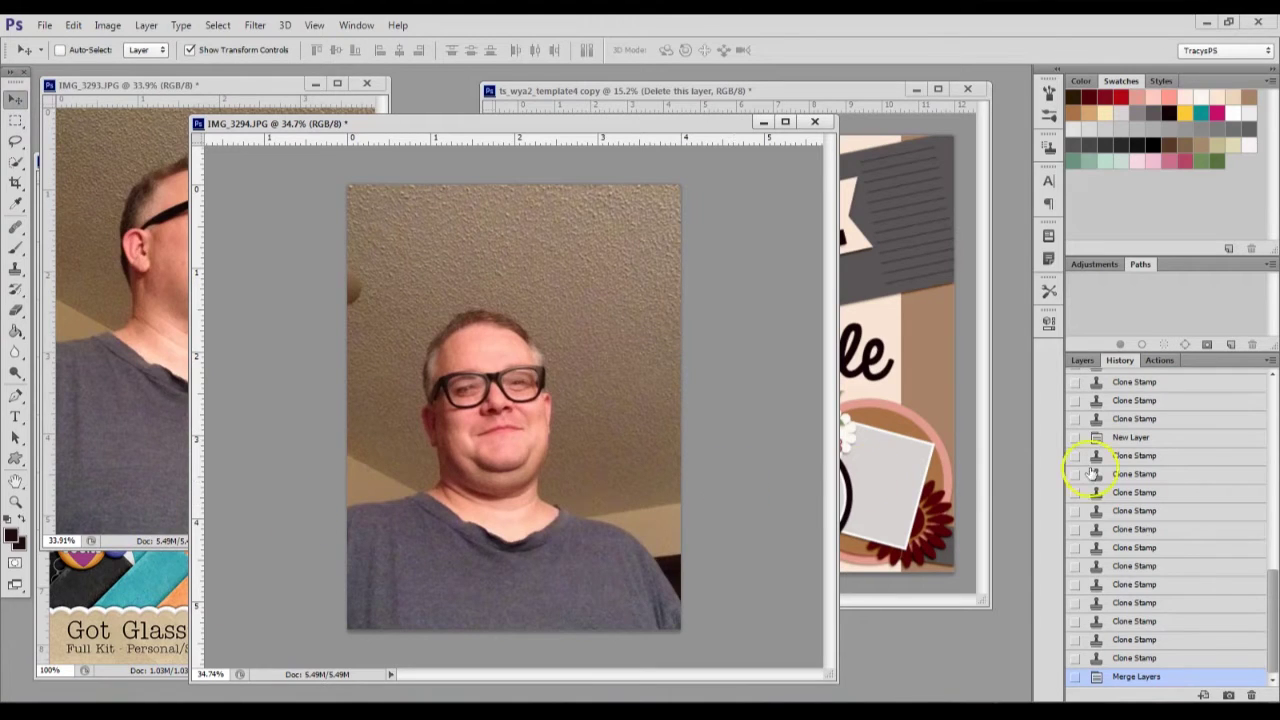
left_click(1081, 362)
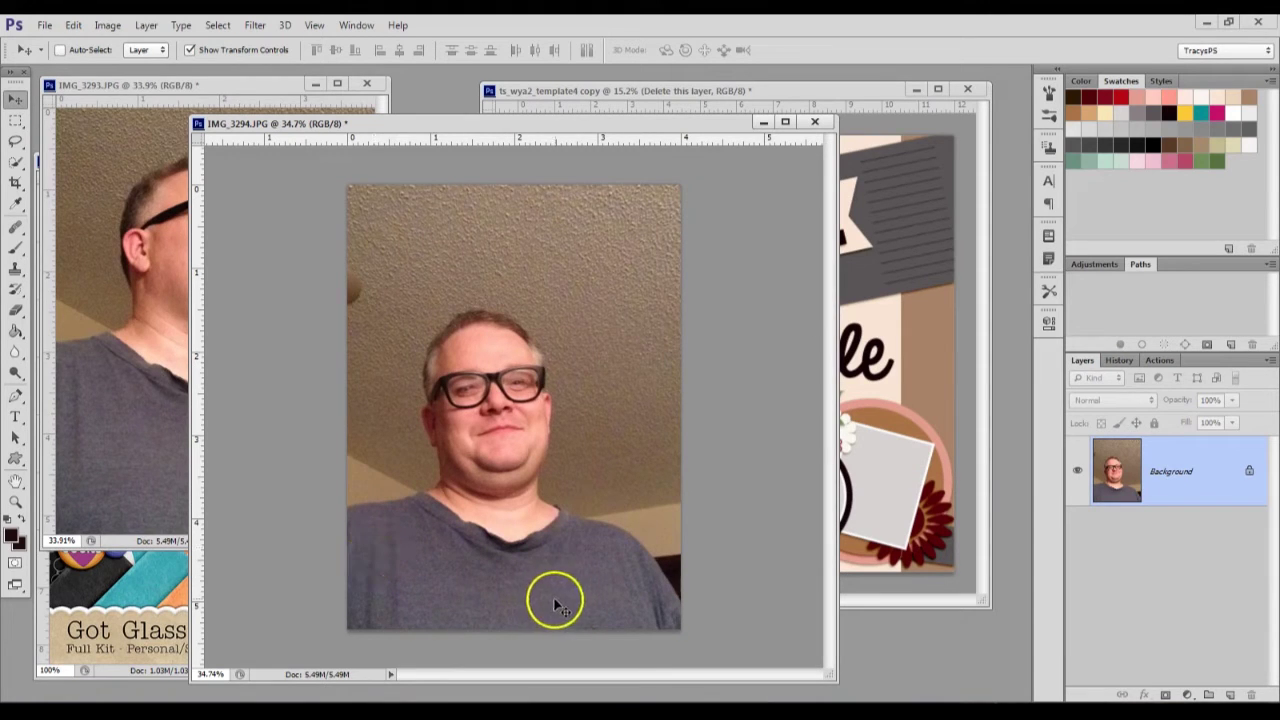
left_click_drag(1249, 470, 1251, 694)
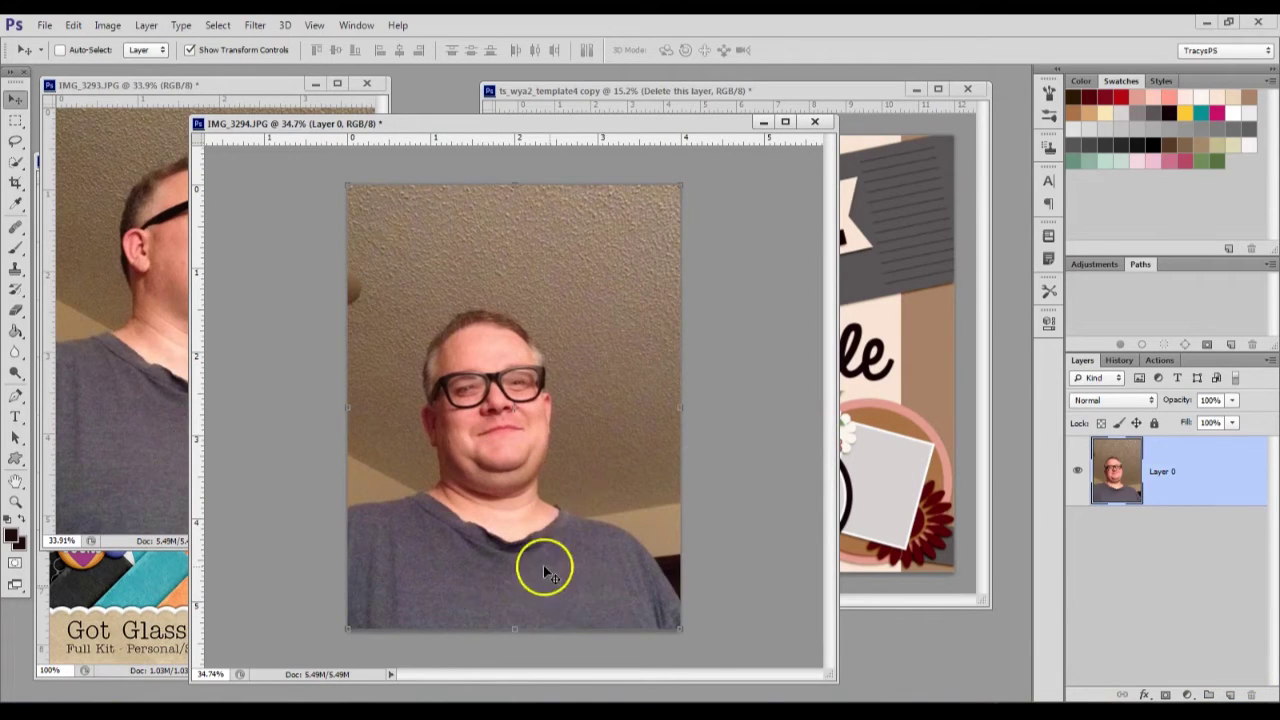
- Add a new layer to IMG_3294.JPG and create a Solid Color fill from a rectangular selection over the shoulder beside the neck
left_click(1231, 694)
left_click(15, 119)
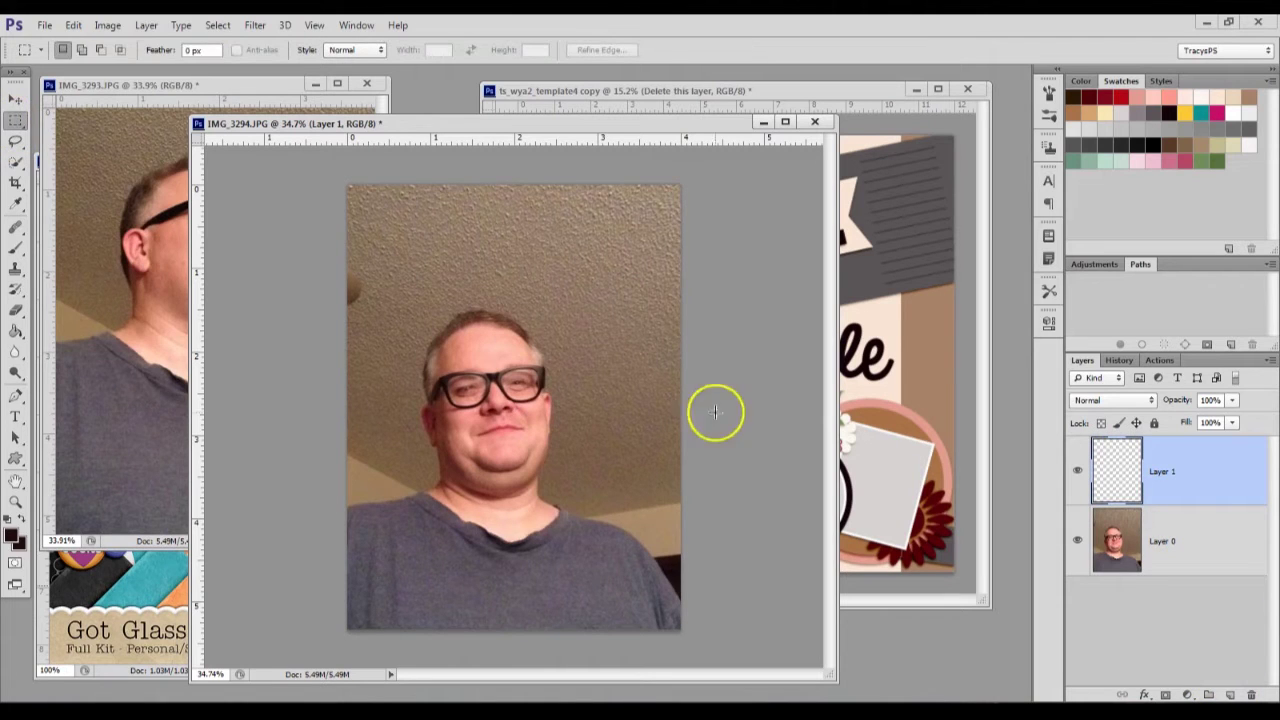
left_click_drag(593, 446, 658, 568)
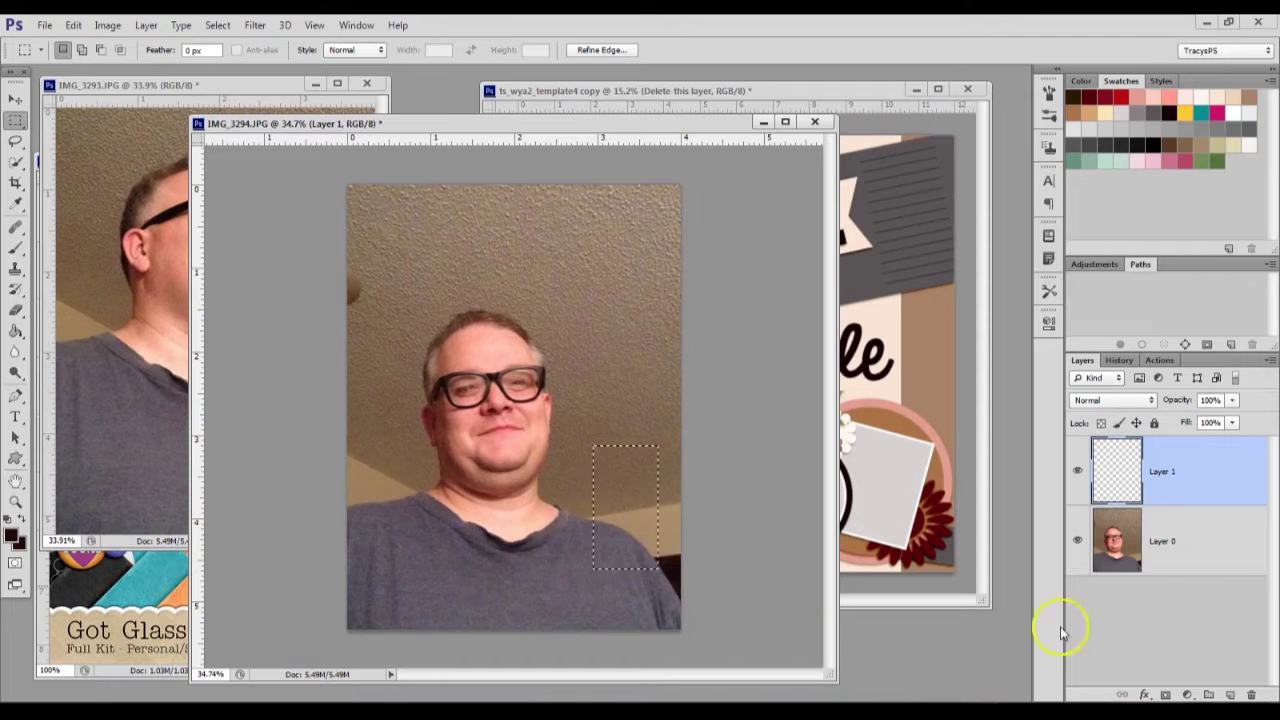
left_click(1187, 694)
left_click(1168, 346)
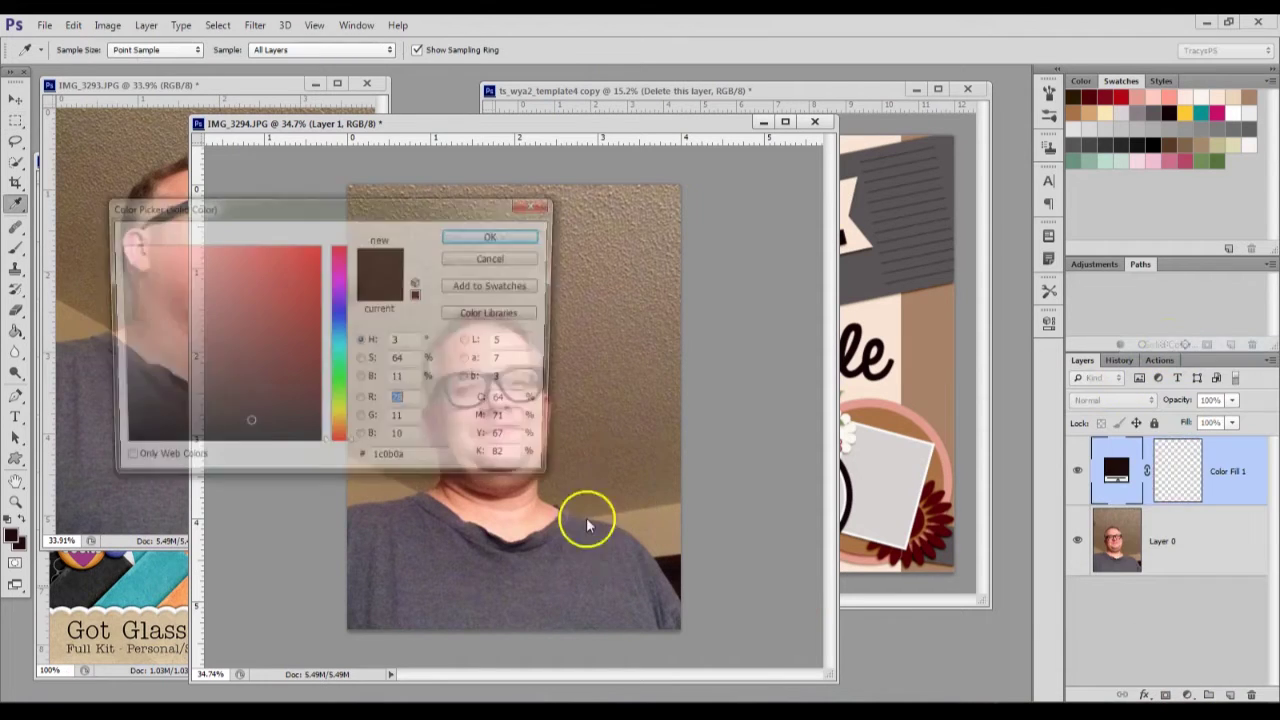
- Set the fill rectangle's color to teal #349fa9, sampled from the teal paper in the Got Glasses kit preview
left_click(142, 583)
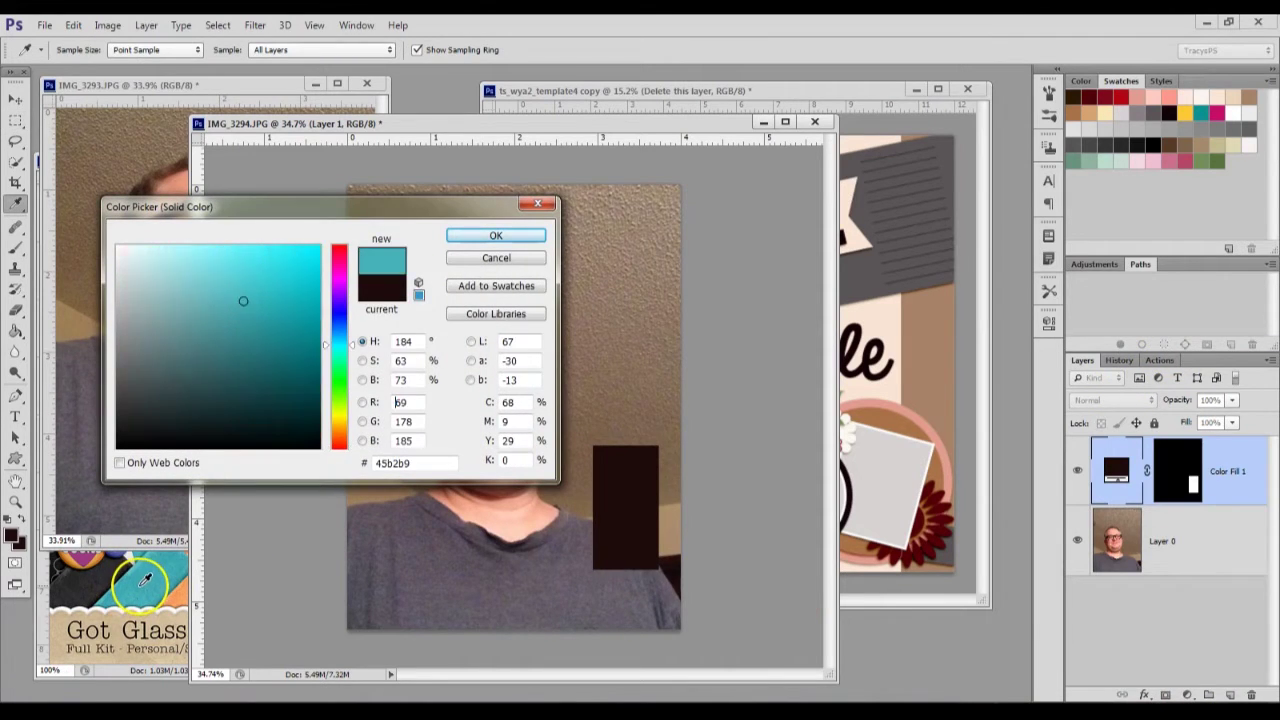
left_click(155, 586)
left_click(156, 582)
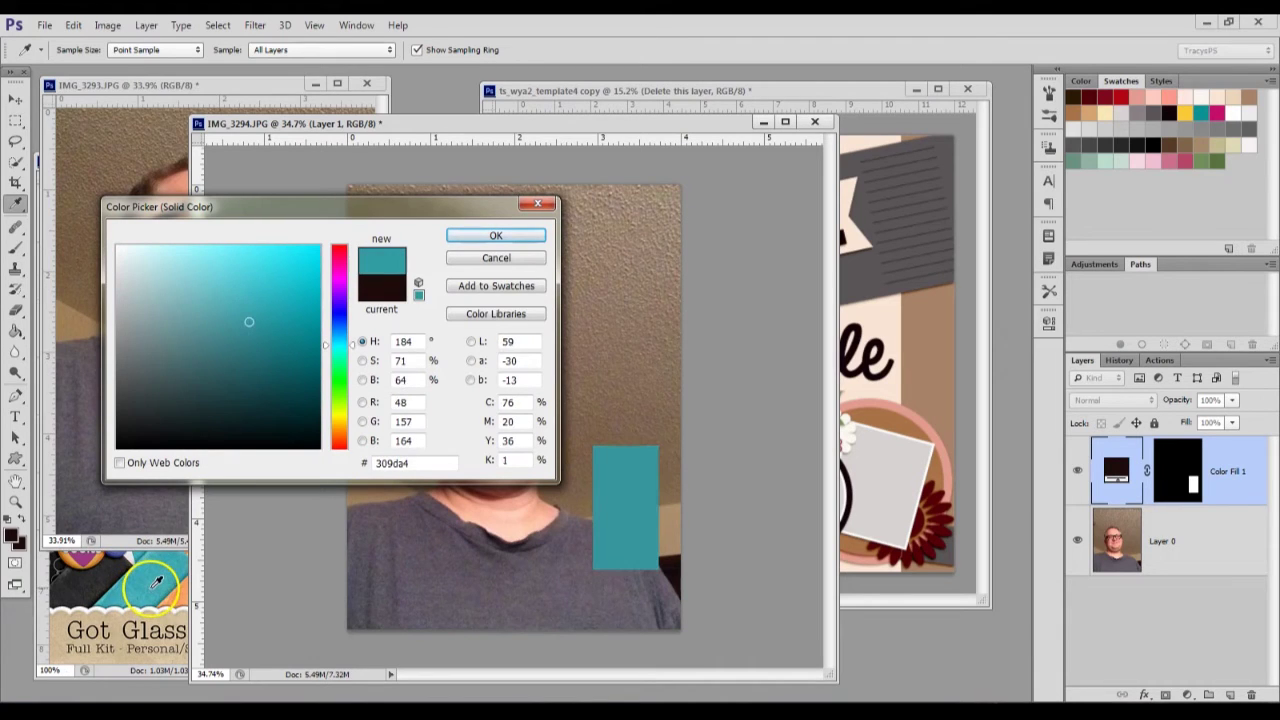
left_click(151, 587)
left_click(158, 582)
left_click(154, 584)
left_click(156, 591)
left_click(158, 586)
left_click(149, 587)
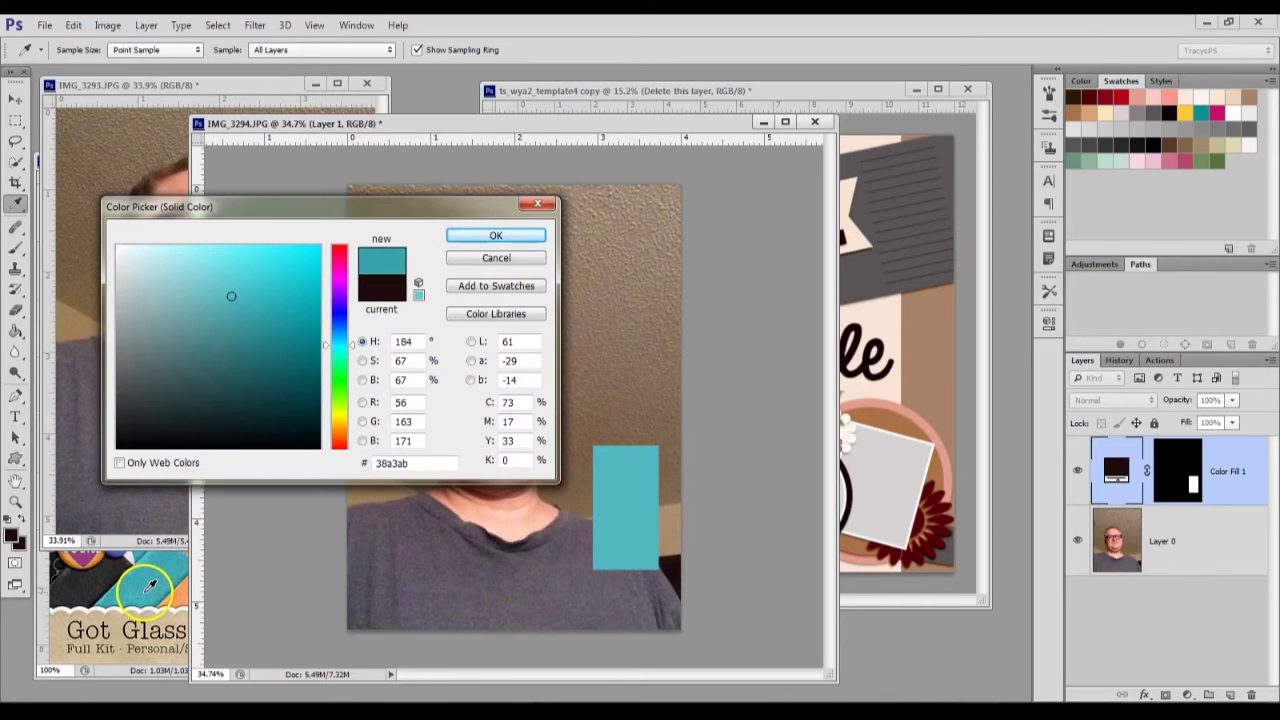
left_click(149, 587)
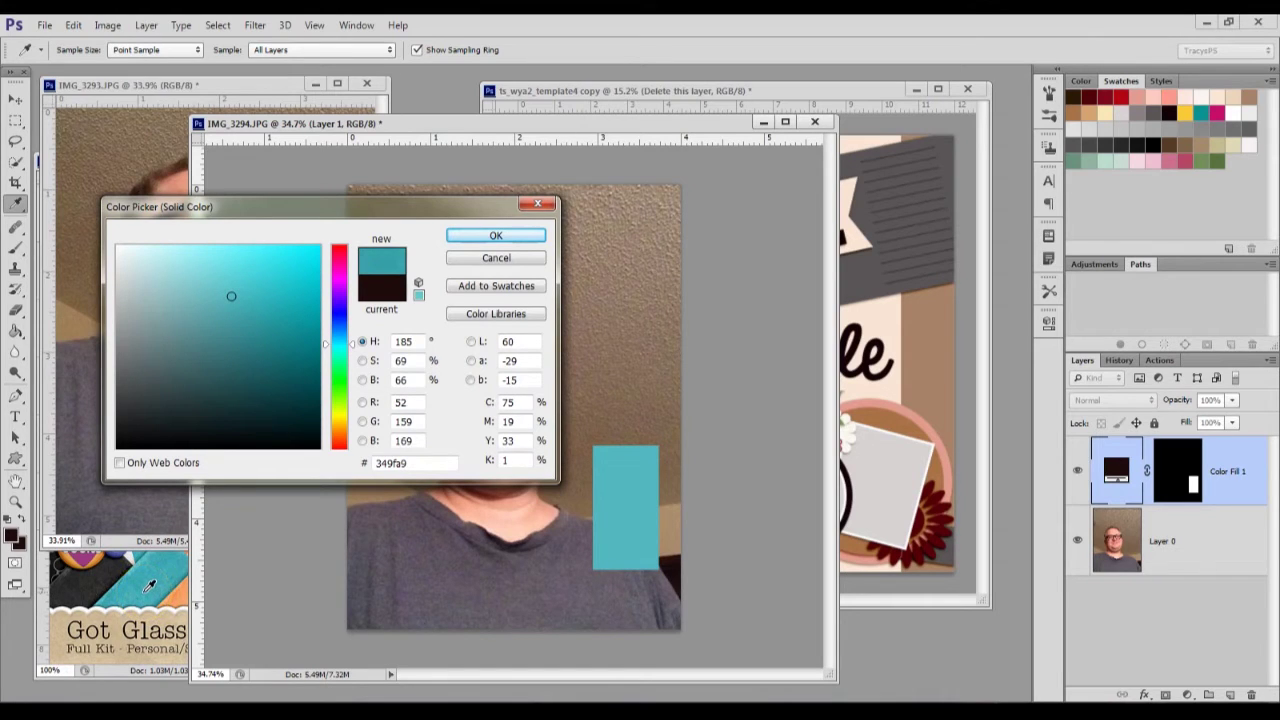
key("Return")
- Try to select the grey shirt on Layer 0 with Color Range, sampling the fabric
left_click(1193, 490)
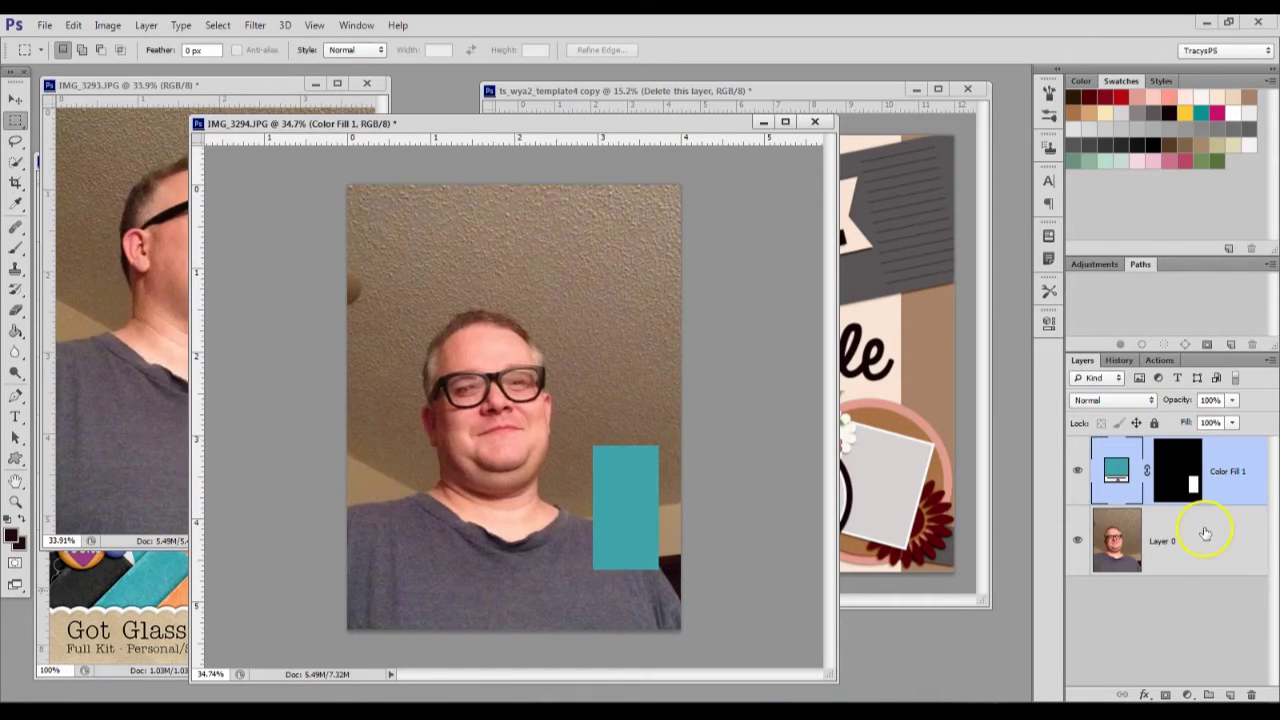
left_click(1207, 544)
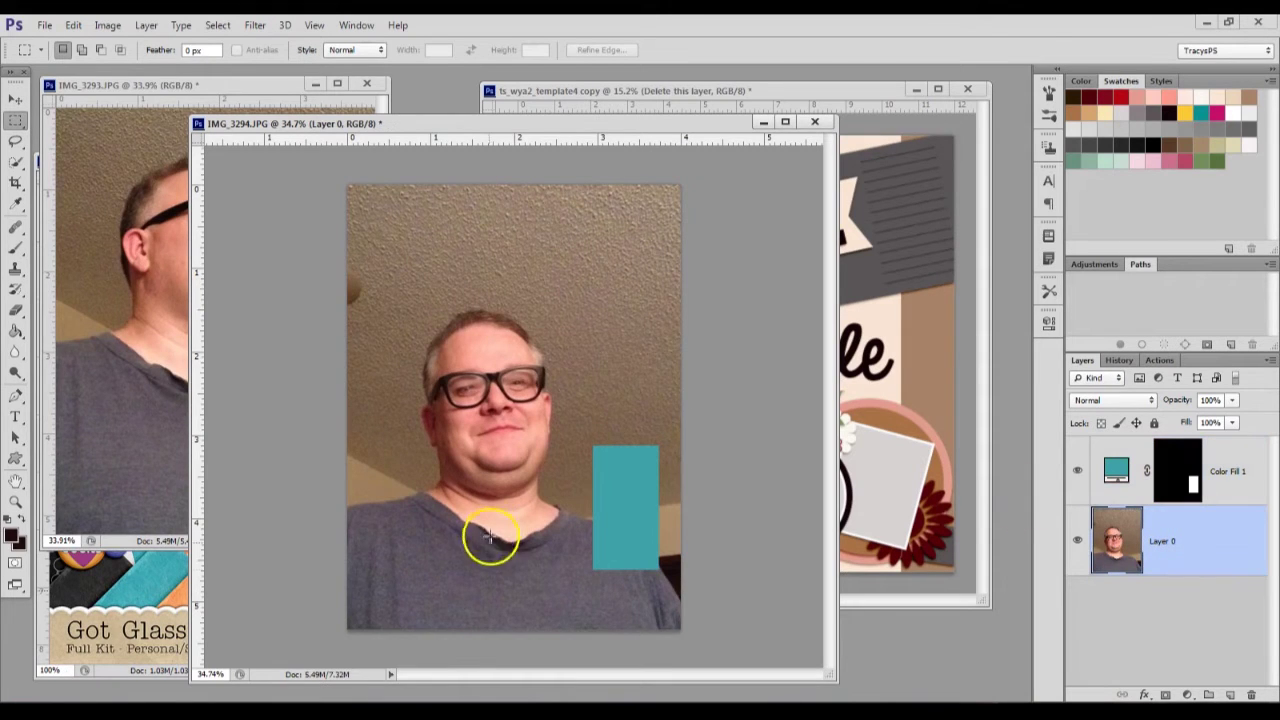
scroll(450, 576, "up", 1)
scroll(431, 611, "up", 5)
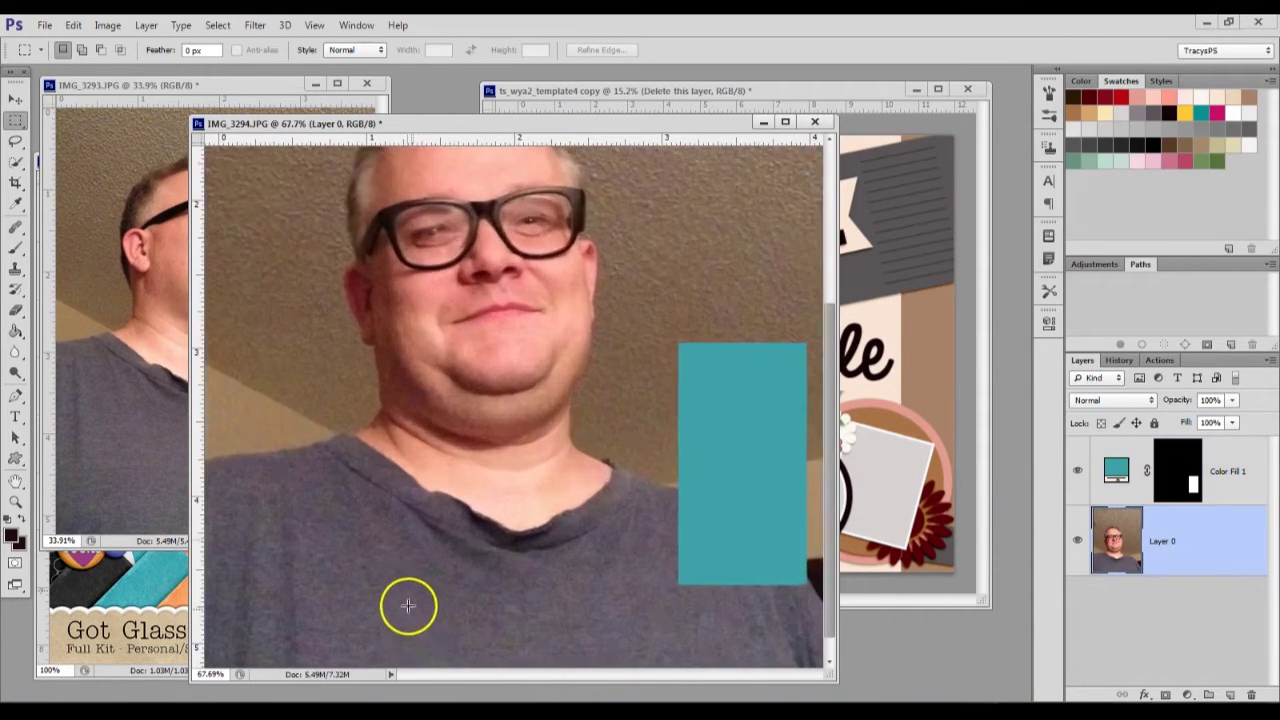
scroll(381, 598, "down", 3)
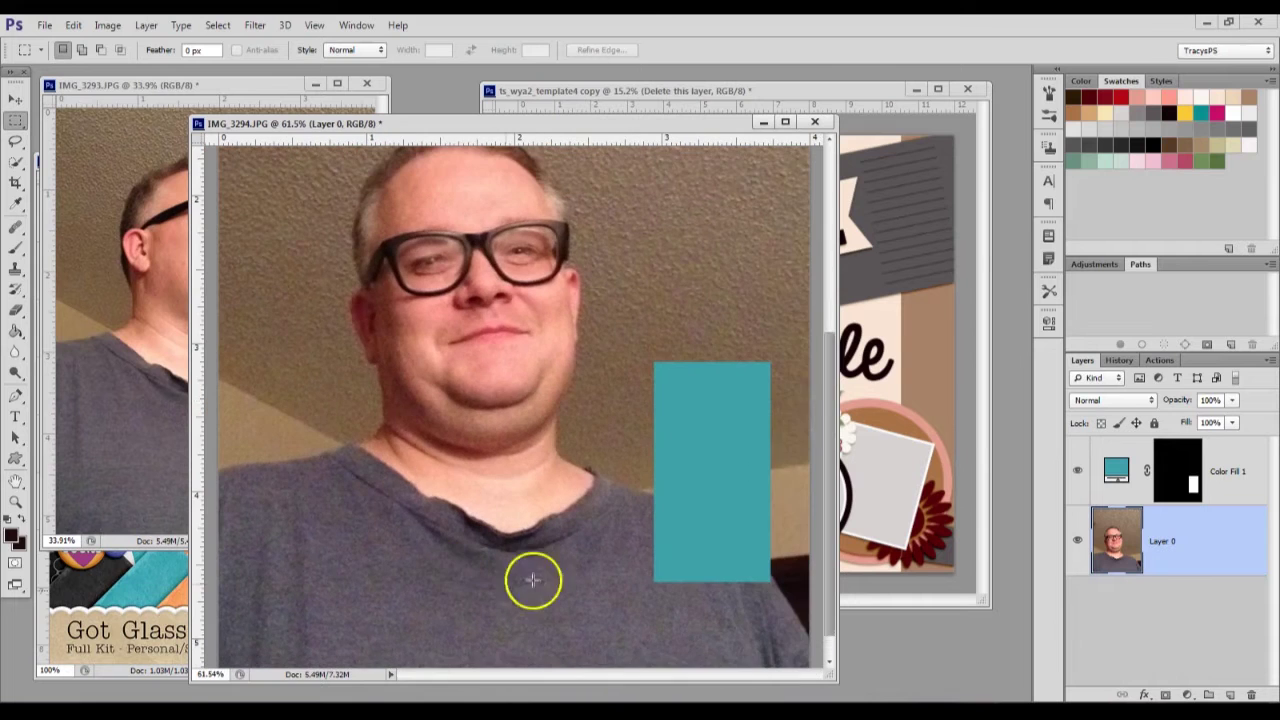
left_click_drag(828, 351, 828, 423)
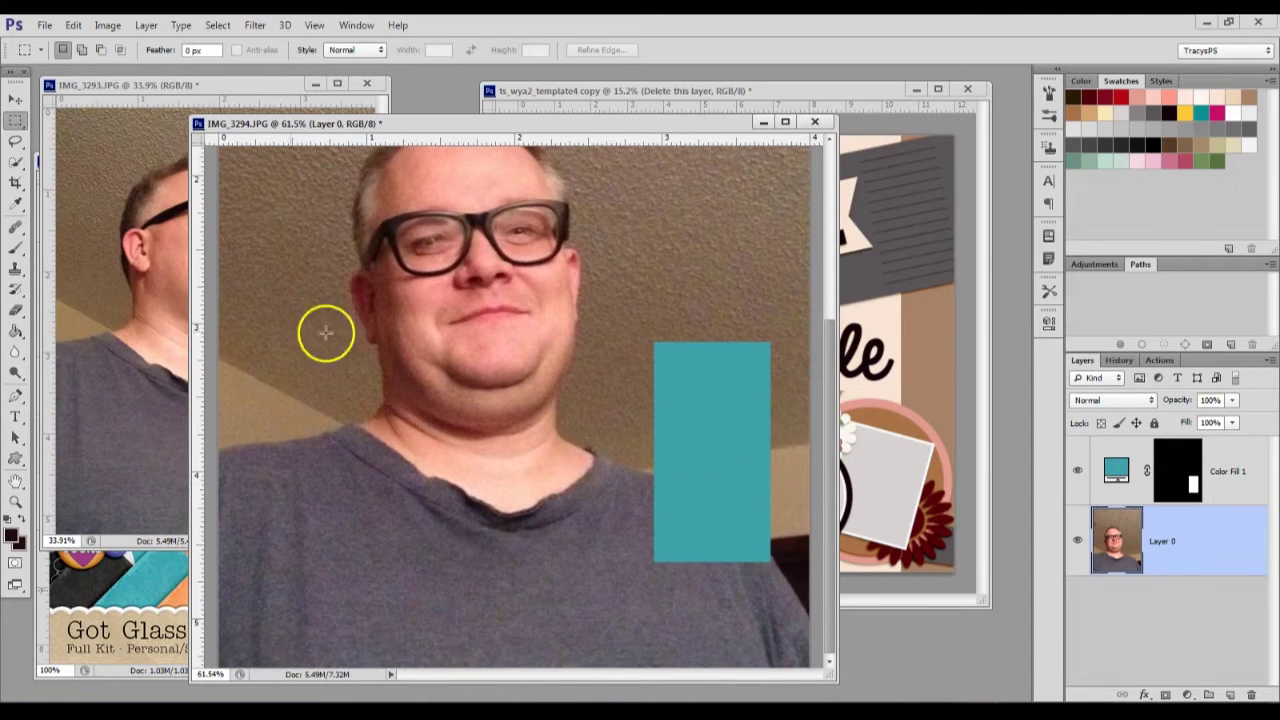
left_click(218, 25)
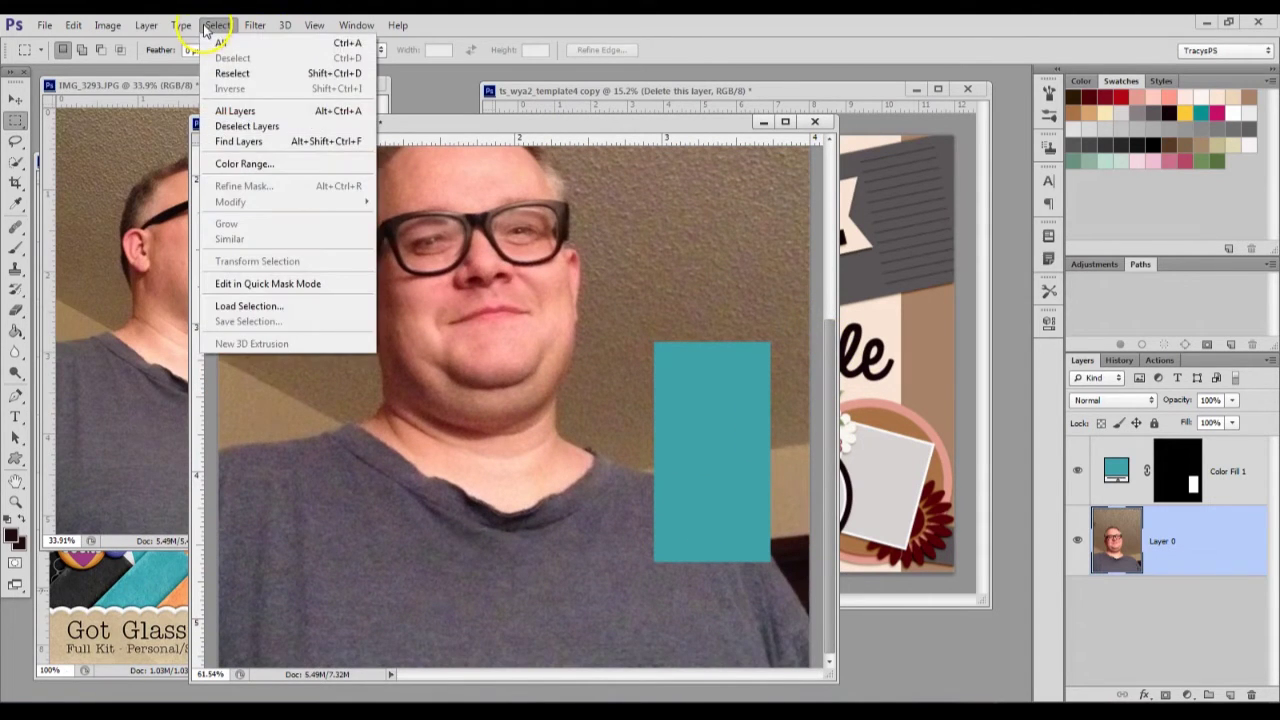
left_click(255, 166)
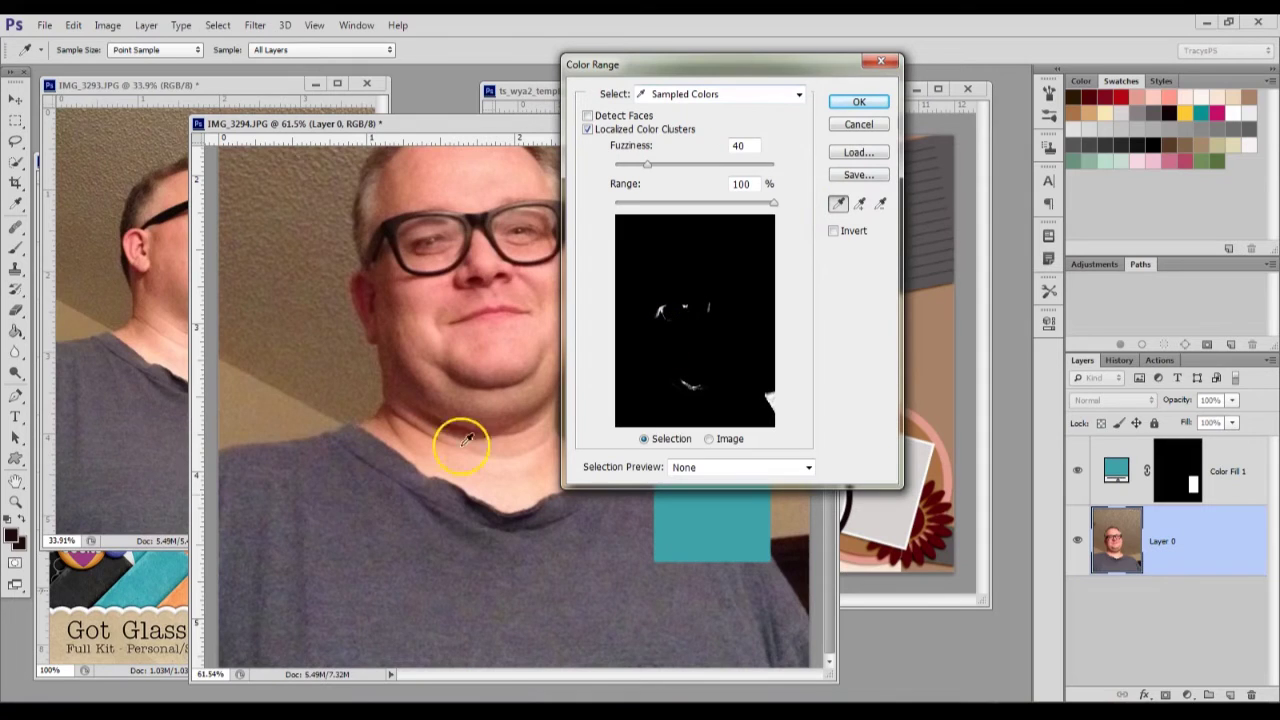
left_click(370, 542)
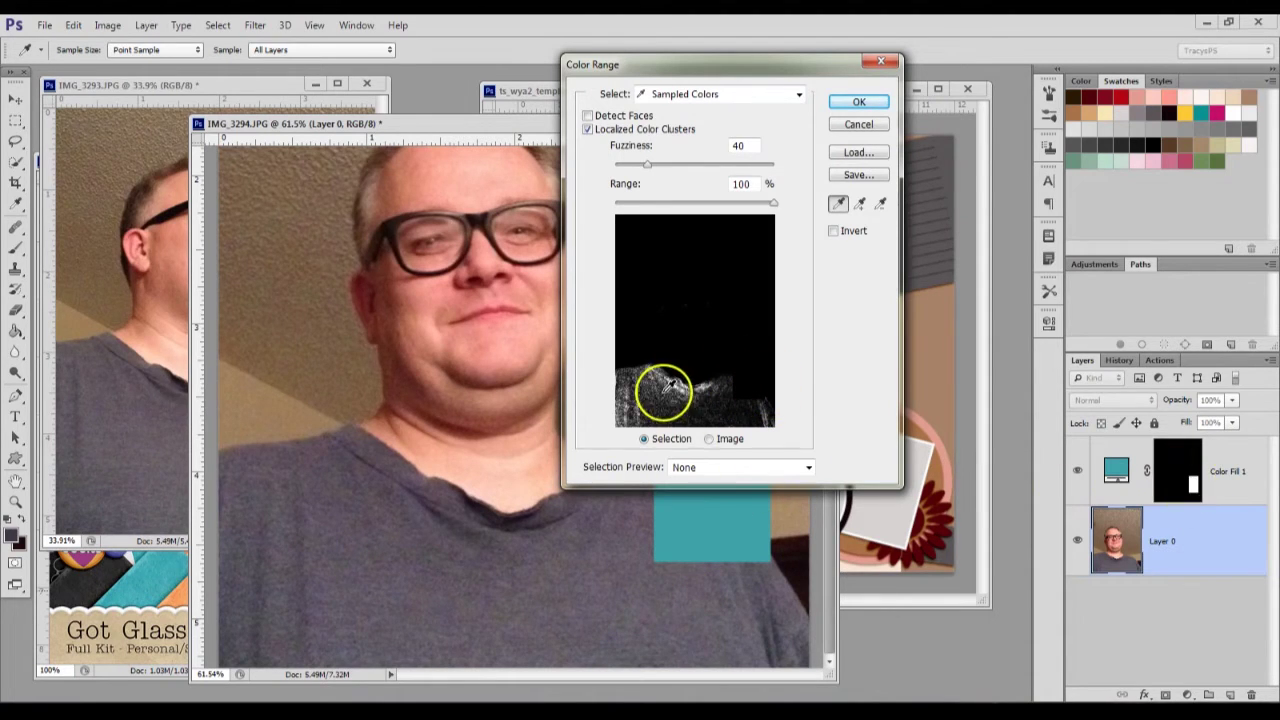
left_click(858, 103)
- Move the teal rectangle up about 1.2 in, off the shirt and onto the ceiling area beside the face
left_click(1226, 484)
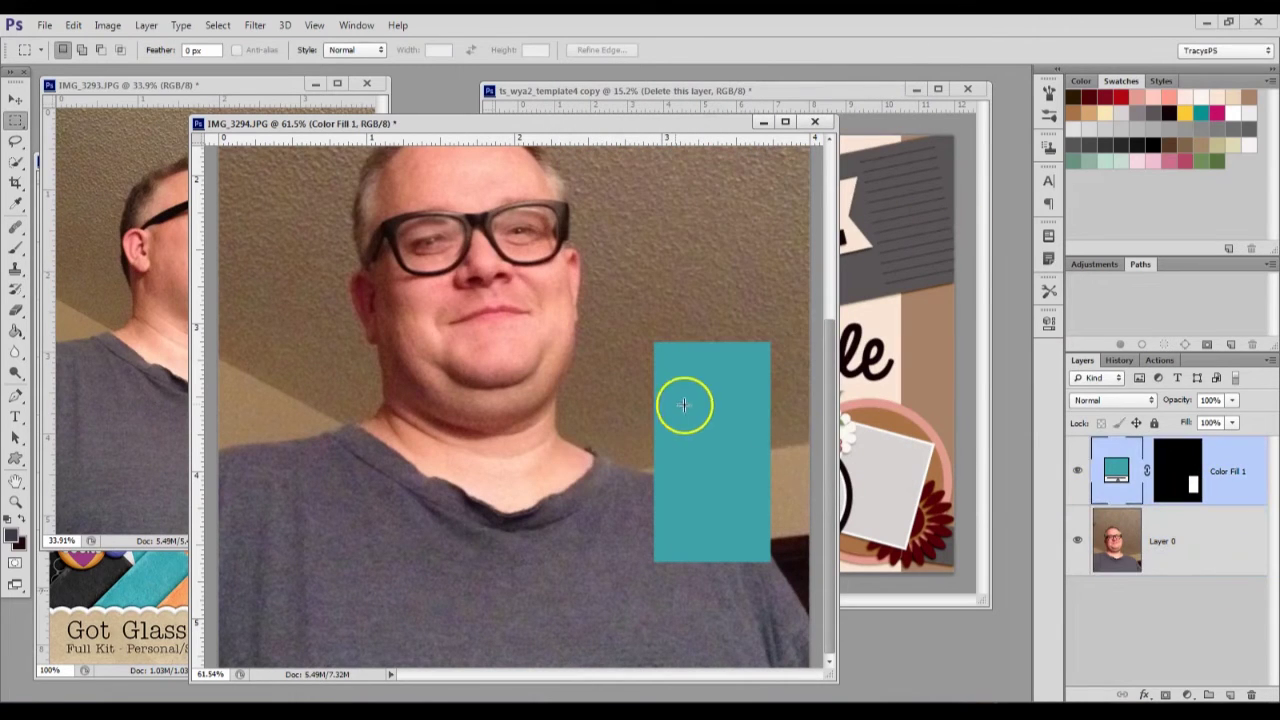
key("v")
left_click_drag(709, 409, 720, 229)
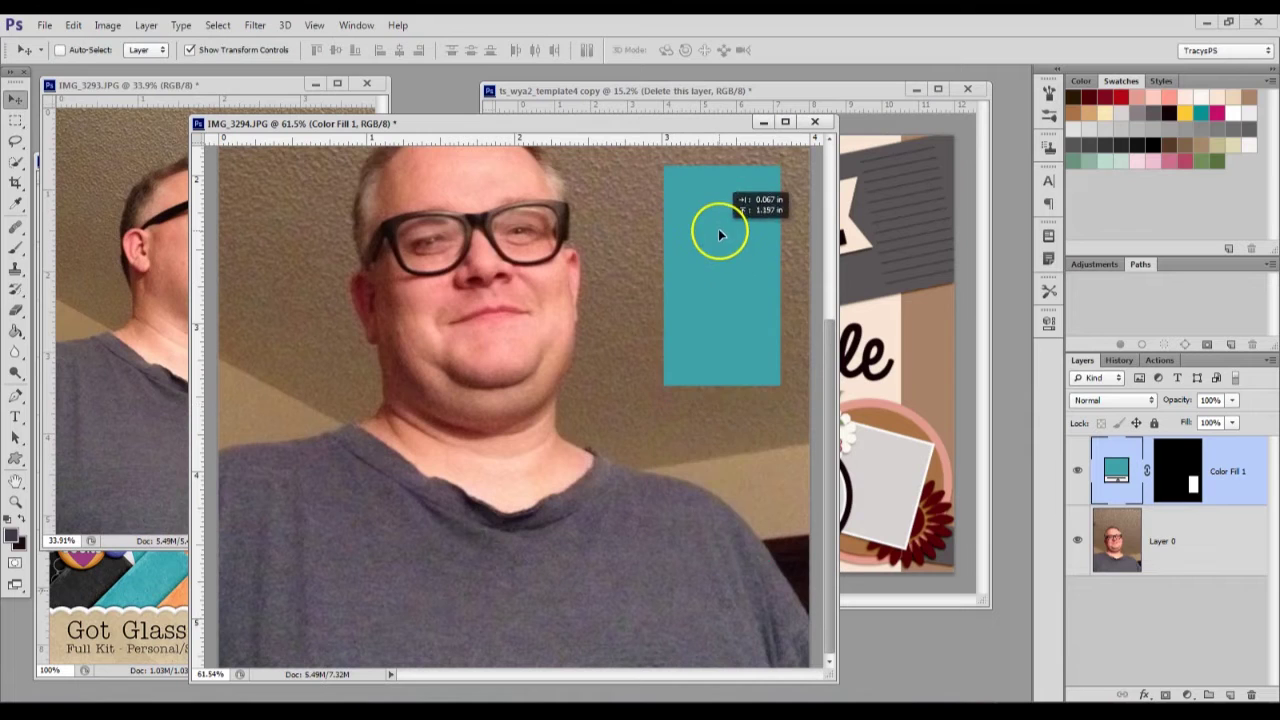
- Start a Color Range selection on Layer 0 with Localized Color Clusters, adding color samples from across the grey shirt
left_click(1193, 538)
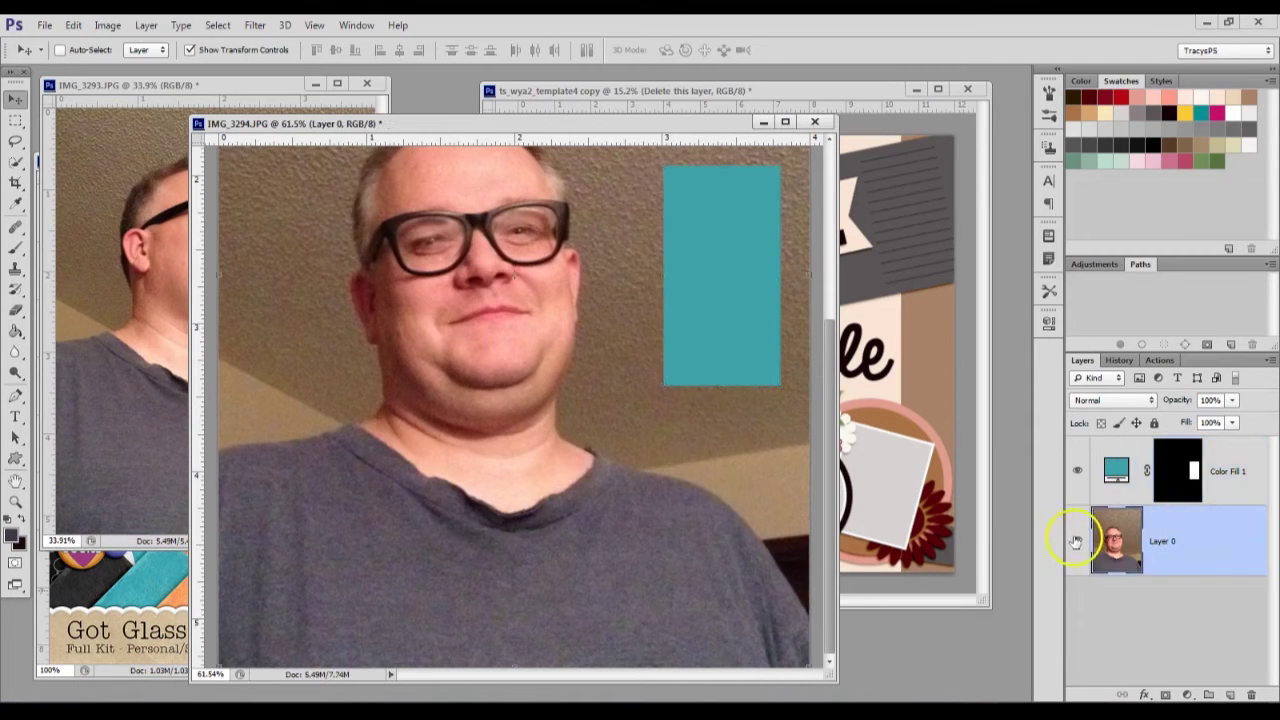
left_click(218, 25)
left_click(257, 165)
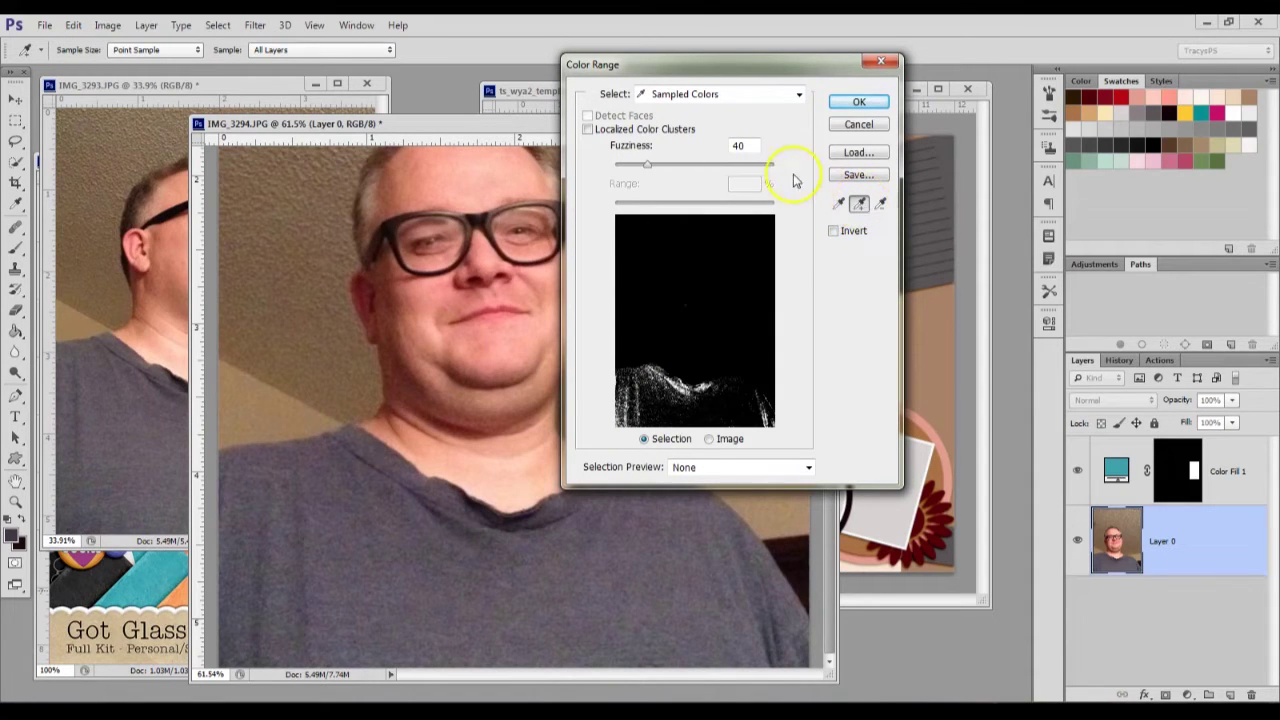
left_click(588, 131)
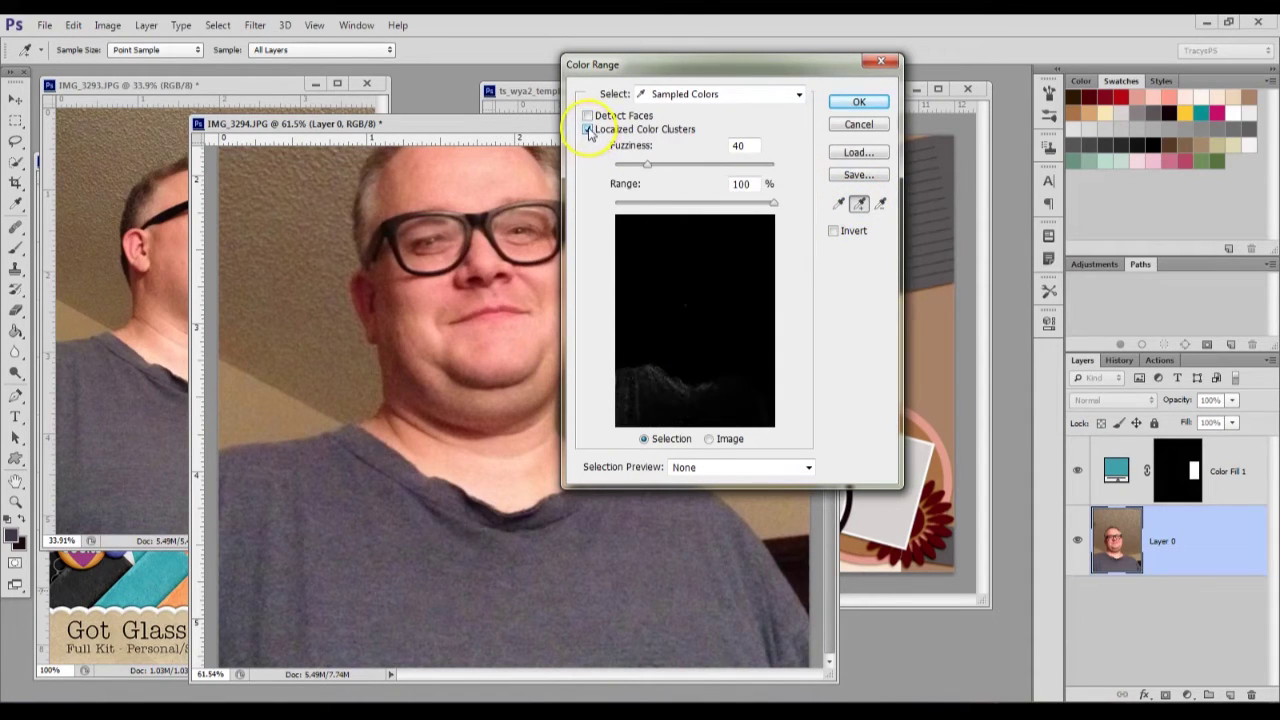
left_click(525, 562)
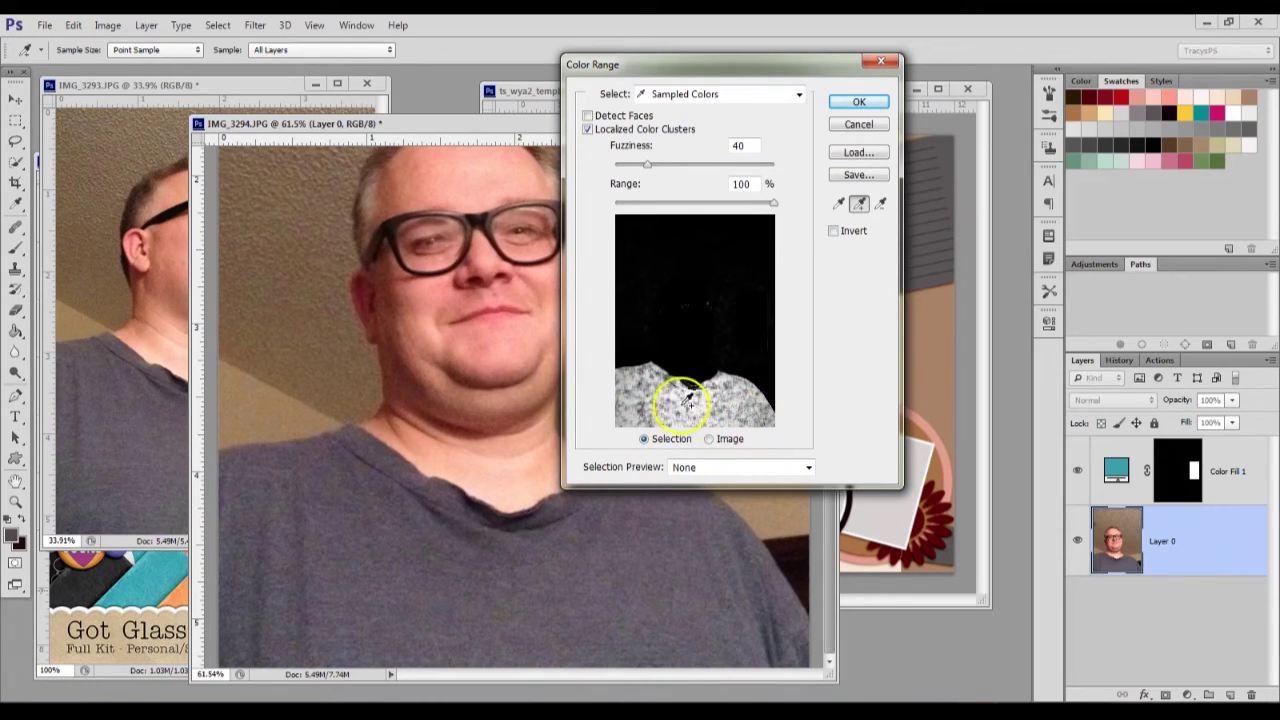
left_click(308, 609)
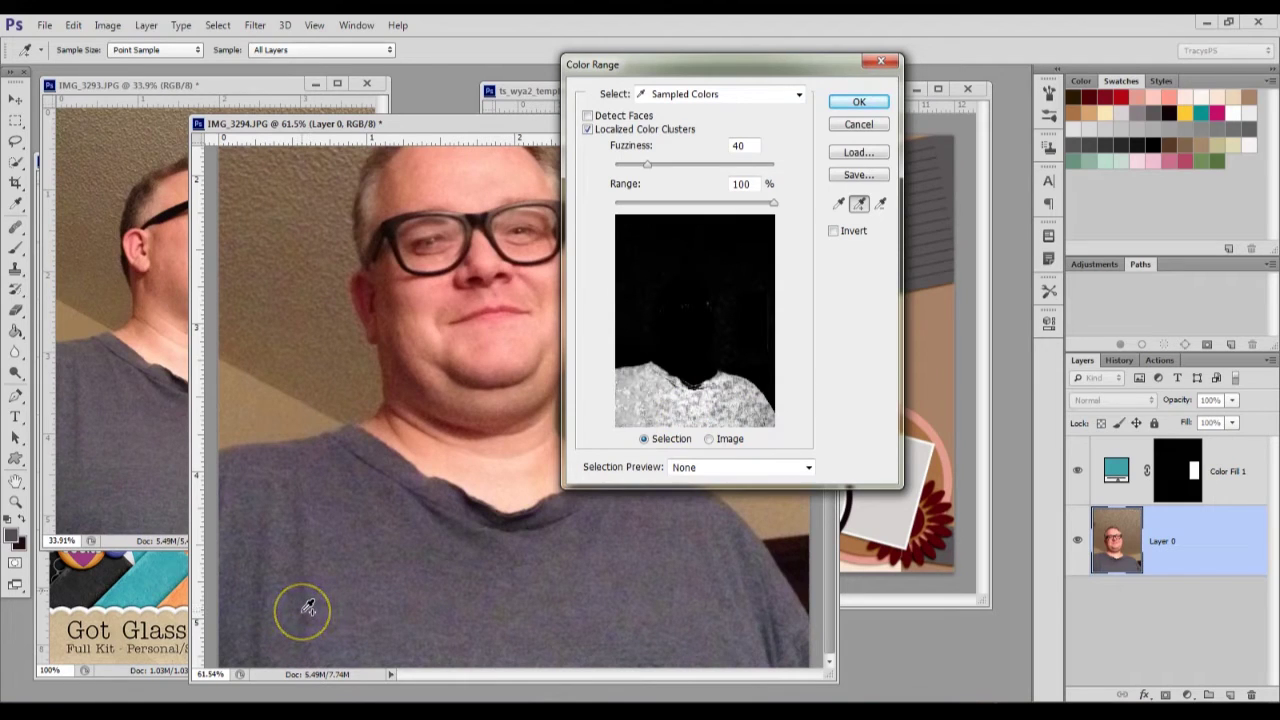
left_click(727, 603)
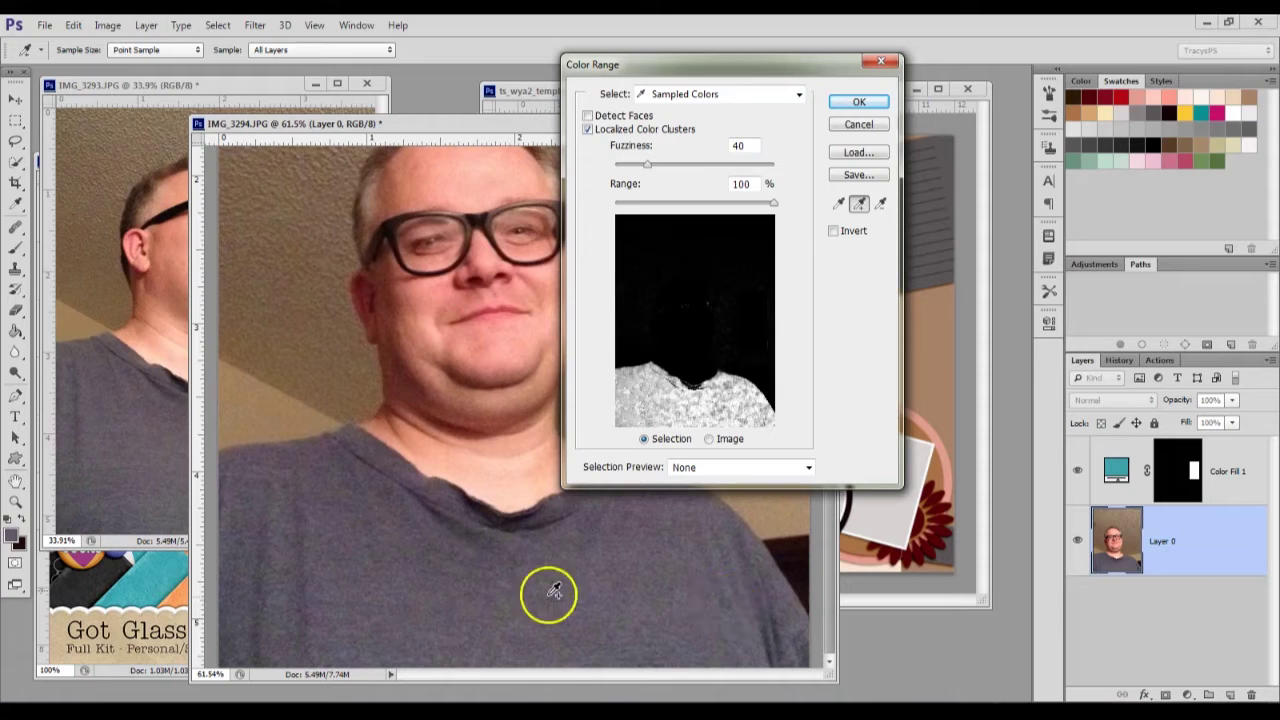
left_click(293, 517)
left_click(272, 511)
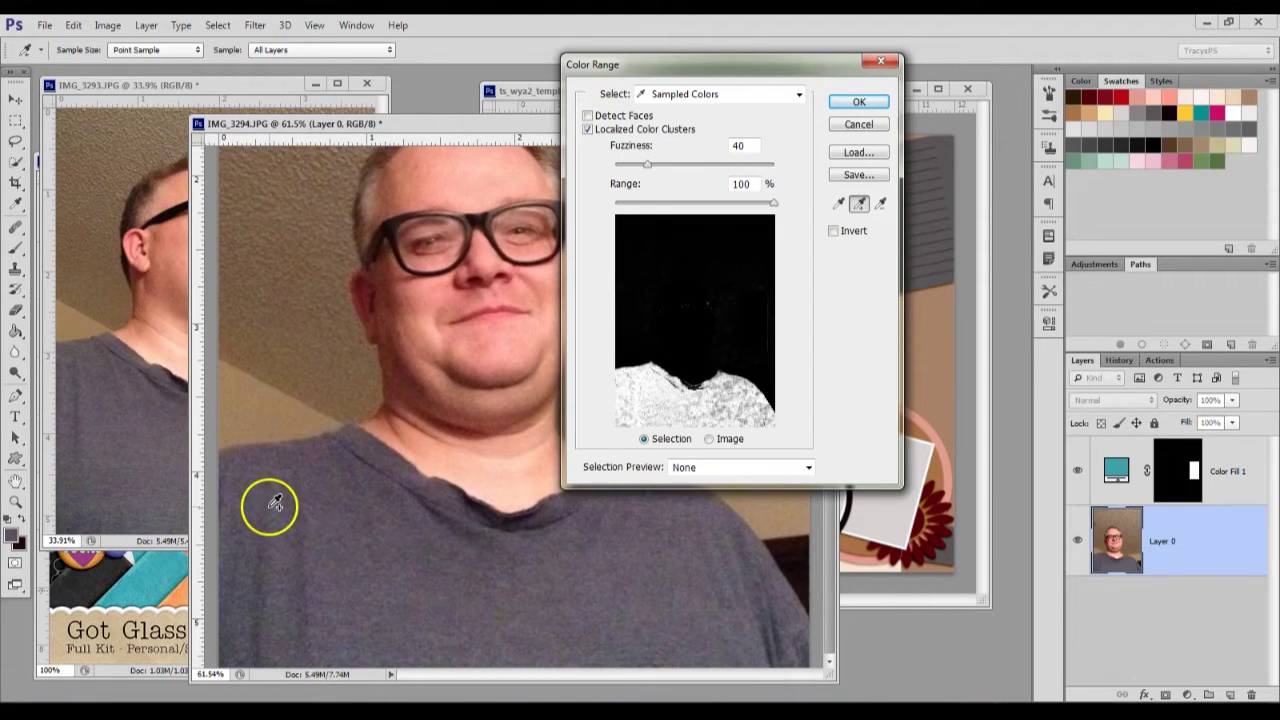
left_click(636, 585)
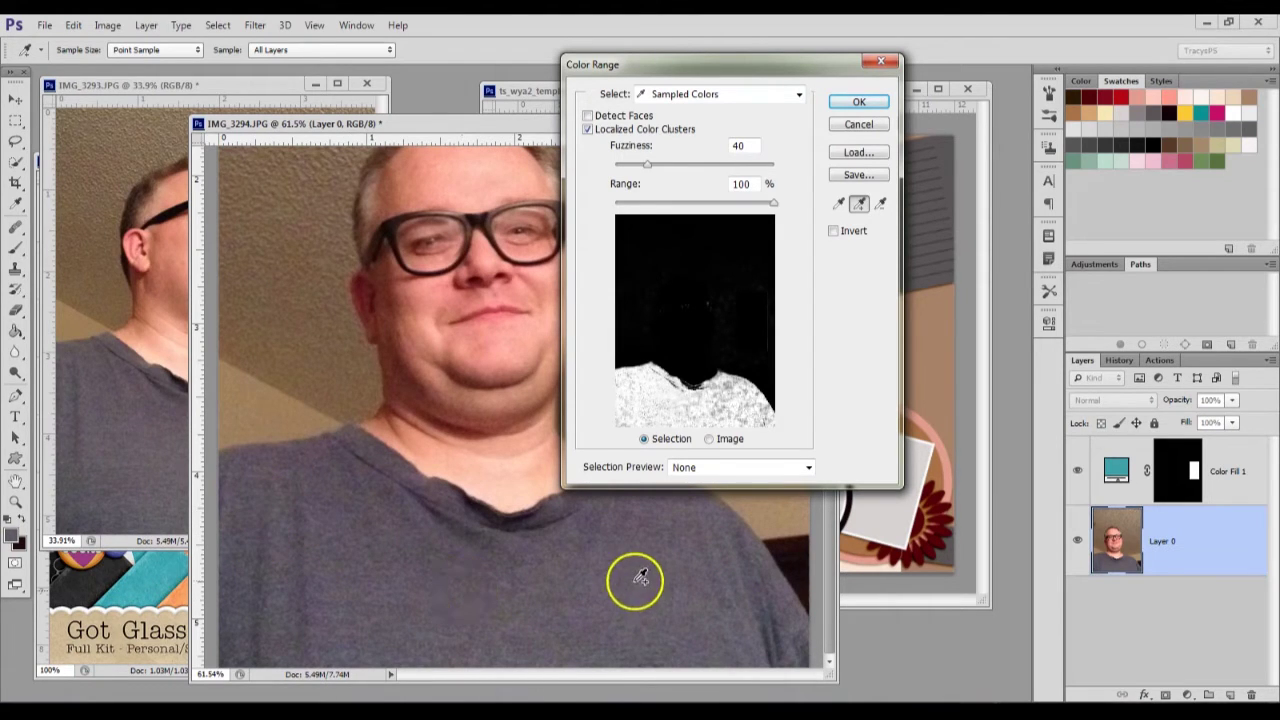
left_click(672, 558)
left_click(240, 617)
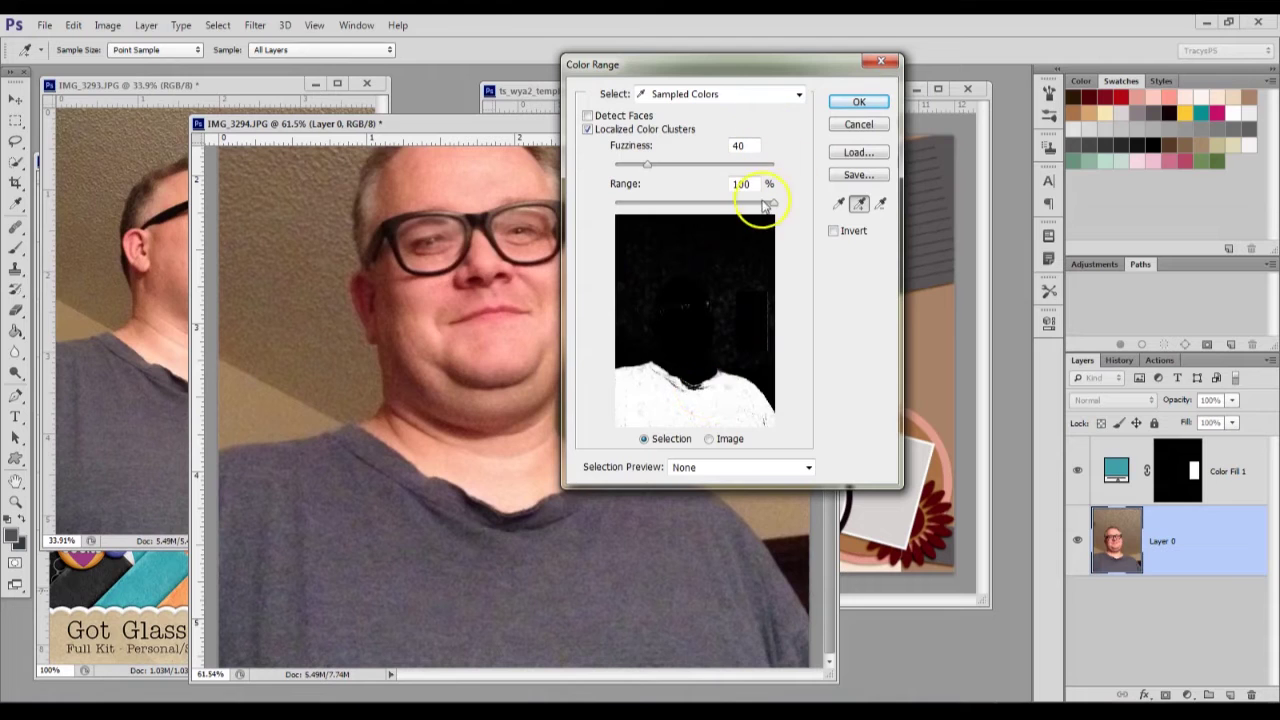
- Set the Color Range fuzziness to 51 and range to 52%, and apply the shirt selection
left_click_drag(770, 206, 631, 176)
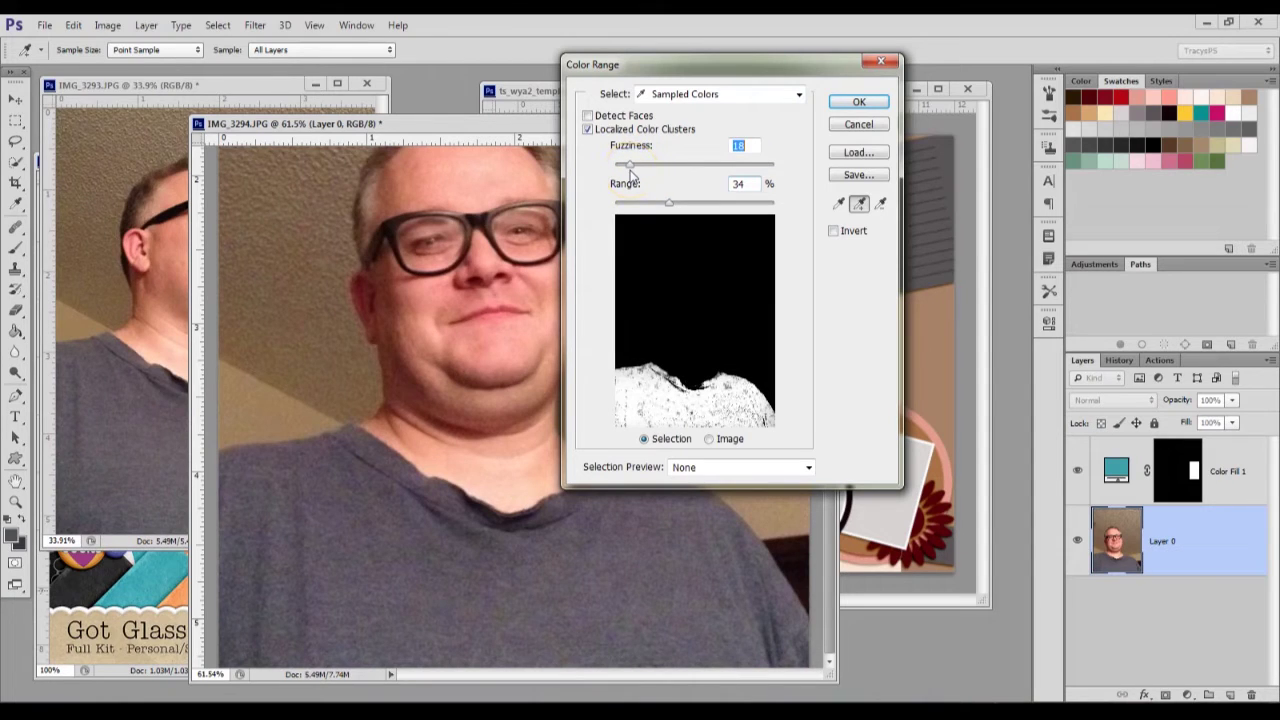
mouse_move(631, 176)
left_mouse_down()
mouse_move(666, 172)
mouse_move(651, 208)
mouse_move(667, 199)
mouse_move(655, 170)
left_mouse_up()
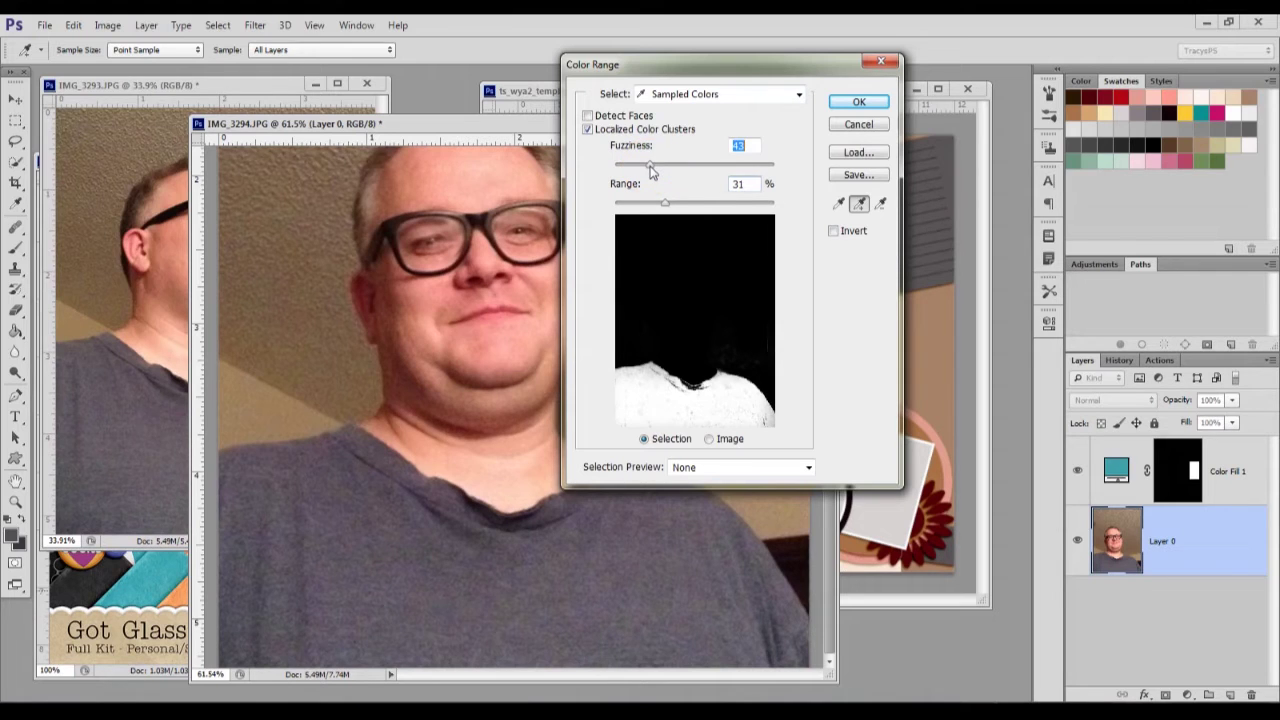
left_click_drag(655, 168, 673, 167)
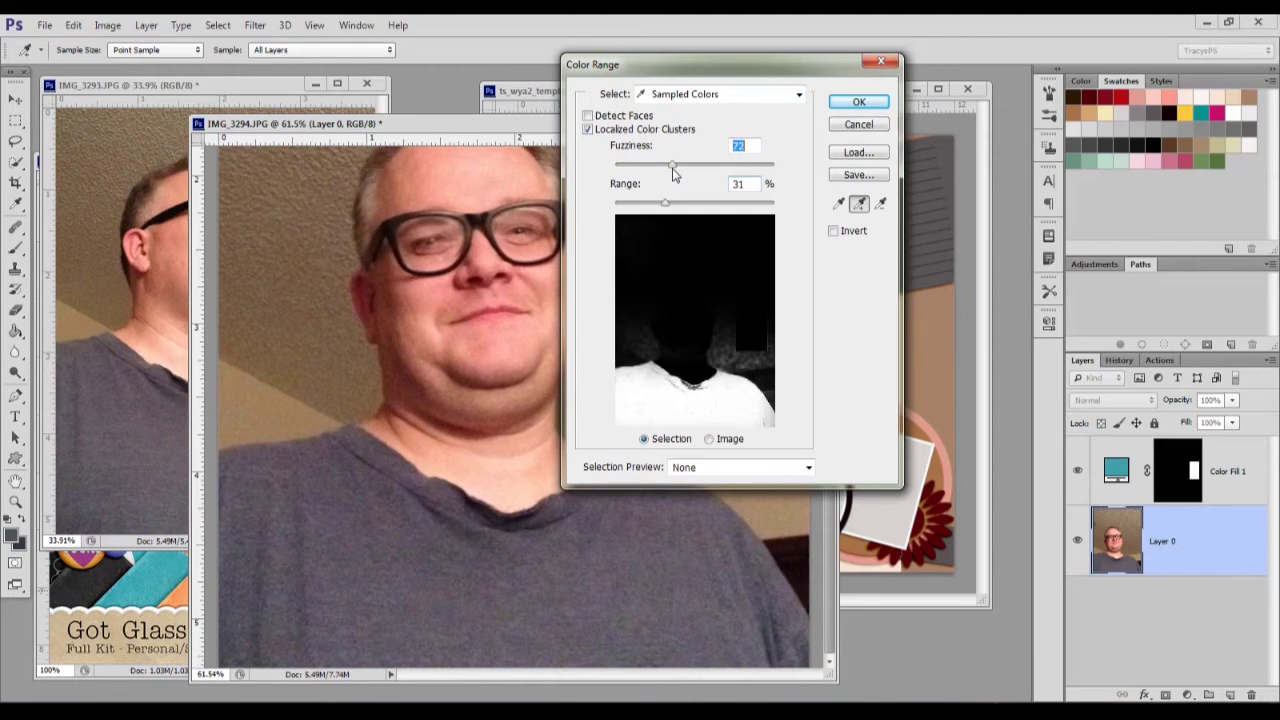
left_click_drag(666, 205, 660, 172)
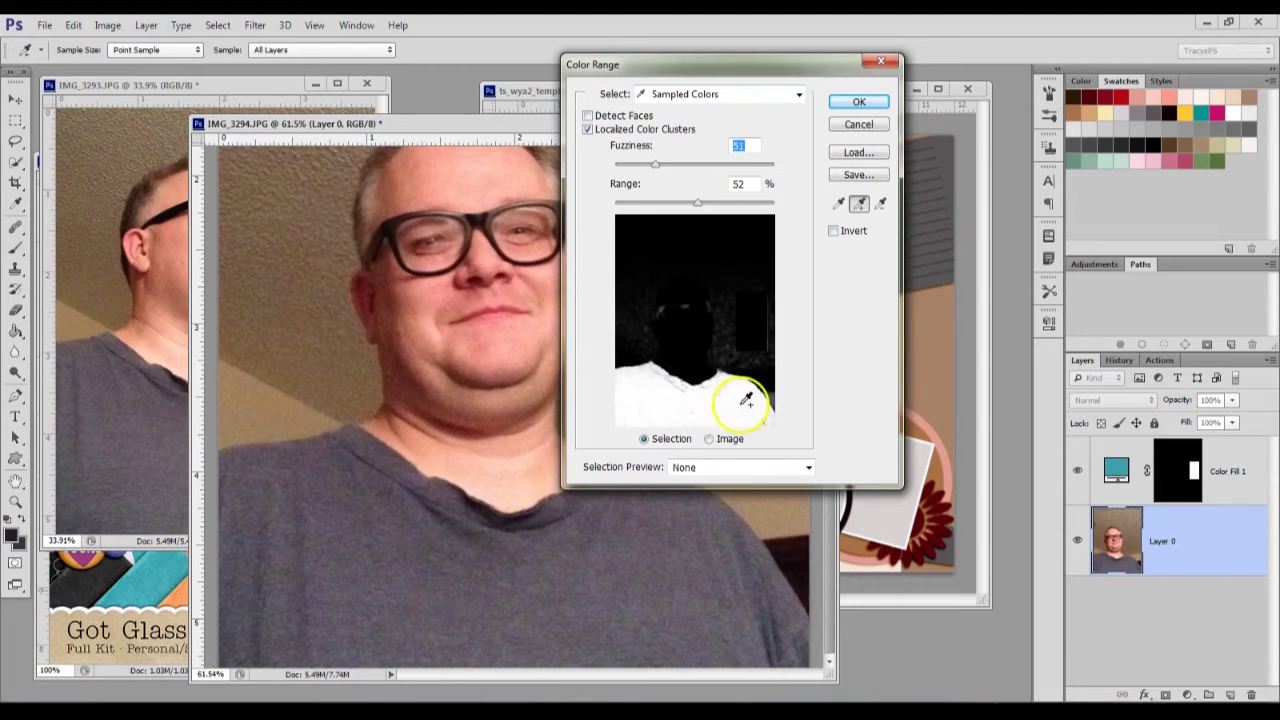
left_click(737, 350)
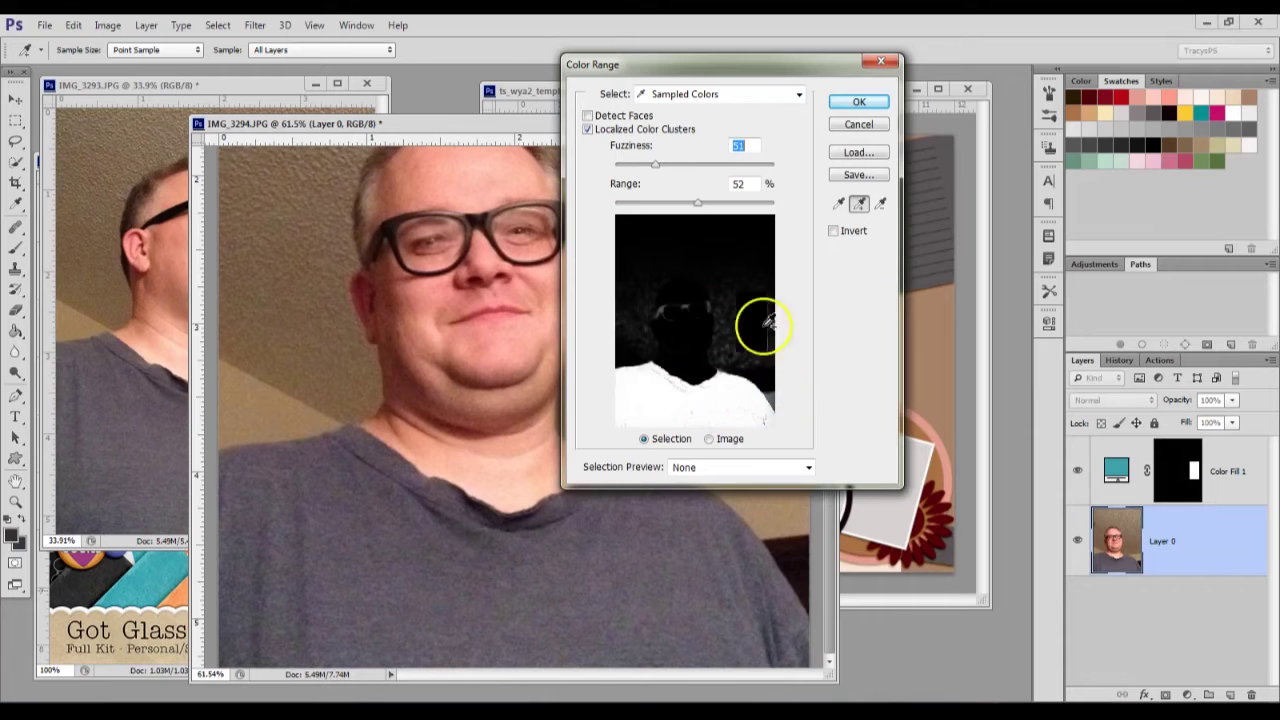
left_click(857, 105)
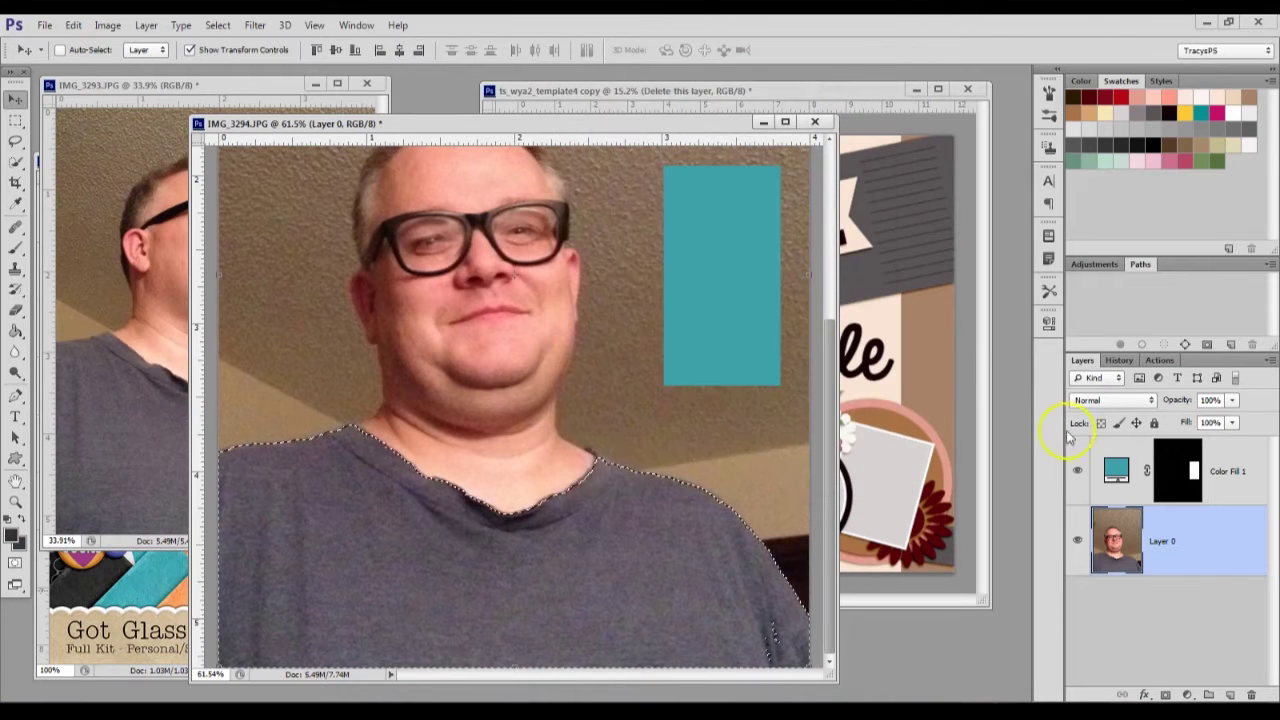
- Add the missed patches on the shirt's sleeve and chest below the teal rectangle to the selection with the Lasso tool
scroll(527, 548, "down", 1)
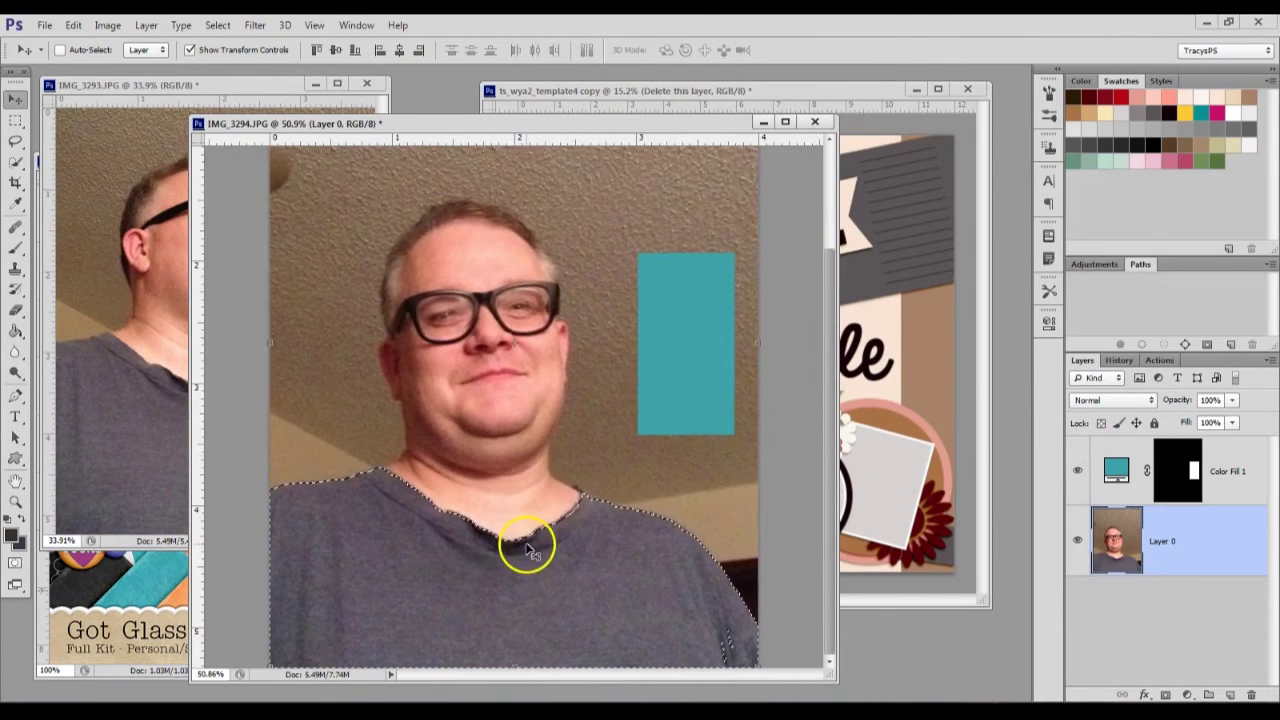
scroll(527, 548, "up", 5)
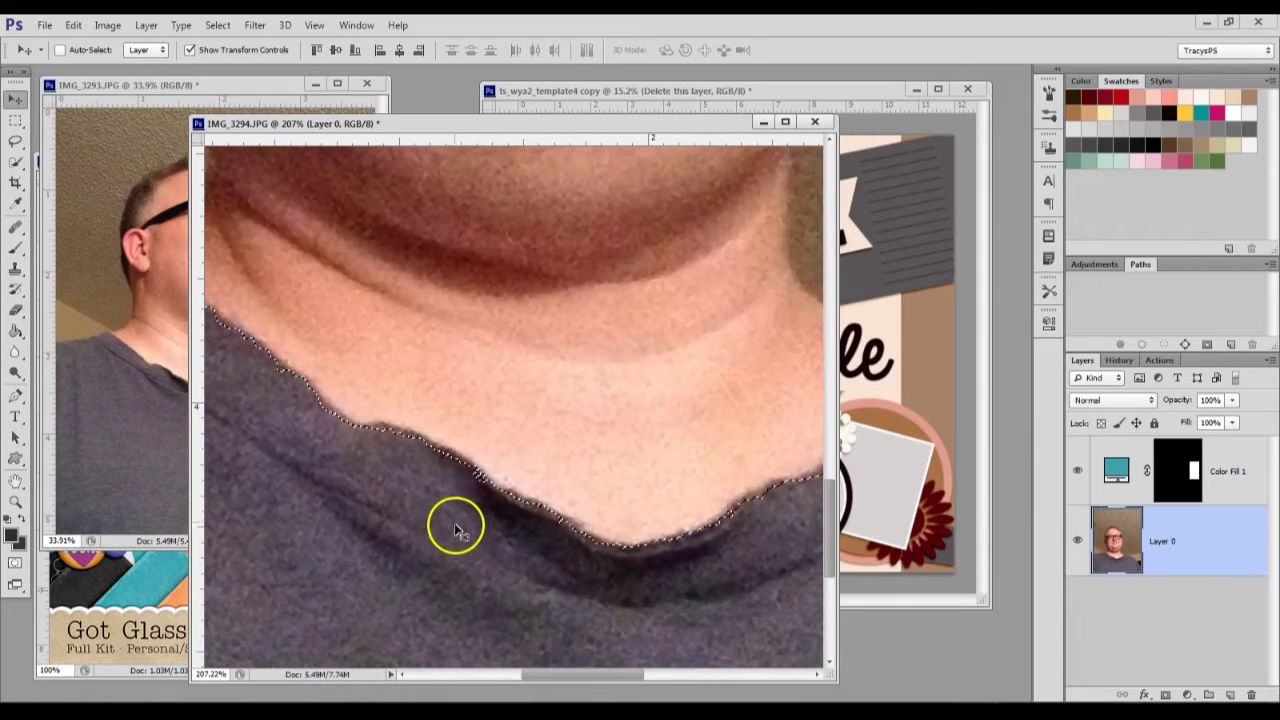
scroll(700, 535, "down", 4)
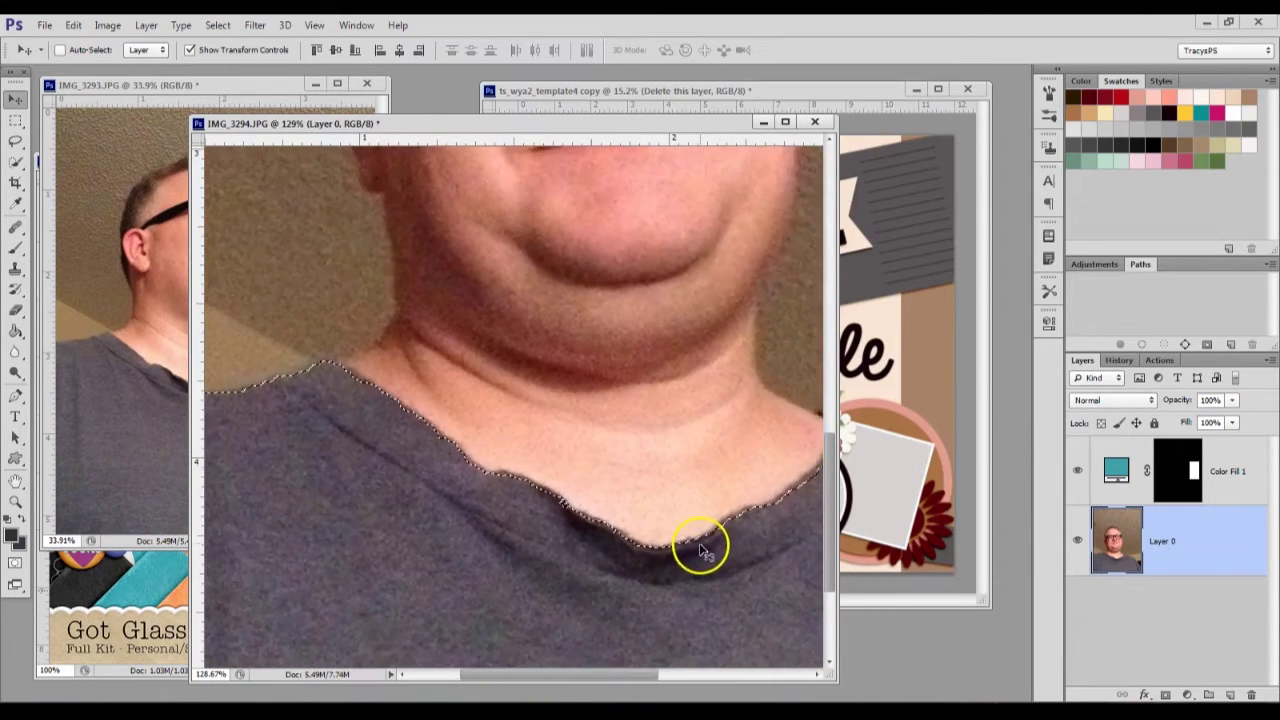
scroll(728, 540, "down", 2)
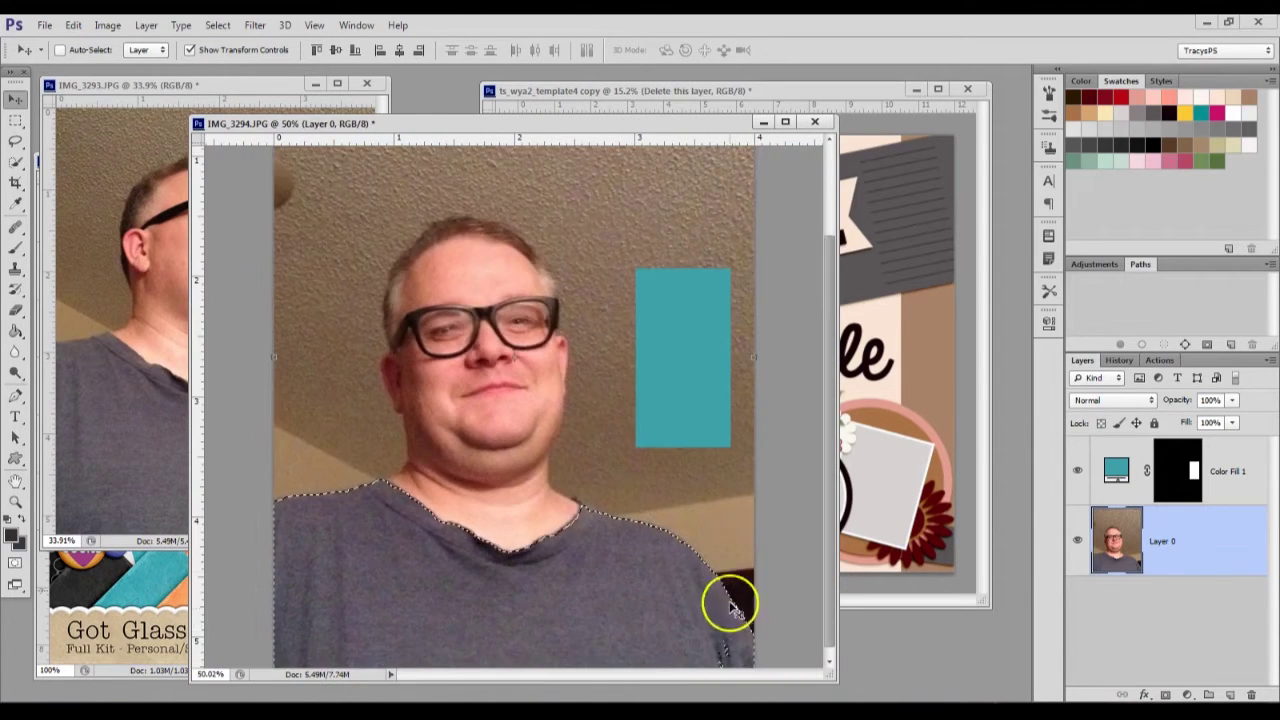
scroll(742, 658, "up", 4)
left_click_drag(830, 556, 817, 628)
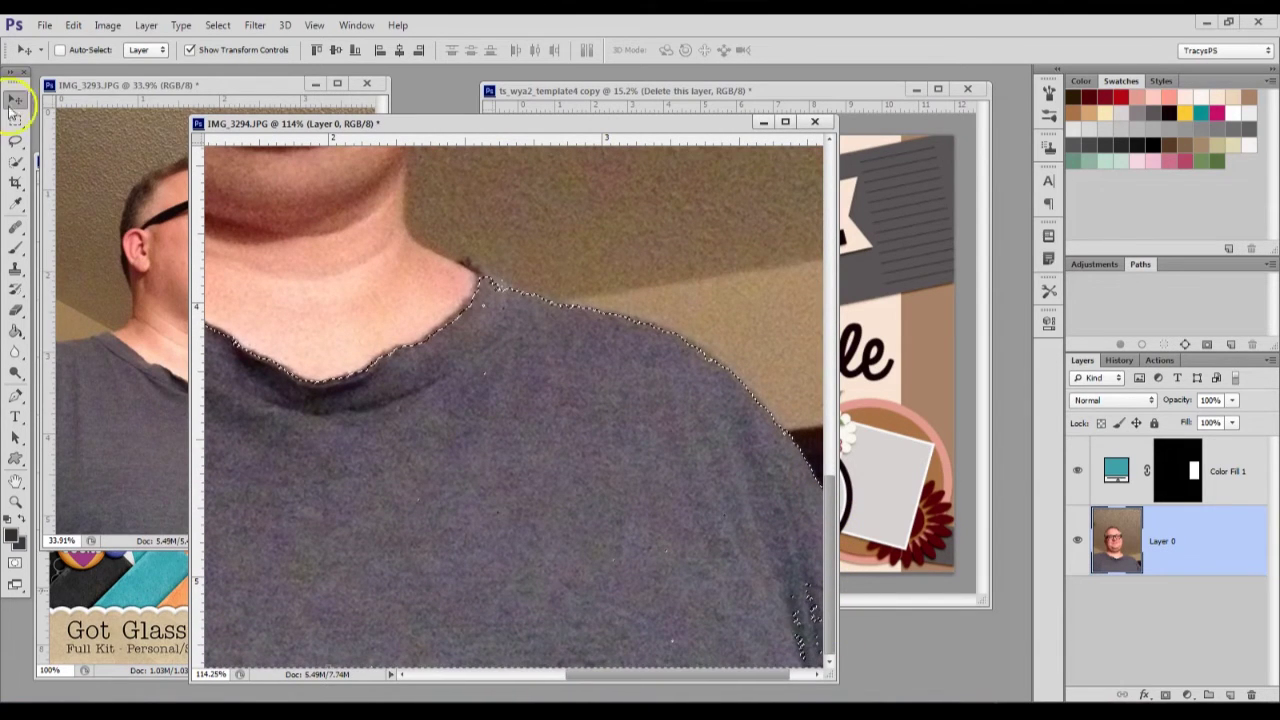
left_click(15, 140)
mouse_move(756, 512)
left_mouse_down()
mouse_move(638, 380)
mouse_move(486, 300)
mouse_move(443, 388)
mouse_move(365, 446)
mouse_move(360, 625)
left_mouse_up()
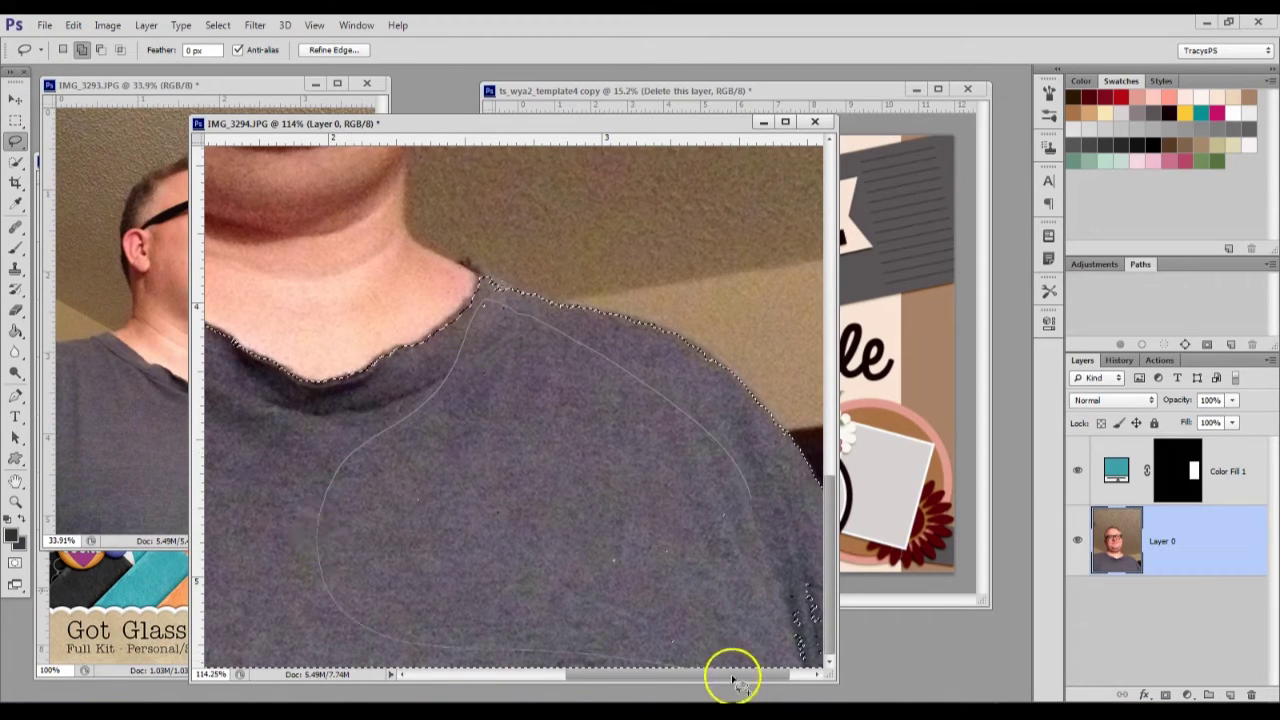
mouse_move(833, 605)
left_mouse_down()
mouse_move(743, 463)
mouse_move(752, 495)
left_mouse_up()
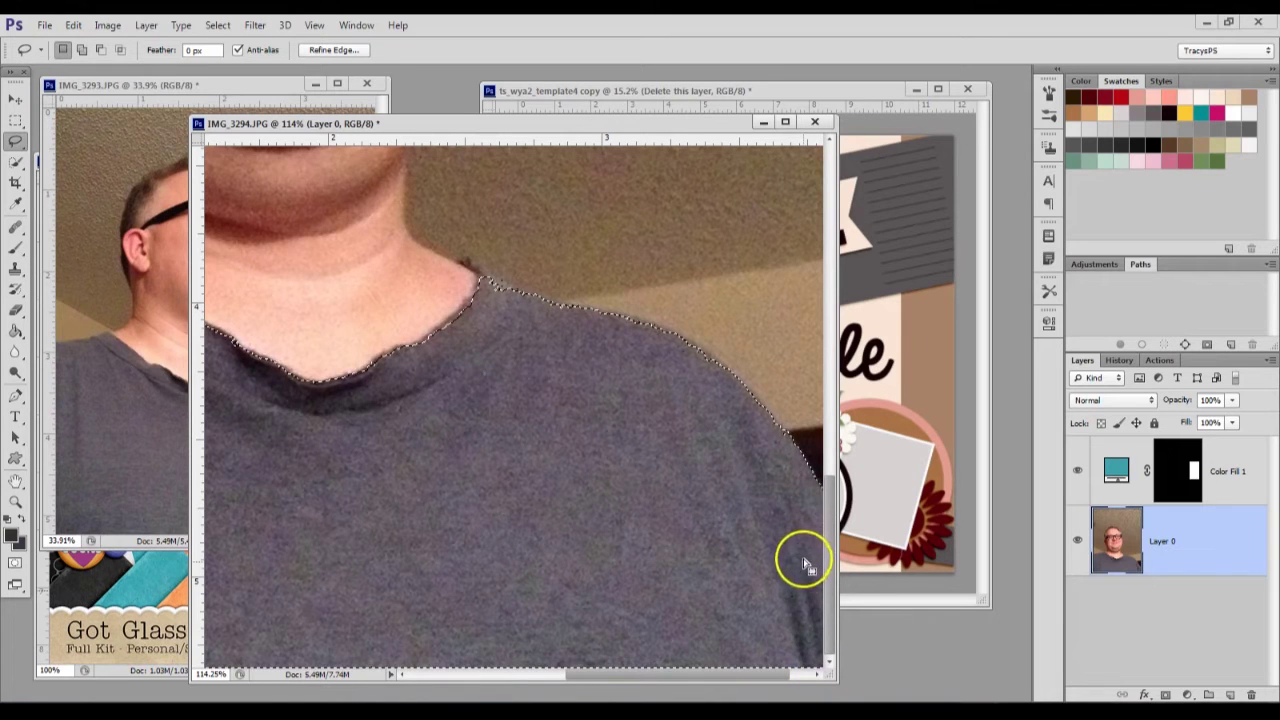
- Add the missed specks along the lower part of the shirt's opposite side to the selection with the Lasso tool
left_click_drag(752, 680, 565, 688)
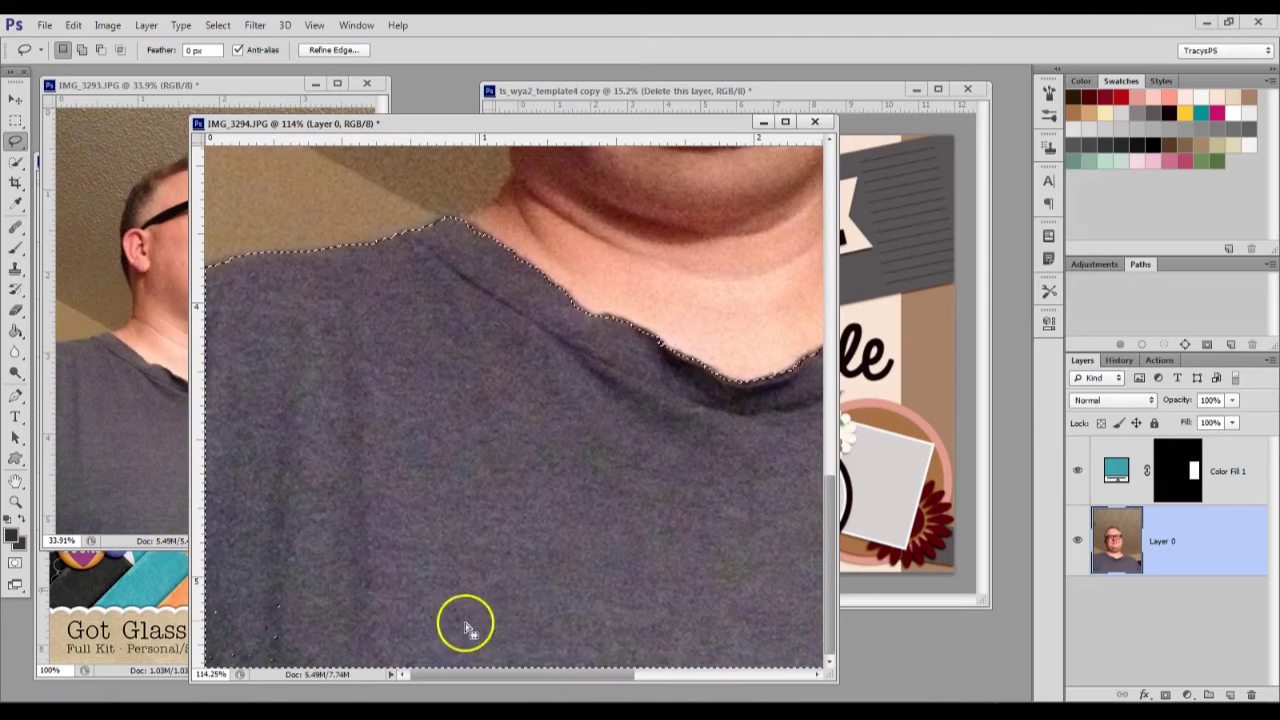
mouse_move(791, 583)
left_mouse_down()
mouse_move(761, 487)
mouse_move(522, 362)
mouse_move(371, 313)
mouse_move(295, 339)
mouse_move(207, 487)
left_mouse_up()
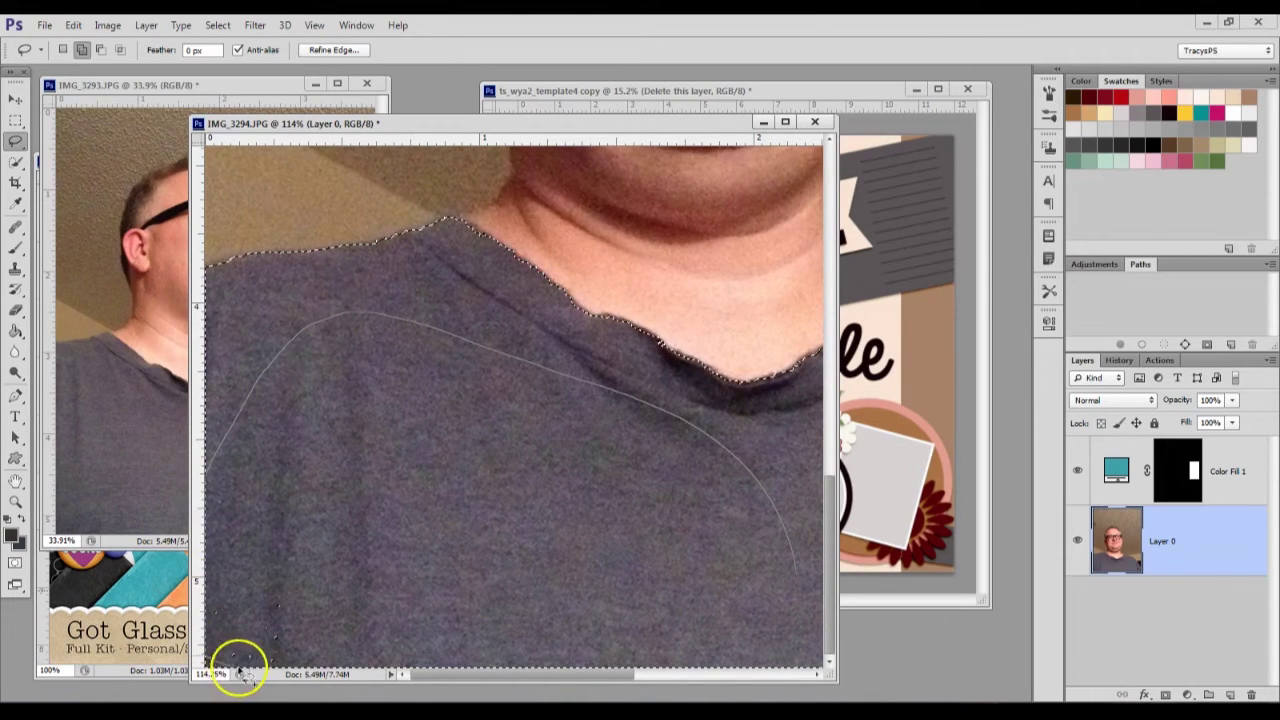
mouse_move(212, 675)
left_mouse_down()
mouse_move(578, 663)
mouse_move(711, 625)
mouse_move(760, 591)
left_mouse_up()
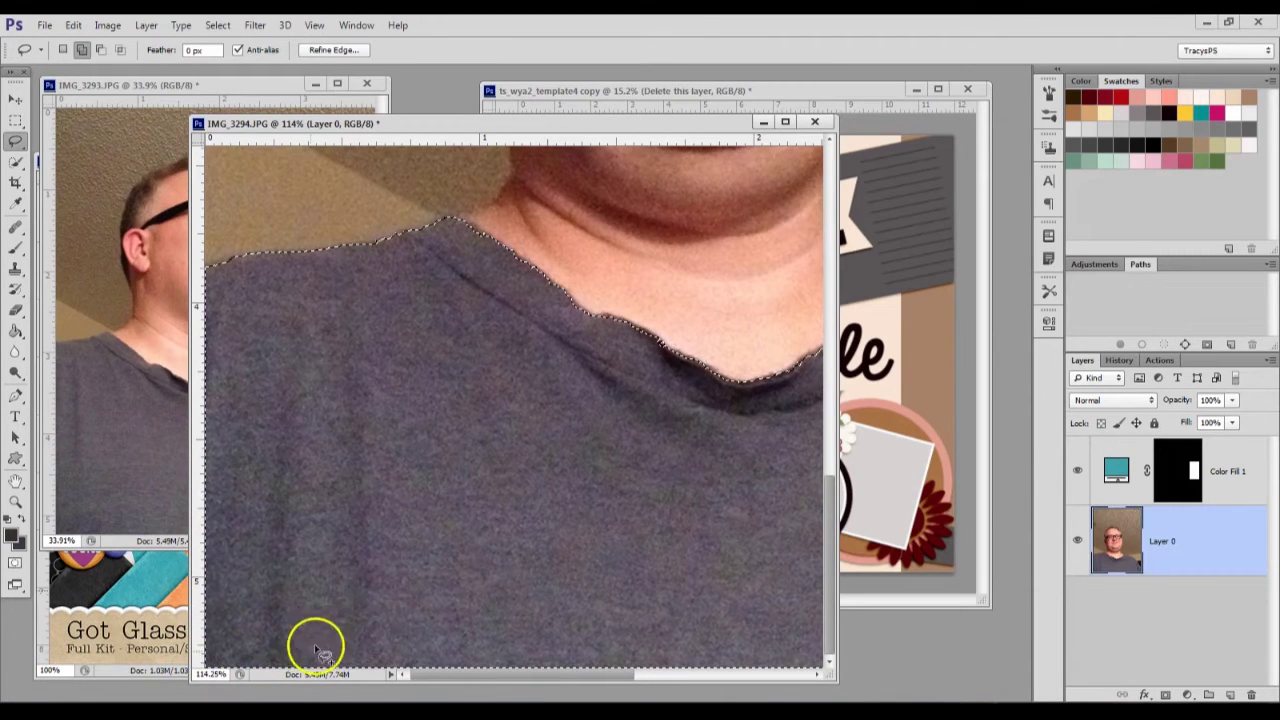
- Extend the Lasso selection to the true collar edge, from the shoulder opposite the teal rectangle toward the neckline's lowest point
scroll(473, 235, "up", 7)
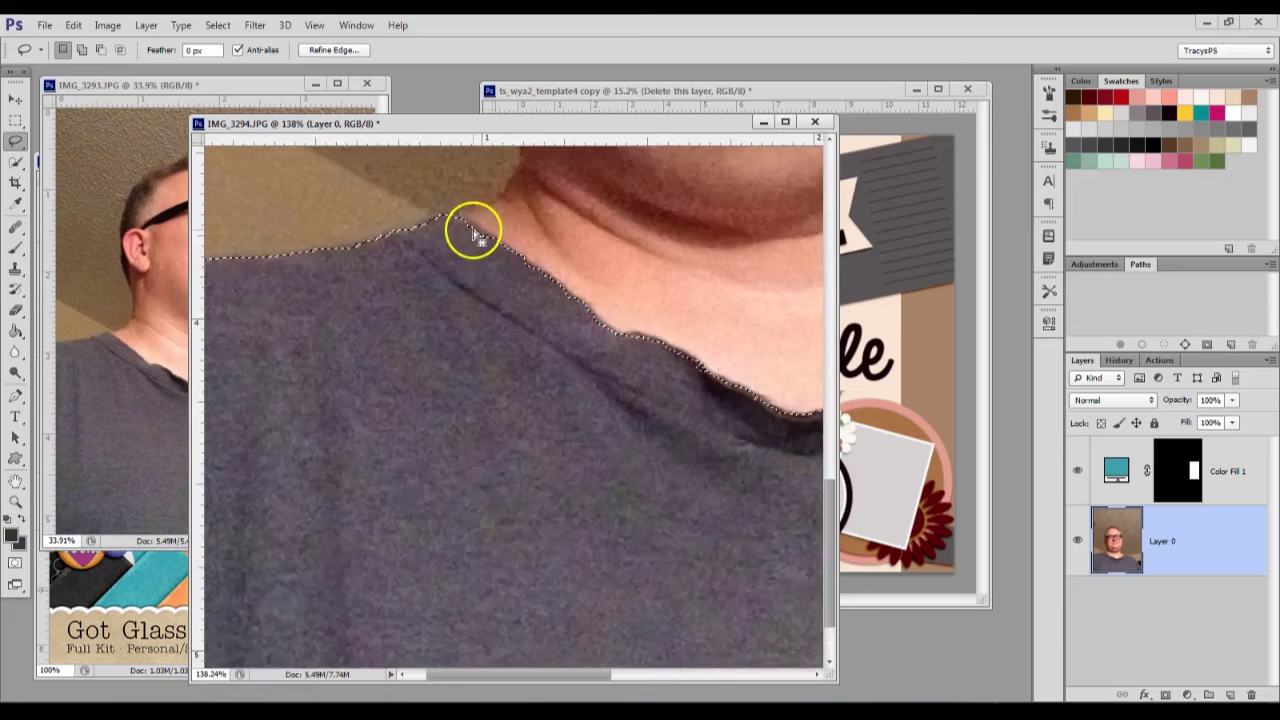
scroll(477, 240, "up", 1)
key("shift")
mouse_move(519, 247)
left_mouse_down()
mouse_move(480, 217)
mouse_move(420, 203)
mouse_move(659, 433)
mouse_move(526, 423)
mouse_move(443, 394)
mouse_move(471, 349)
mouse_move(402, 296)
left_mouse_up()
key("space")
key("shift")
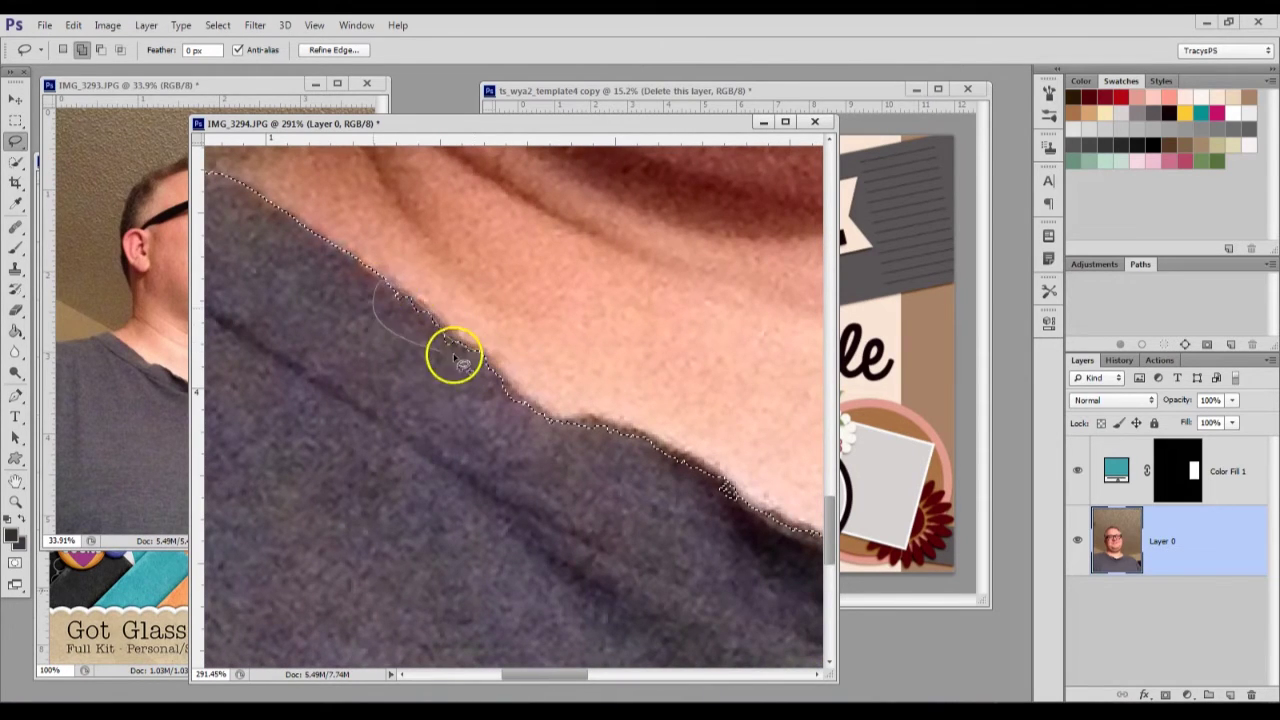
key("shift")
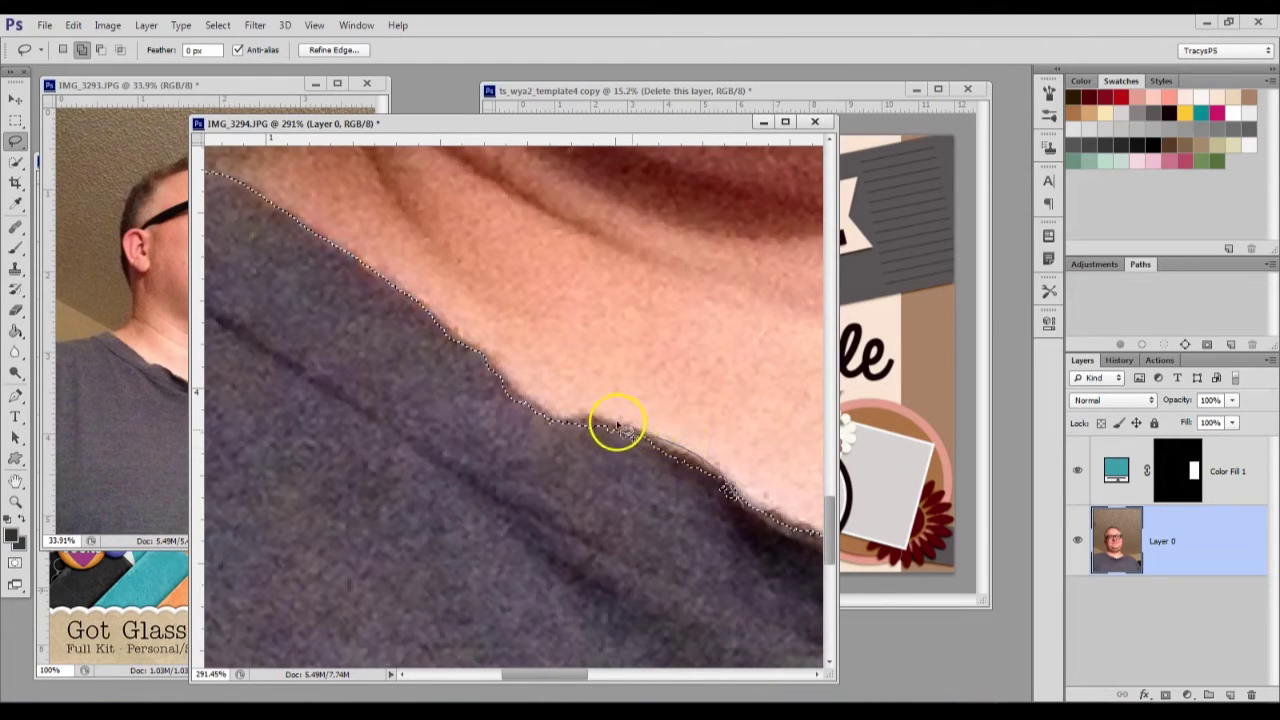
left_click_drag(565, 428, 752, 537)
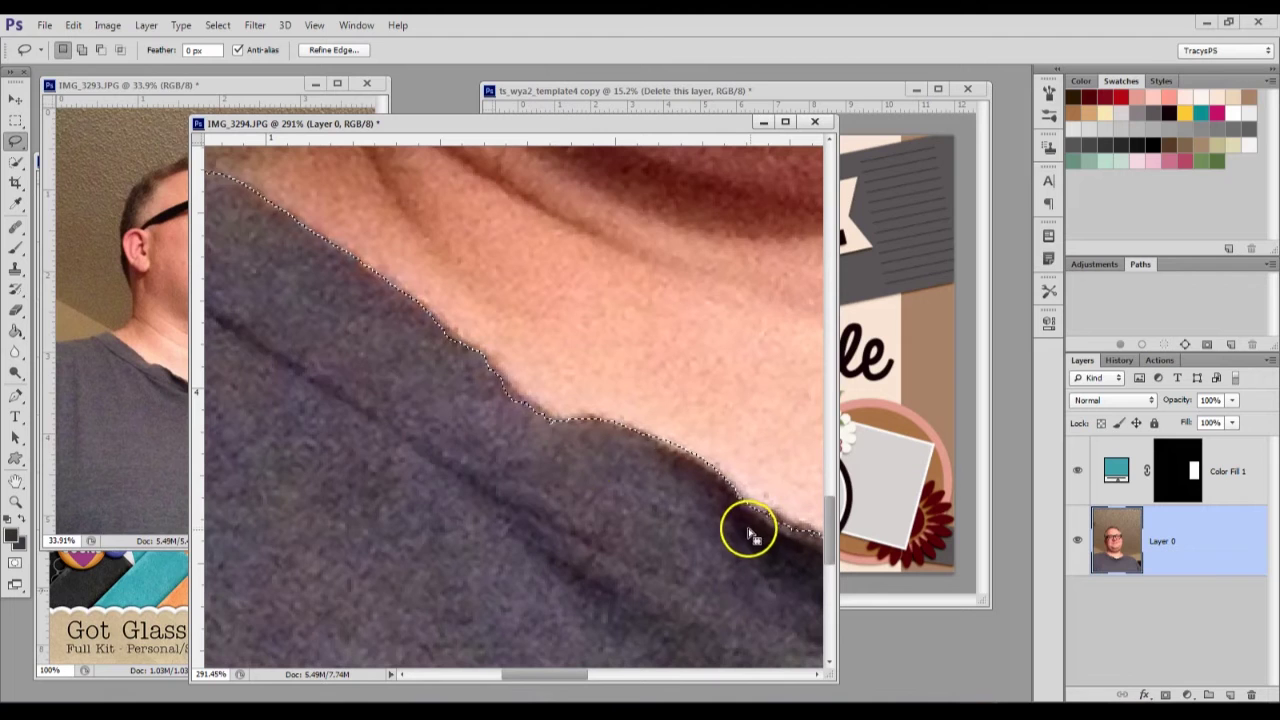
key("shift")
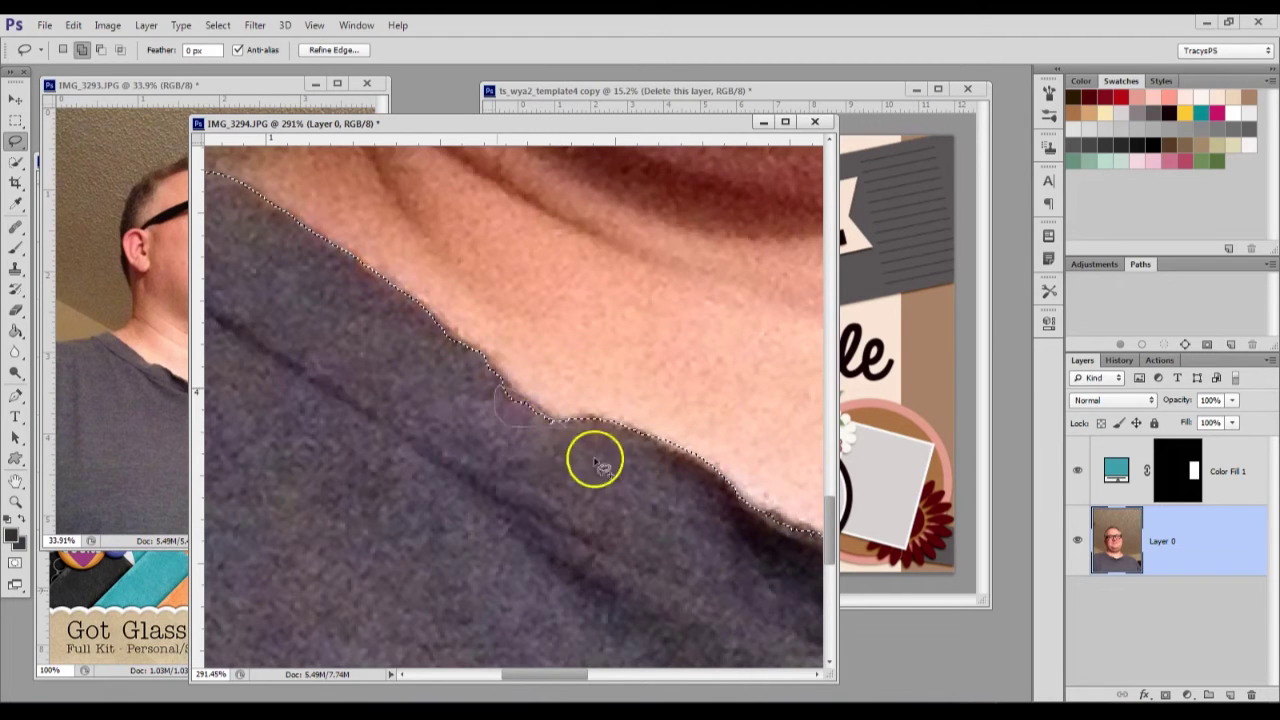
left_click_drag(686, 532, 394, 443)
key("shift")
- Add the missed collar edge on the teal rectangle's side of the neck, including the dark collar tip, to the selection
mouse_move(487, 428)
left_mouse_down()
mouse_move(628, 528)
mouse_move(467, 529)
mouse_move(365, 553)
left_mouse_up()
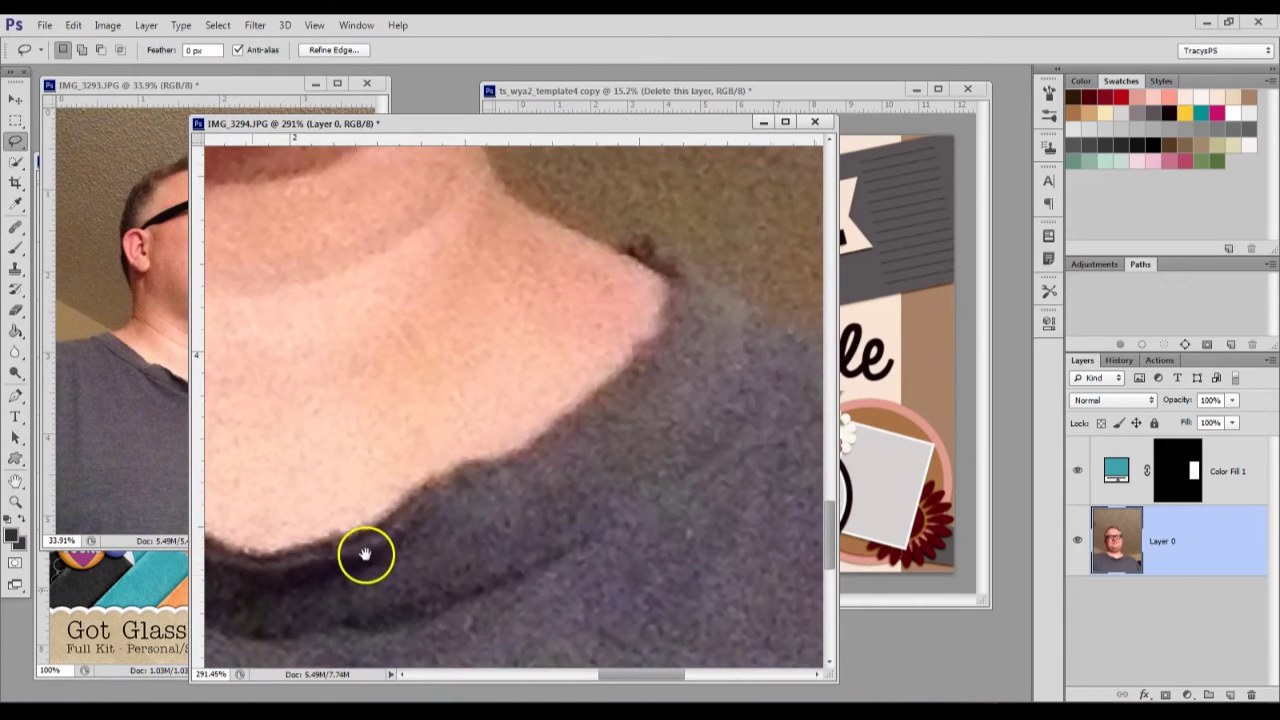
key("shift")
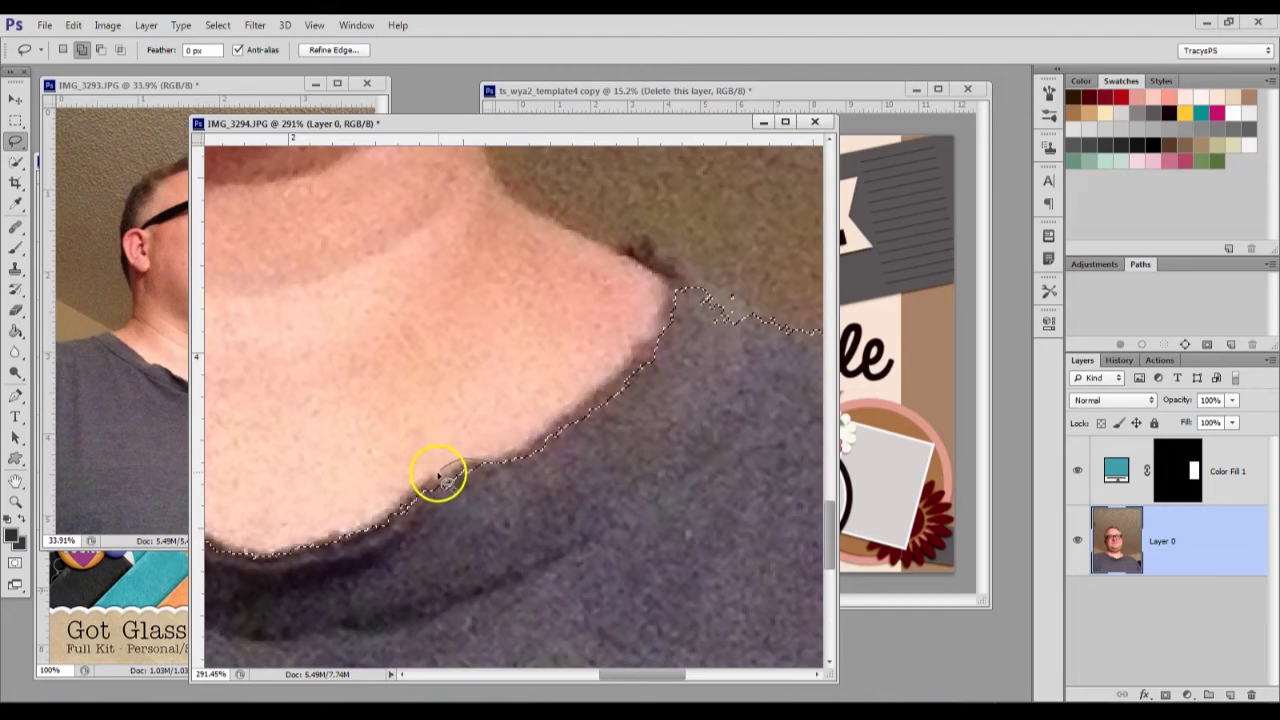
mouse_move(441, 512)
left_mouse_down()
mouse_move(550, 475)
mouse_move(705, 298)
left_mouse_up()
key("shift")
left_click_drag(786, 332, 732, 306)
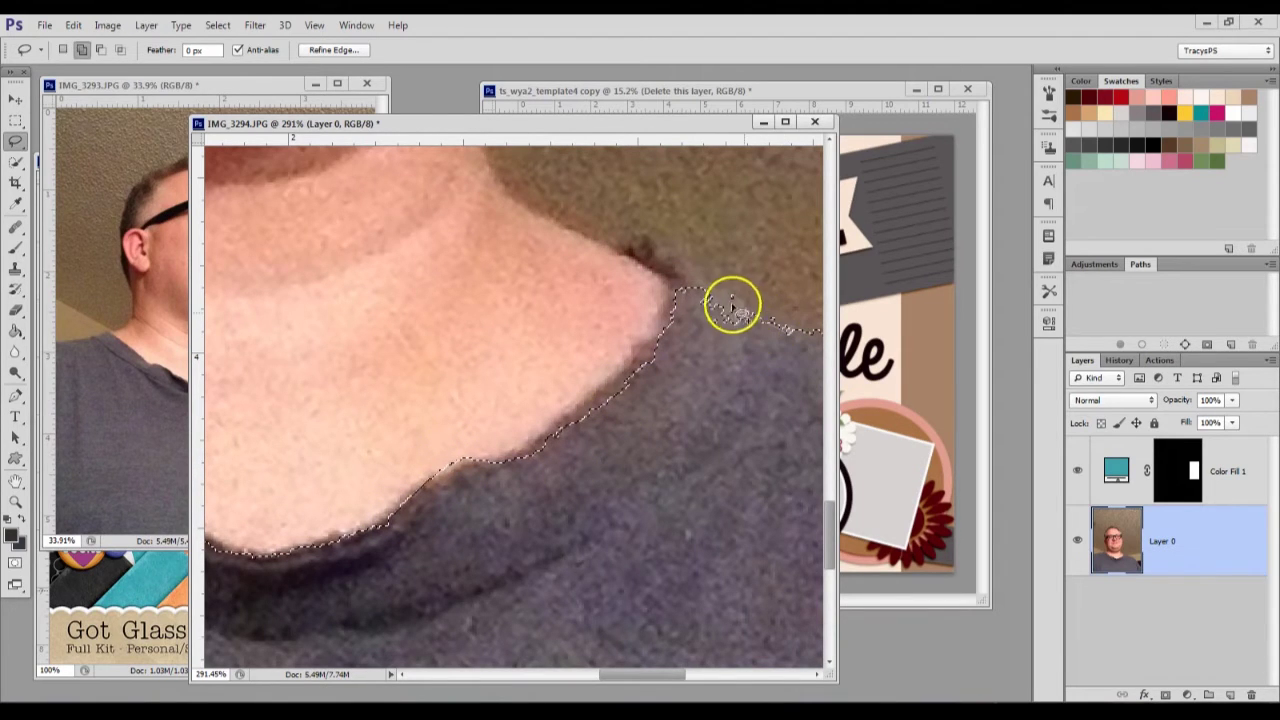
mouse_move(680, 343)
left_mouse_down()
mouse_move(791, 366)
mouse_move(706, 400)
mouse_move(663, 255)
mouse_move(635, 250)
left_mouse_up()
mouse_move(678, 290)
left_mouse_down()
mouse_move(806, 340)
mouse_move(732, 295)
mouse_move(710, 291)
mouse_move(806, 350)
mouse_move(628, 388)
left_mouse_up()
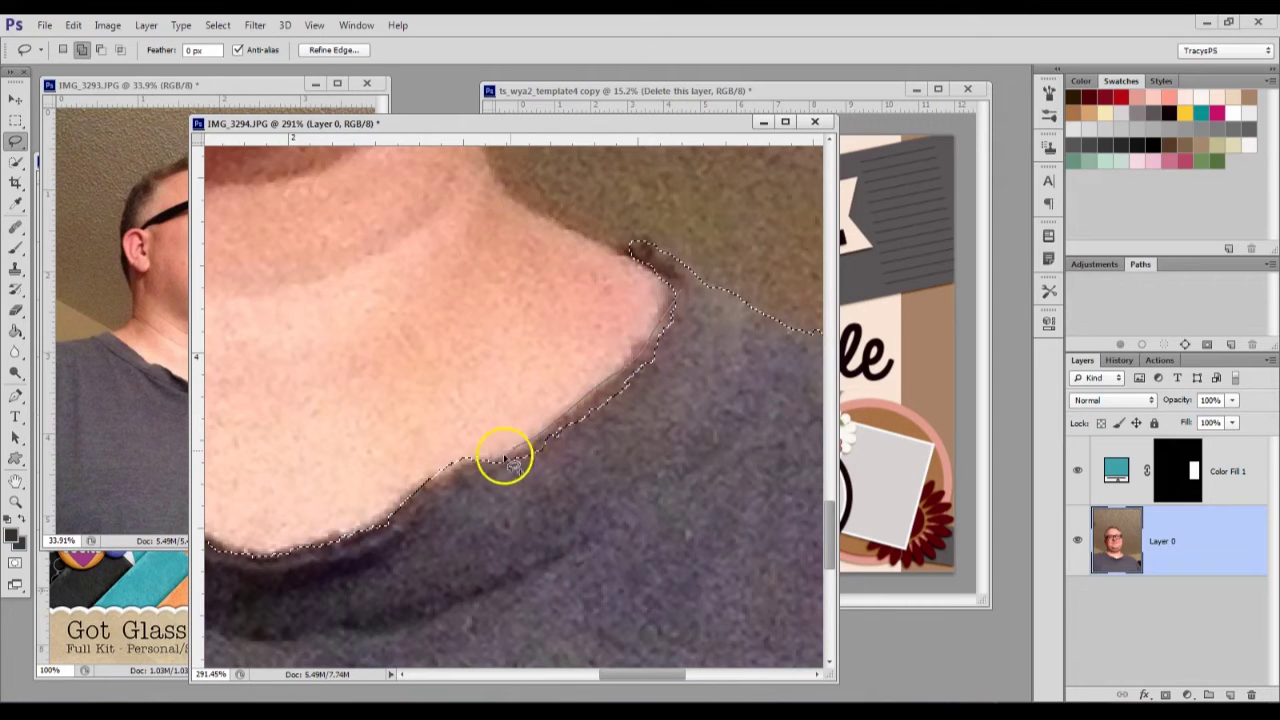
left_click_drag(692, 286, 700, 298)
- Smooth the selection along the shoulder below the teal rectangle by adding the missed edge areas with the Lasso tool
scroll(711, 450, "down", 3)
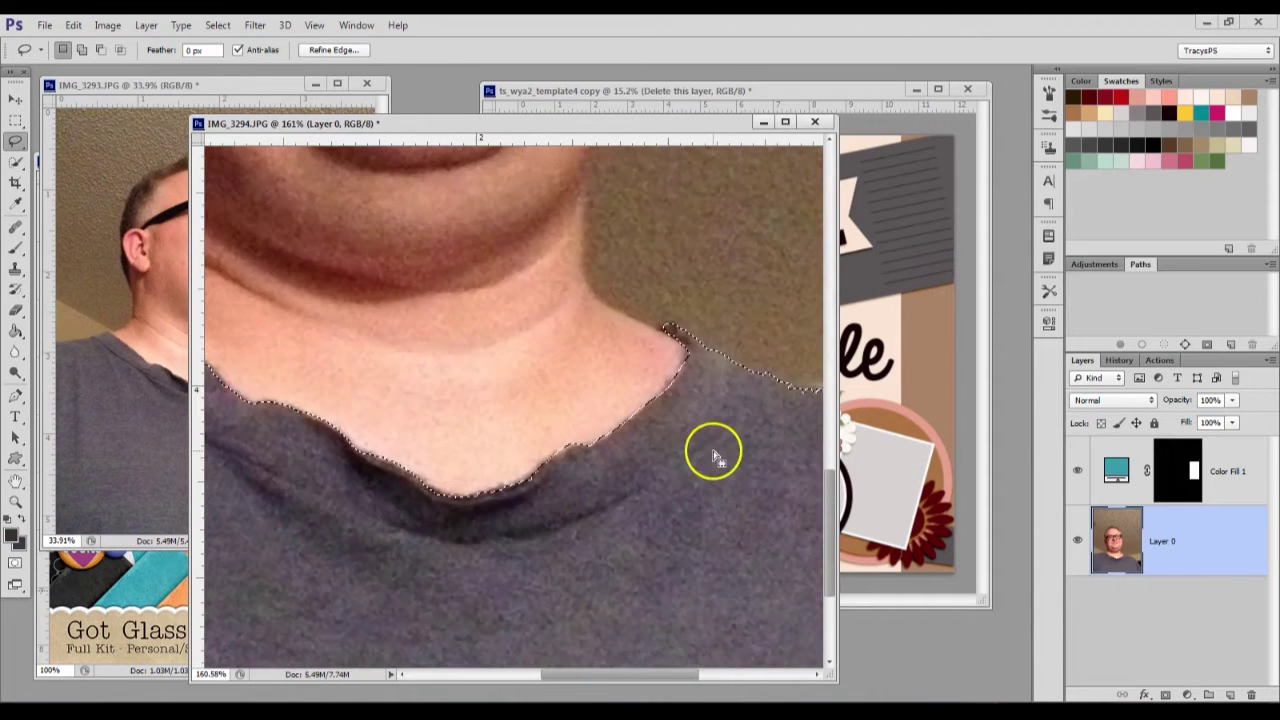
scroll(706, 460, "down", 3)
scroll(705, 465, "down", 1)
scroll(715, 480, "up", 4)
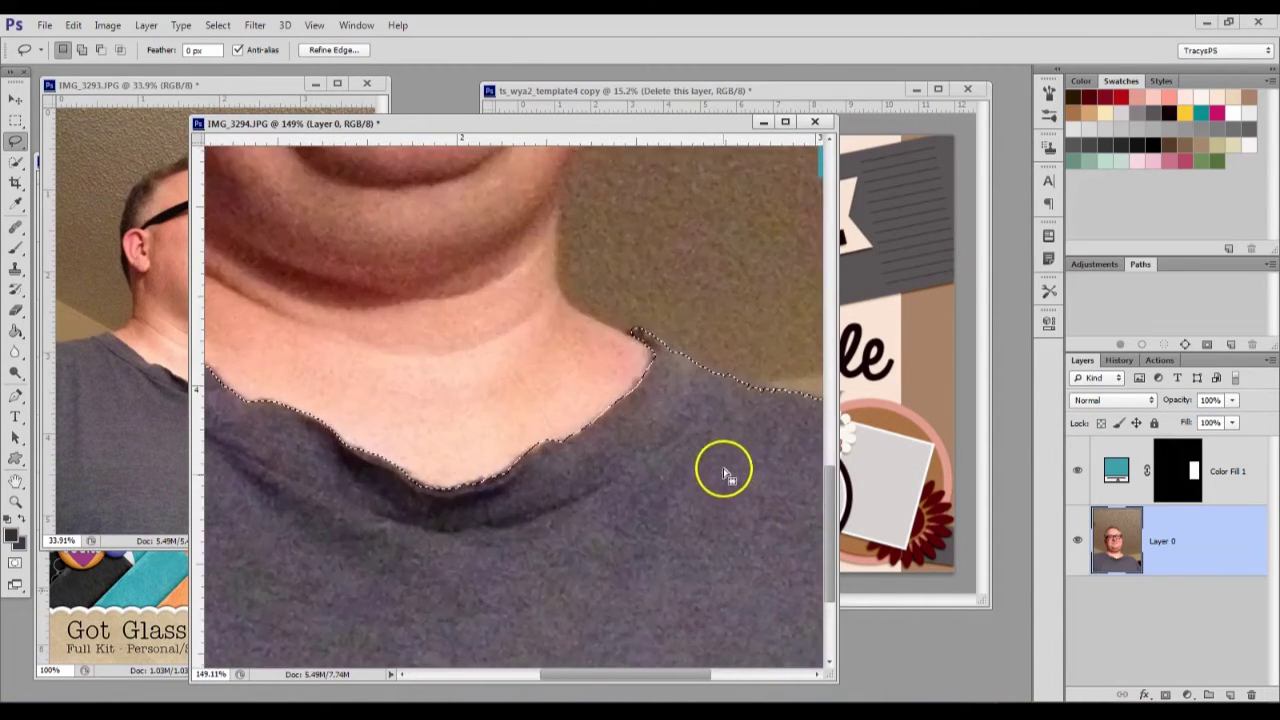
scroll(700, 480, "down", 2)
scroll(708, 484, "down", 3)
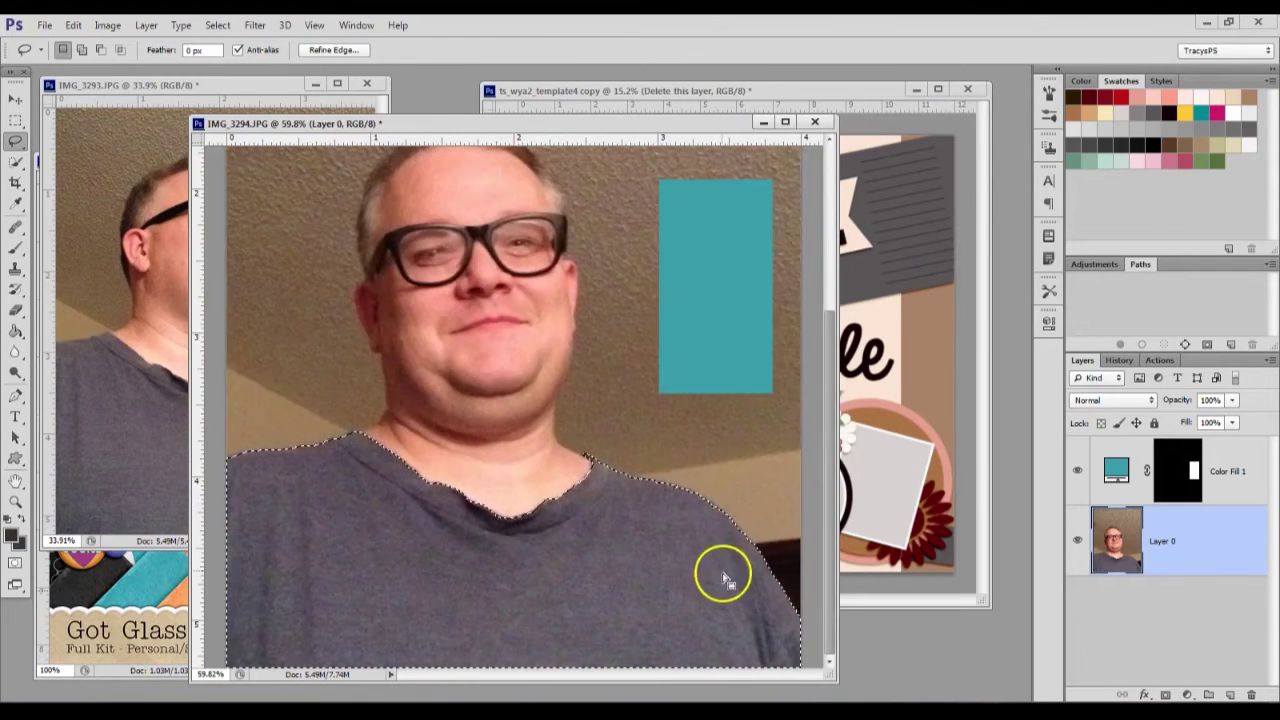
scroll(786, 520, "up", 5)
key("shift")
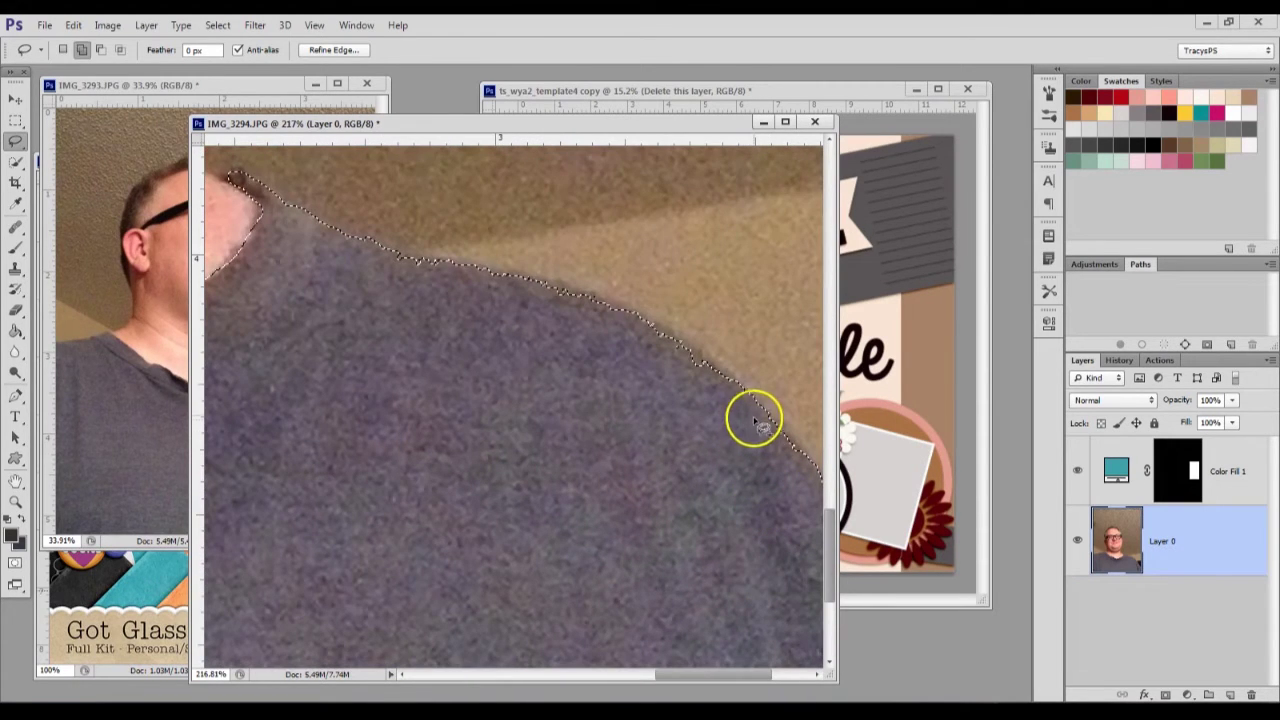
mouse_move(593, 300)
left_mouse_down()
mouse_move(520, 331)
mouse_move(737, 417)
mouse_move(751, 500)
left_mouse_up()
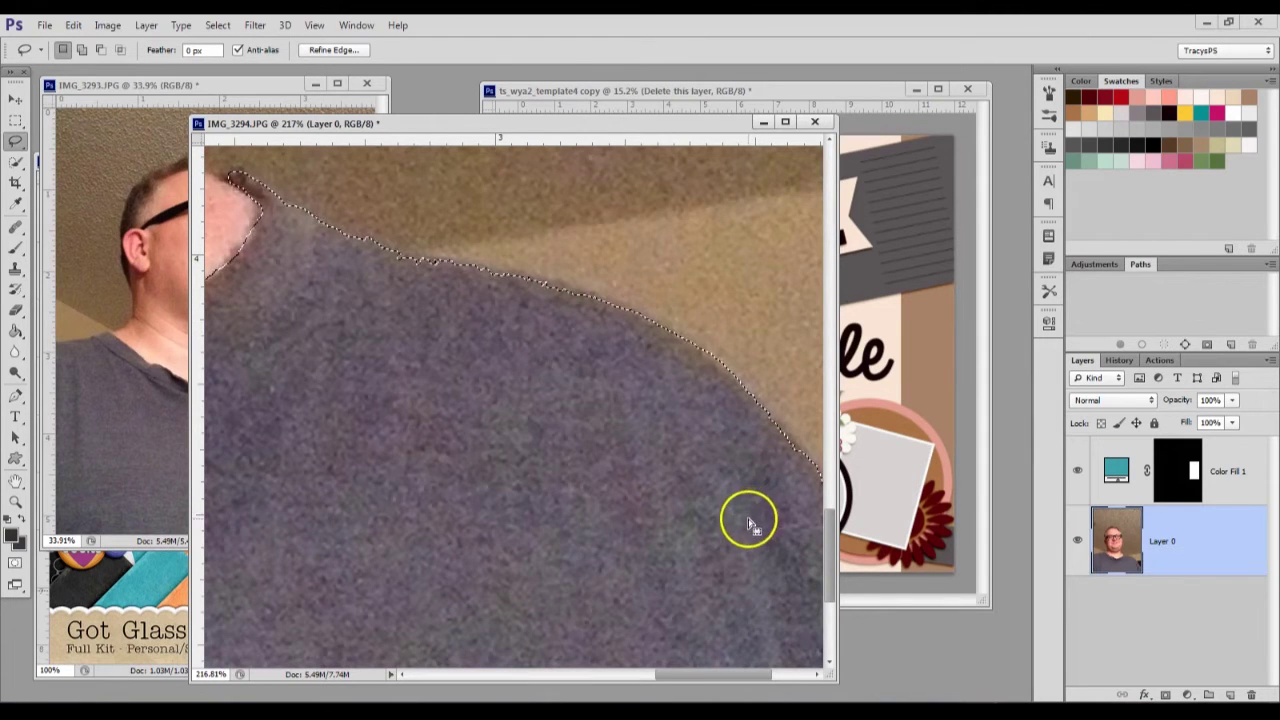
scroll(506, 337, "down", 2)
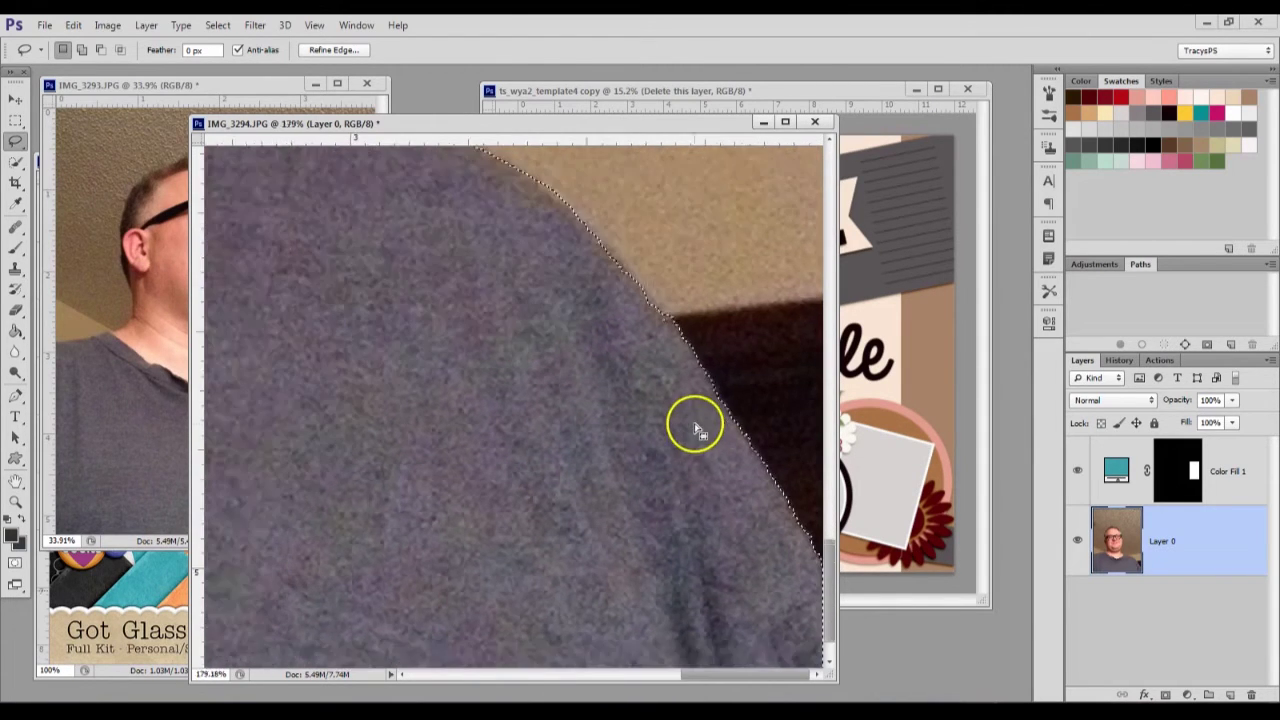
scroll(697, 428, "down", 8)
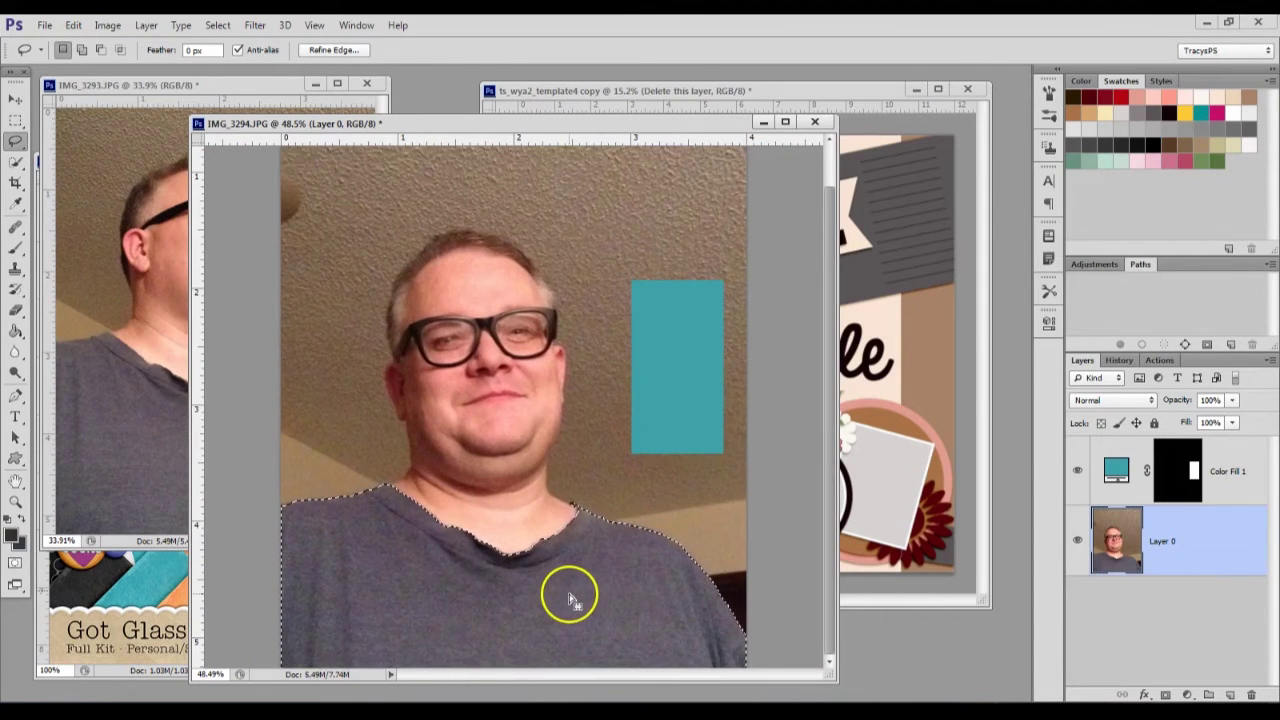
scroll(372, 563, "up", 5)
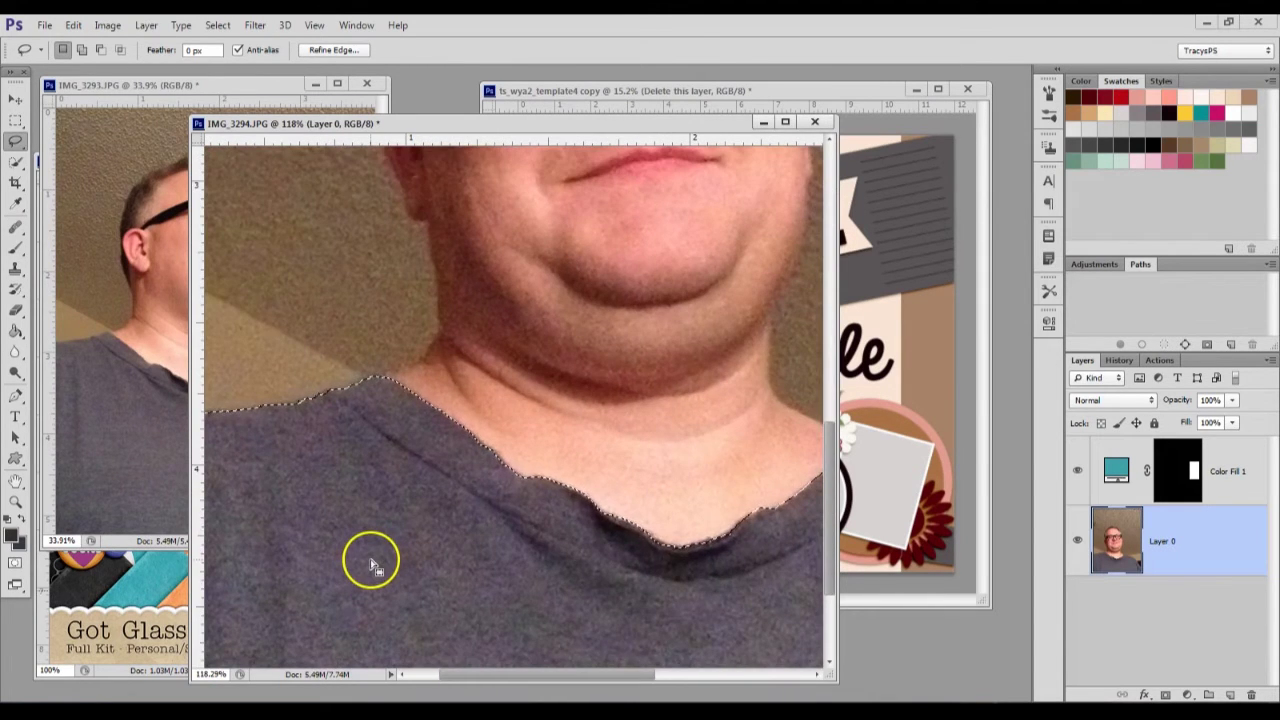
scroll(372, 563, "down", 4)
key("v")
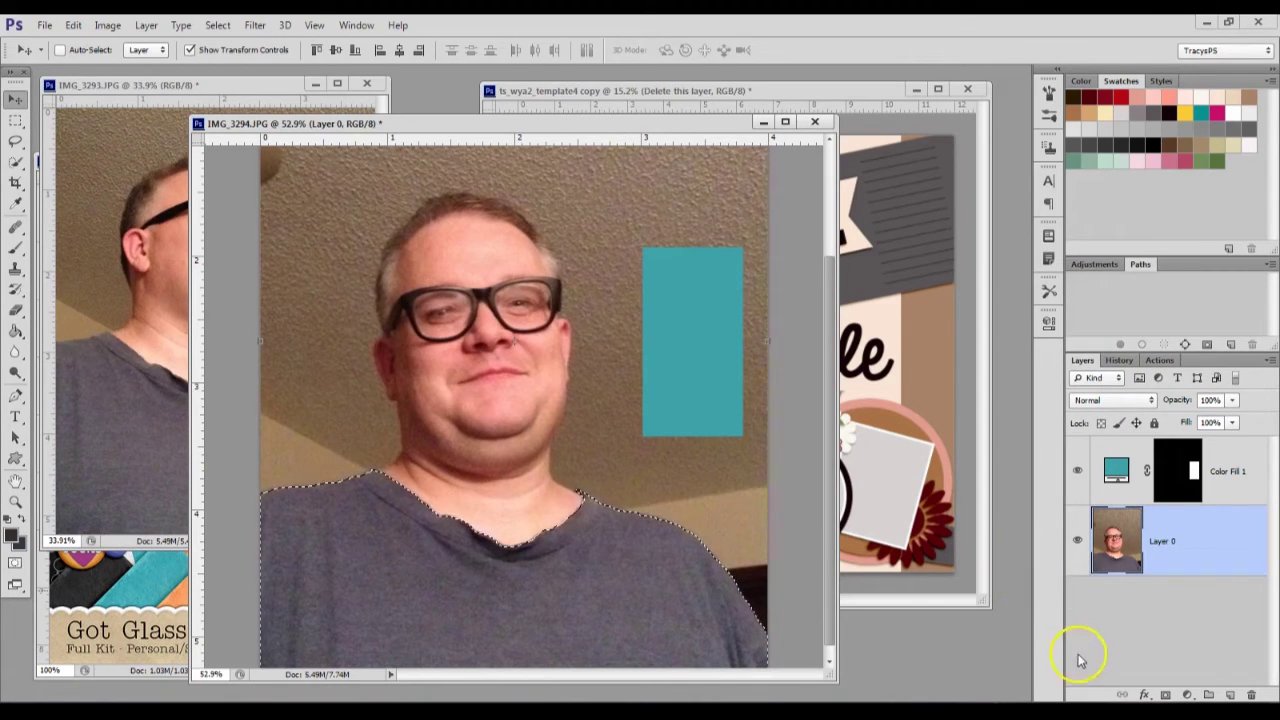
- Add a Solid Color fill layer over the shirt selection, sampling teal #3da4a9 from the rectangle
left_click(1186, 694)
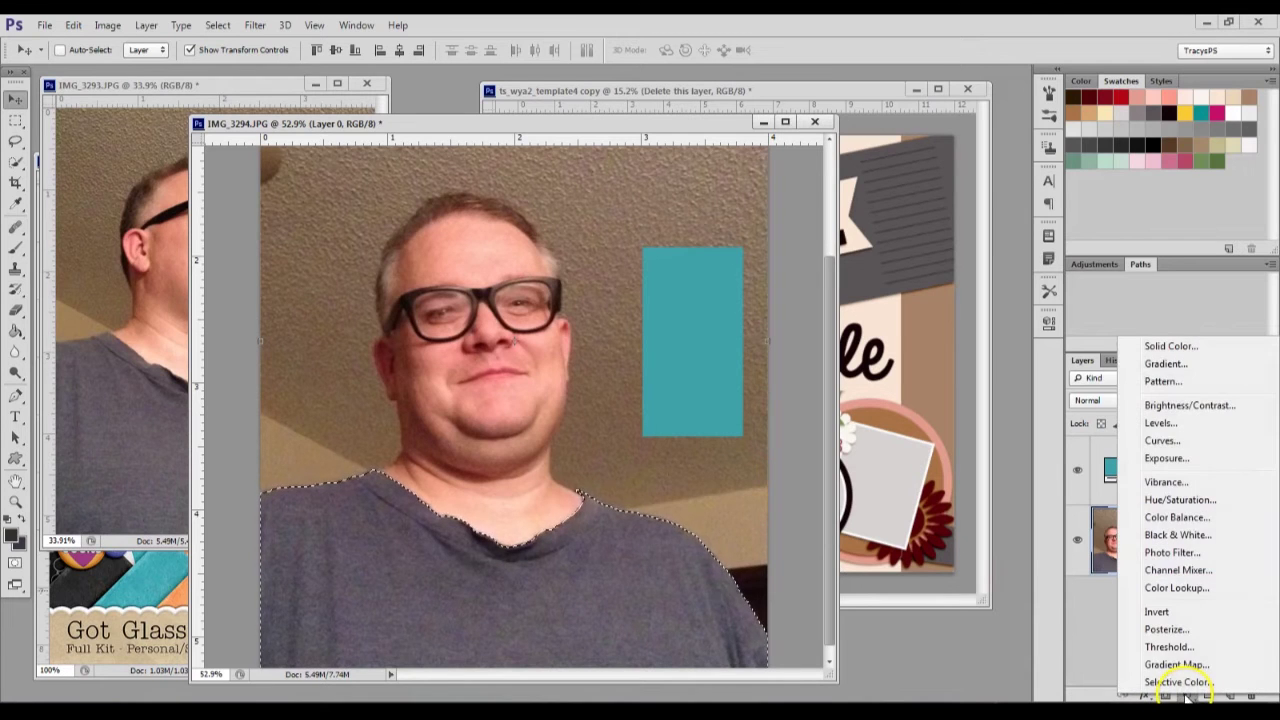
left_click(1171, 345)
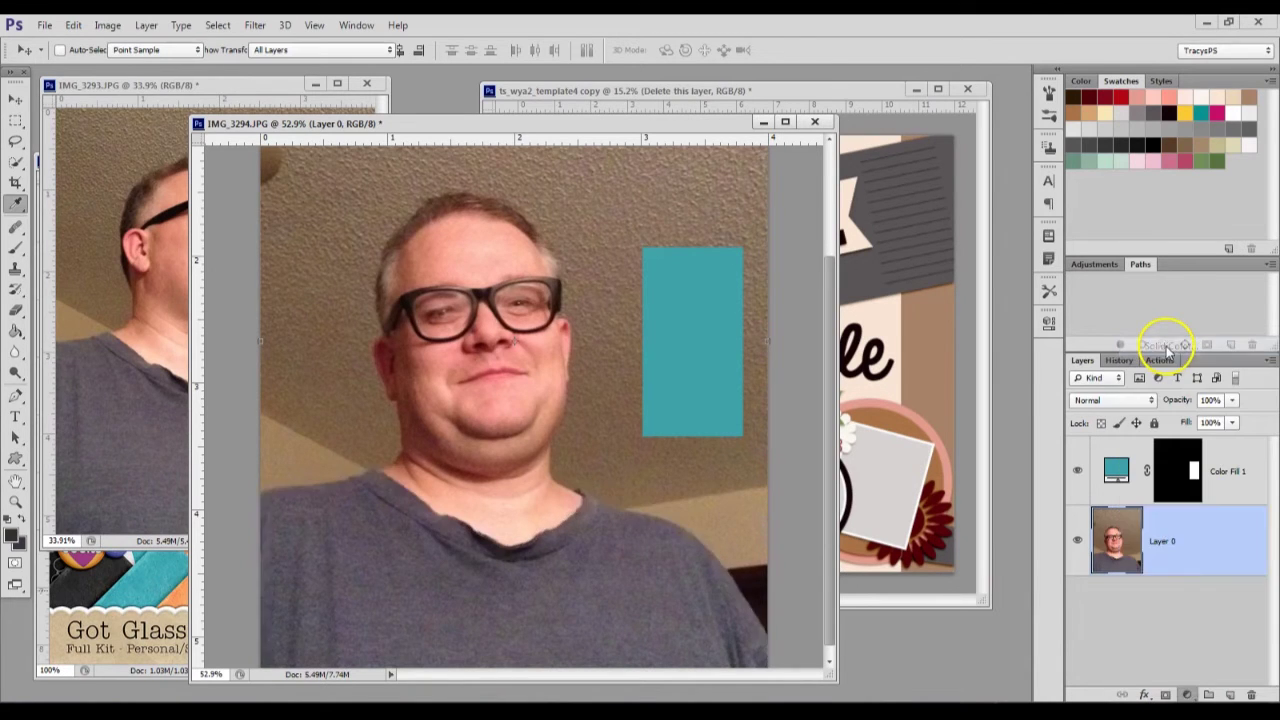
left_click(688, 322)
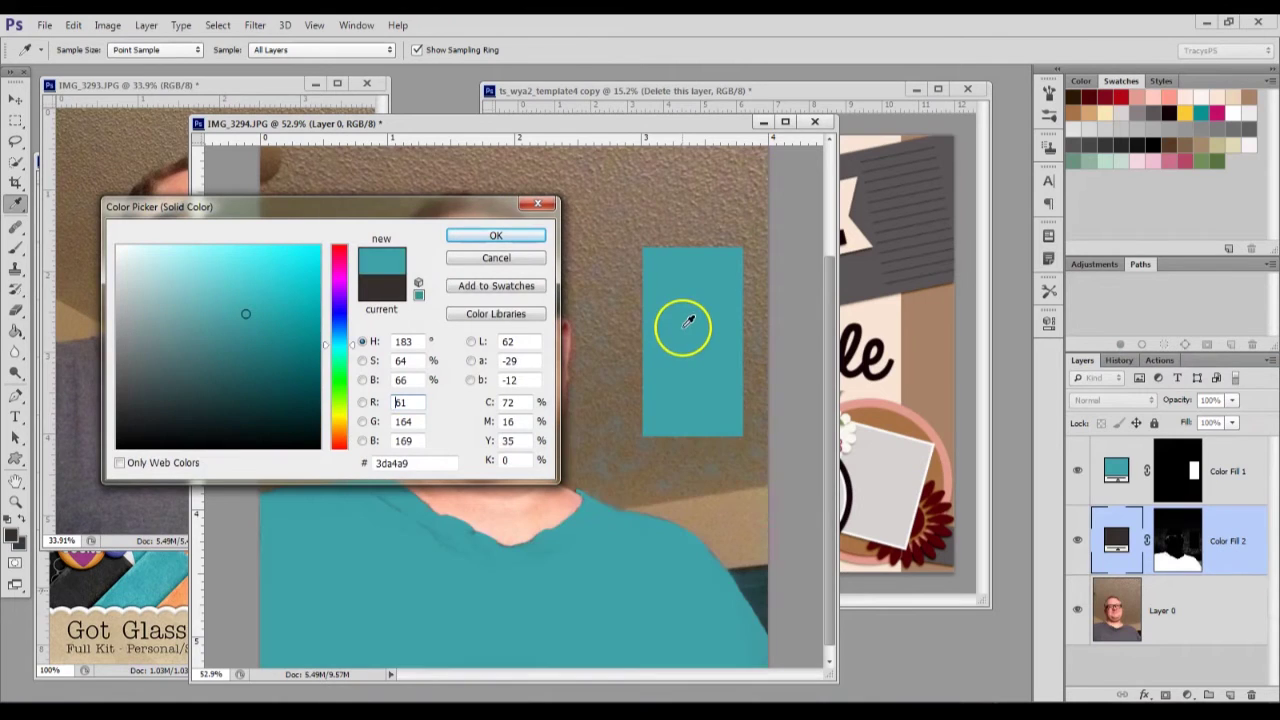
left_click(529, 240)
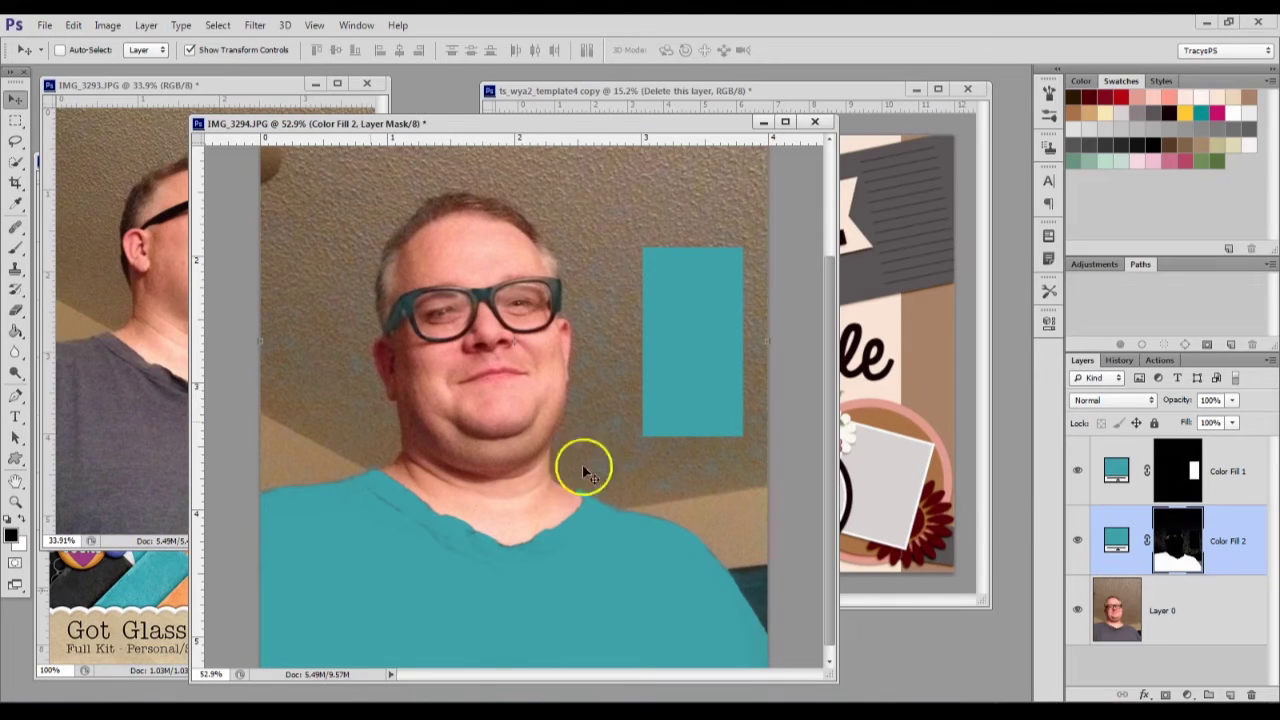
- Paint black with a 400 px brush on the Color Fill 2 mask to remove the teal from the glasses, ceiling and background
left_click(16, 250)
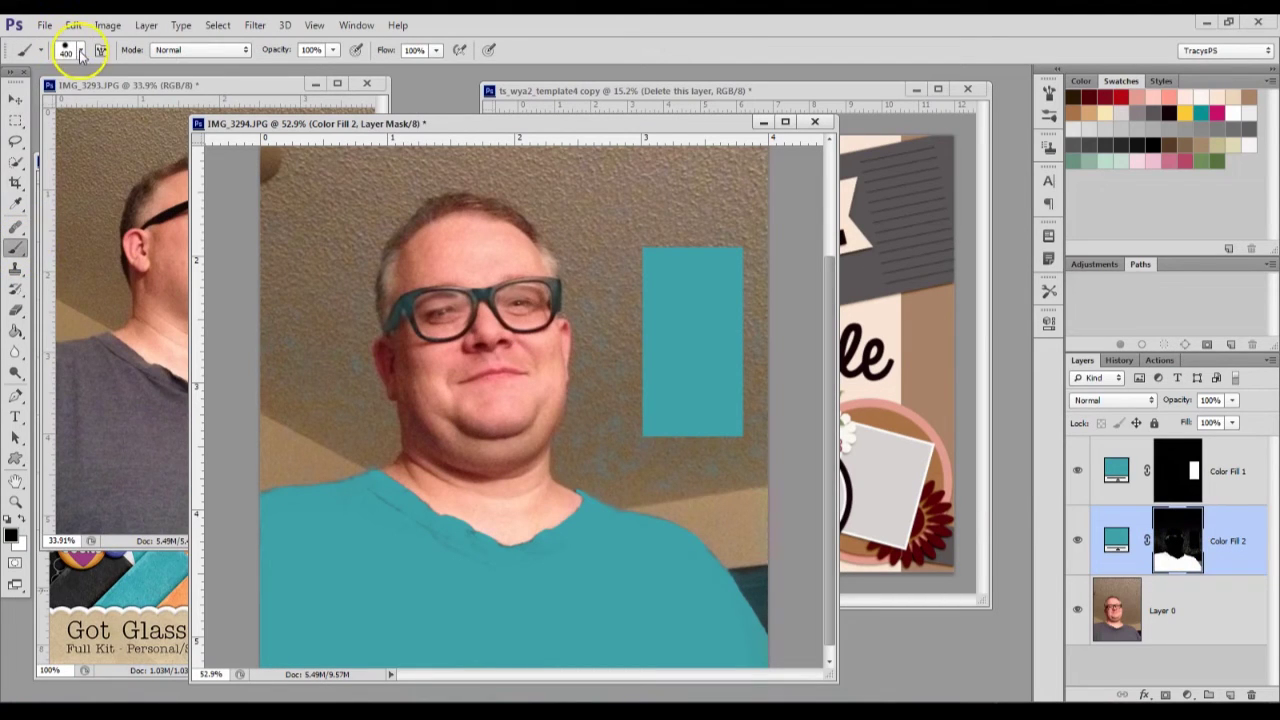
left_click(80, 51)
double_click(91, 186)
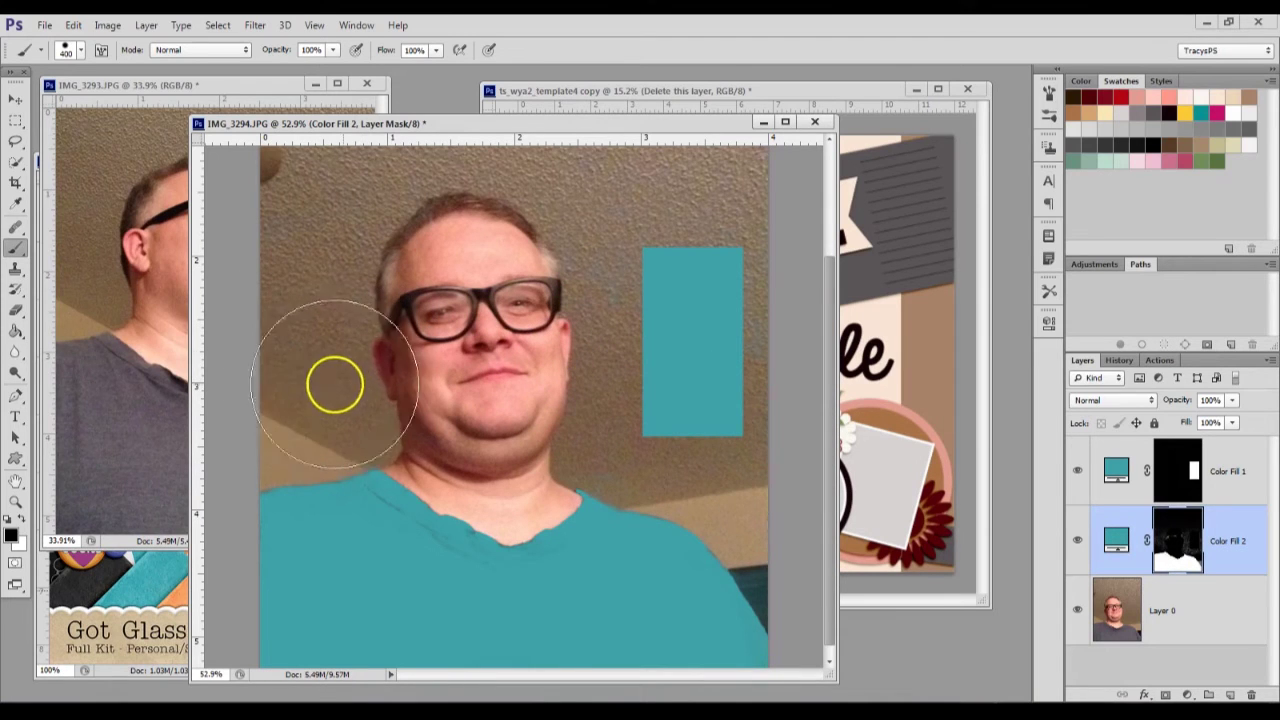
mouse_move(242, 402)
left_mouse_down()
mouse_move(266, 217)
mouse_move(683, 191)
mouse_move(662, 250)
left_mouse_up()
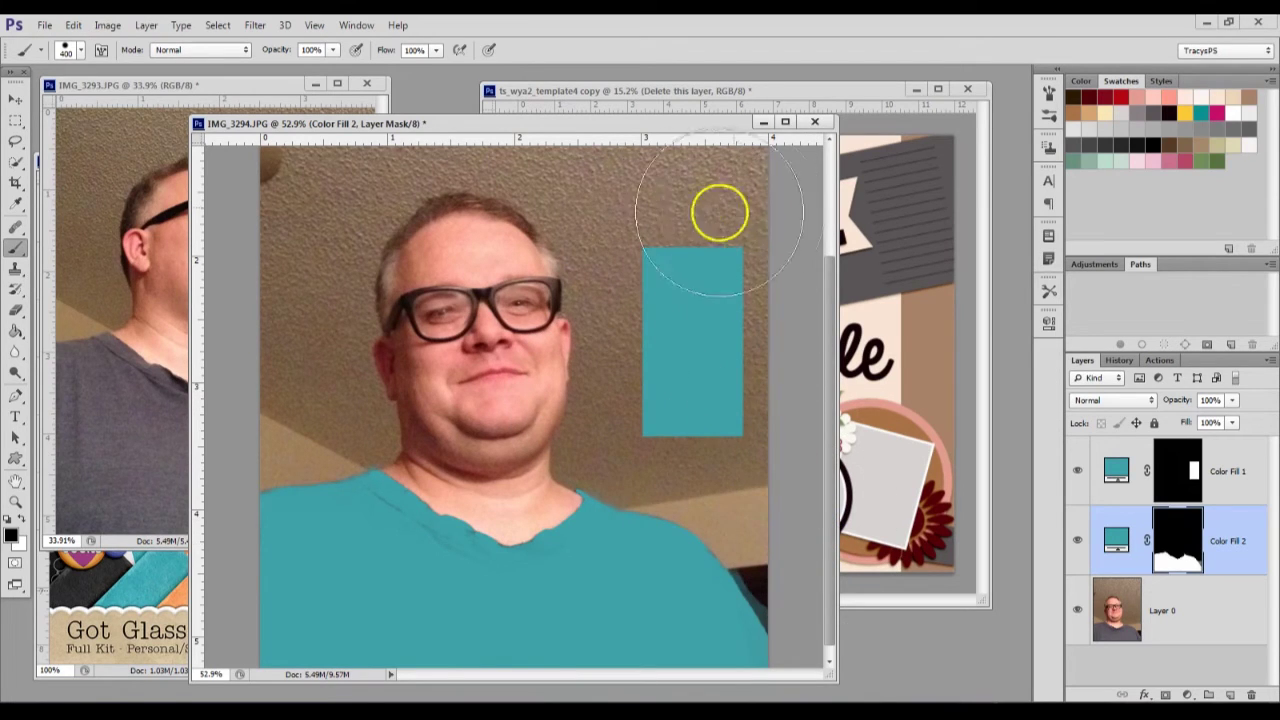
- Refine the Color Fill 2 mask with a 70 px black brush along the shirt's shoulder edge below the teal rectangle
scroll(707, 242, "down", 4)
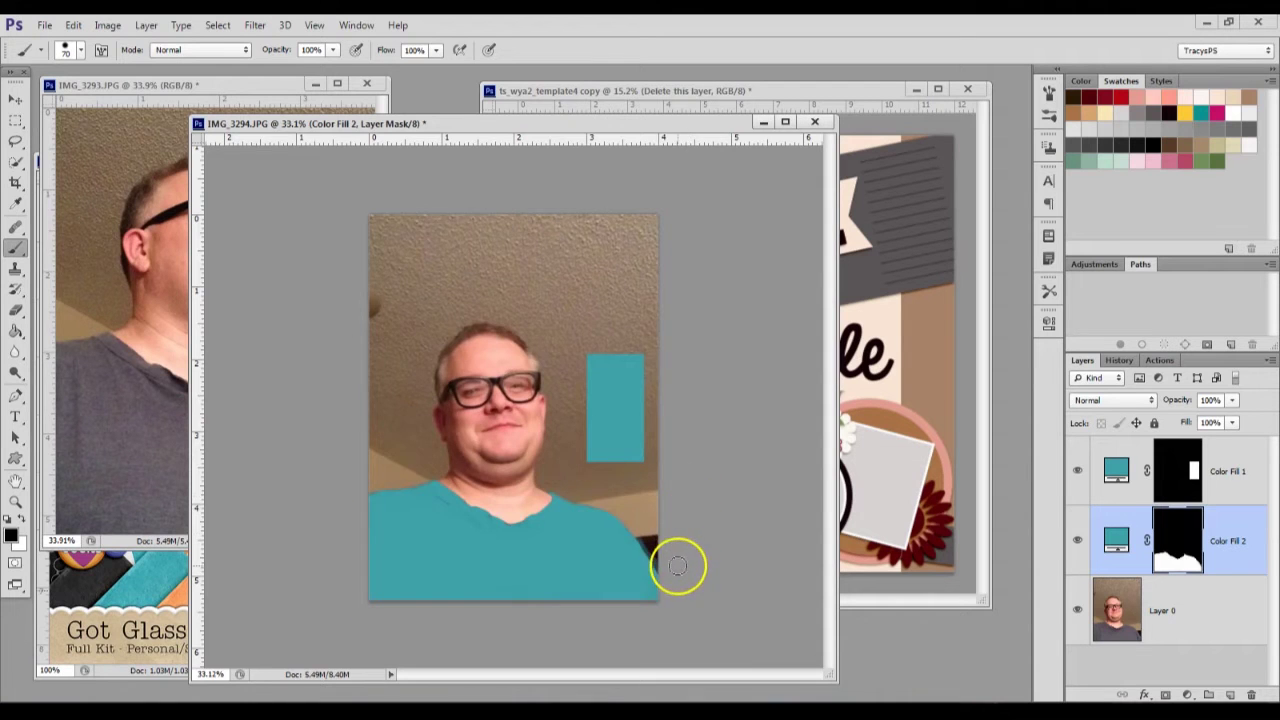
scroll(678, 566, "up", 7)
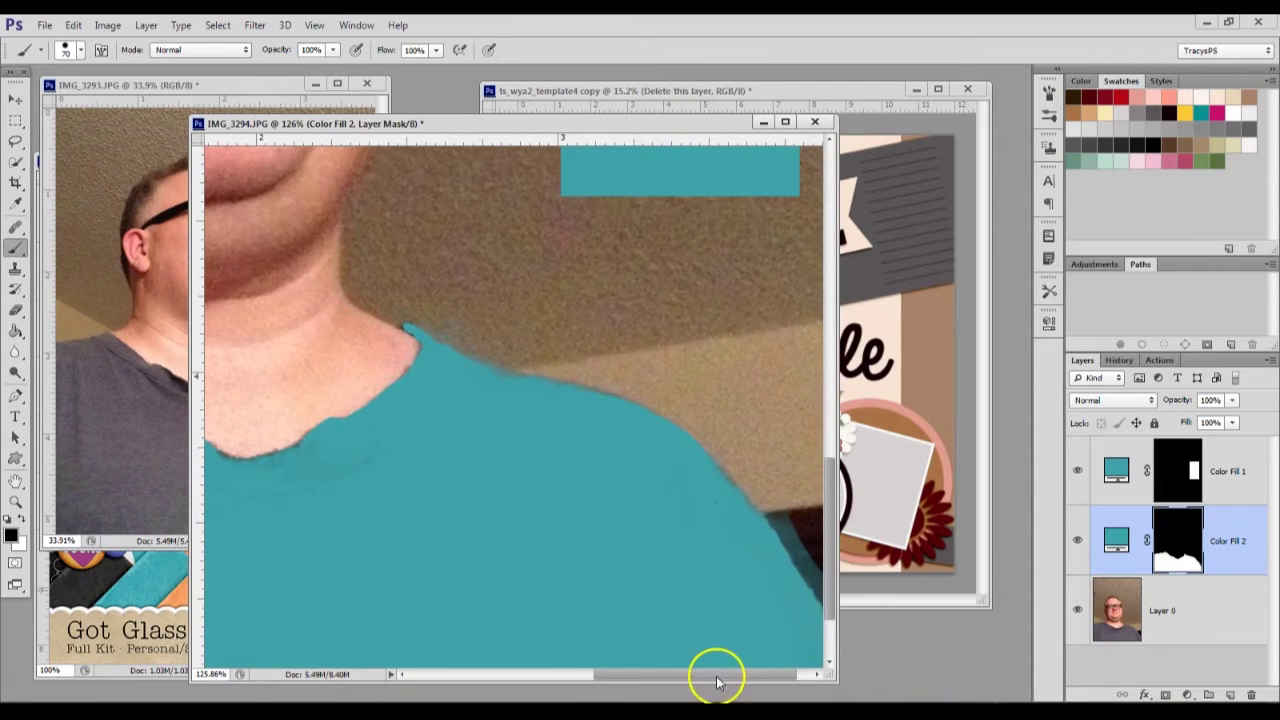
left_click_drag(716, 681, 780, 677)
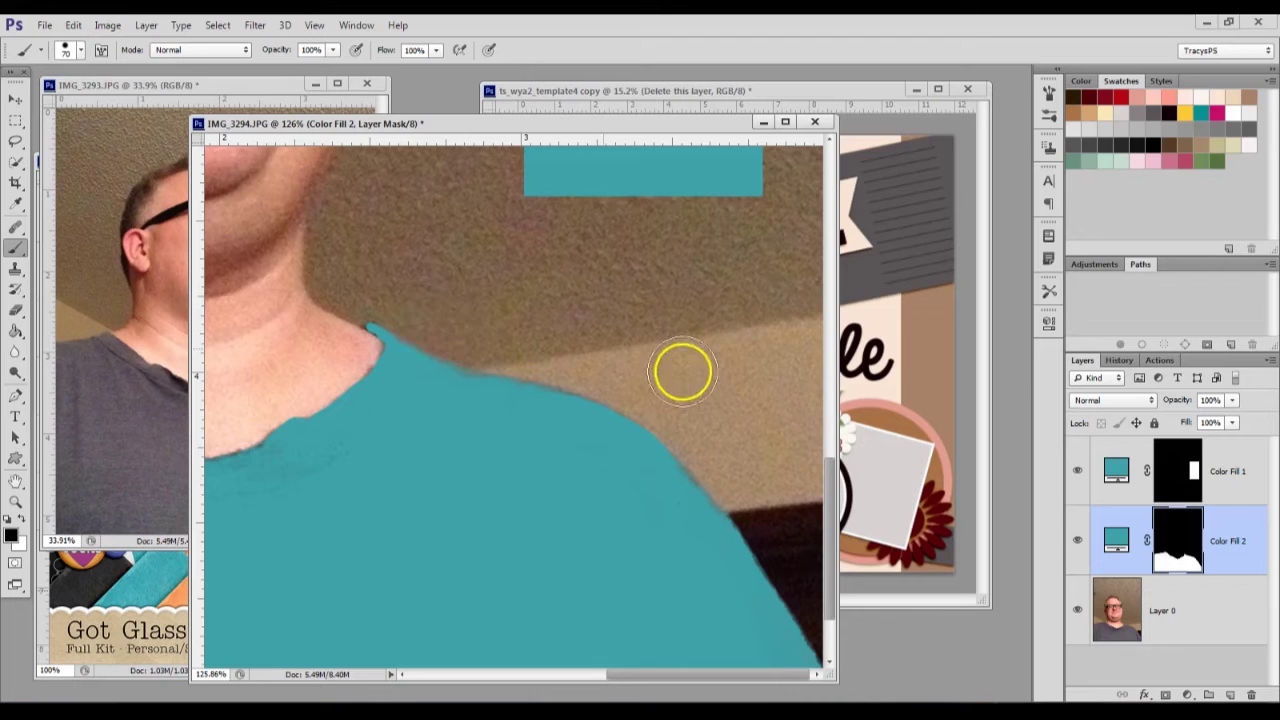
left_click_drag(363, 523, 817, 474)
left_click_drag(411, 438, 435, 470)
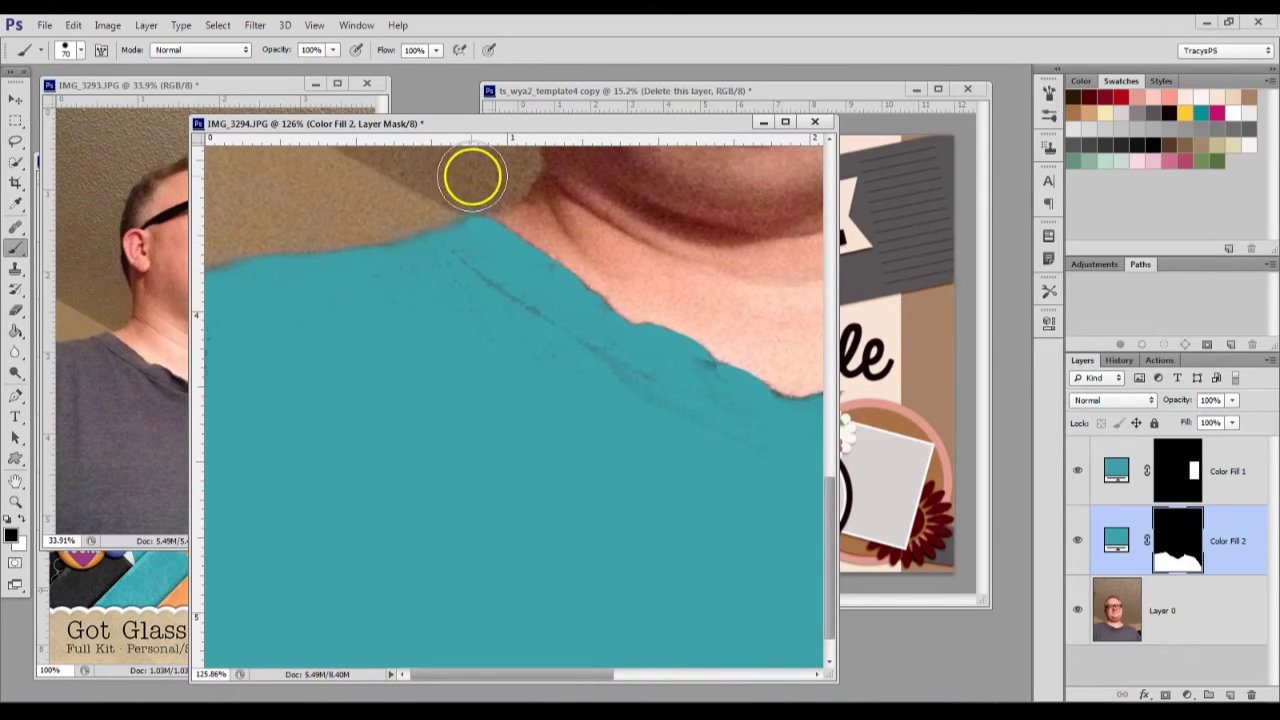
scroll(335, 207, "down", 6)
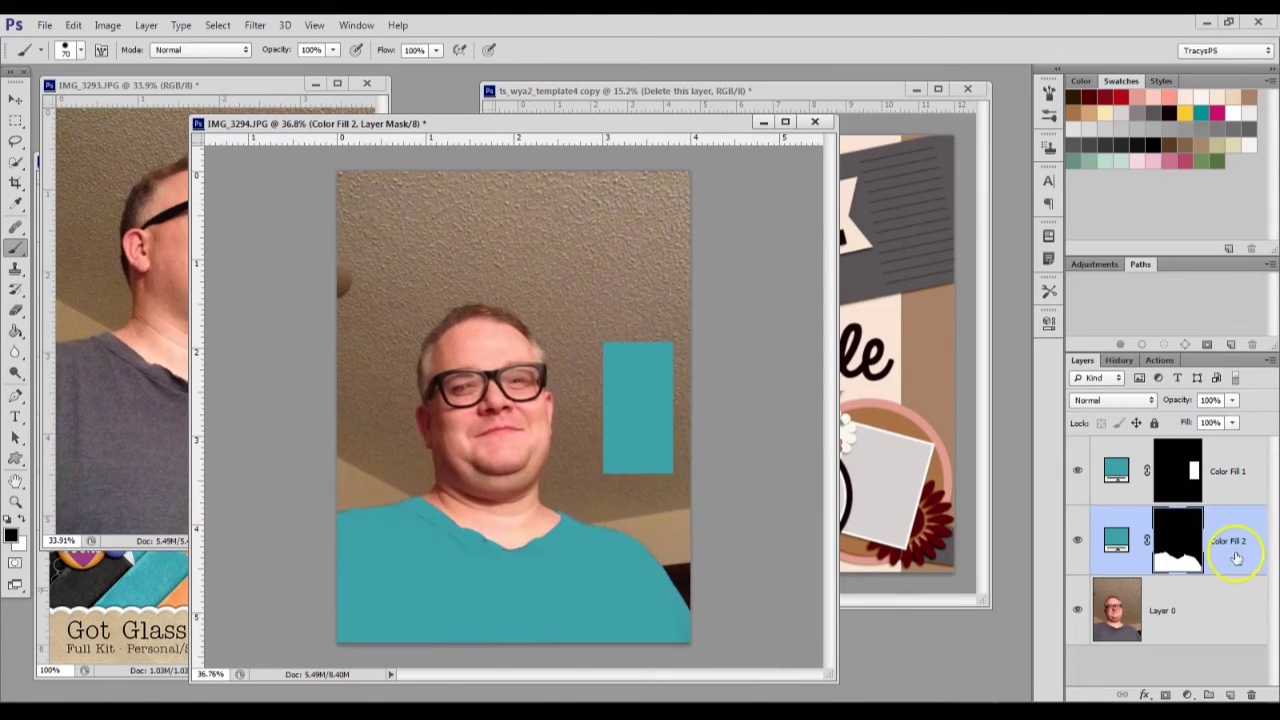
- Set Color Fill 2's blend mode to Color and add a Hue/Saturation adjustment above it, clipping both layers to the photo
left_click(1127, 401)
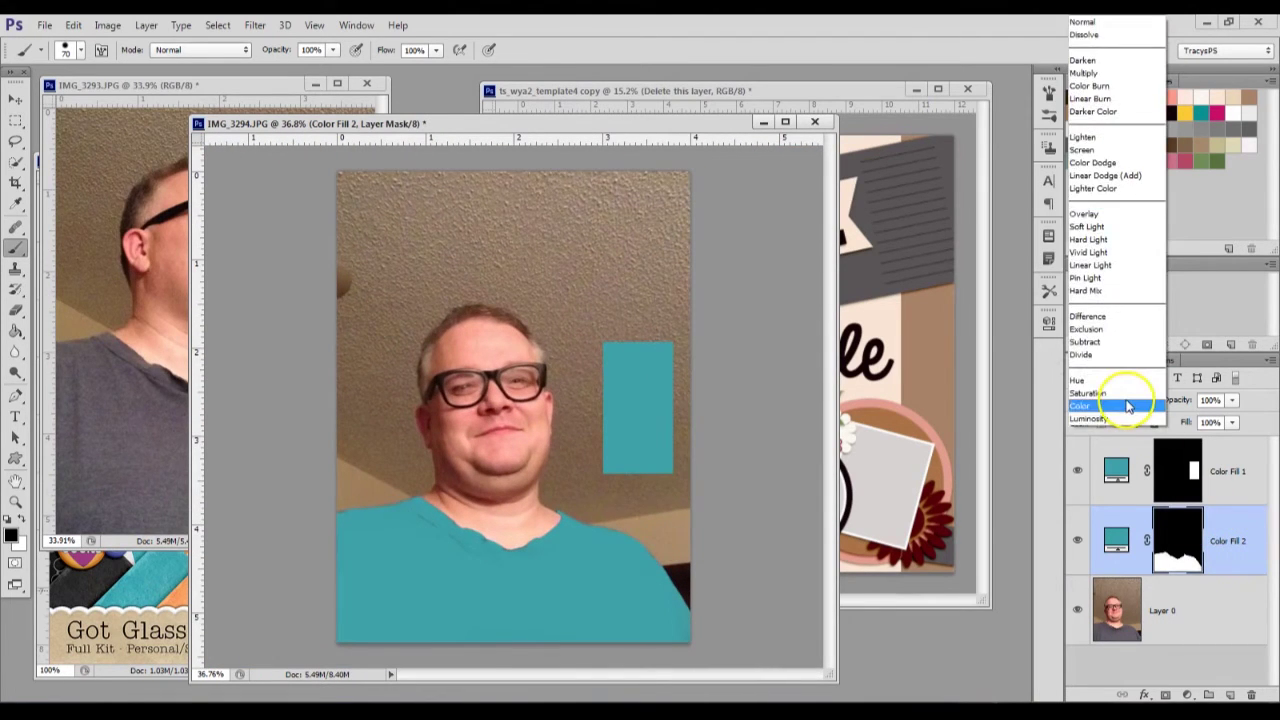
left_click(1127, 405)
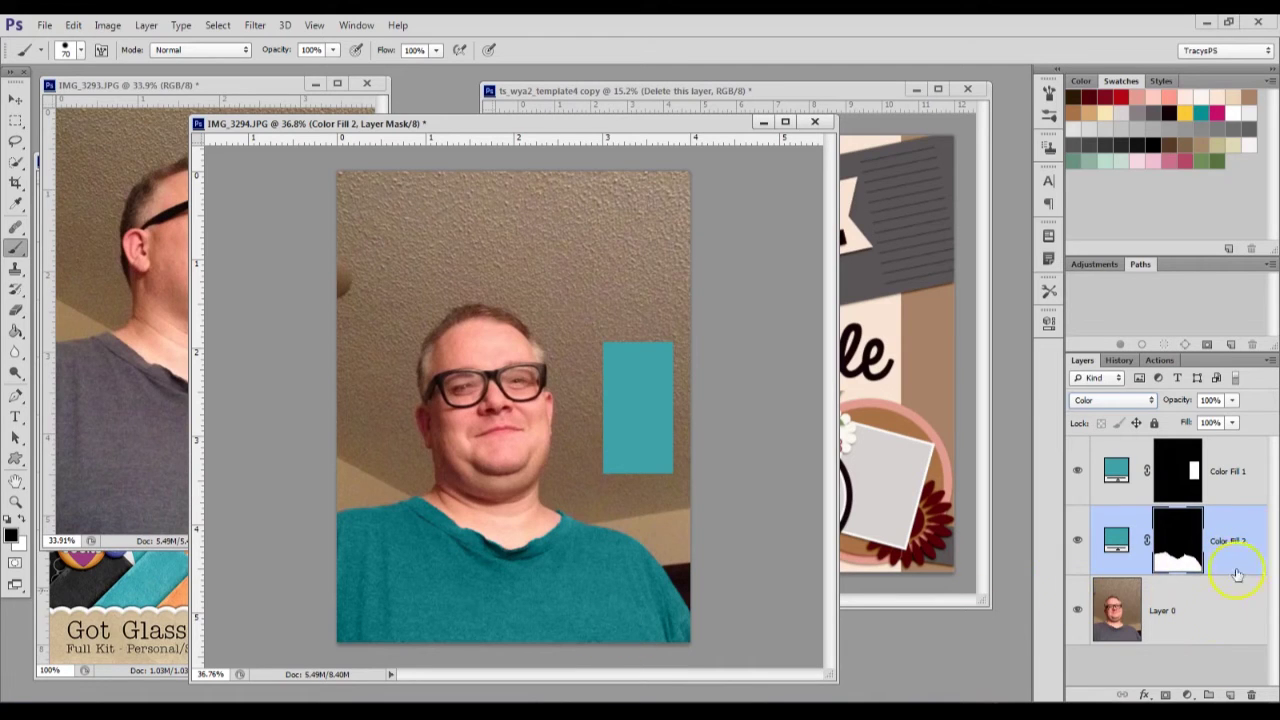
left_click(1187, 694)
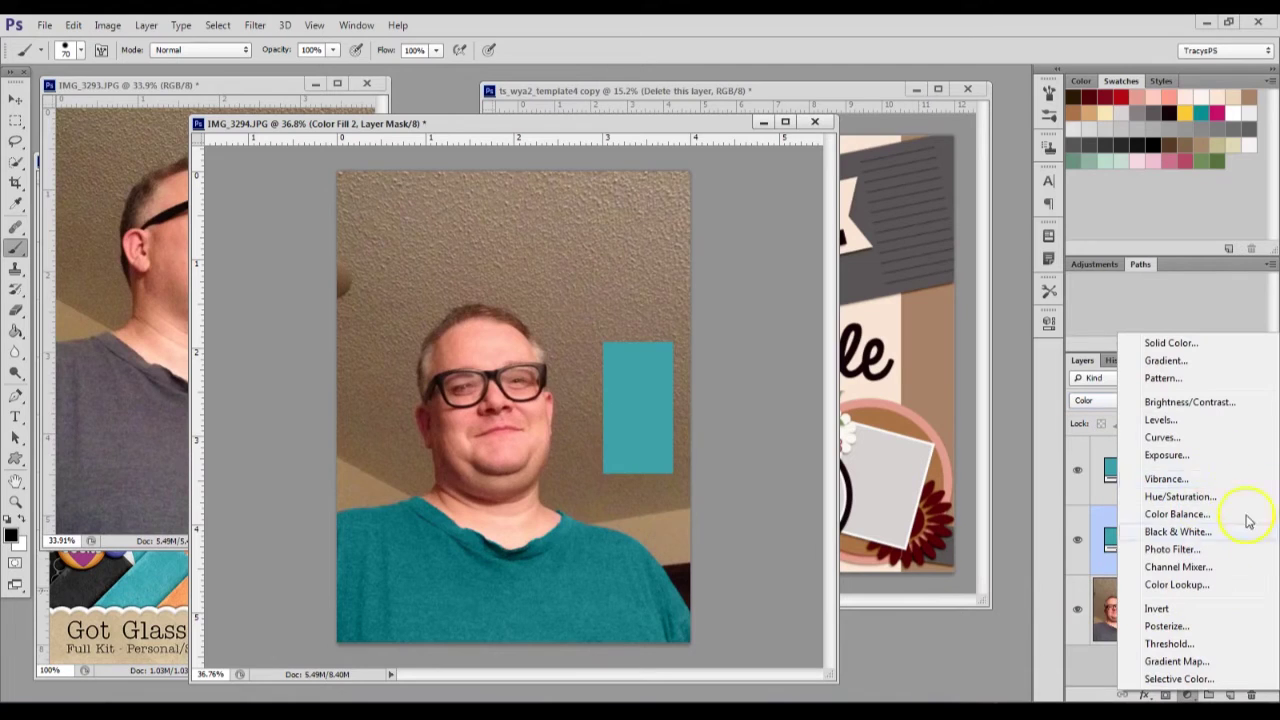
left_click(1180, 497)
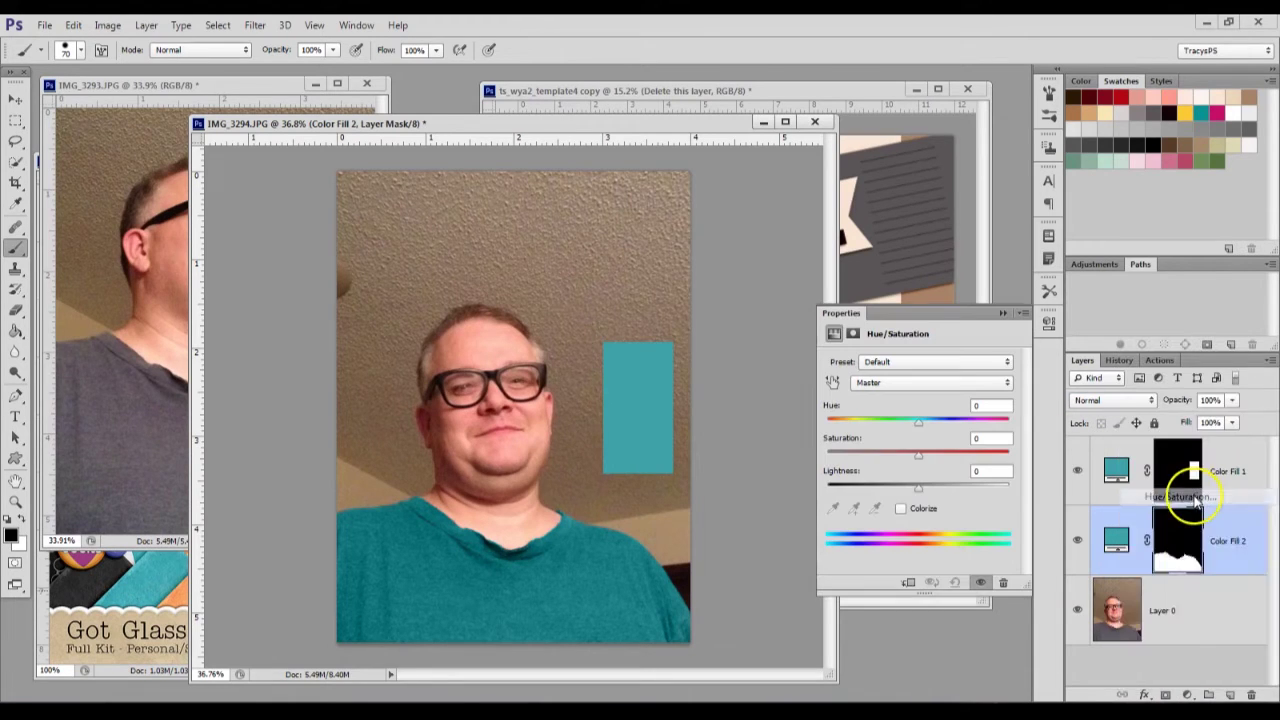
left_click(1222, 637, "alt")
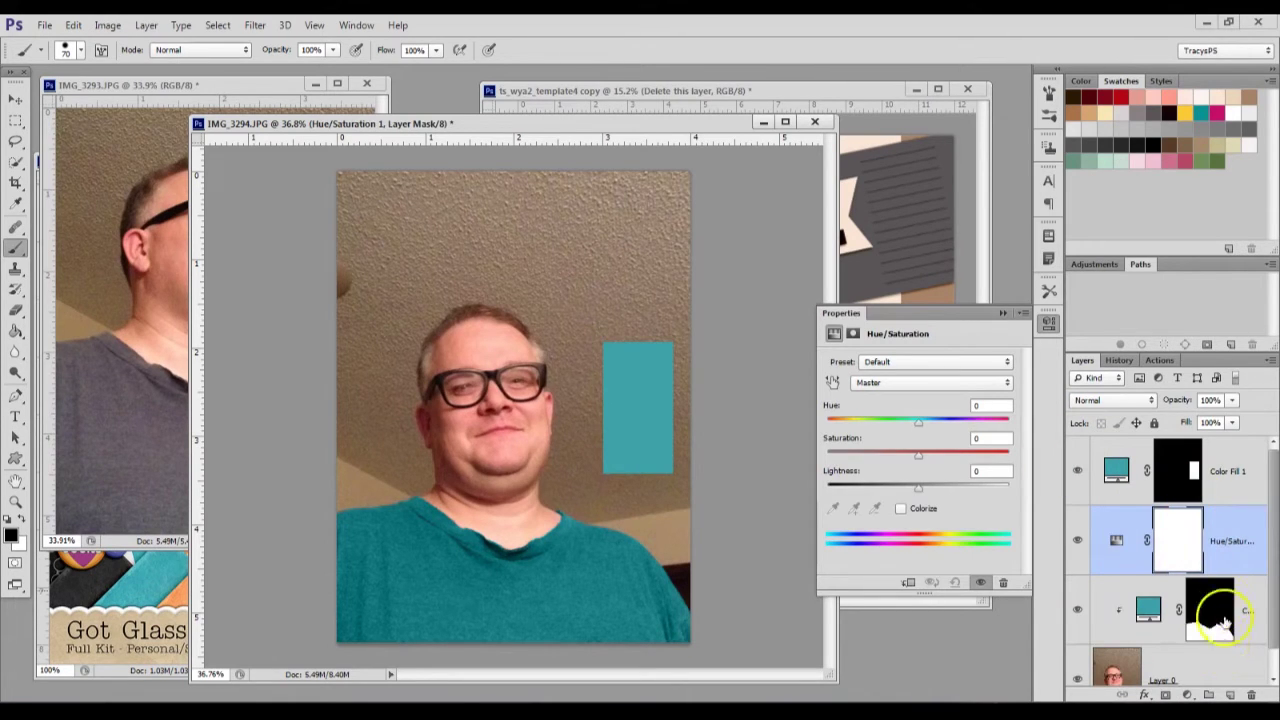
left_click(1150, 578, "alt")
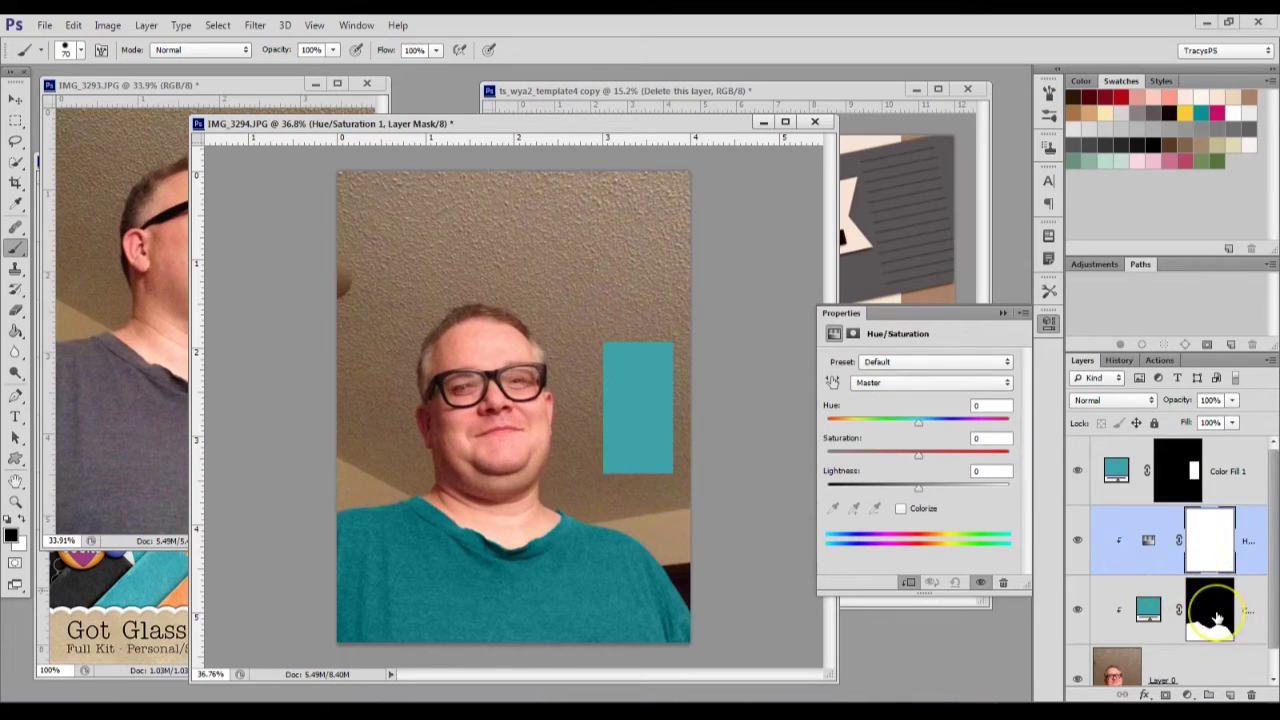
- Replace the Hue/Saturation layer's mask with a copy of the Color Fill 2 shirt mask and lower Saturation to about -58
left_click(1217, 618)
left_click_drag(1217, 618, 1205, 538)
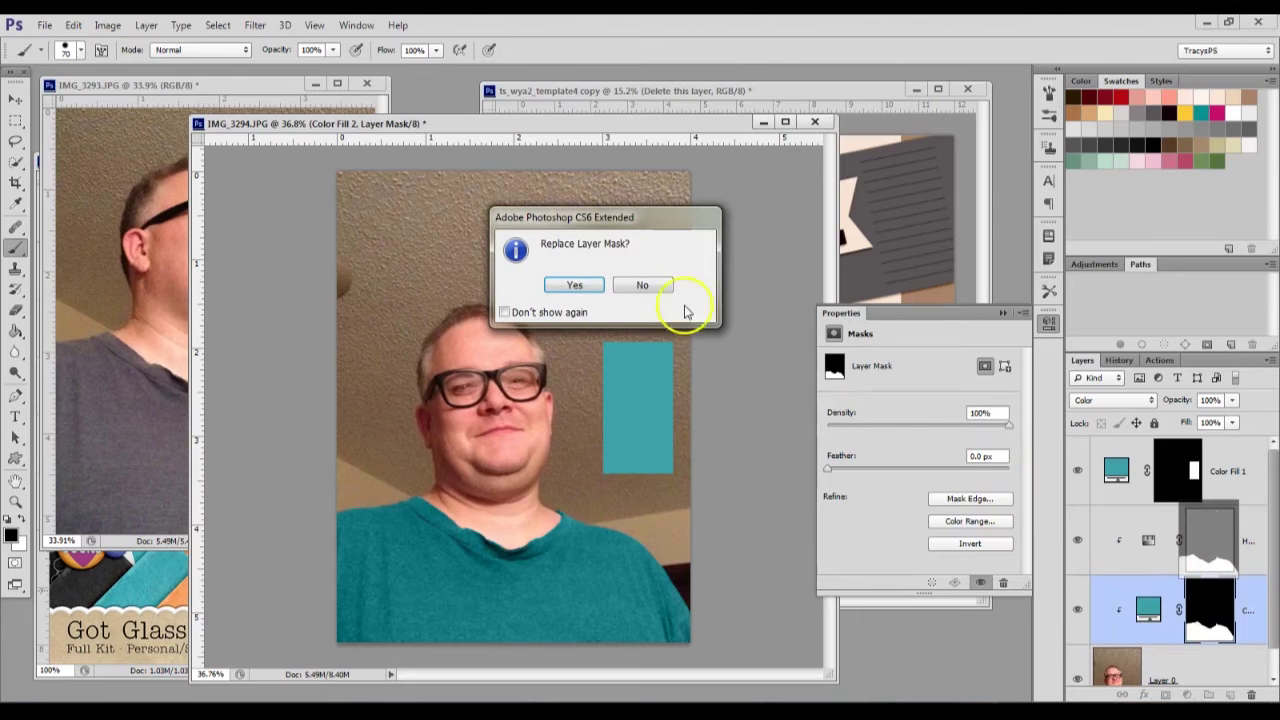
left_click(572, 286)
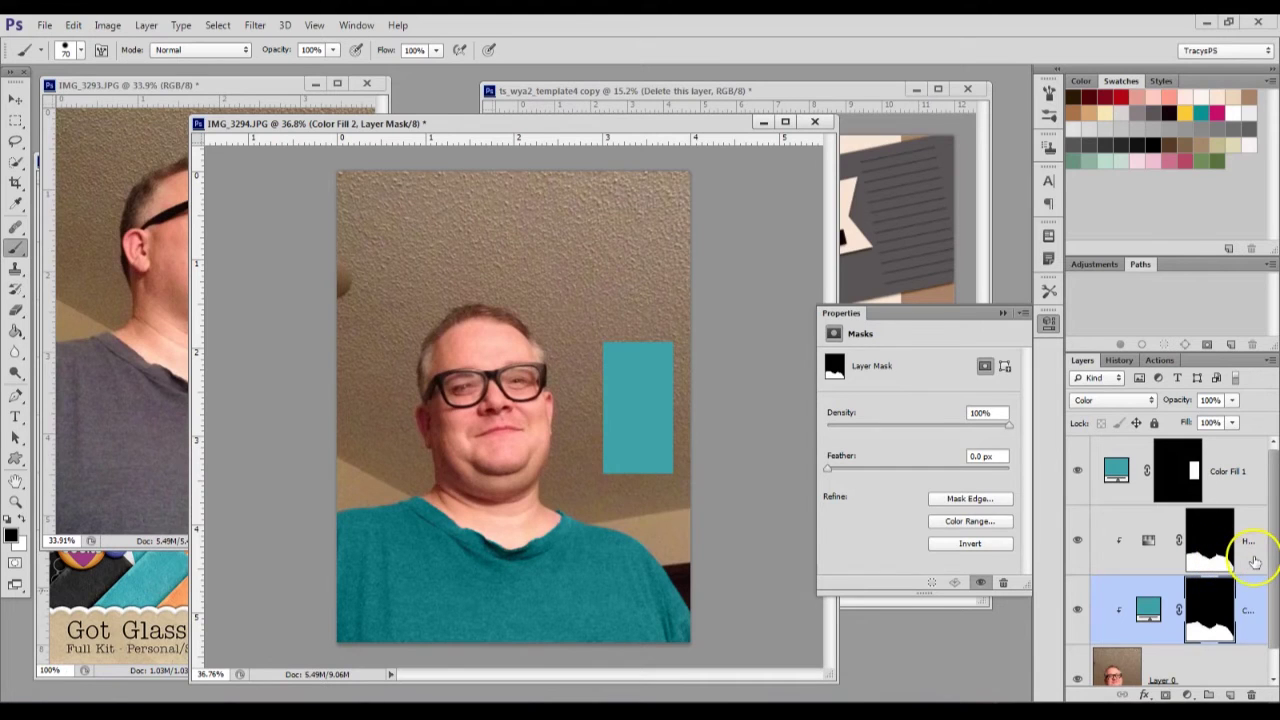
left_click(1255, 559)
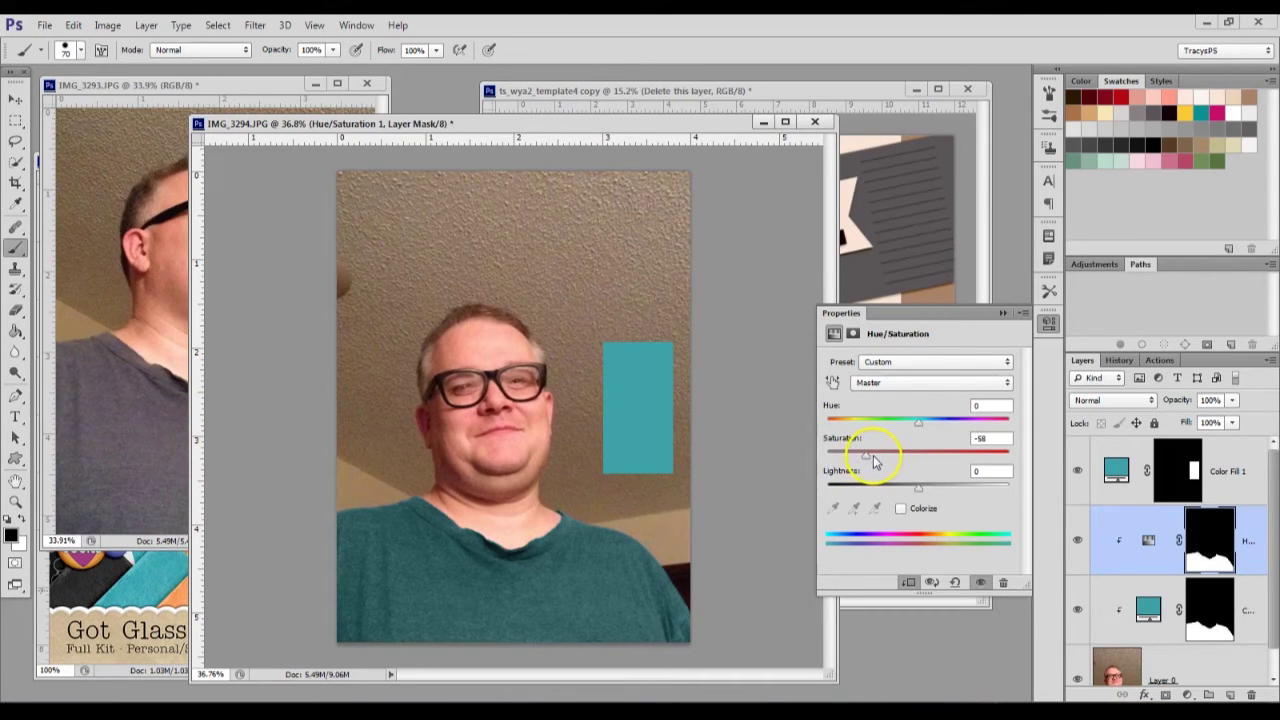
left_click(1001, 314)
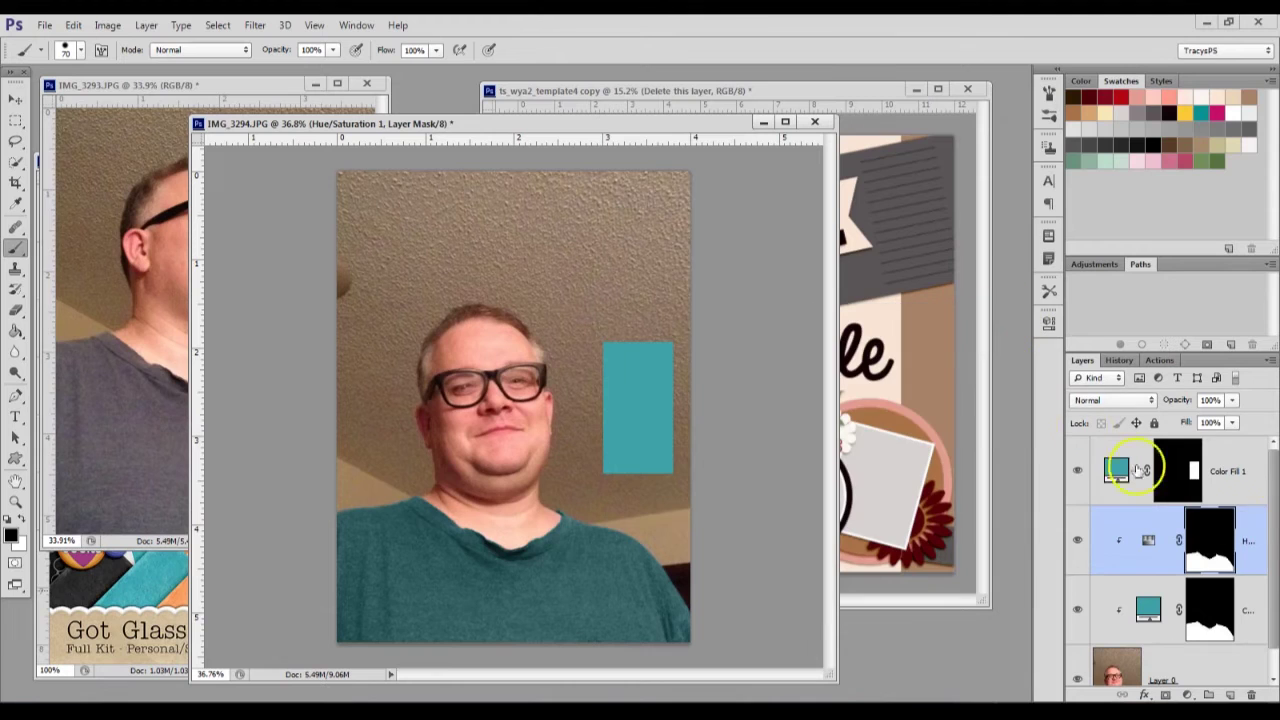
- Delete the Color Fill 1 layer holding the teal sample rectangle
left_click(1232, 468)
left_click(1100, 472)
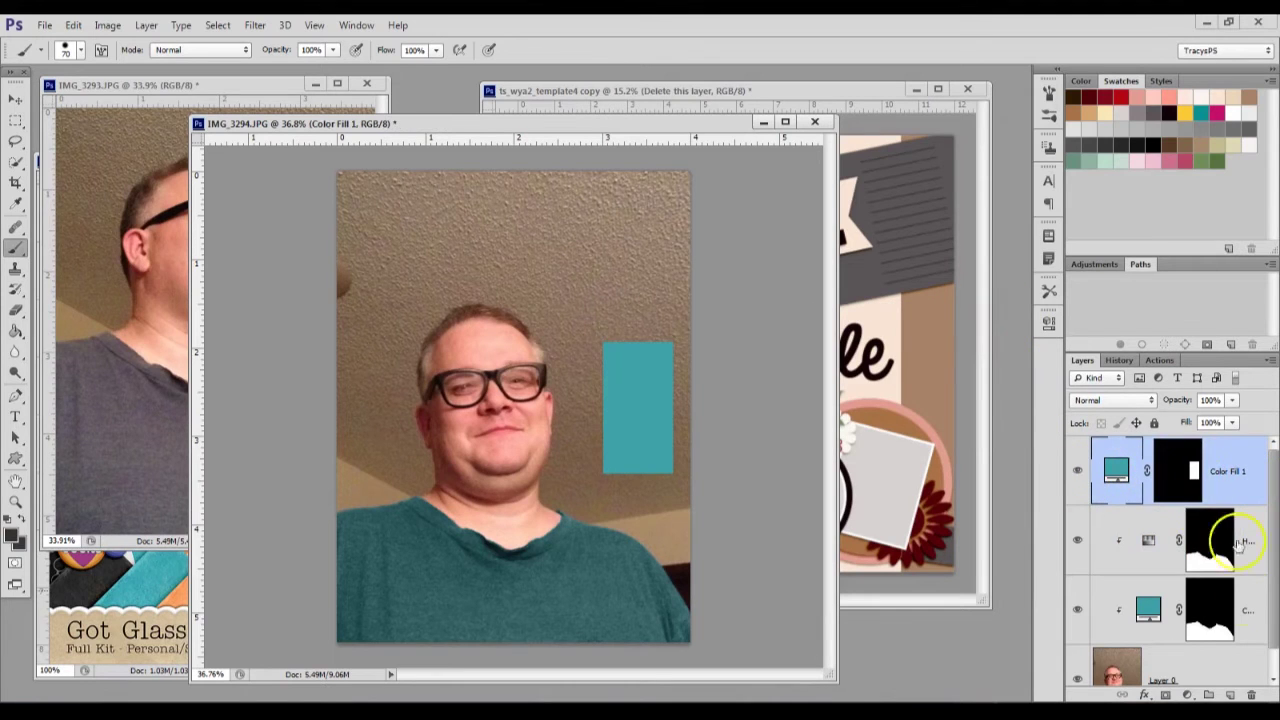
left_click(1250, 695)
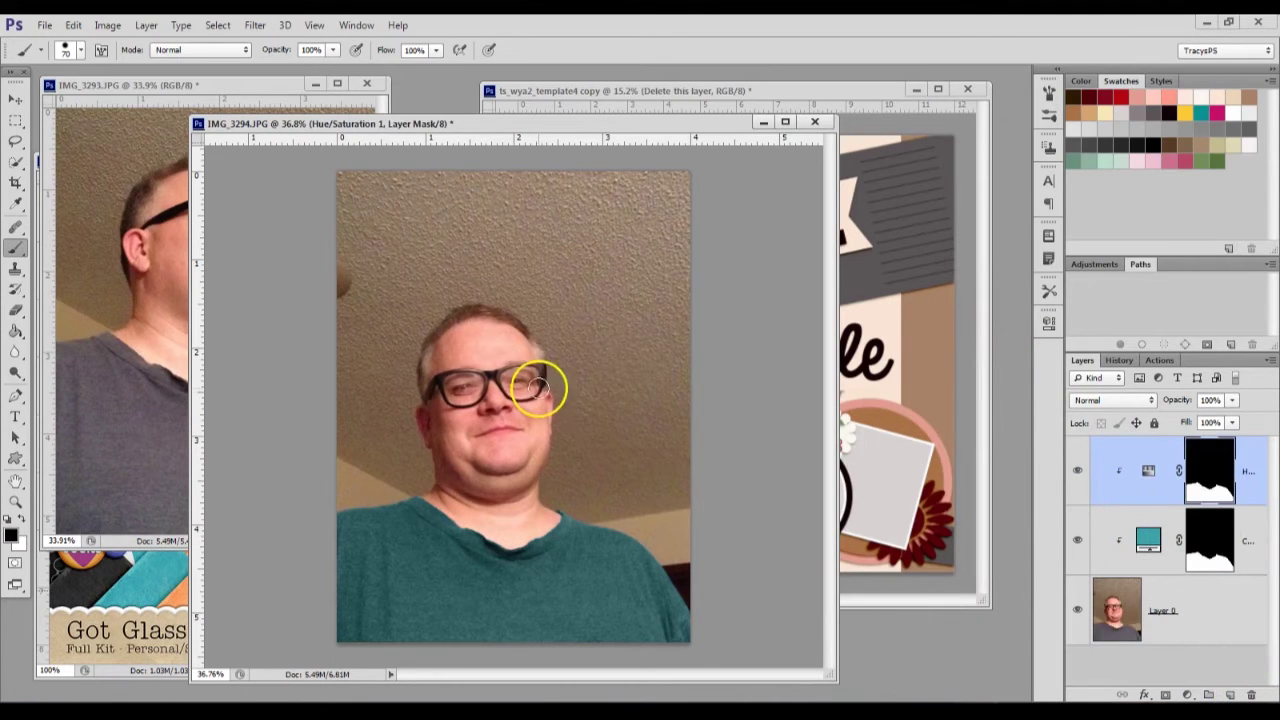
- Add a clipped Levels adjustment above the Hue/Saturation layer with input levels of 17, 1.10 and 245
left_click(1187, 695)
left_click(1161, 419)
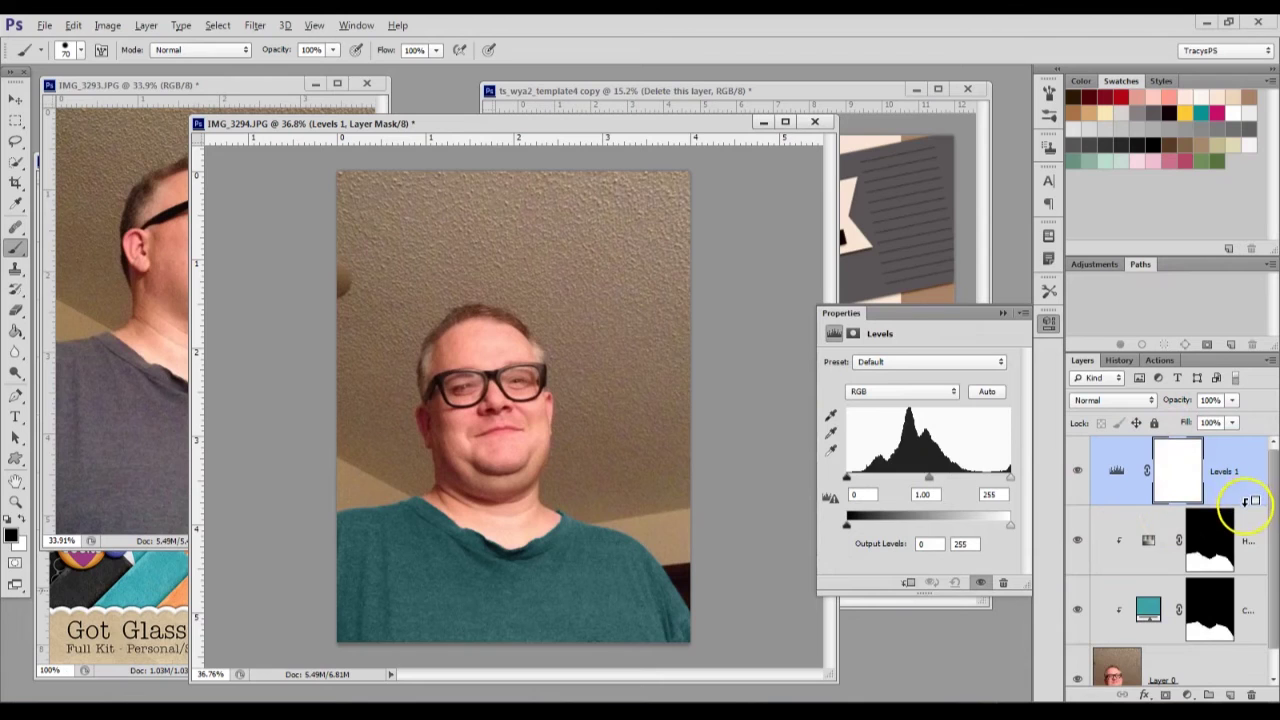
left_click(1246, 500, "alt")
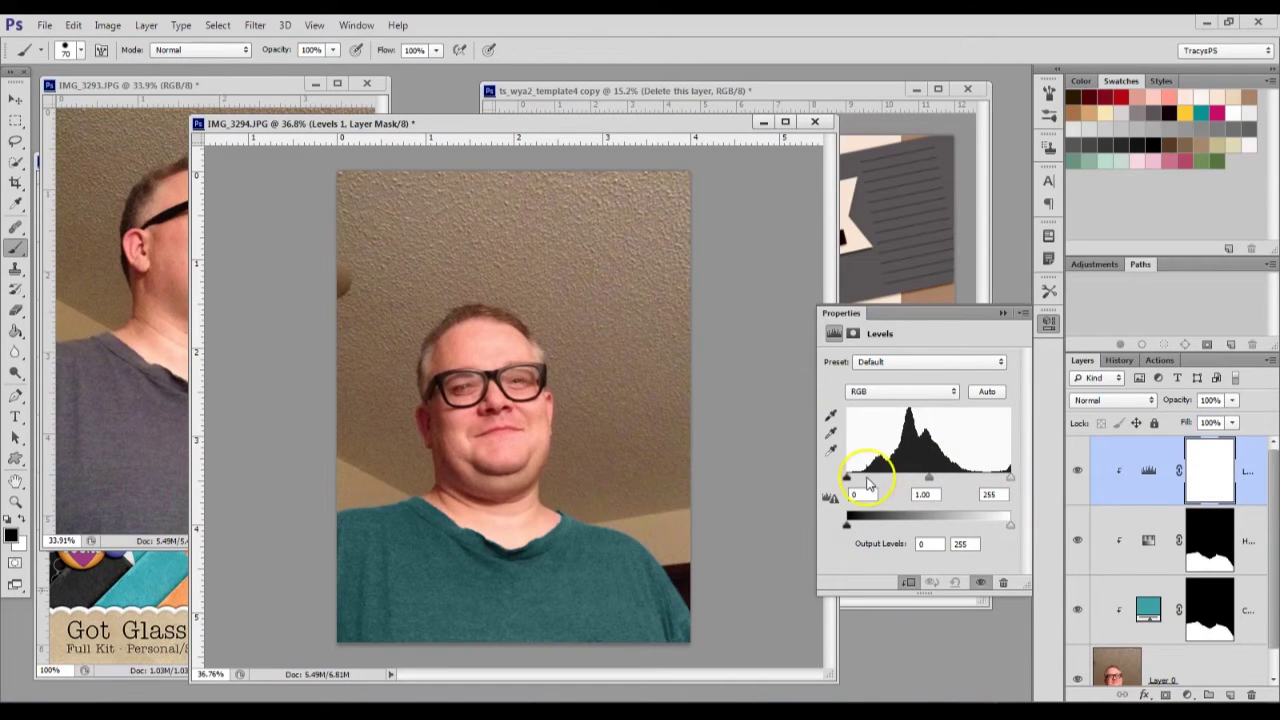
left_click_drag(851, 481, 859, 484)
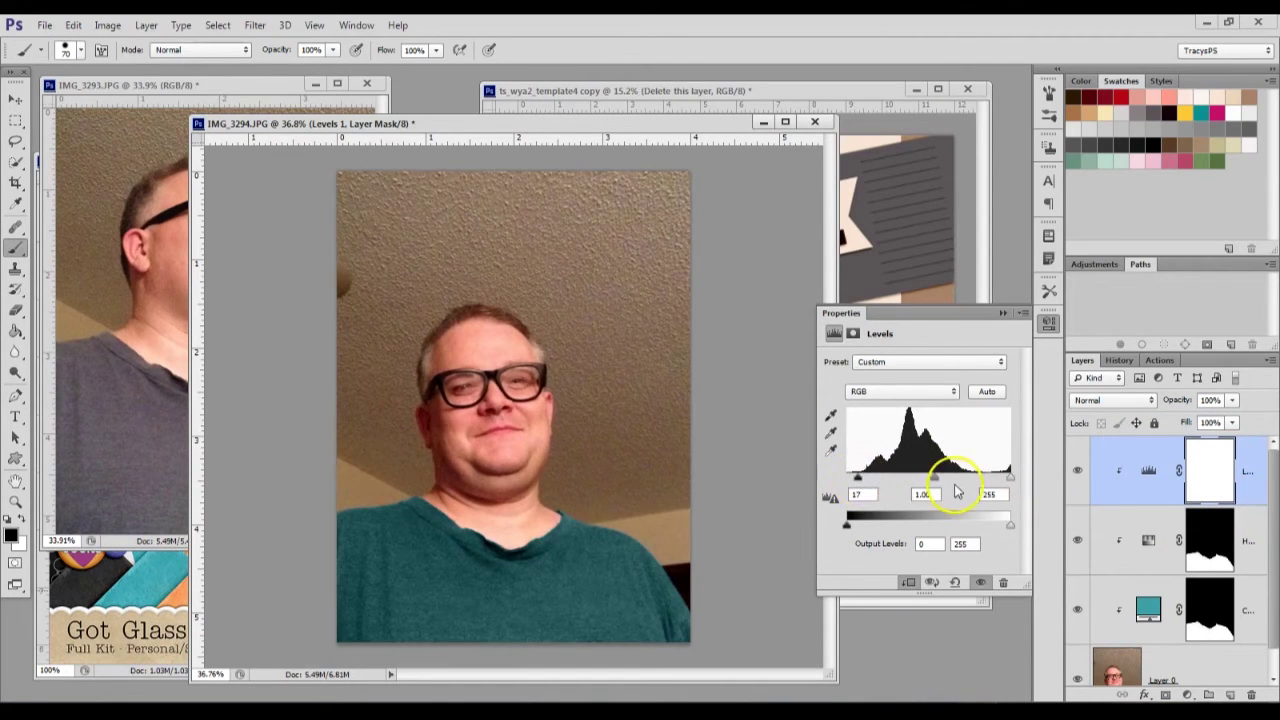
left_click_drag(933, 478, 928, 484)
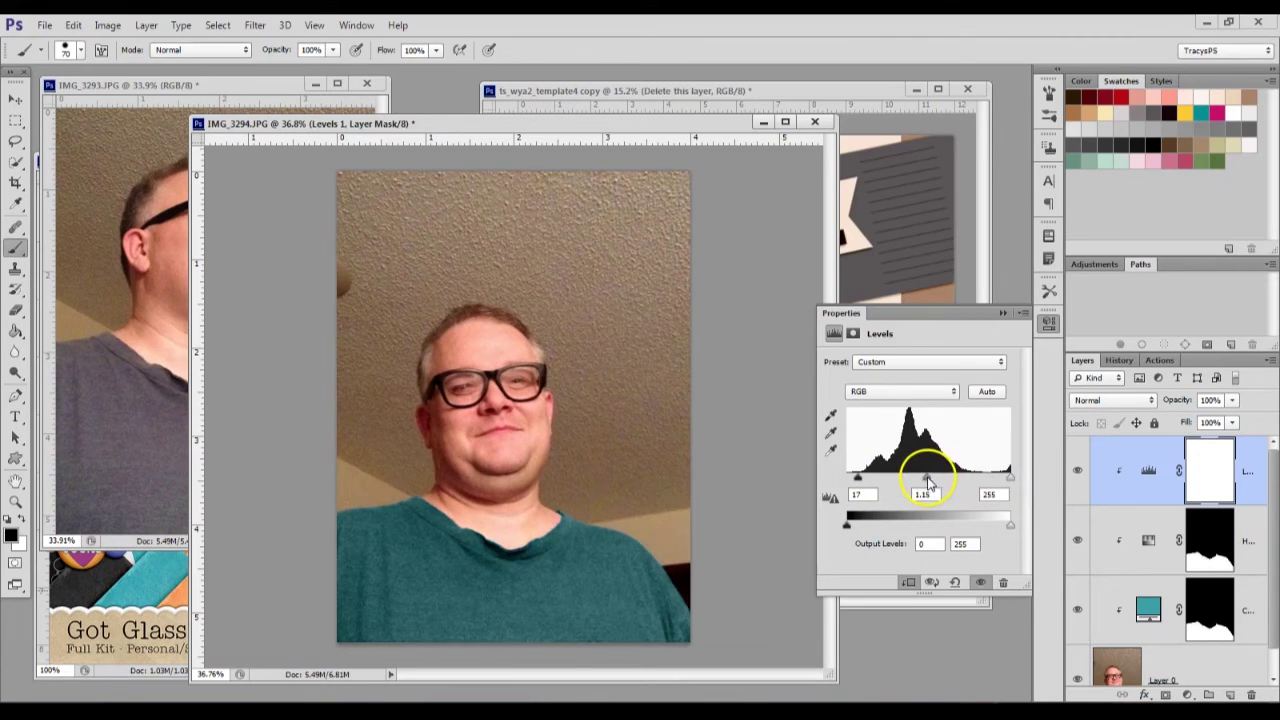
left_click_drag(1008, 484, 998, 484)
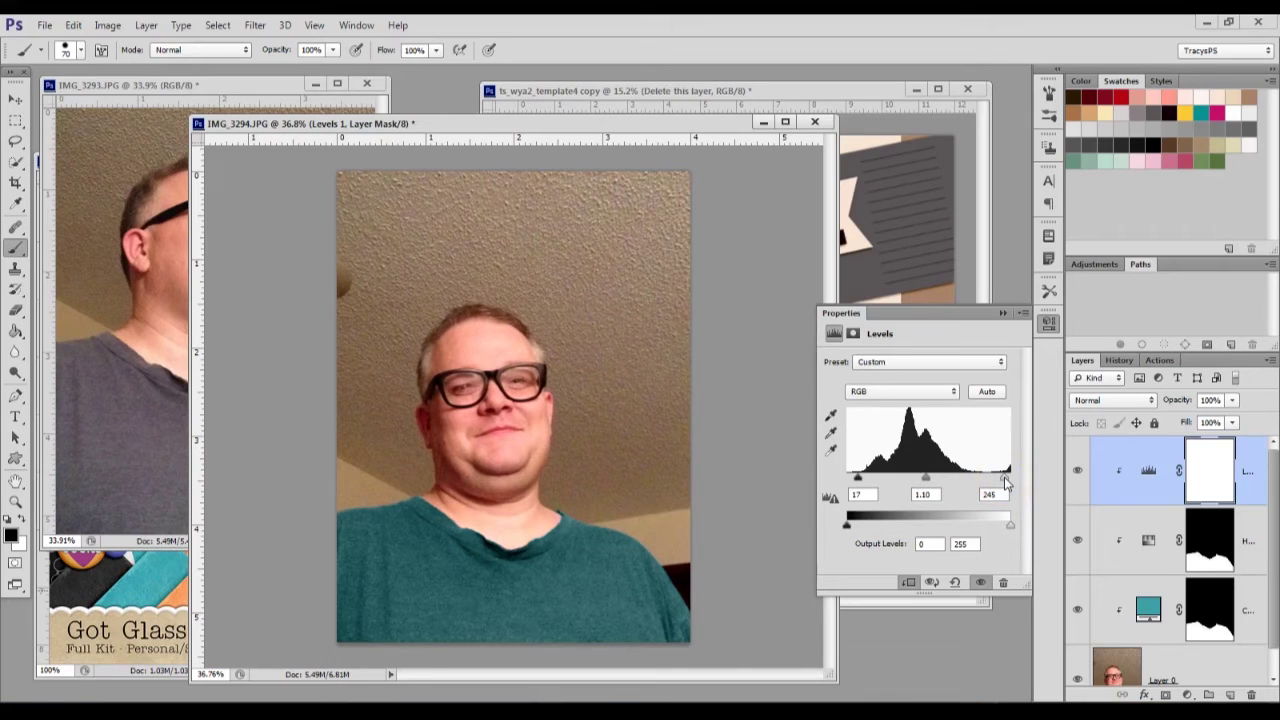
left_click(1003, 313)
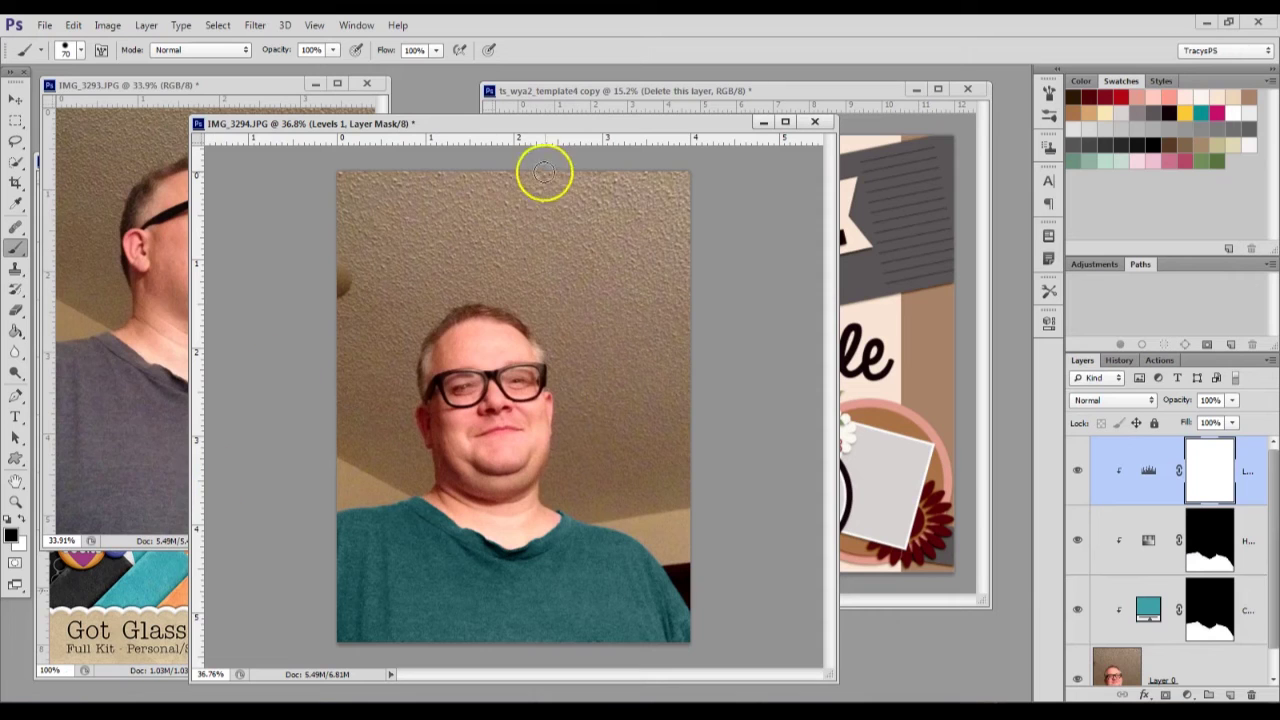
- Move IMG_3294 aside and select the grey shirt in IMG_3293 with Color Range, adding the shirt tones missed by the first sample
left_click_drag(530, 130, 657, 133)
left_click_drag(238, 86, 342, 82)
left_click(217, 25)
left_click(240, 163)
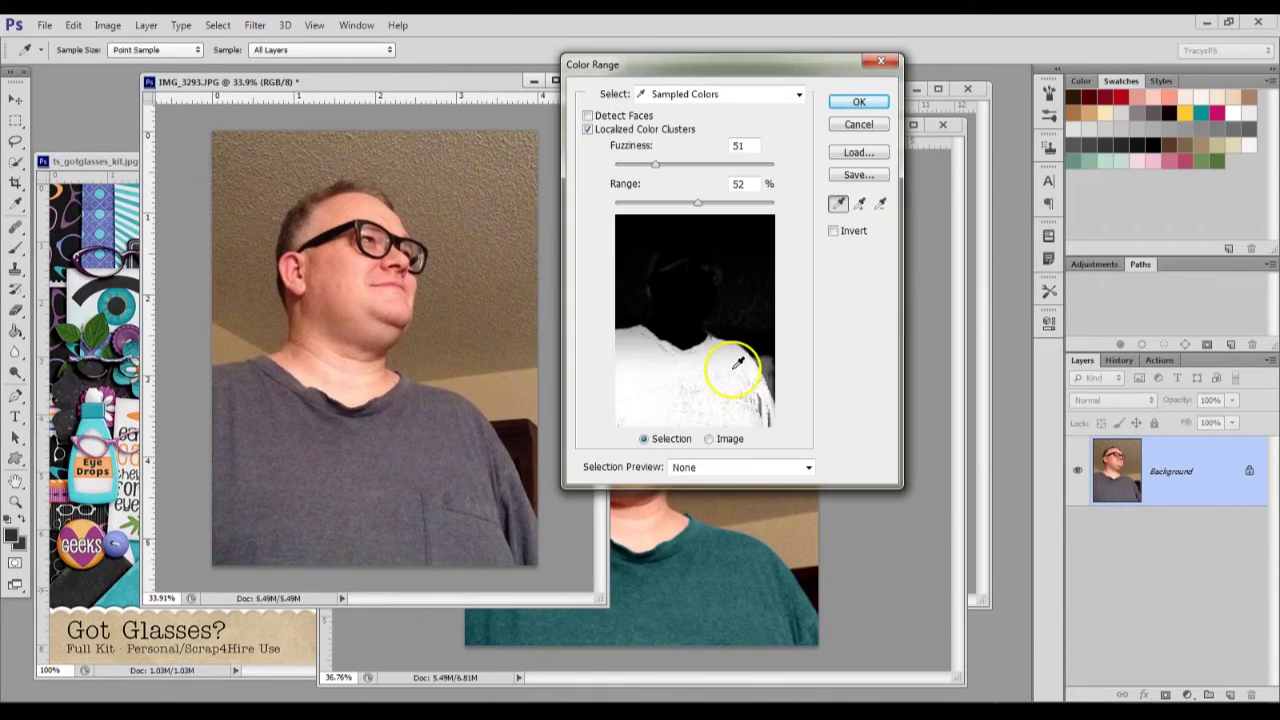
left_click(655, 352)
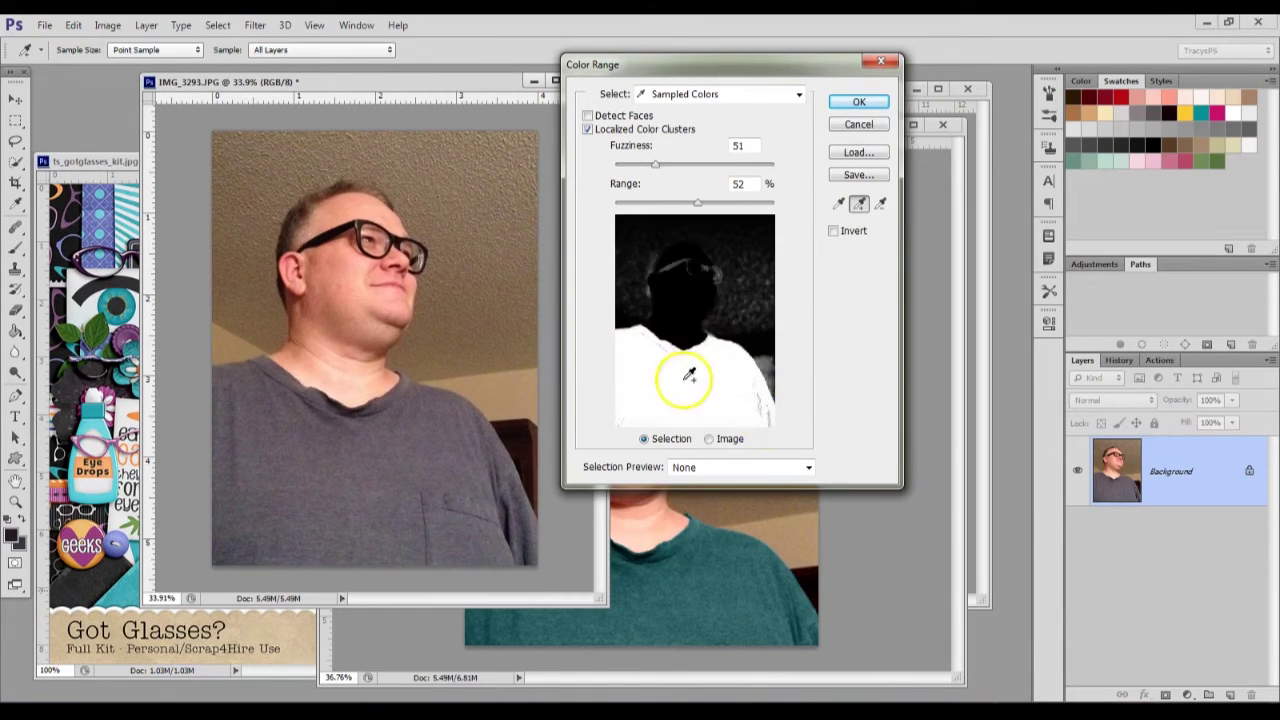
key("Return")
- Remove the dark furniture beside the shoulder in IMG_3293 from the shirt selection with the Lasso tool
left_click(15, 141)
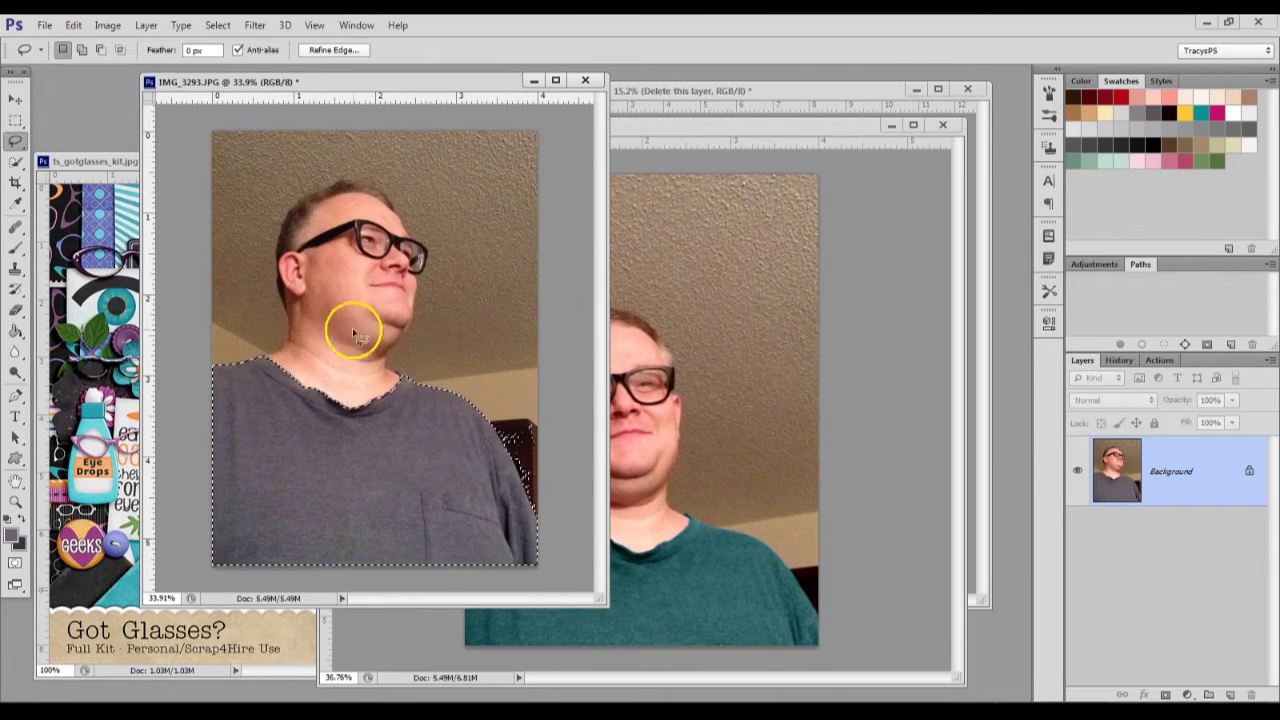
scroll(503, 453, "up", 5)
mouse_move(586, 429)
left_mouse_down()
mouse_move(478, 408)
mouse_move(591, 423)
mouse_move(600, 557)
mouse_move(517, 486)
mouse_move(507, 600)
mouse_move(445, 600)
left_mouse_up()
left_click_drag(449, 217, 466, 294)
scroll(466, 294, "down", 1)
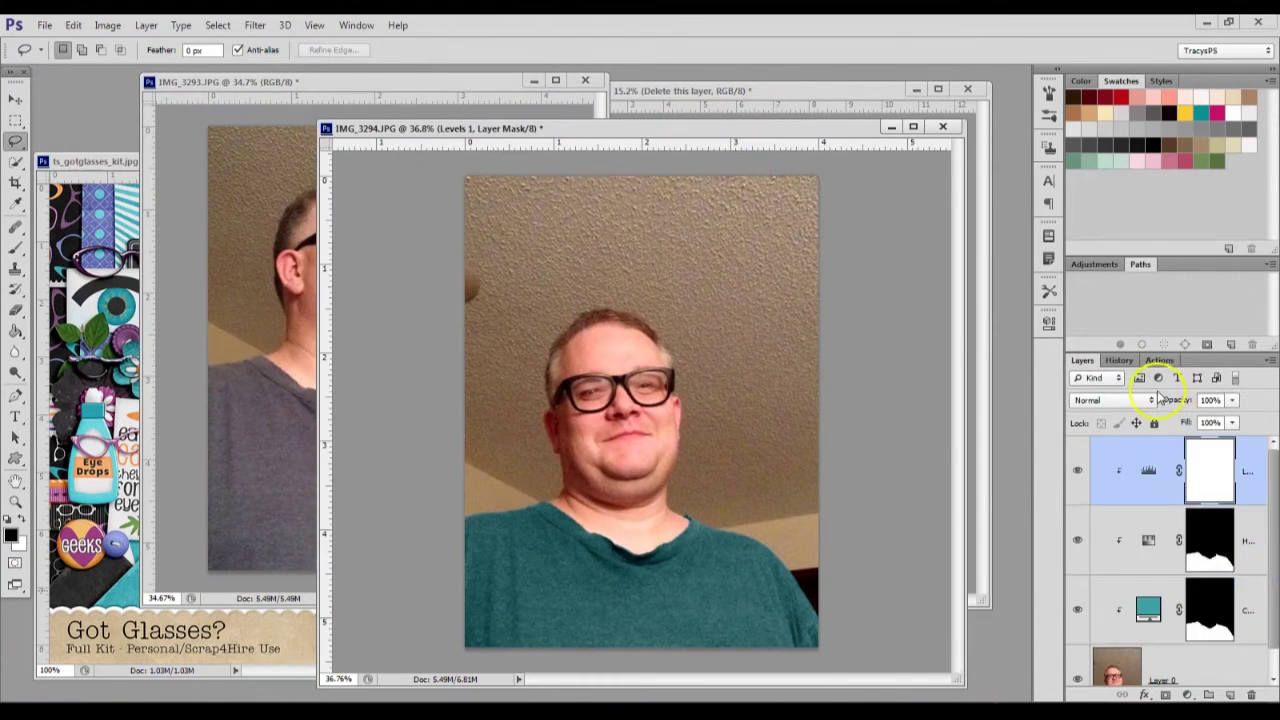
- Step IMG_3294 back to before the teal rectangle was deleted and copy its Color Fill 1 layer into IMG_3293
left_click(1119, 360)
left_click(1150, 658)
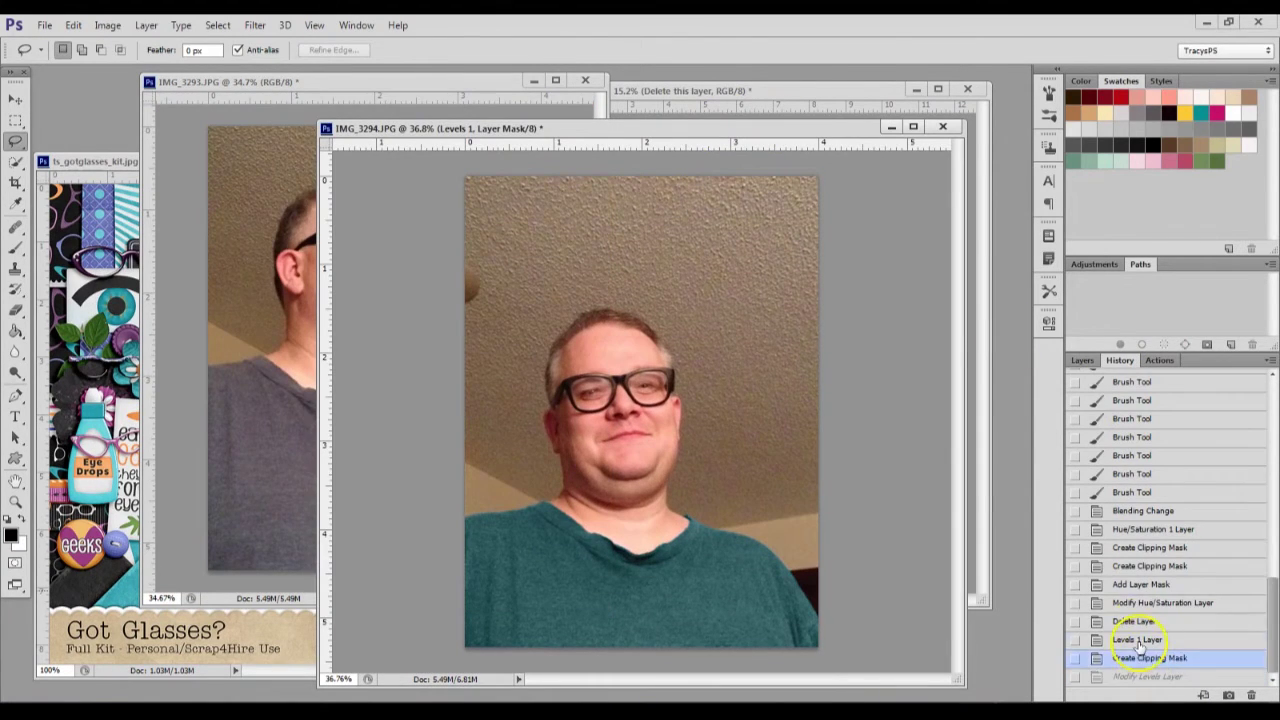
left_click(1162, 602)
key("v")
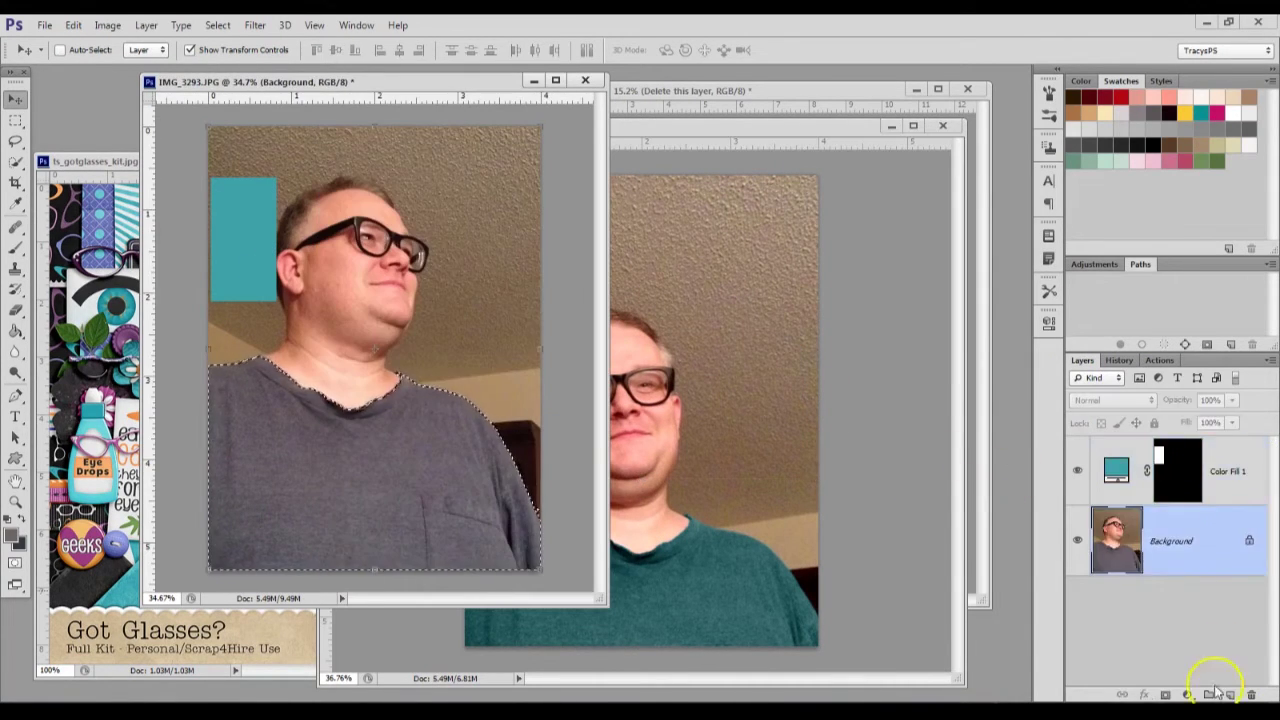
- Add a Solid Color fill layer over the shirt selection in IMG_3293, using the teal of the rectangle
left_click(1187, 695)
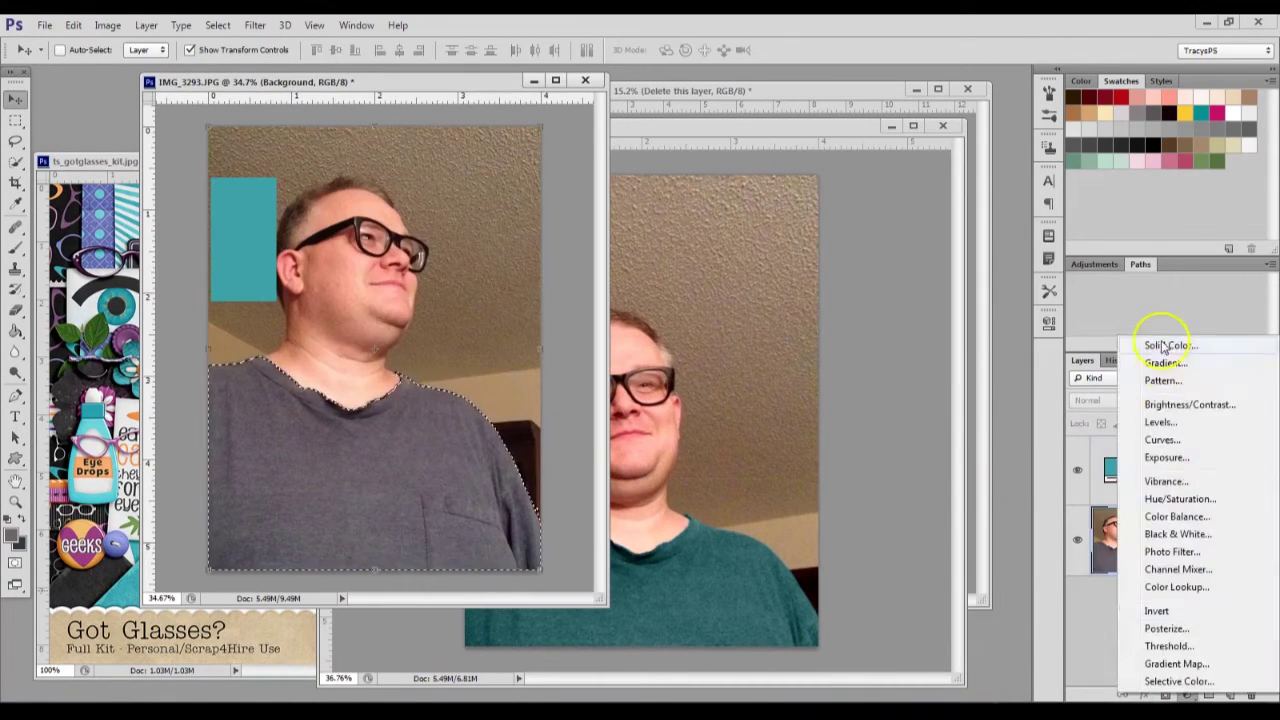
left_click(1163, 337)
key("Return")
- Copy the Levels and Hue/Saturation layers from IMG_3294 into IMG_3293, delete their masks and hide both layers
left_click(1240, 495)
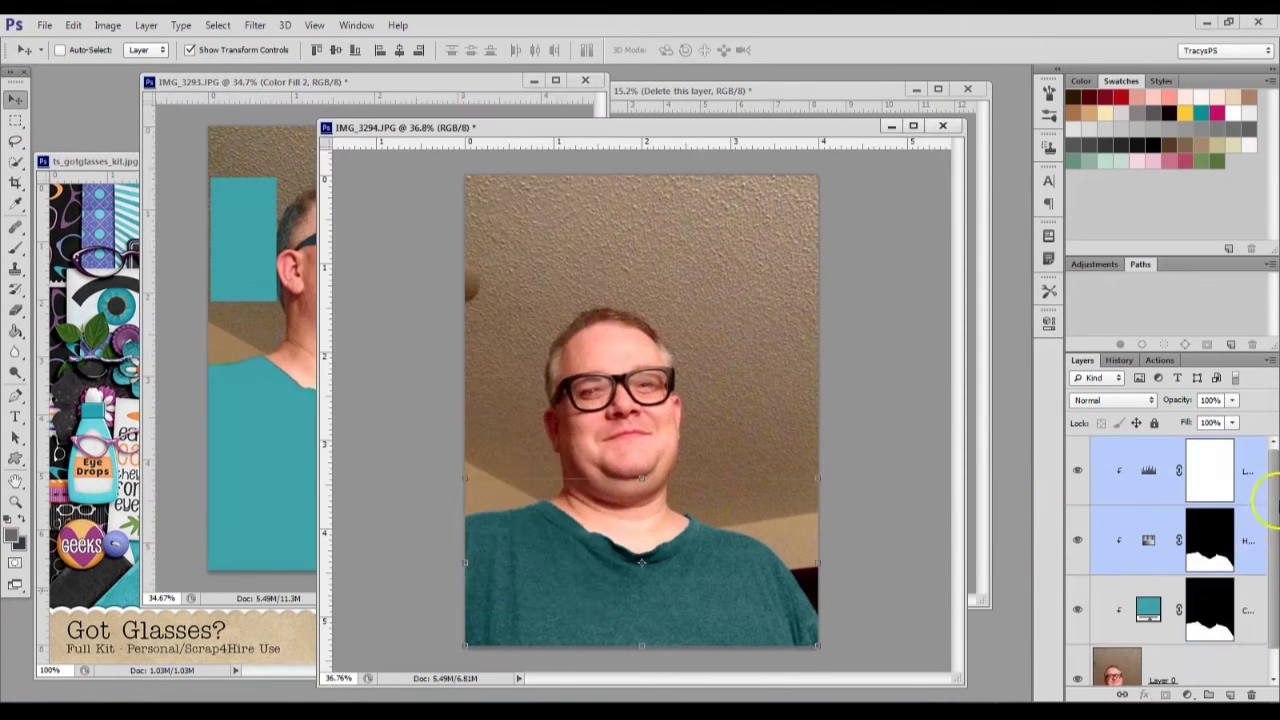
left_click_drag(572, 127, 523, 374)
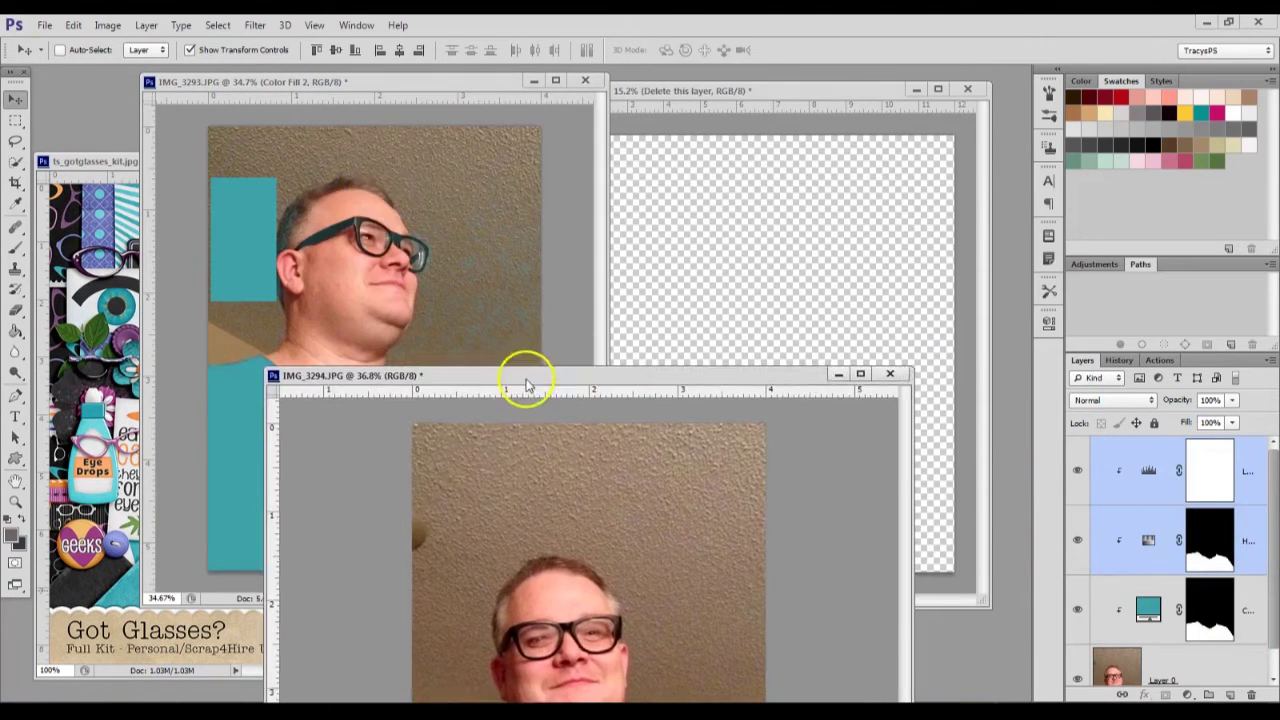
left_click(375, 213)
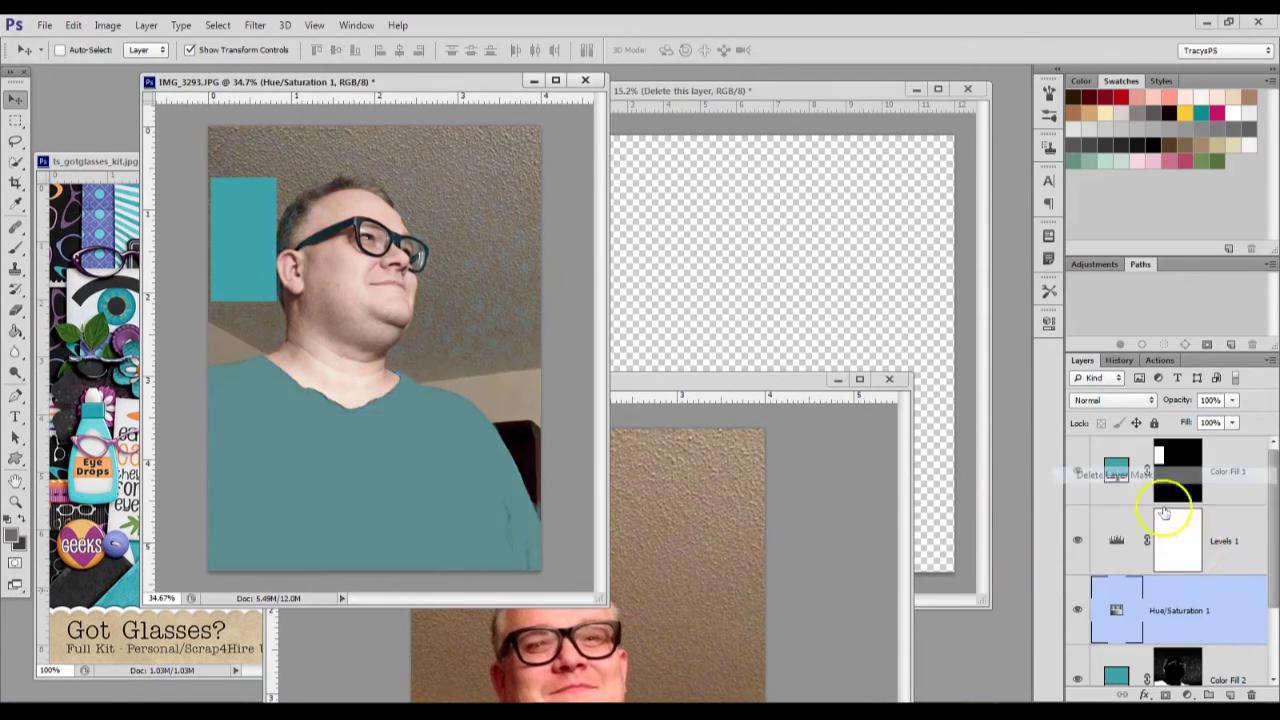
right_click(1178, 612)
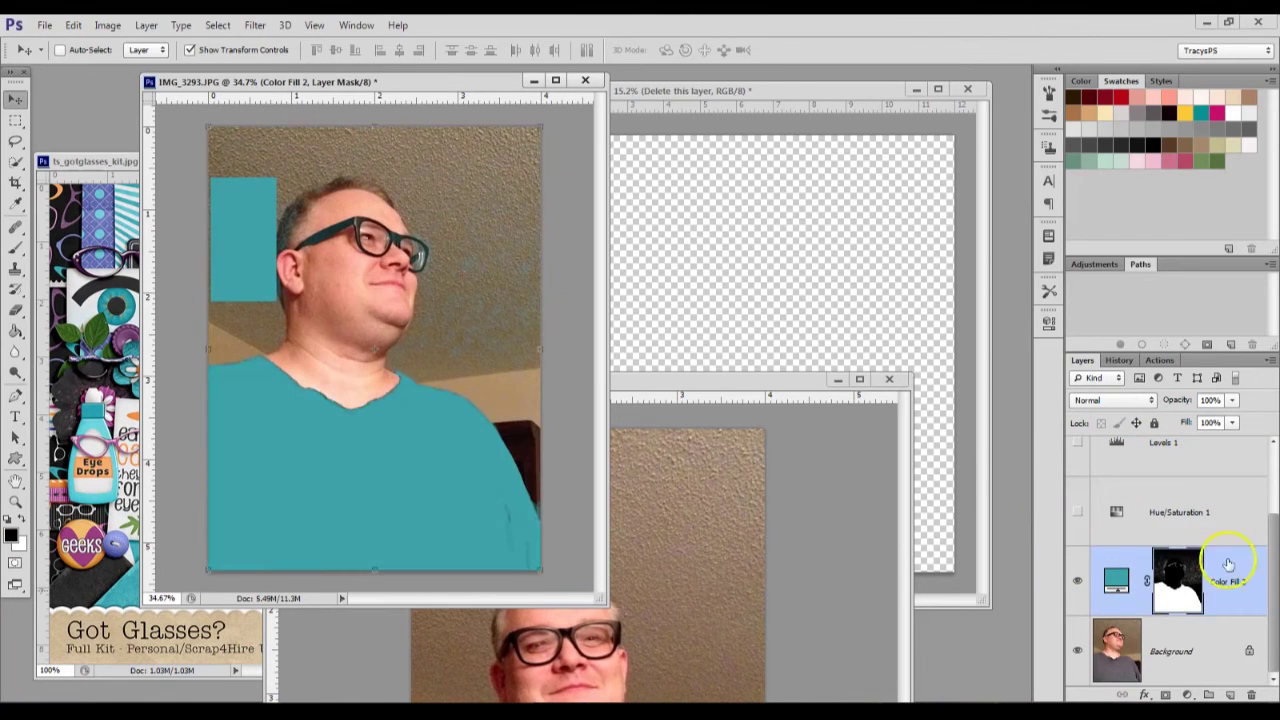
- Brush the stray teal off the glasses and ceiling on the IMG_3293 fill layer's mask, and open the layer's blending mode choices
key("b")
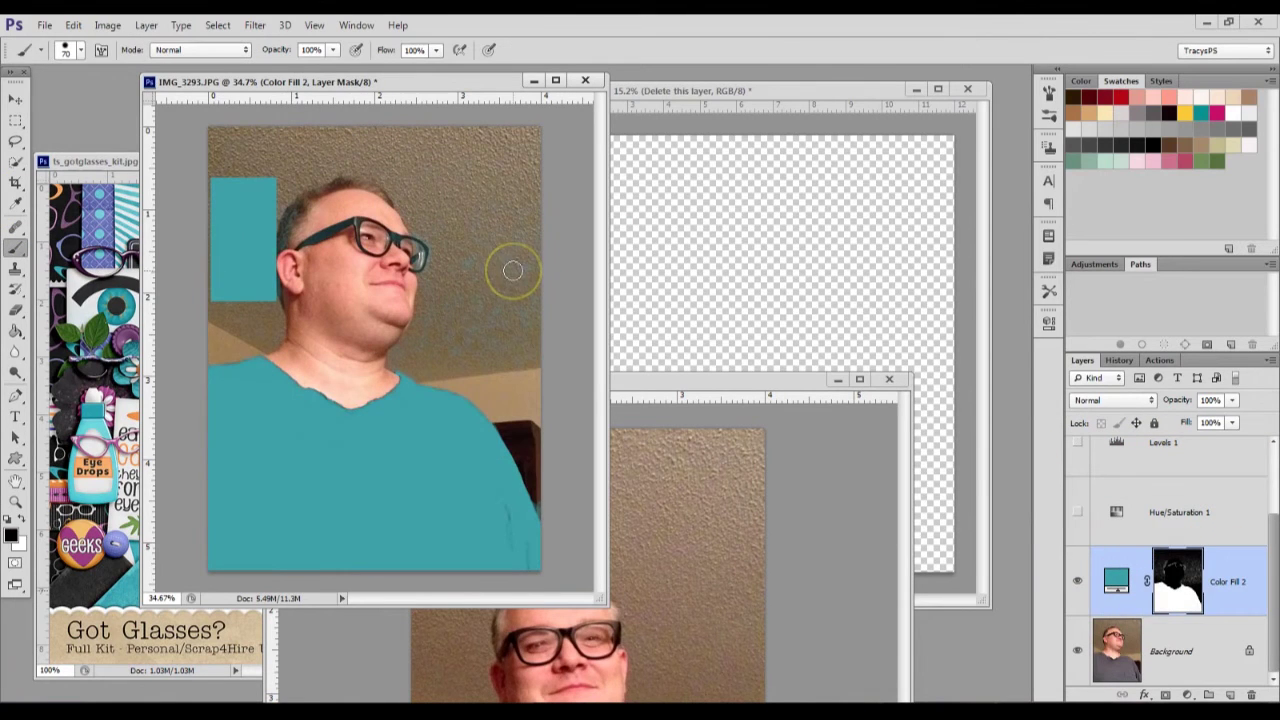
mouse_move(360, 232)
left_mouse_down()
mouse_move(268, 274)
mouse_move(389, 290)
mouse_move(474, 234)
left_mouse_up()
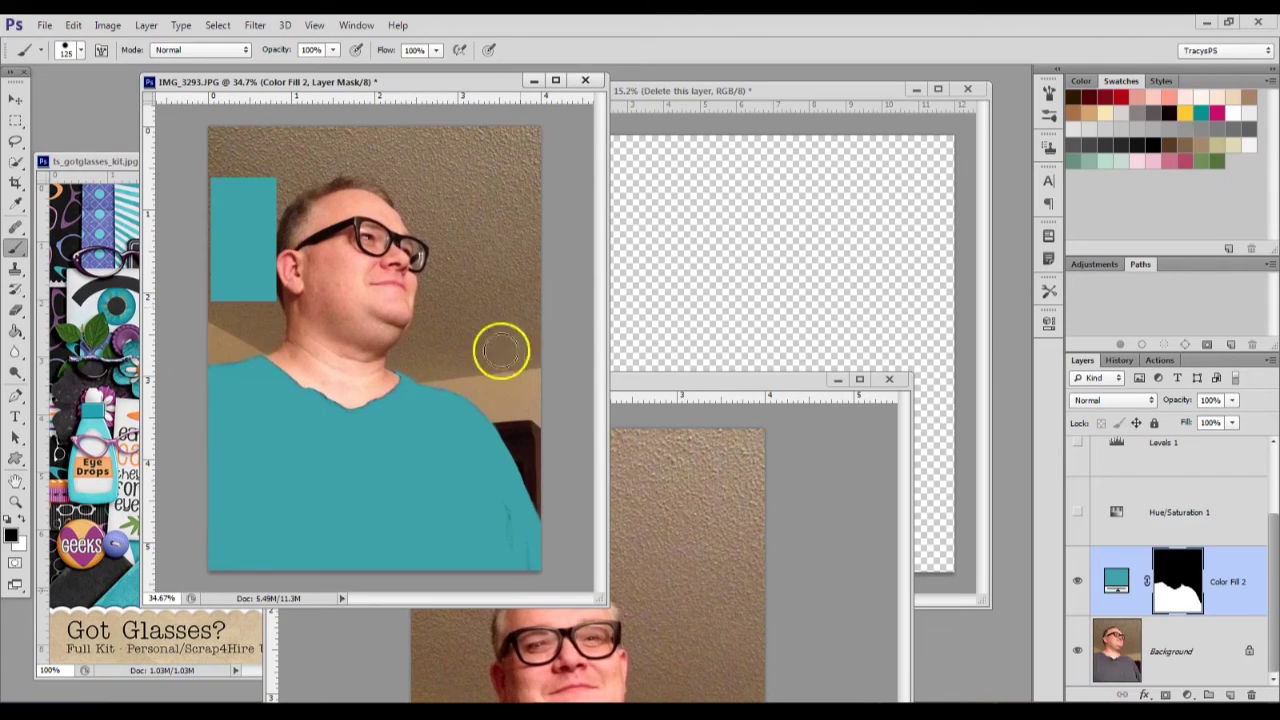
left_click(1110, 400)
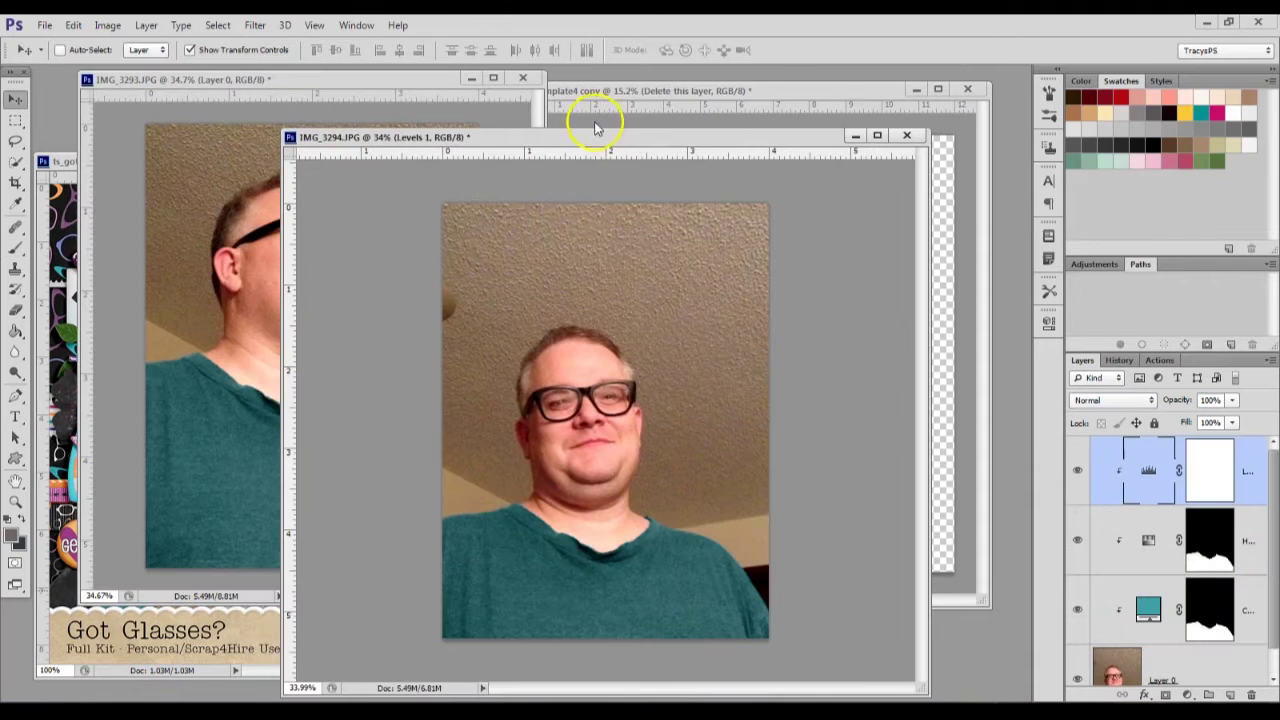
- Place IMG_3294 beside IMG_3293 for comparison and convert all of IMG_3294's layers into one Smart Object
left_click_drag(596, 147, 676, 131)
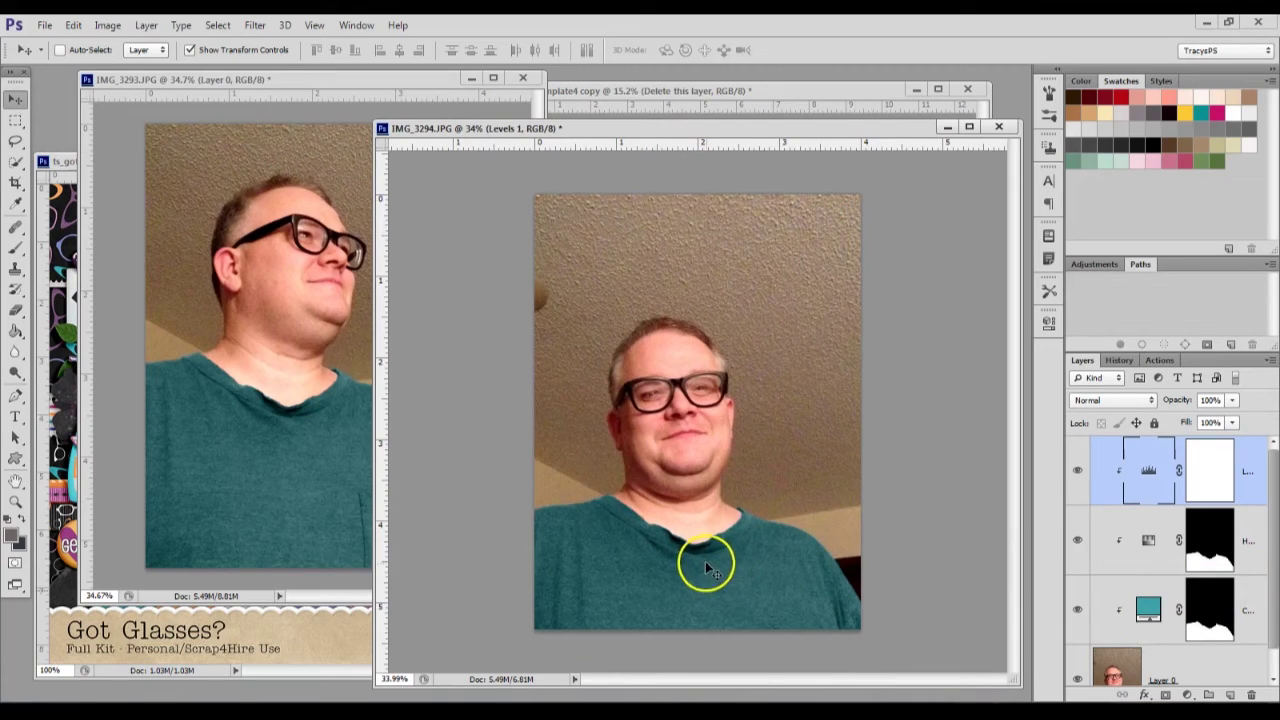
left_click(233, 478)
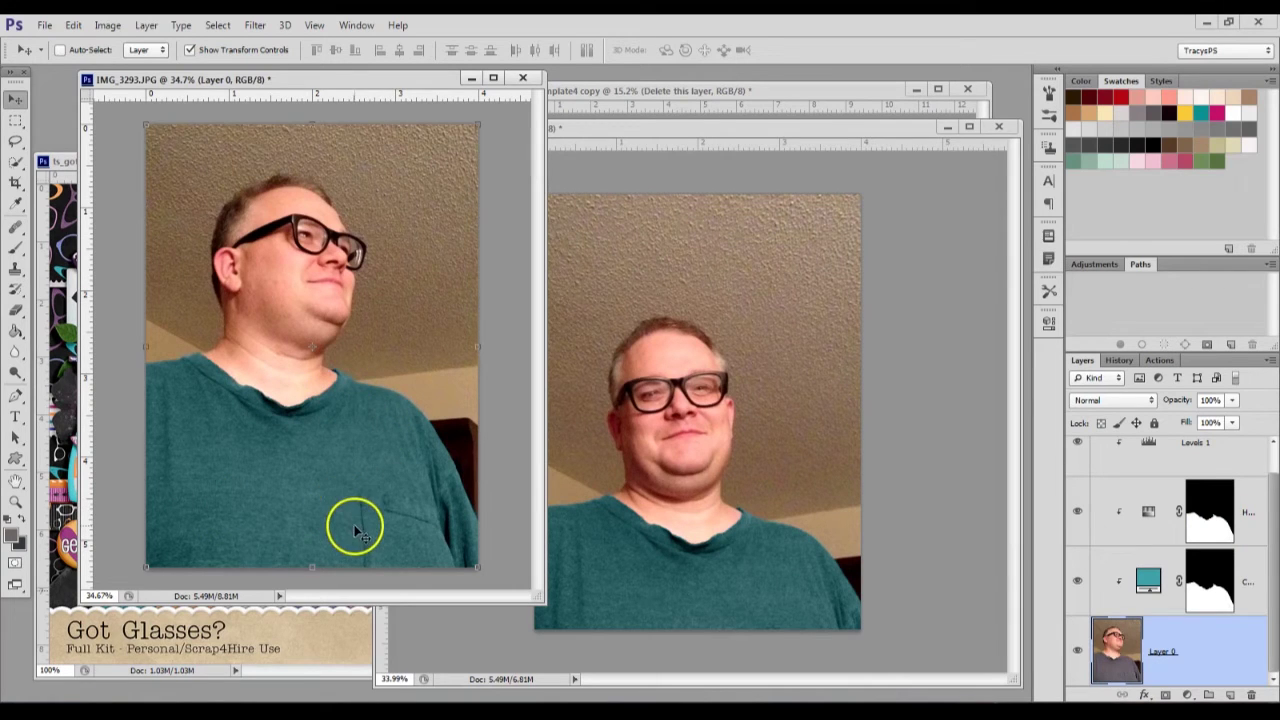
left_click(793, 621)
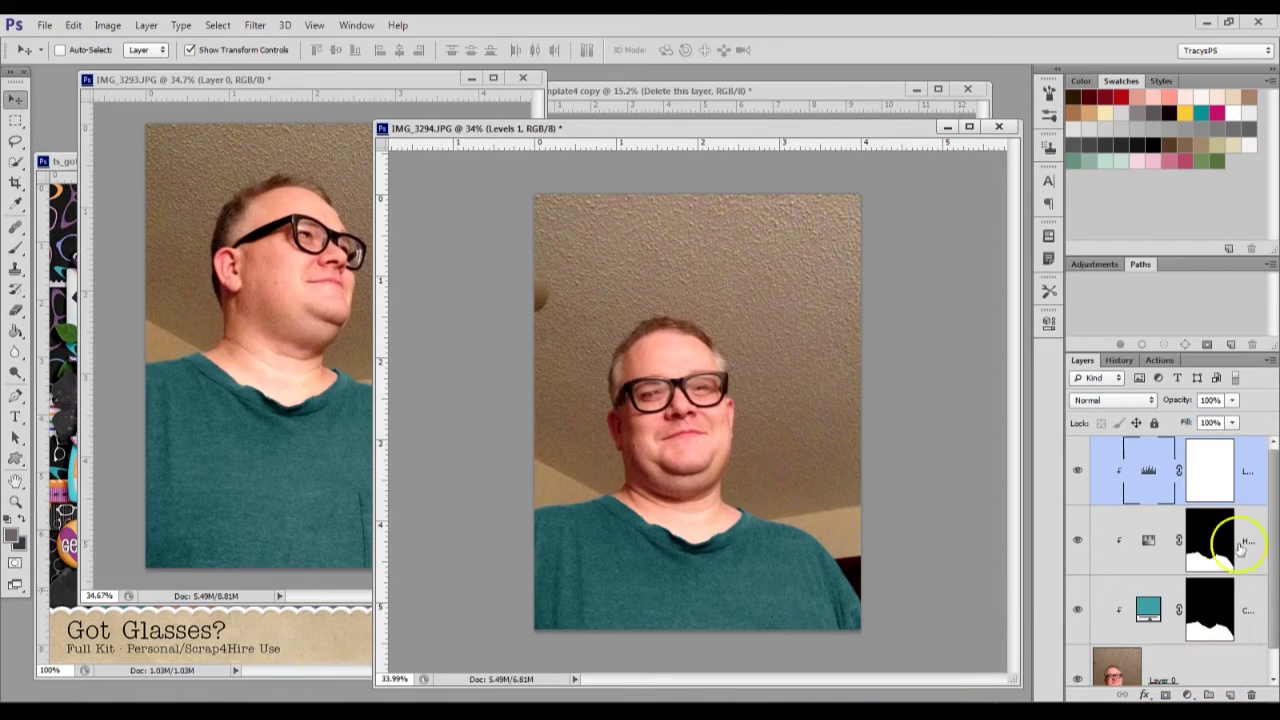
left_click(1220, 672, "shift")
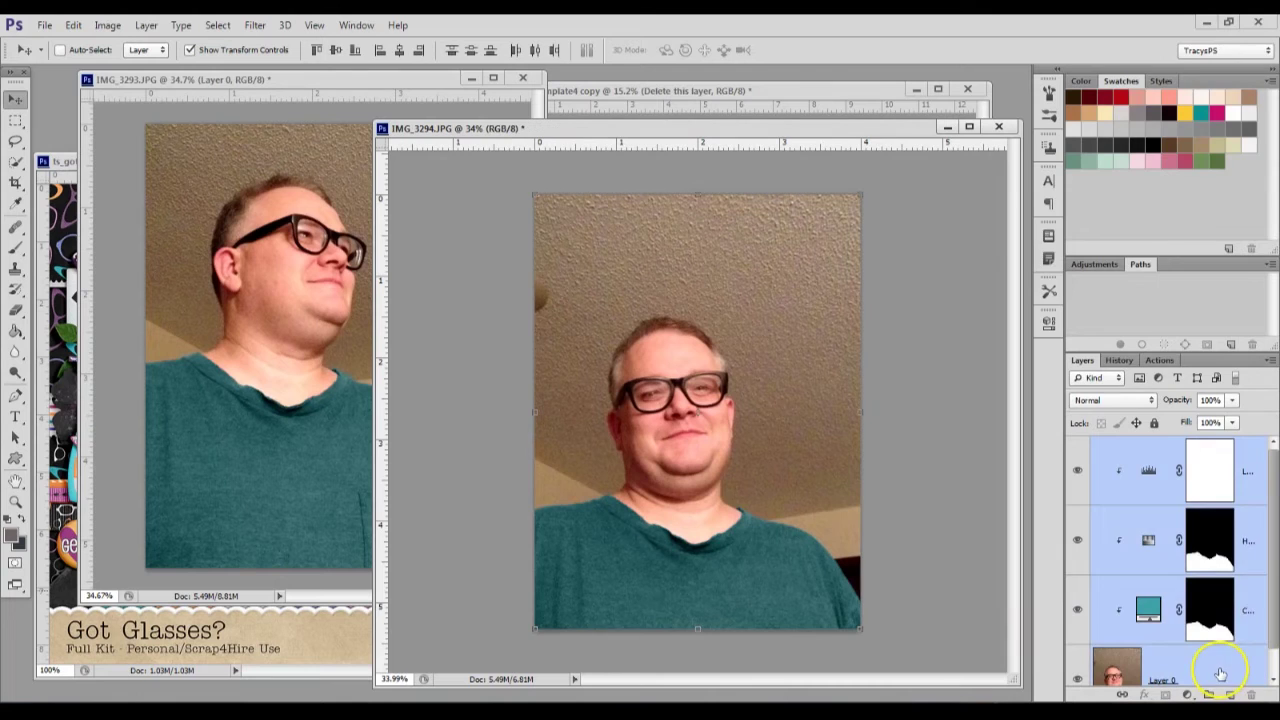
right_click(1220, 672)
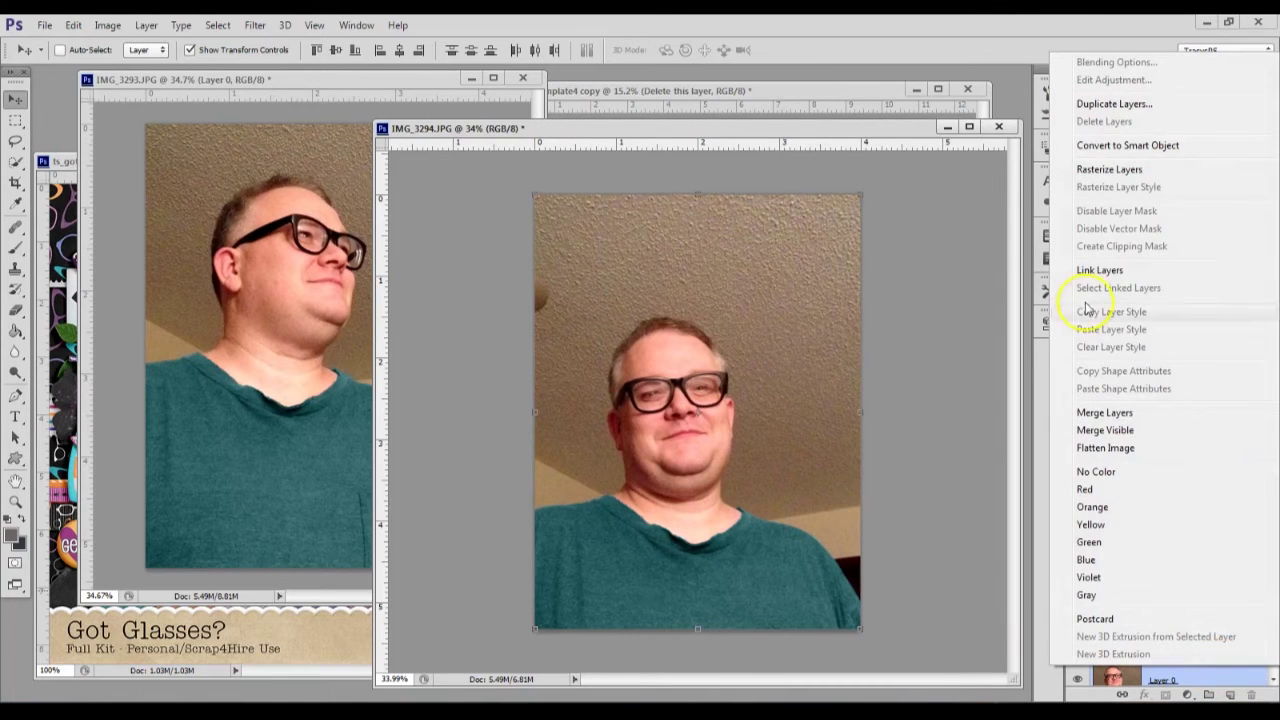
left_click(1145, 147)
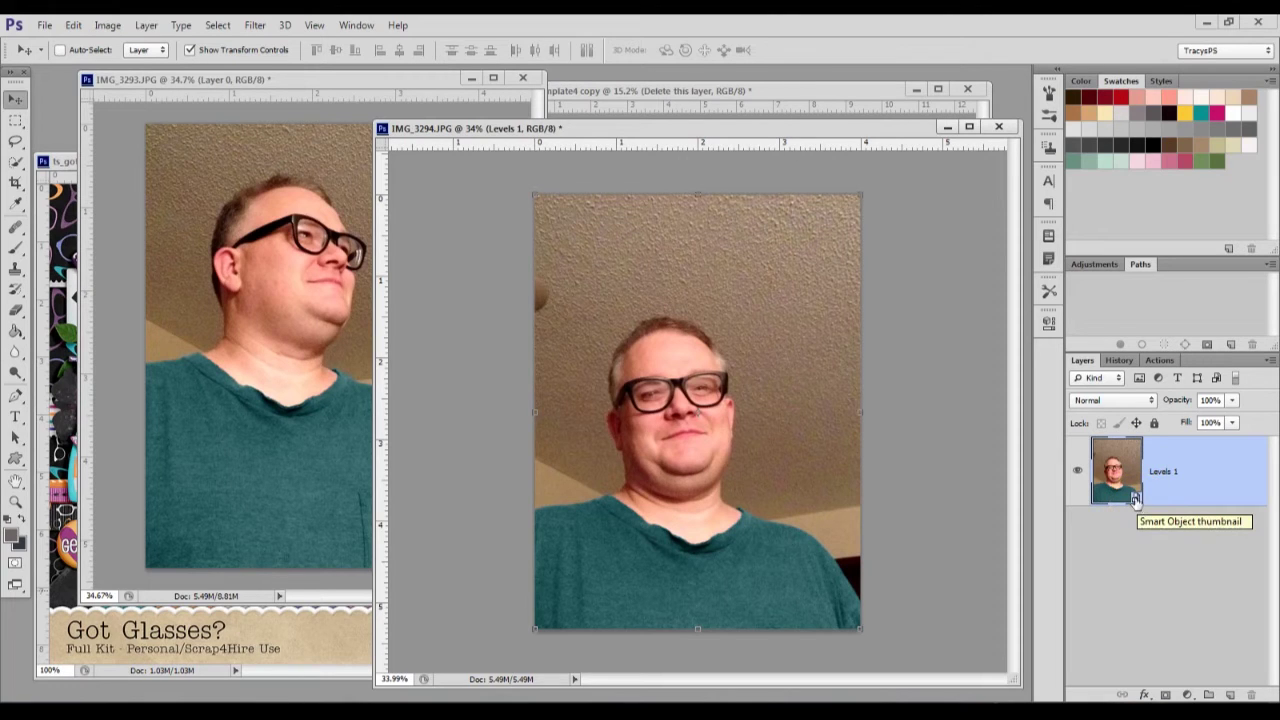
- Open the IMG_3294 Smart Object's contents to examine its editable layers, and close them without changes
double_click(1135, 498)
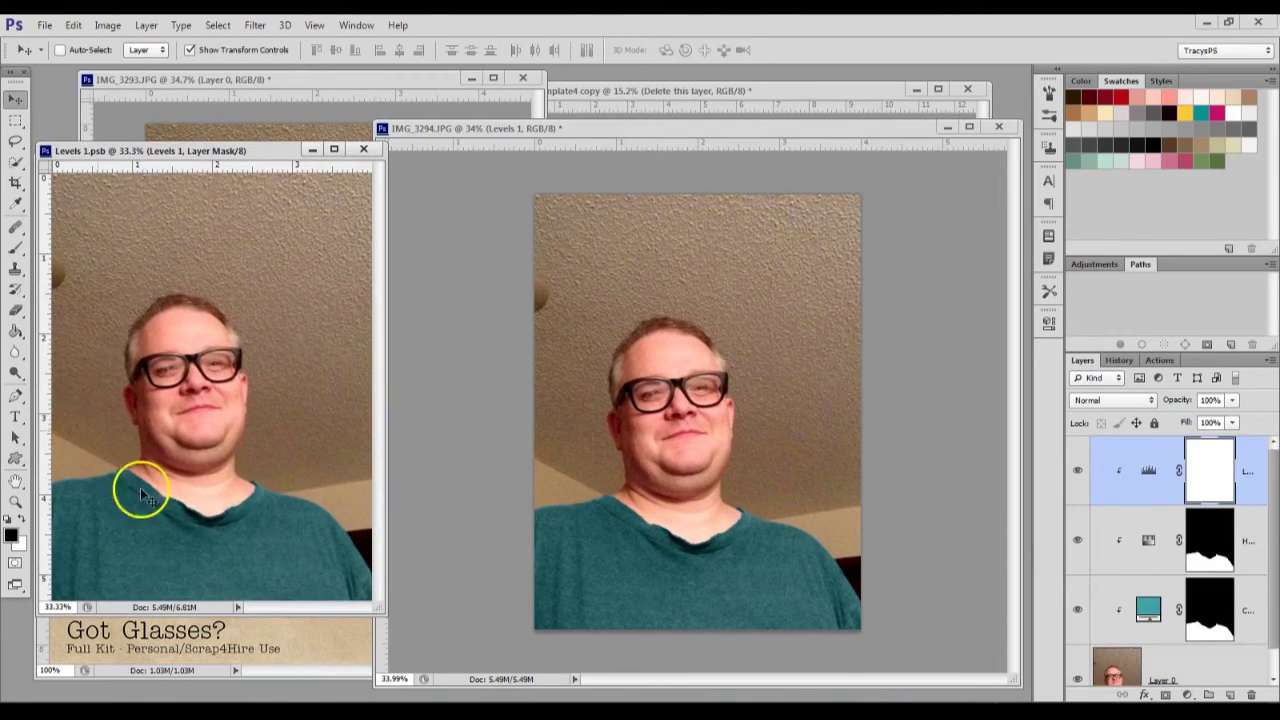
left_click_drag(200, 153, 304, 206)
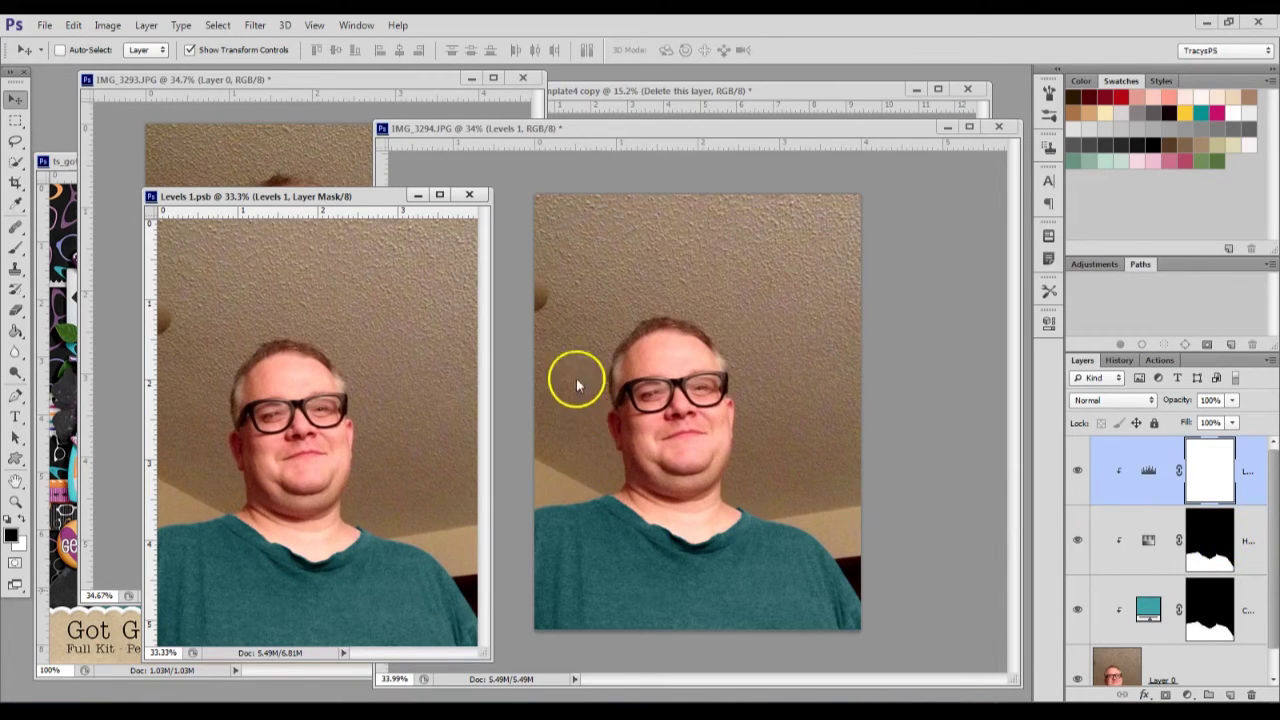
left_click(467, 196)
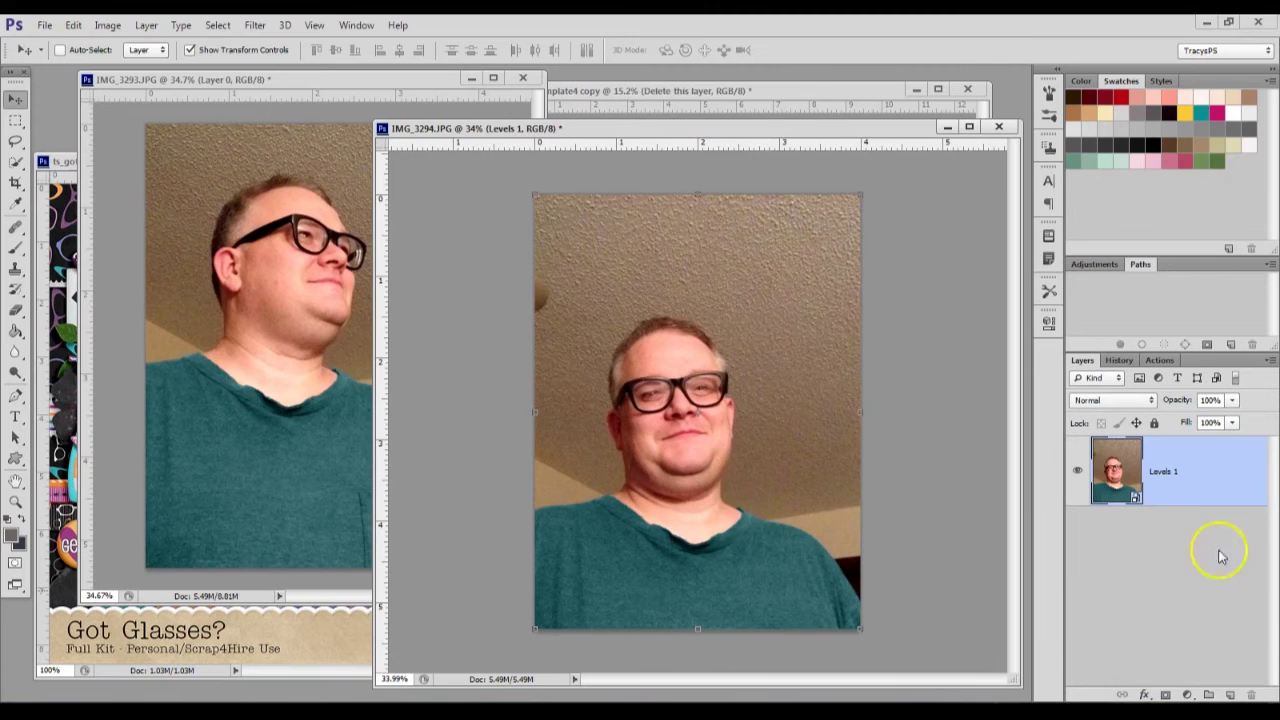
- Convert all of IMG_3293's layers, from Layer 0 up to Levels 1, into a Smart Object
left_click(368, 277)
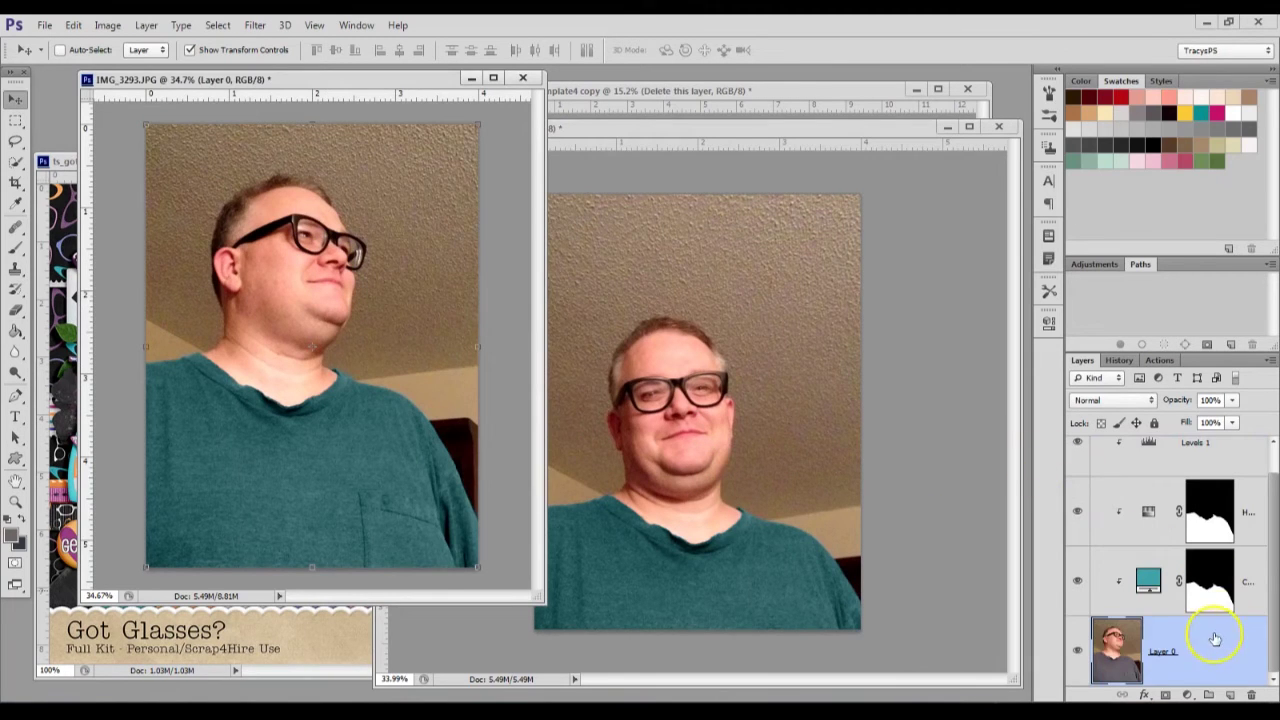
scroll(1215, 638, "up", 1)
left_click(1248, 467, "shift")
right_click(1248, 464)
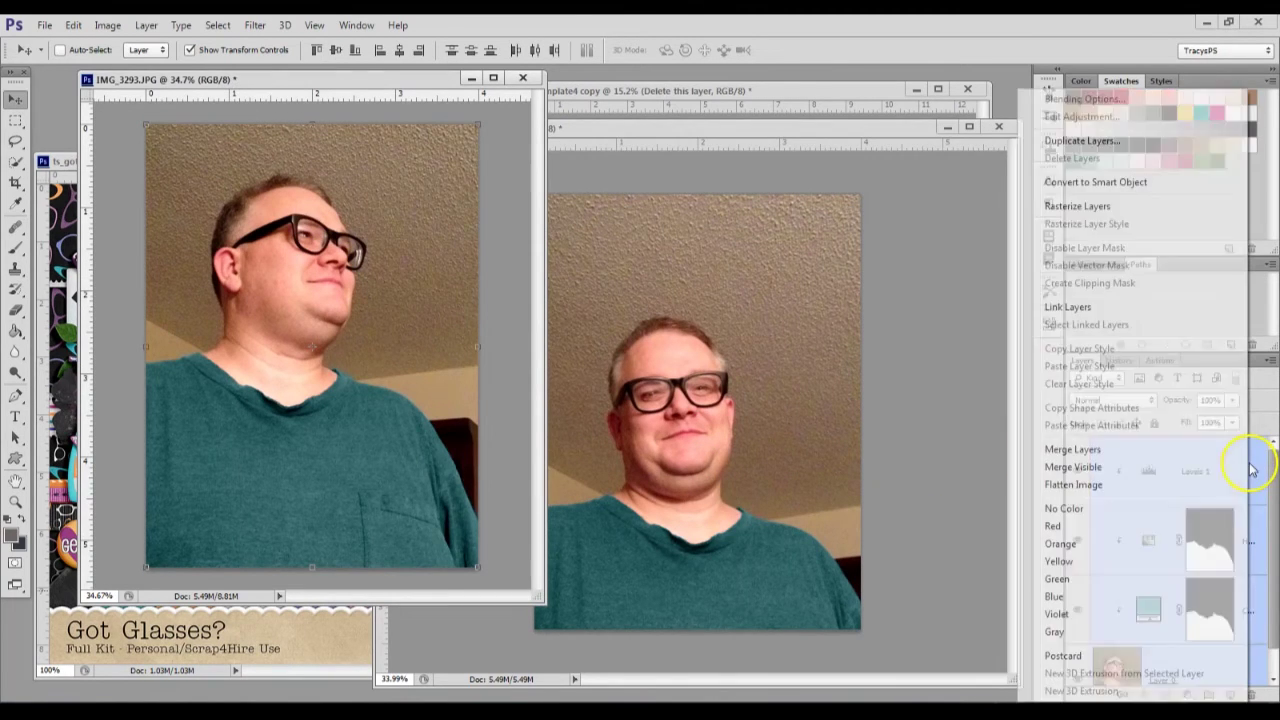
left_click(1120, 184)
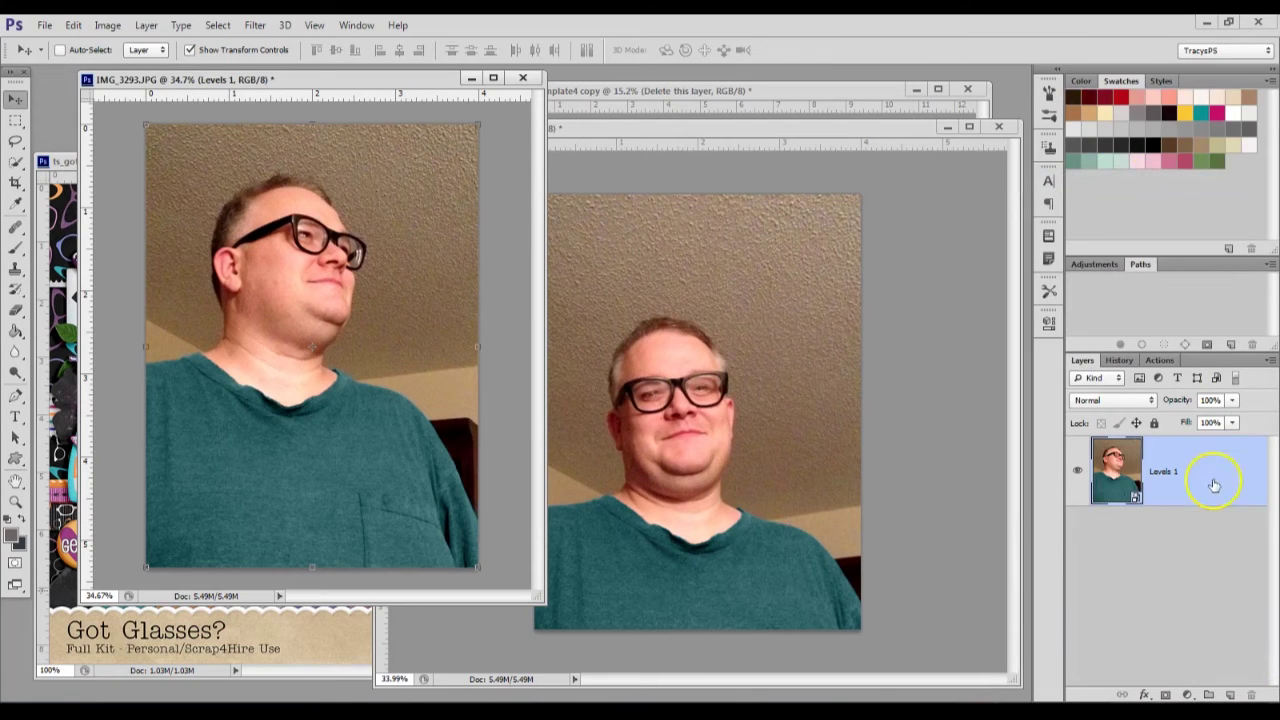
- Copy the IMG_3294 Smart Object into ts_wya2_template4 copy, directly above the Photo layer of the upper pair's right frame
left_click_drag(629, 131, 466, 225)
left_click(690, 197)
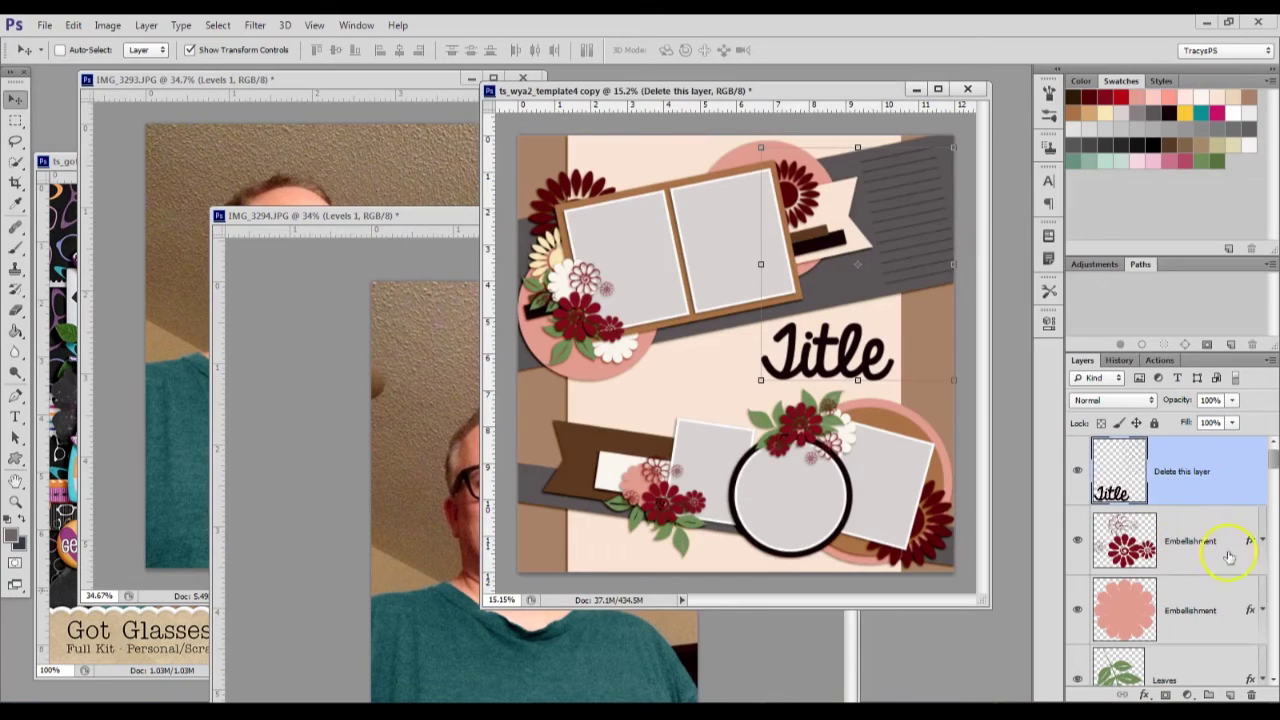
scroll(1228, 557, "down", 3)
scroll(1192, 551, "up", 8)
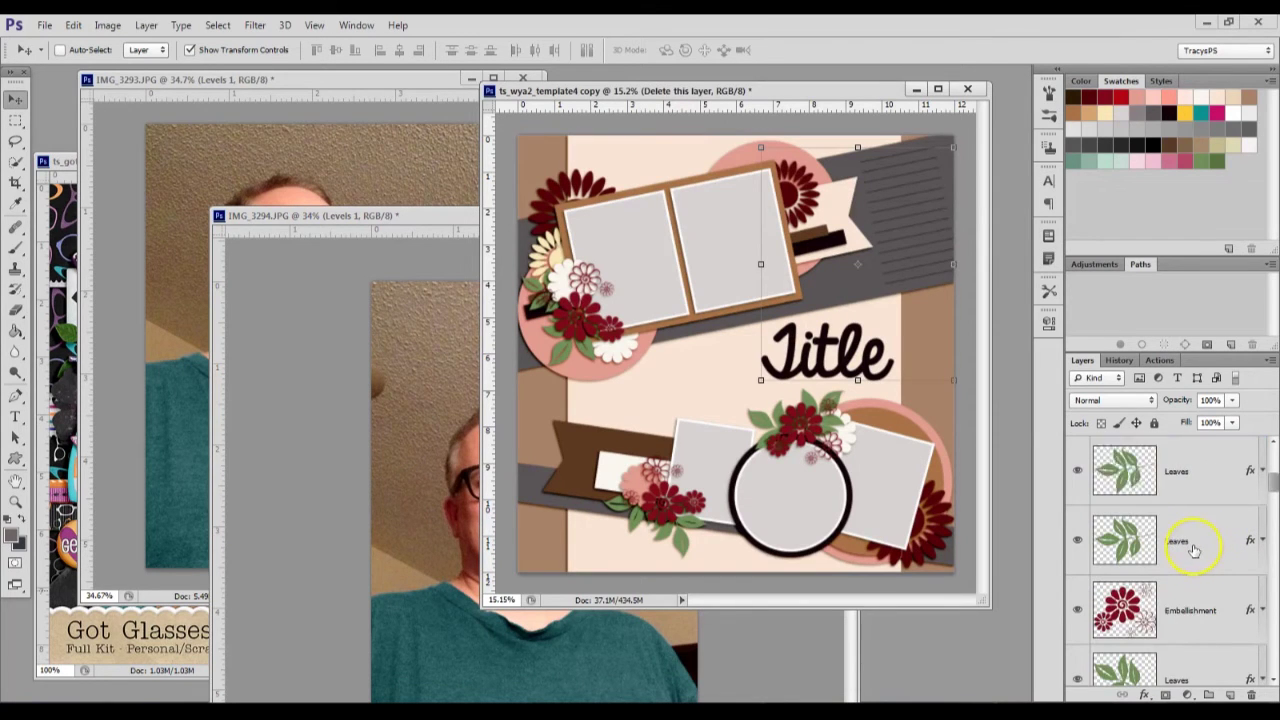
left_click(666, 249, "ctrl")
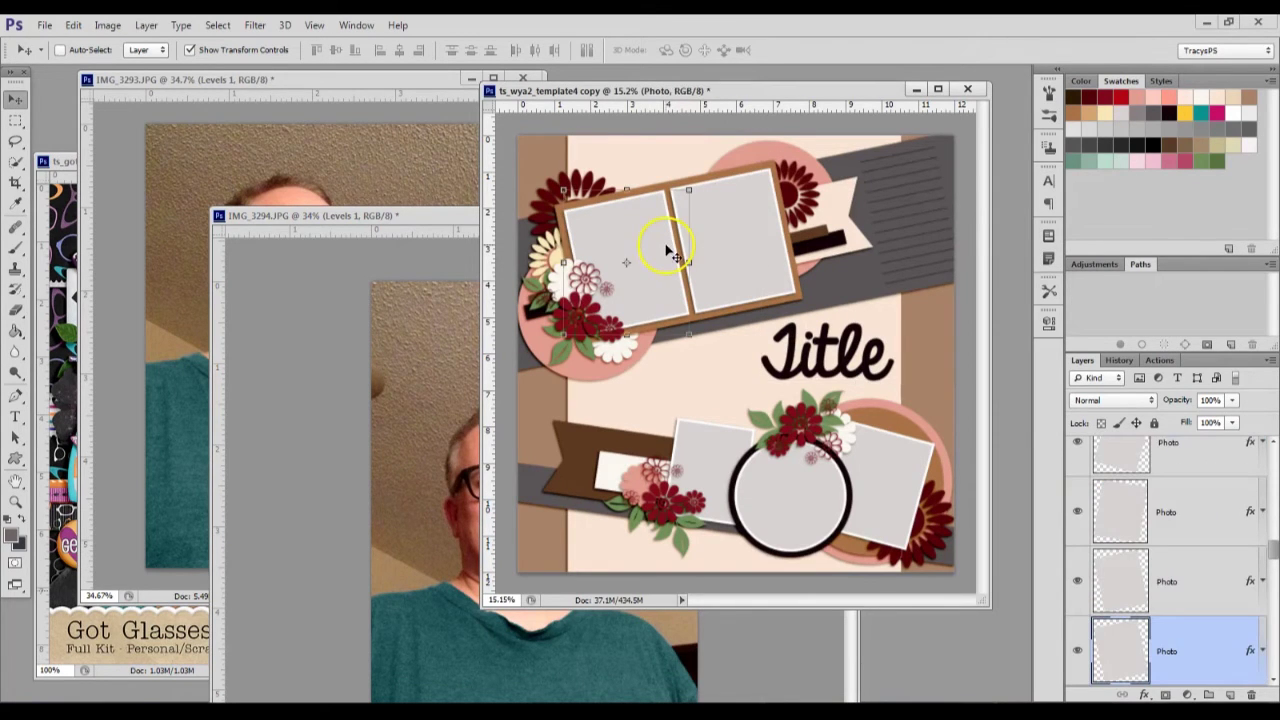
left_click(762, 268, "ctrl")
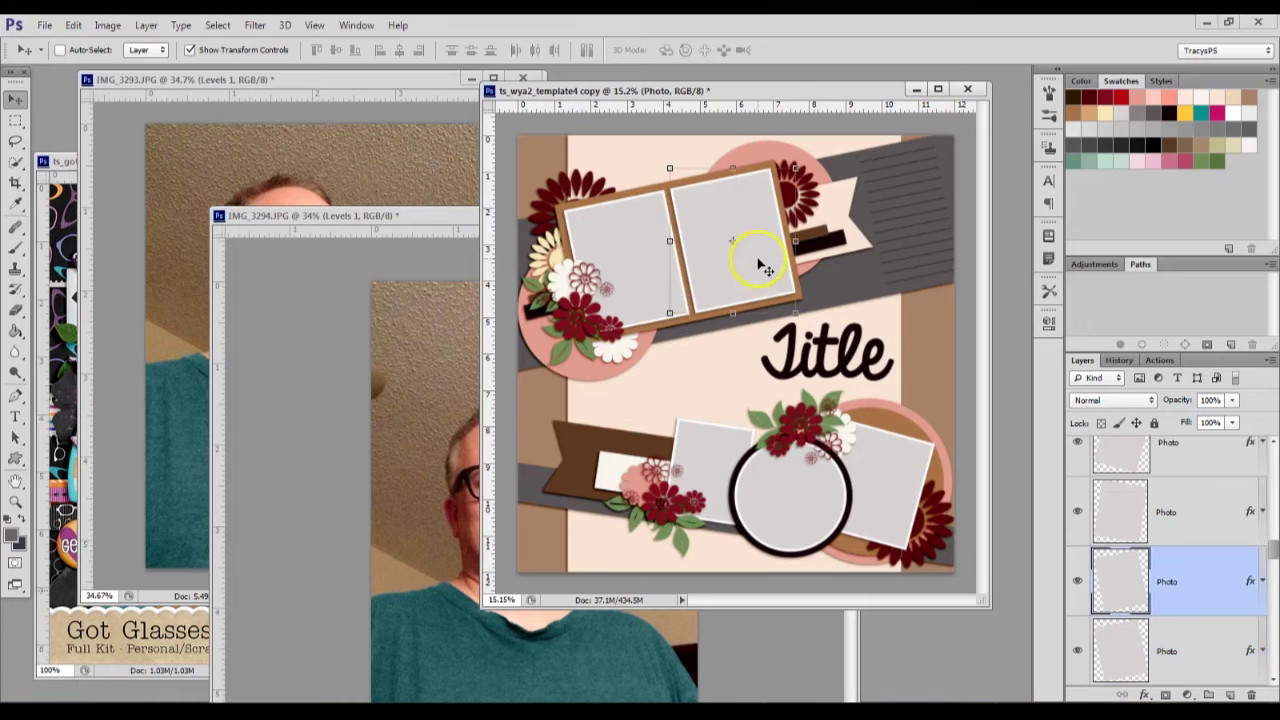
left_click(372, 525)
left_click_drag(529, 586, 743, 143)
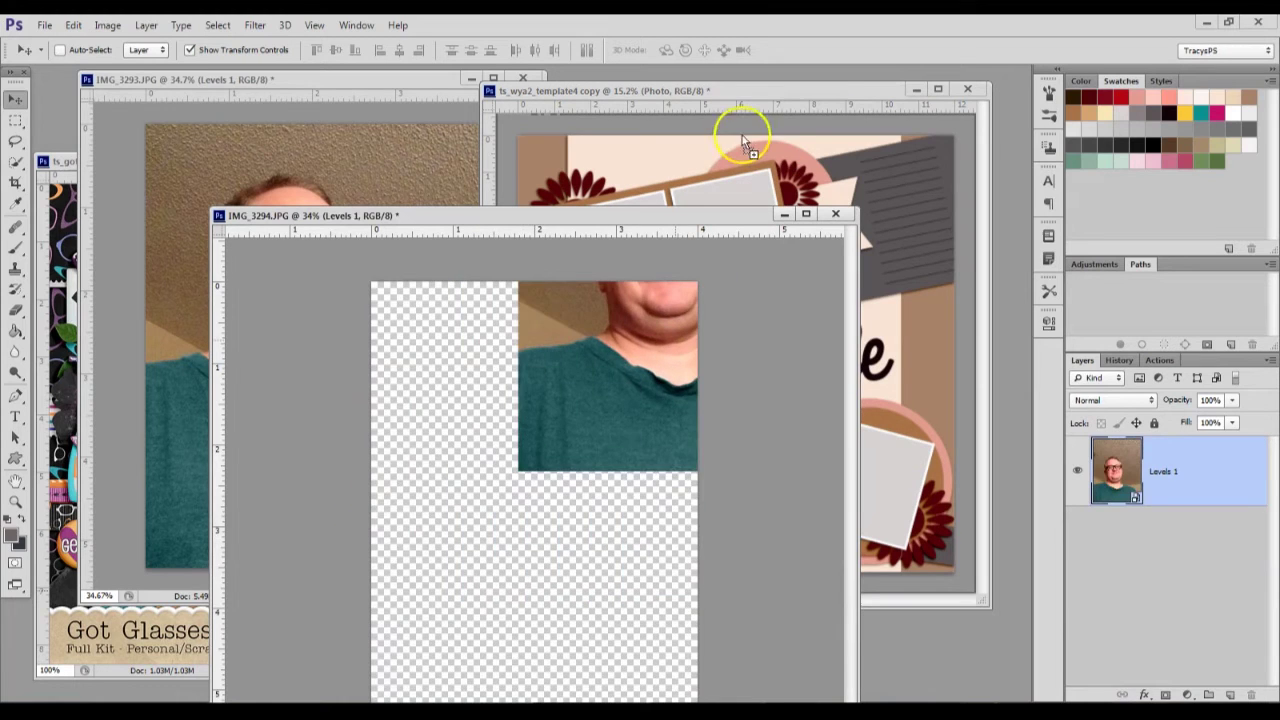
left_click_drag(743, 188, 790, 274)
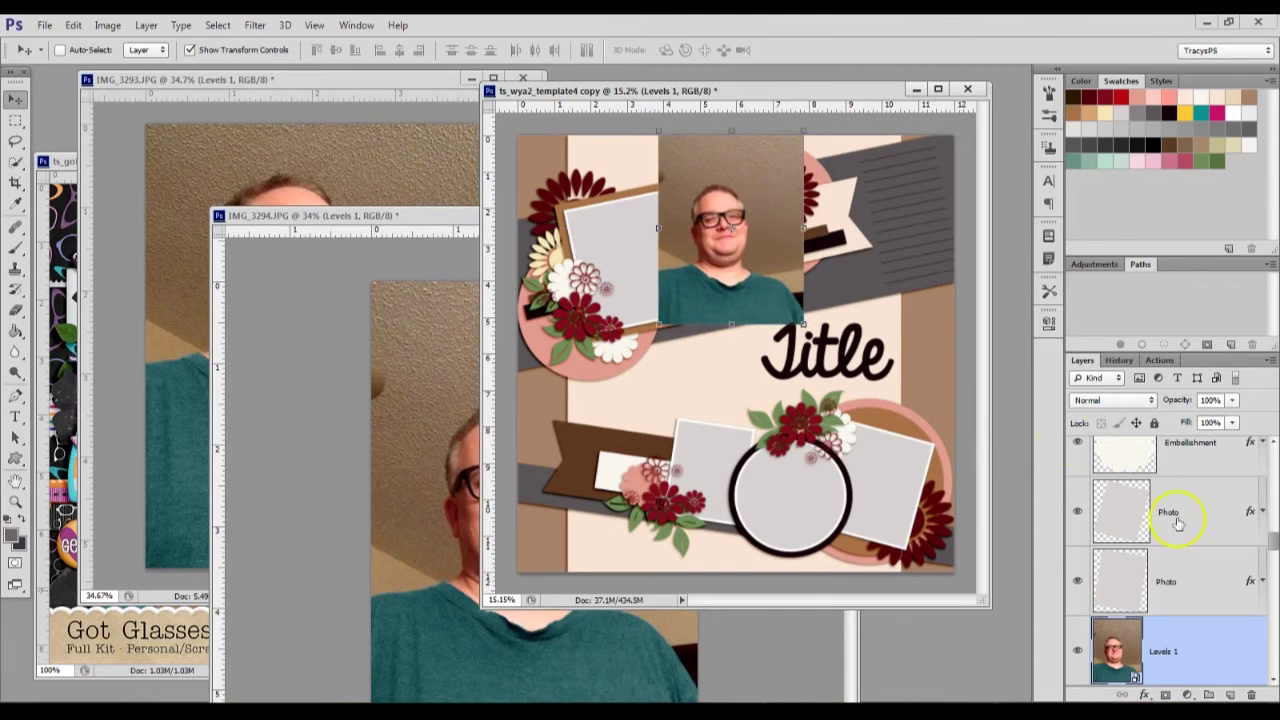
- Clip the IMG_3294 photo to the right frame's Photo layer and position the man inside the frame
scroll(1202, 595, "down", 2)
scroll(1170, 490, "down", 1)
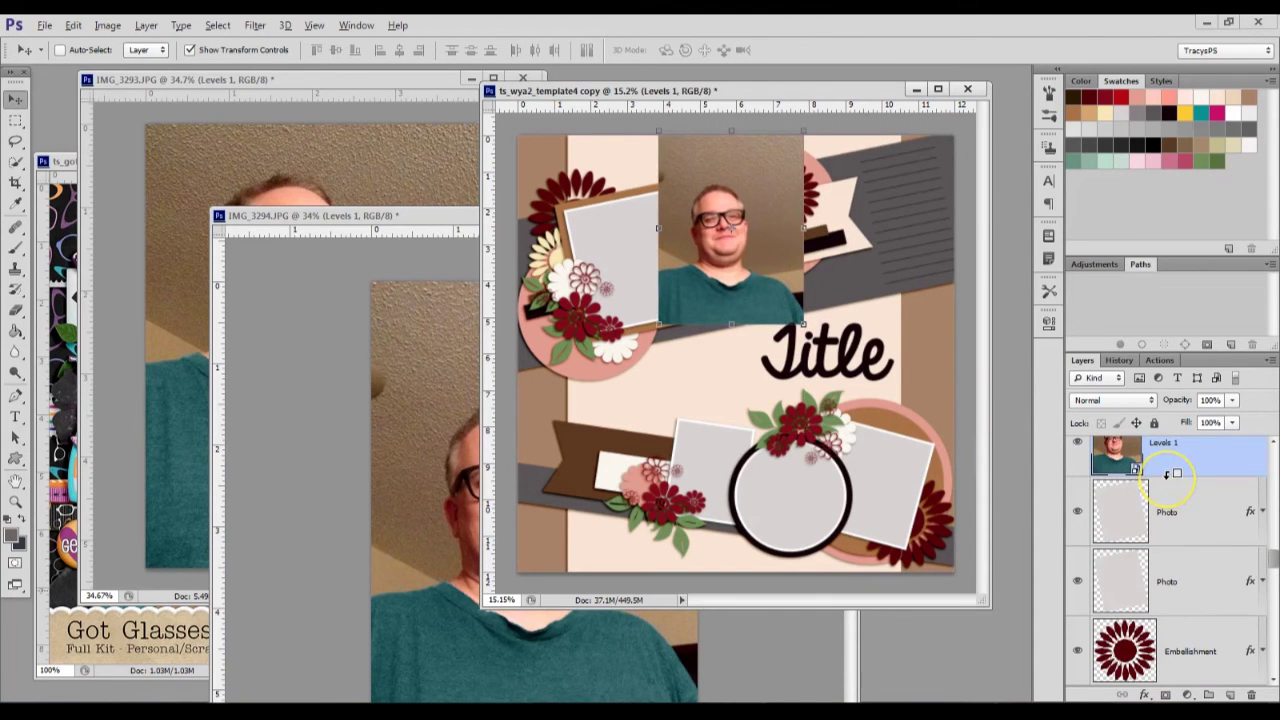
left_click(1168, 476, "alt")
left_click_drag(763, 251, 774, 259)
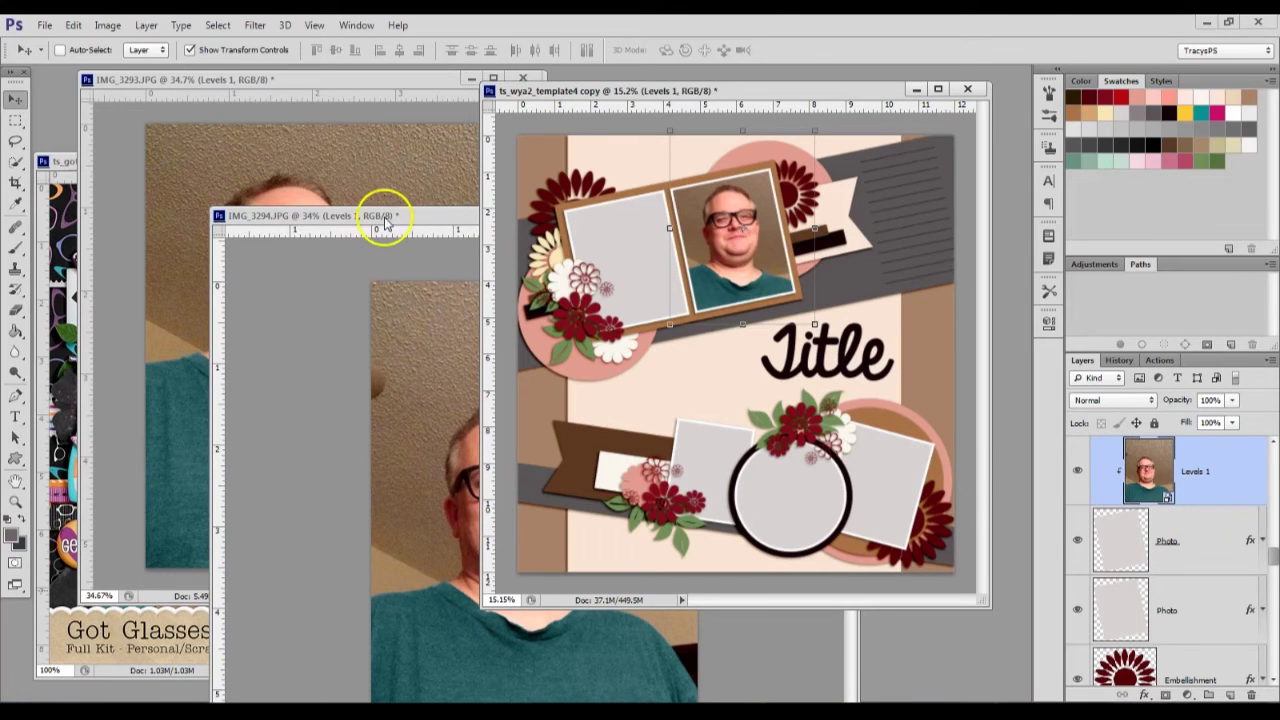
- Copy the IMG_3293 Smart Object into the template, directly above the Photo layer of the upper pair's left frame
left_click(354, 171)
left_click(613, 283)
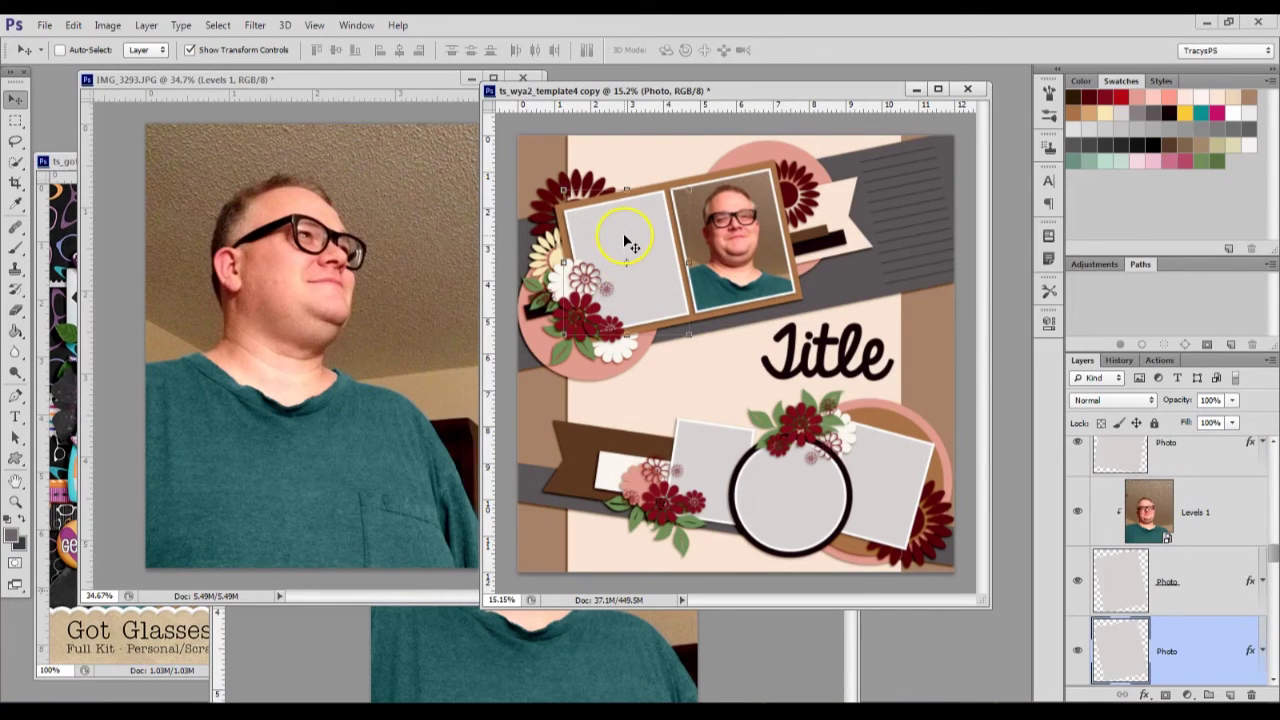
left_click(391, 234)
left_click_drag(303, 322, 632, 262)
left_click_drag(729, 357, 617, 269)
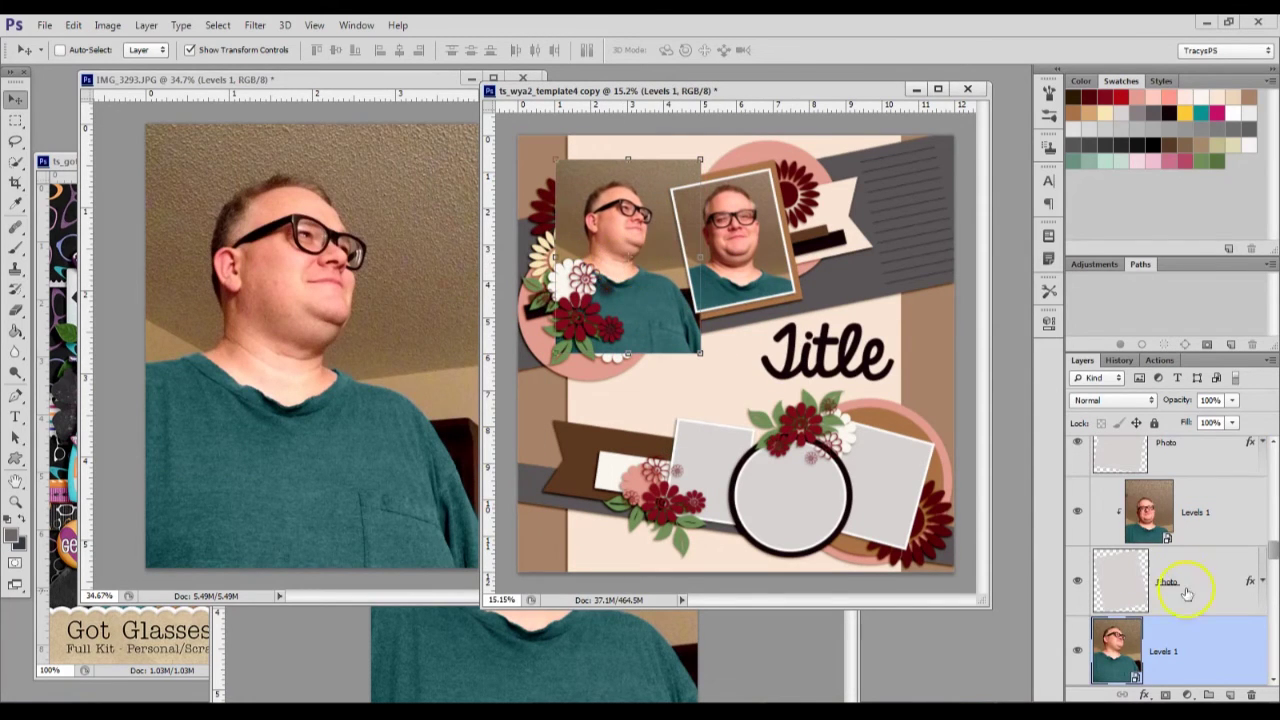
- Clip the IMG_3293 photo to the left frame's Photo layer and move it down slightly to fit the man in the frame
scroll(1186, 590, "down", 2)
left_click(1170, 547, "alt")
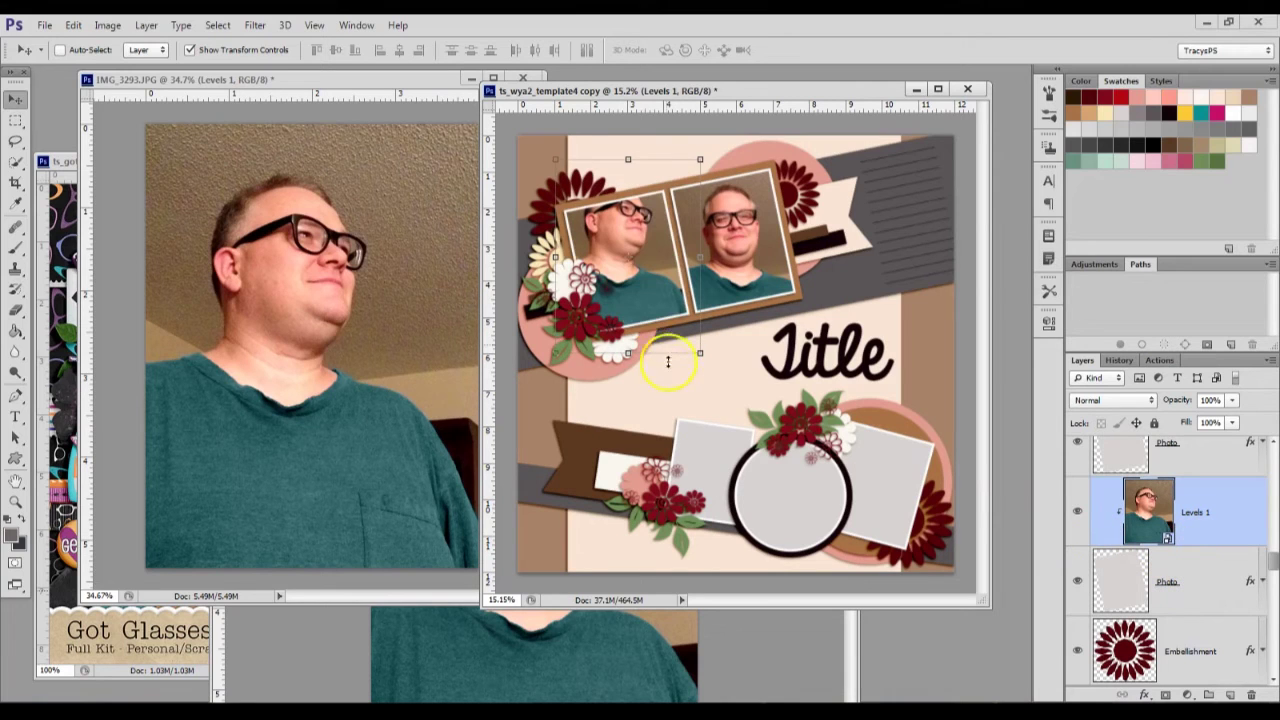
mouse_move(651, 289)
left_mouse_down()
mouse_move(640, 294)
mouse_move(660, 305)
left_mouse_up()
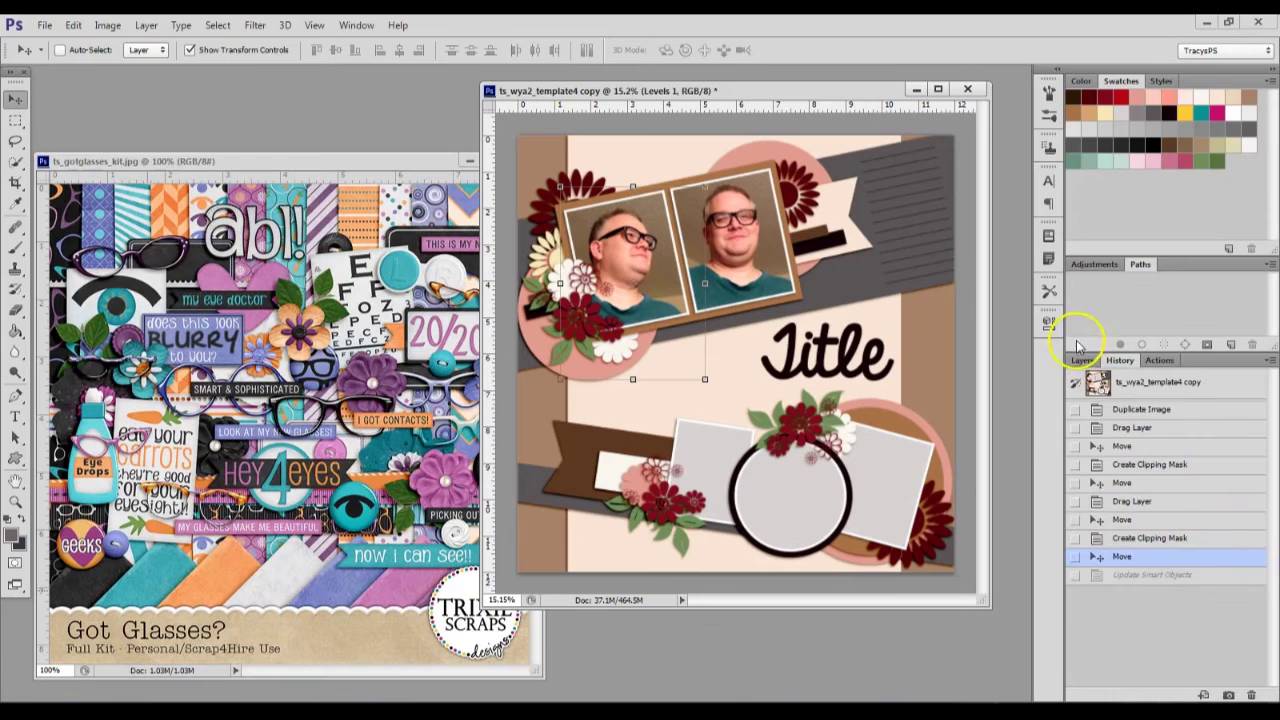
- Open the contents of the left frame's Smart Object from the template for editing
left_click(1081, 360)
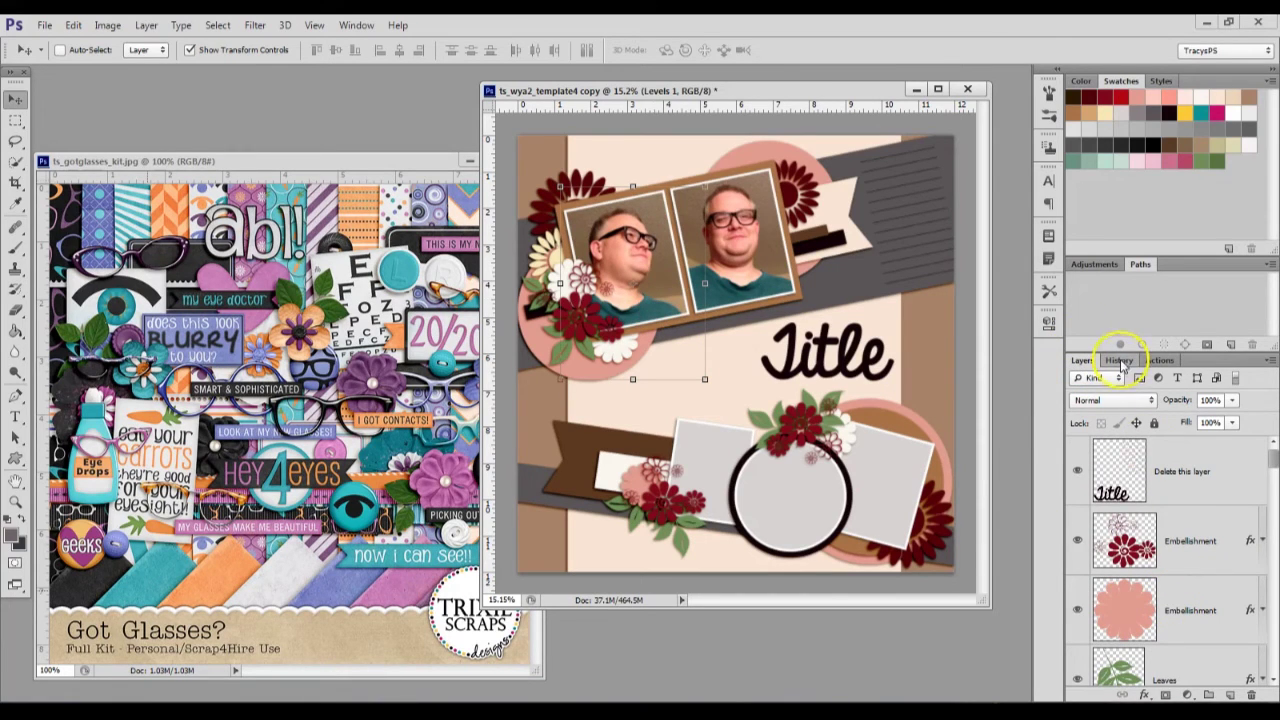
left_click(655, 295, "ctrl")
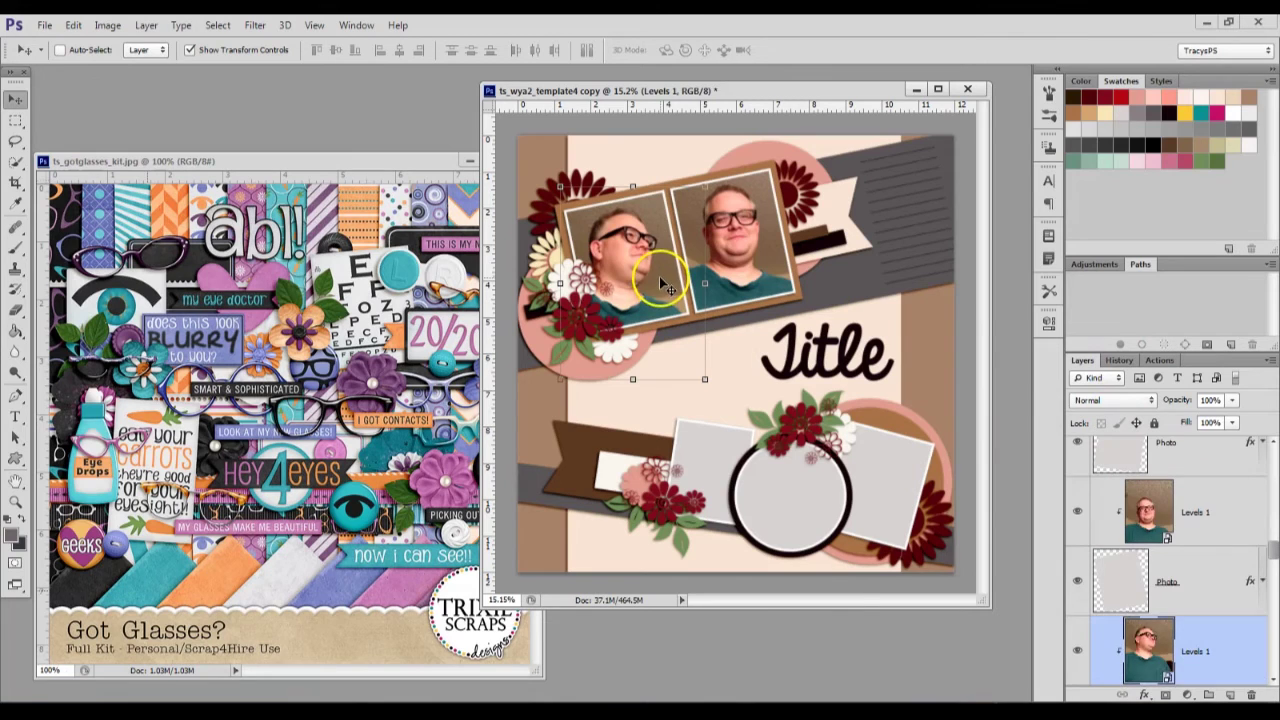
double_click(1145, 650)
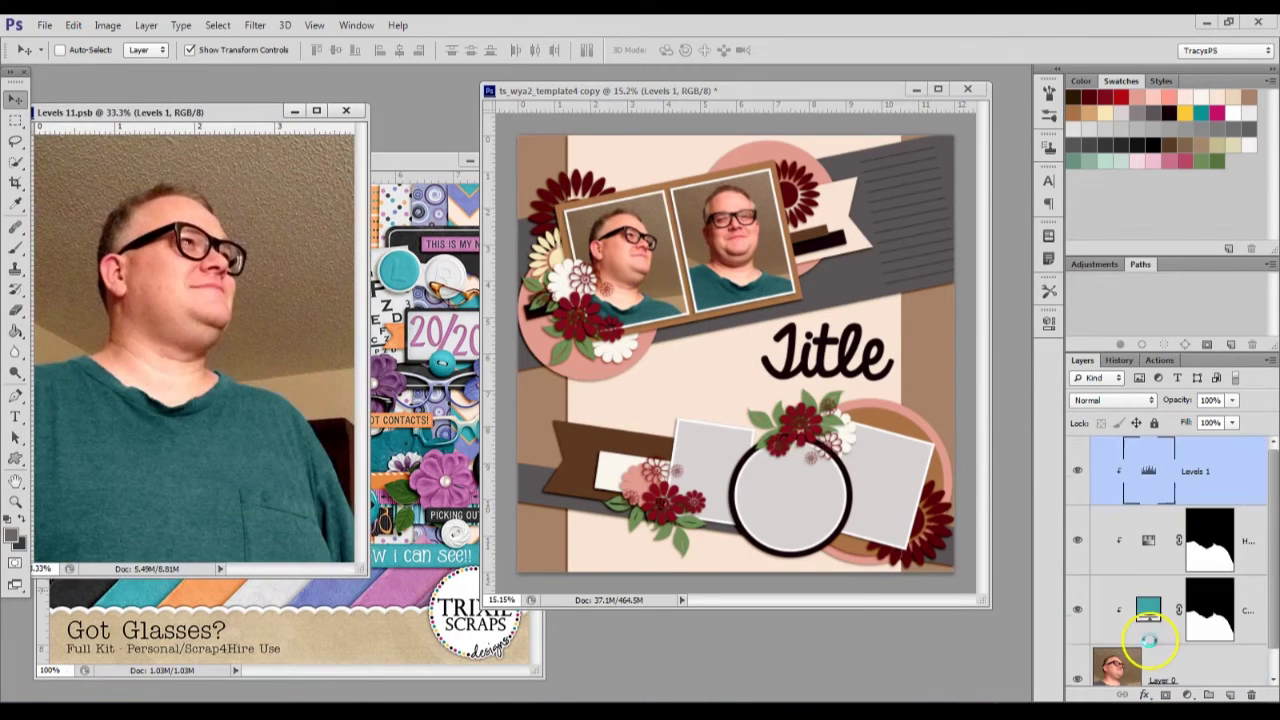
- Set the Hue of the Hue/Saturation 1 layer to +37, save the Smart Object's contents and close them
left_click(1148, 540)
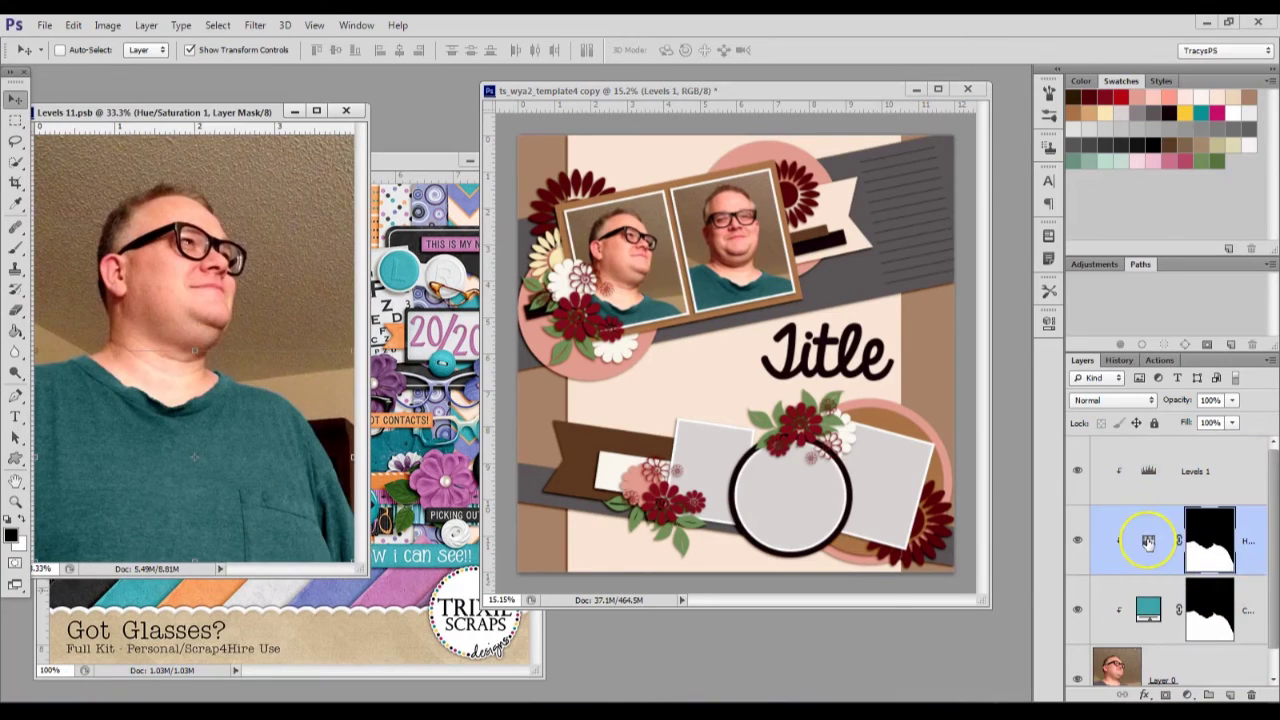
double_click(1148, 540)
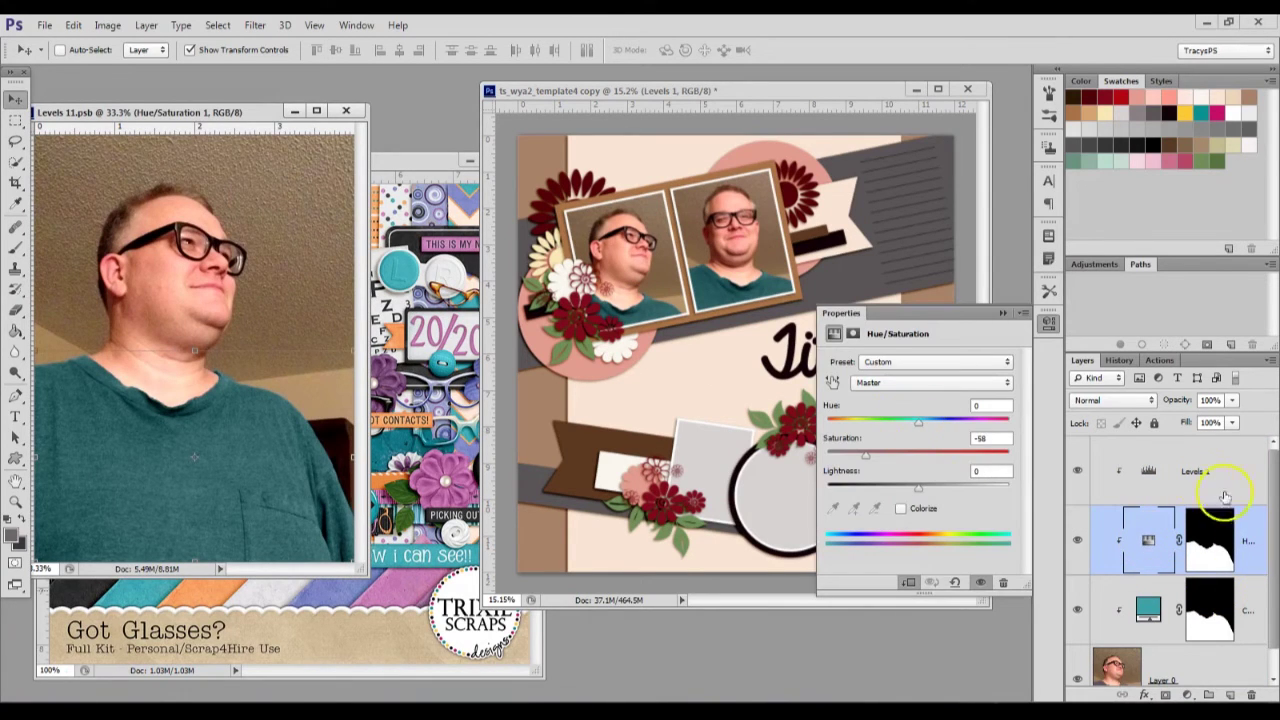
left_click_drag(920, 422, 953, 428)
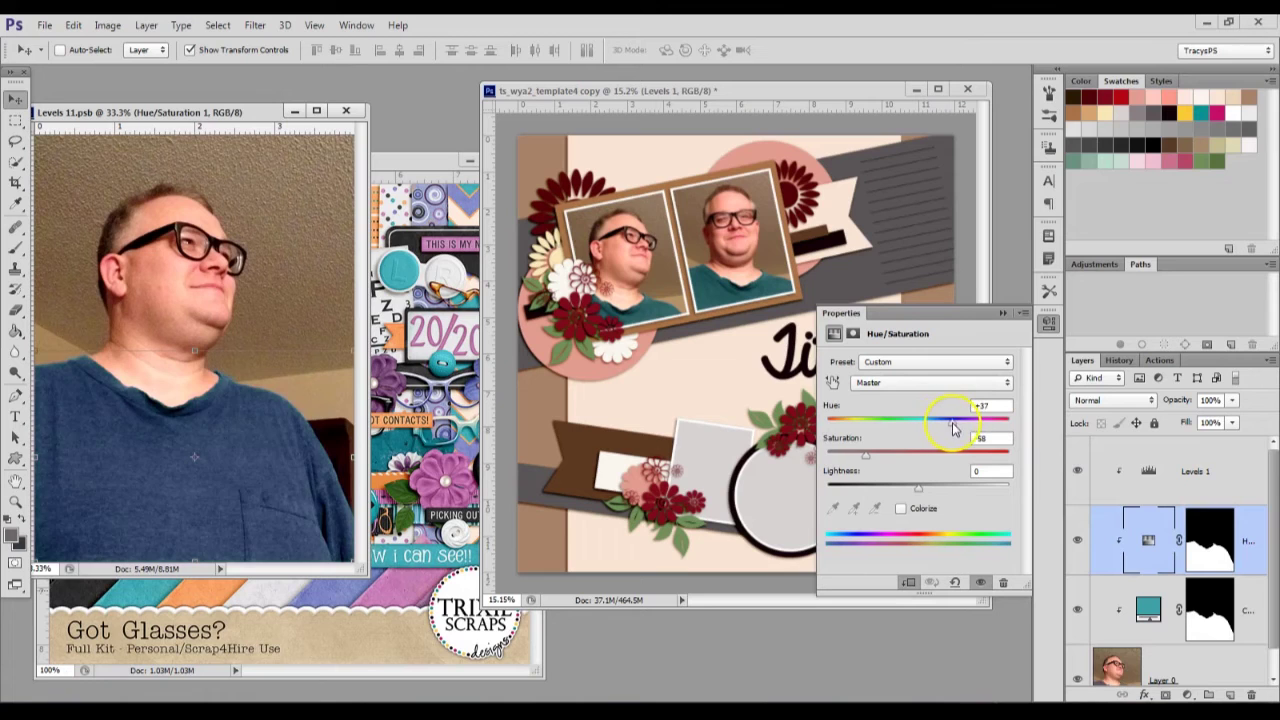
left_click(1003, 313)
key("ctrl+s")
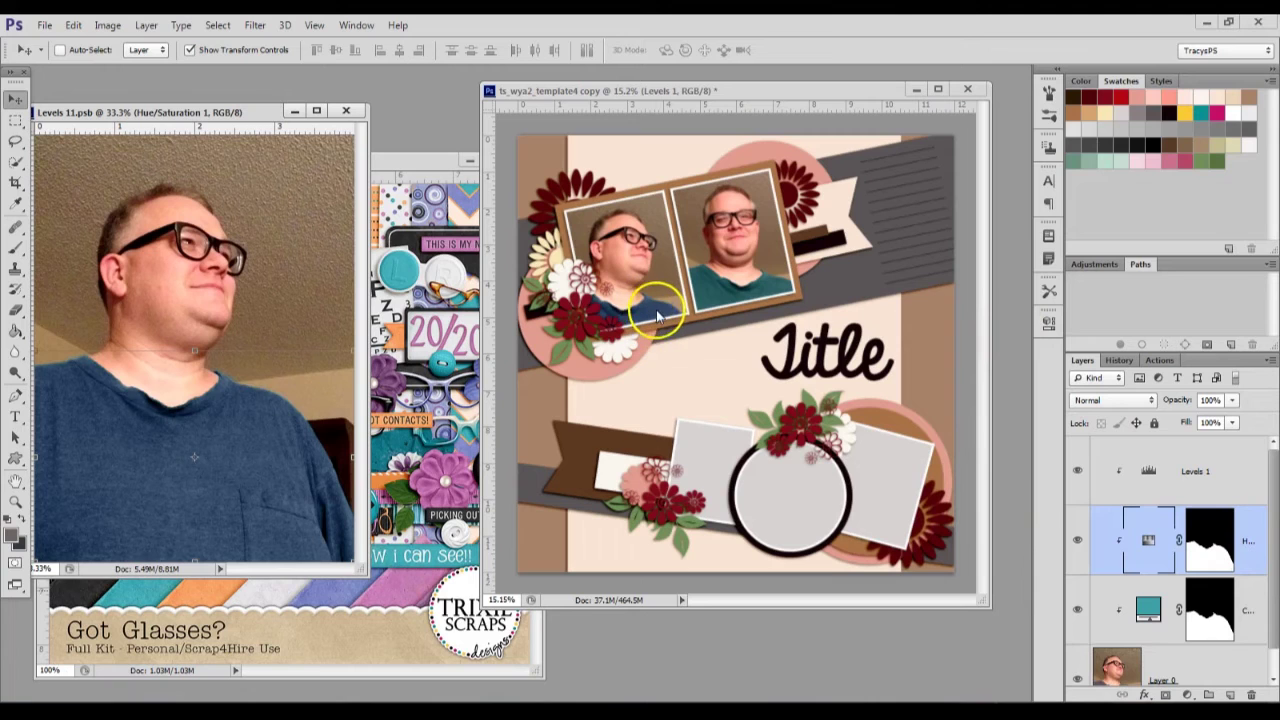
left_click(346, 110)
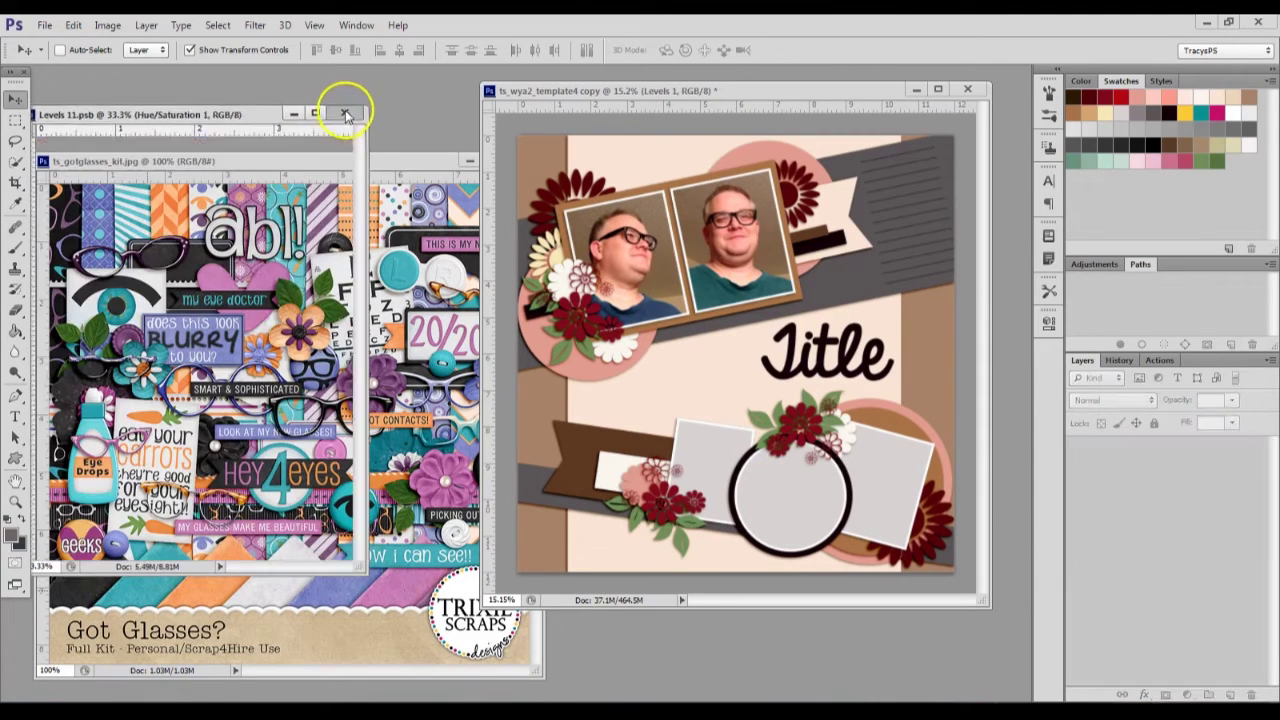
- Revert the template's history to the Move state before the Smart Object update, restoring the teal shirt in the left frame
left_click(1118, 360)
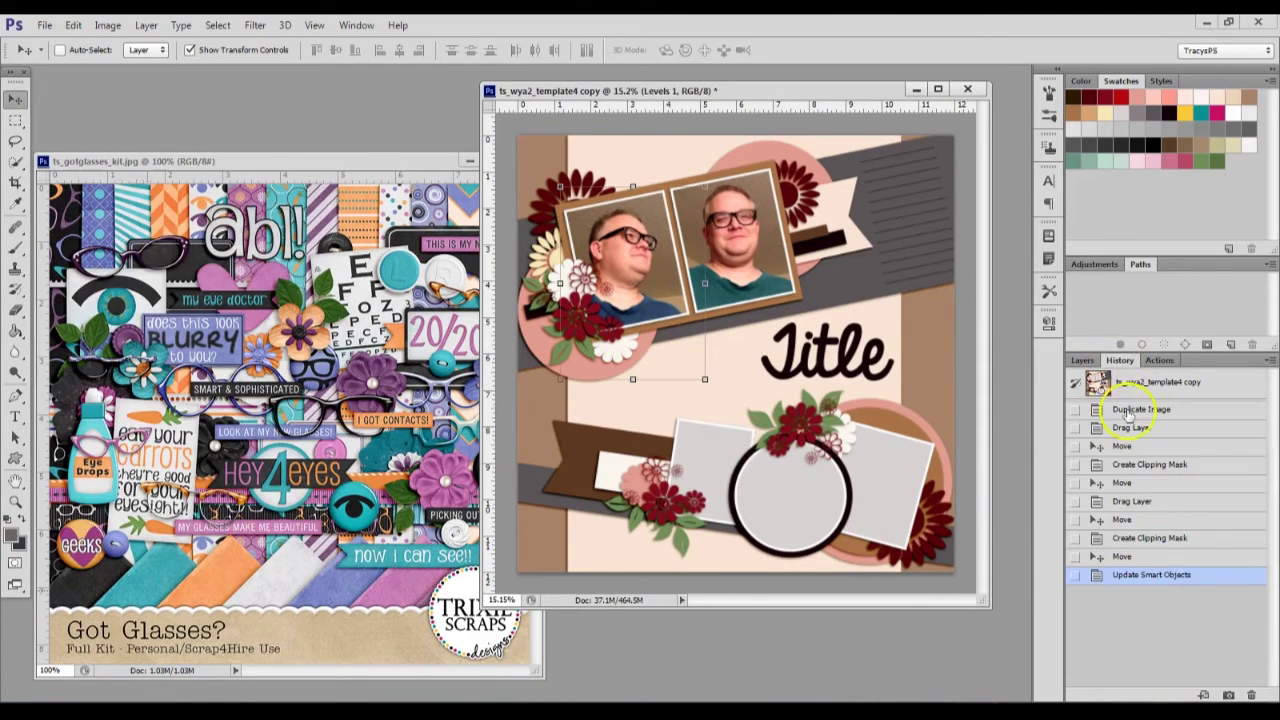
left_click(1123, 556)
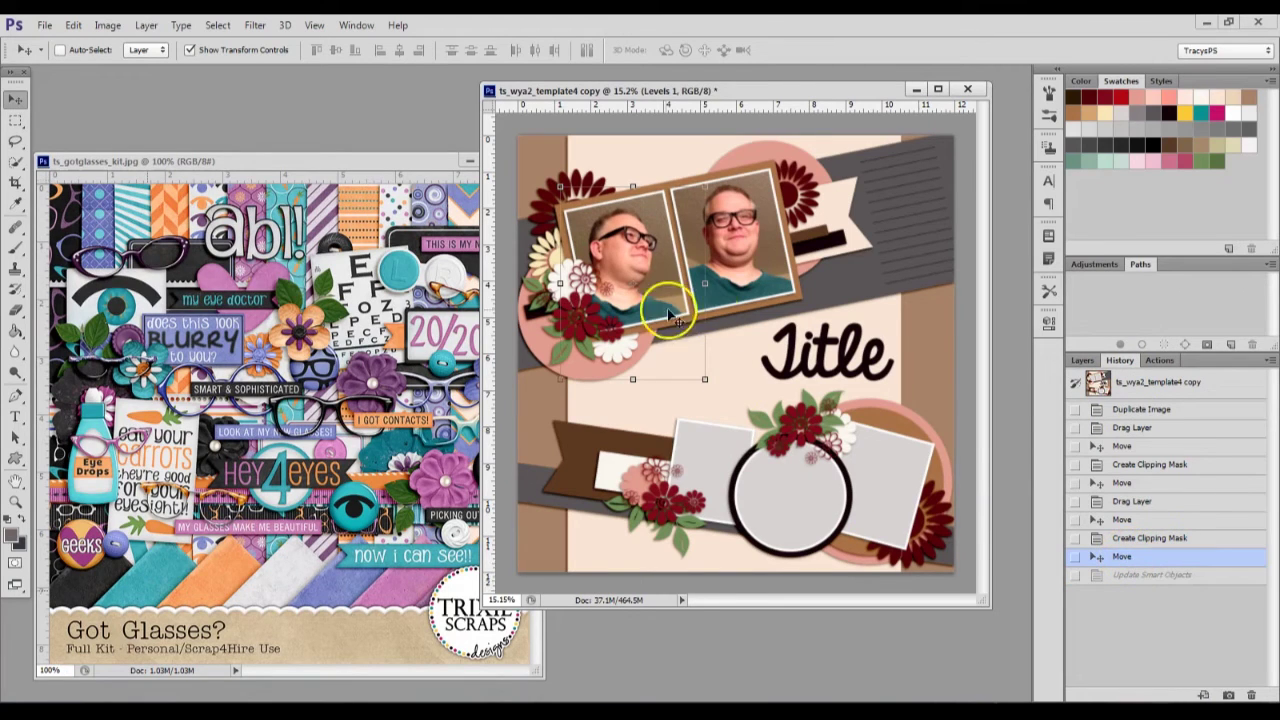
left_click(1082, 360)
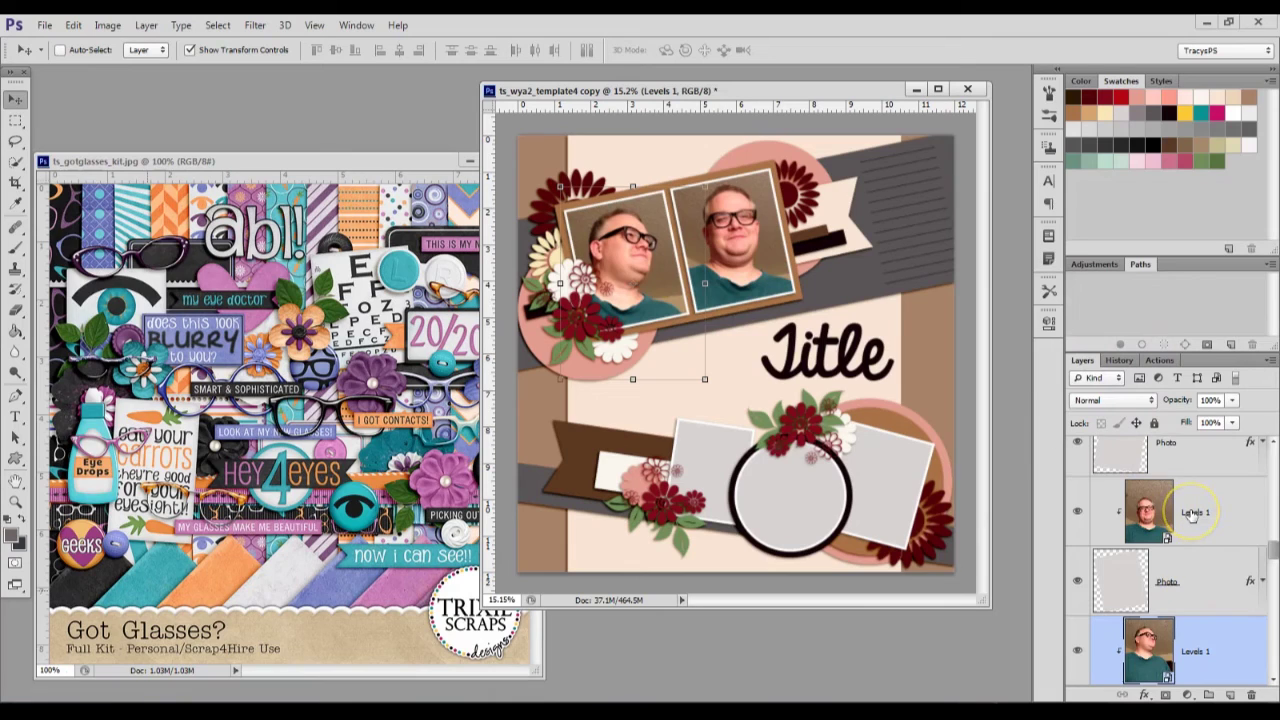
left_click(1132, 515)
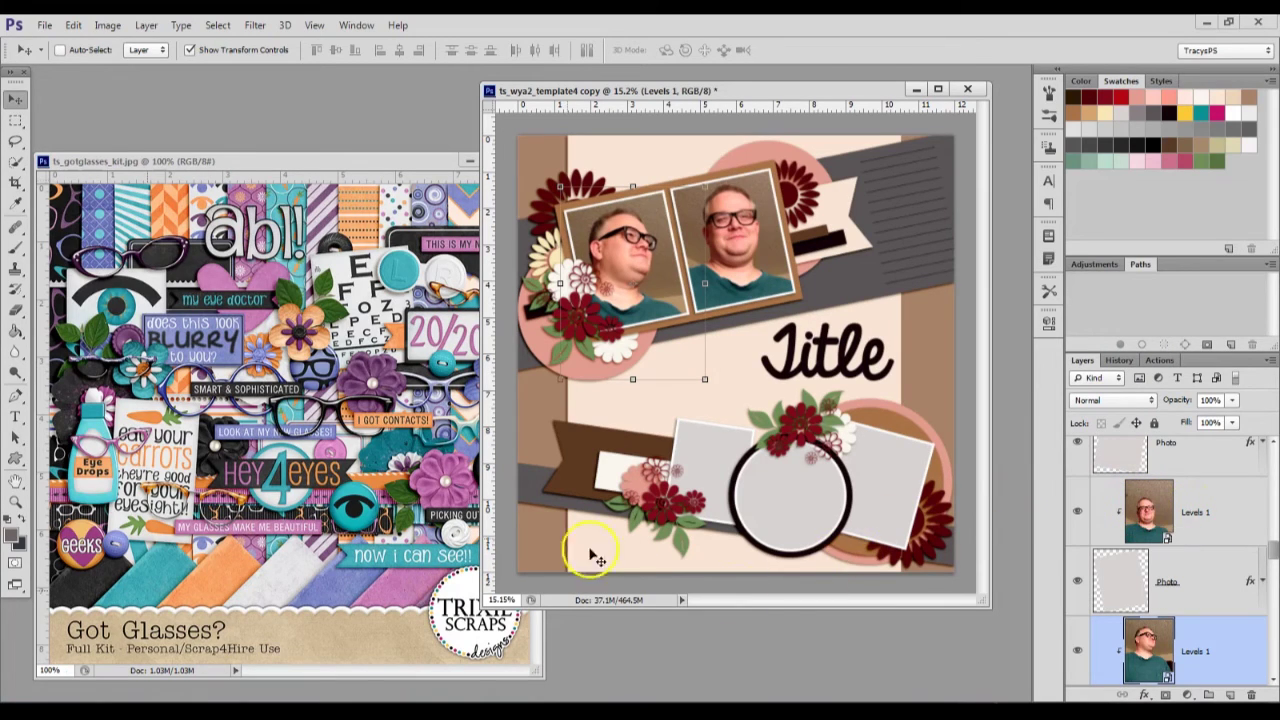
- Select the papers, ribbon, photo frames and circles of the lower cluster and delete them from the template
left_click(558, 480, "ctrl")
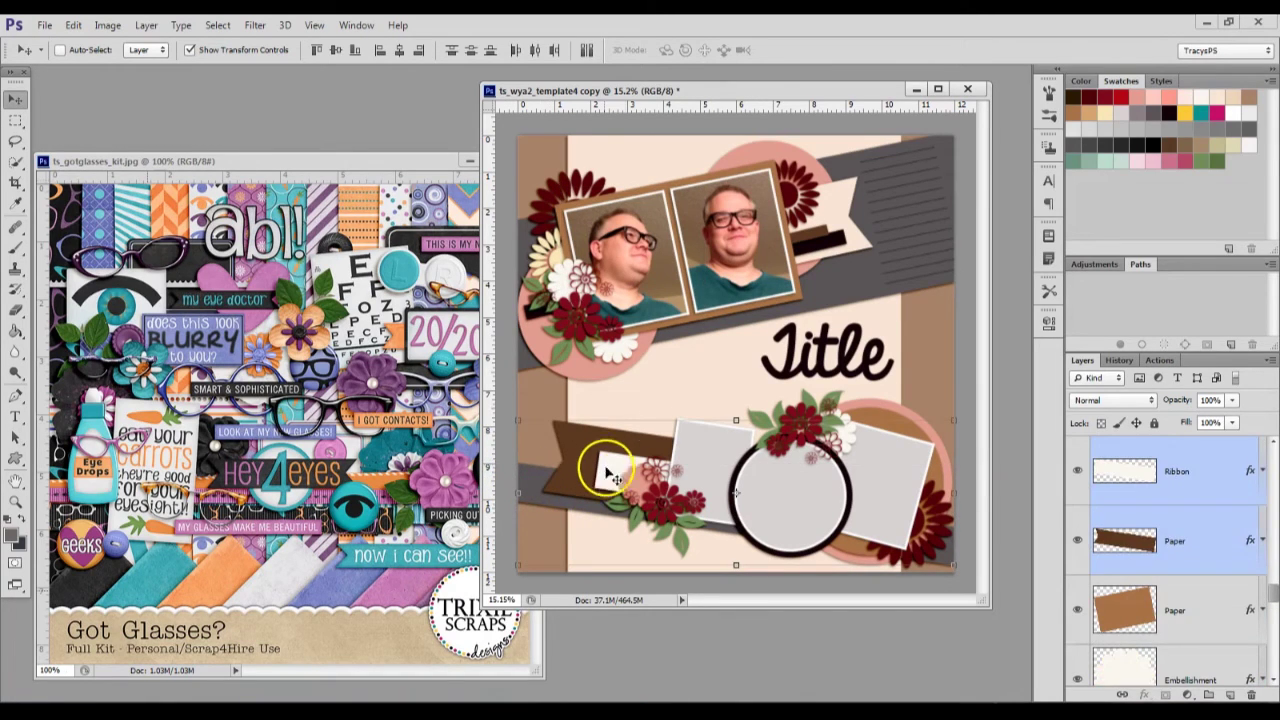
left_click(700, 502, "ctrl")
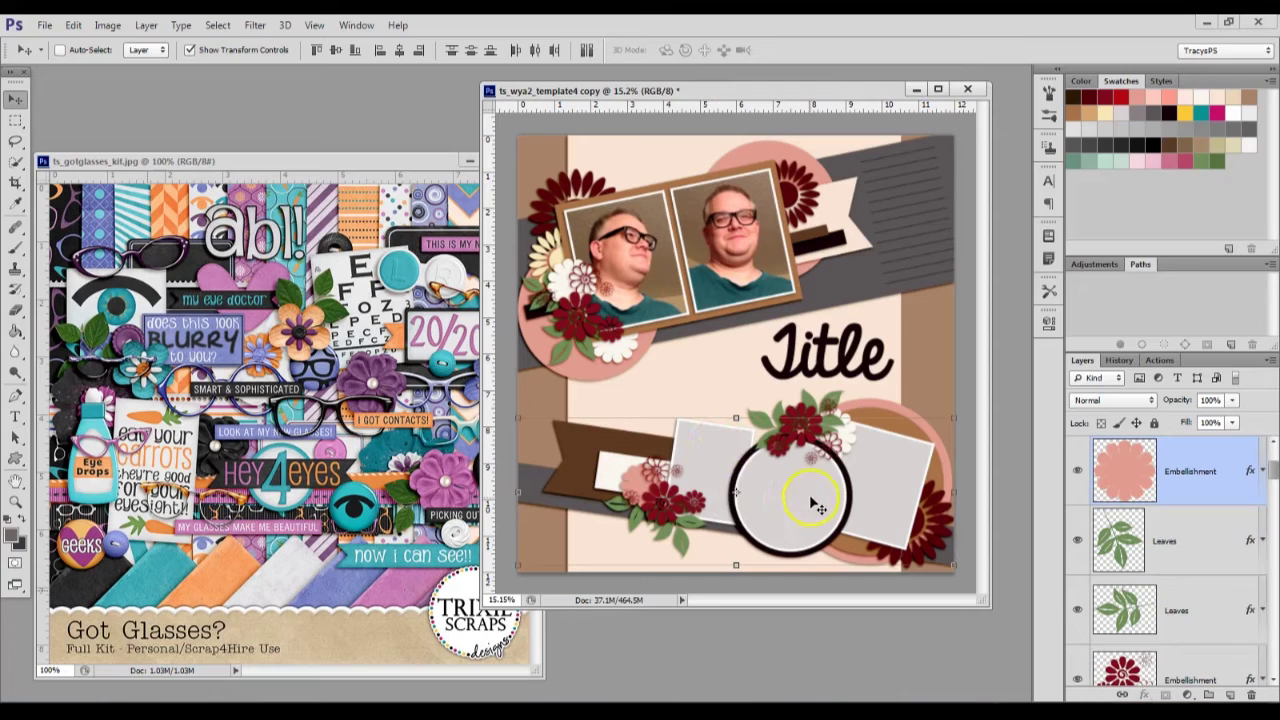
left_click_drag(907, 447, 936, 438)
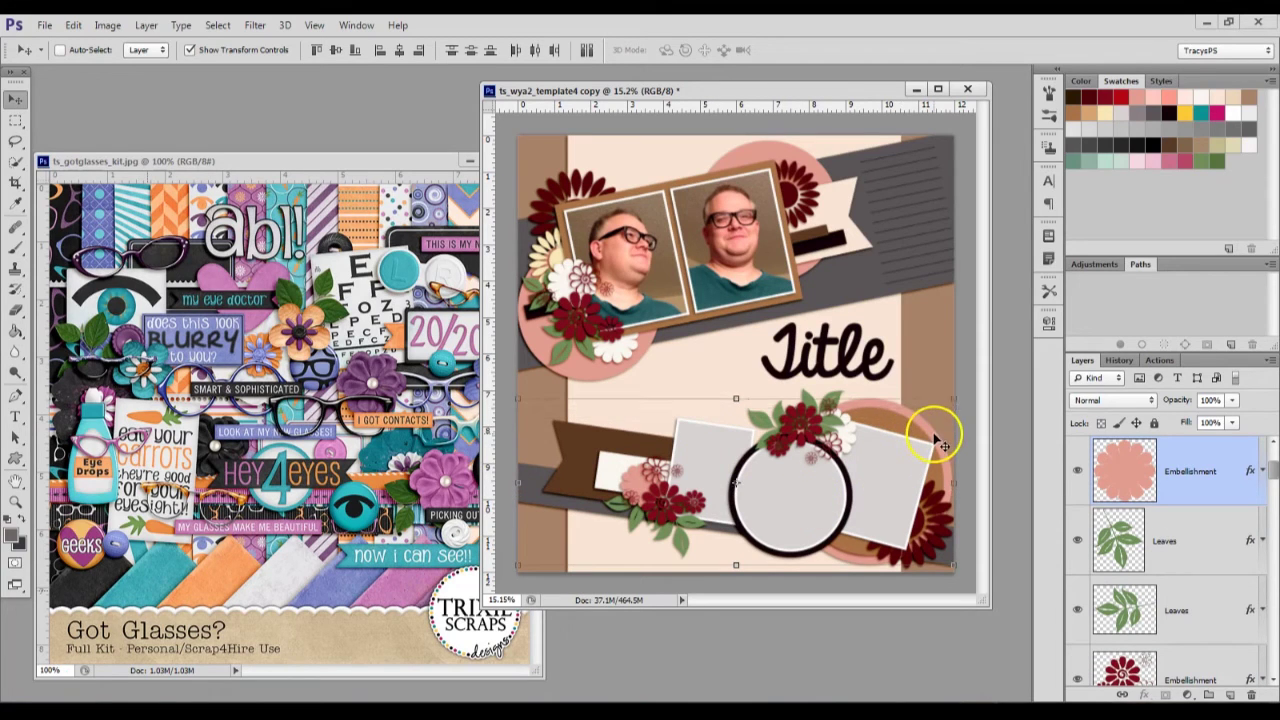
left_click(1249, 694)
- Delete the black Photo Mat circle, the round red embellishment and the lower left group of flowers and leaves
left_click(822, 505, "ctrl")
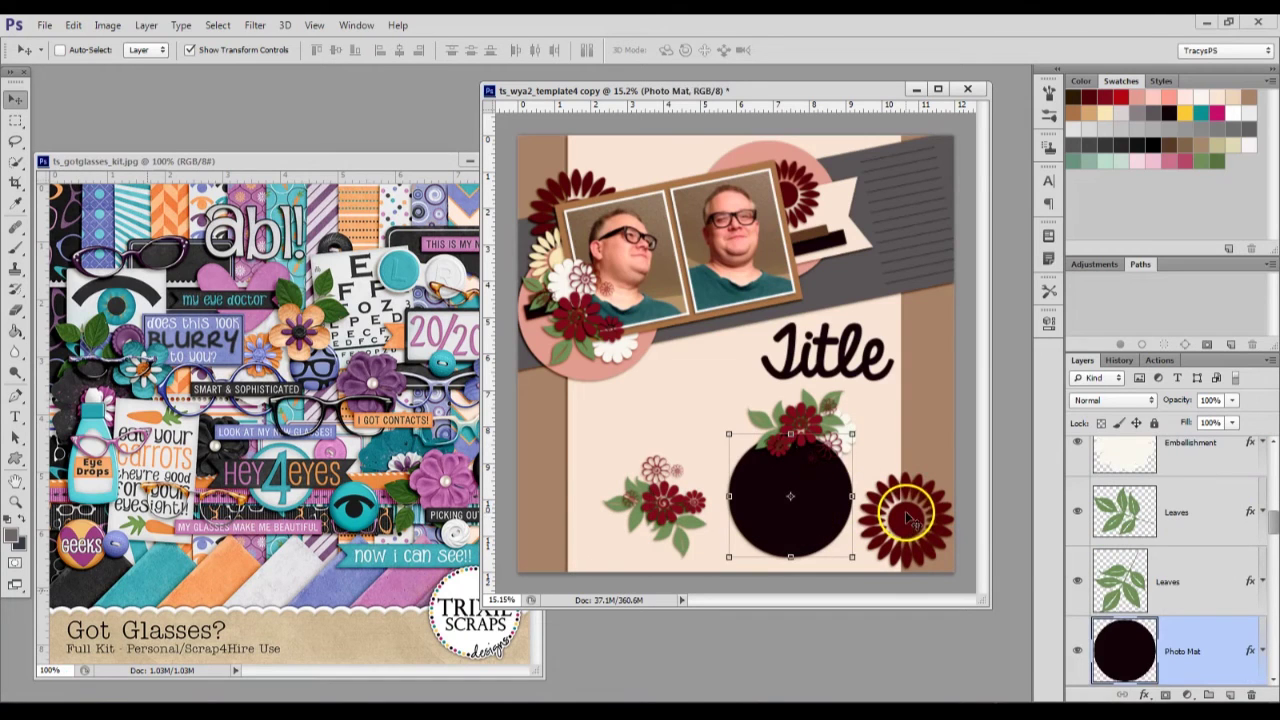
left_click(678, 520, "ctrl")
left_click(672, 511, "ctrl+shift")
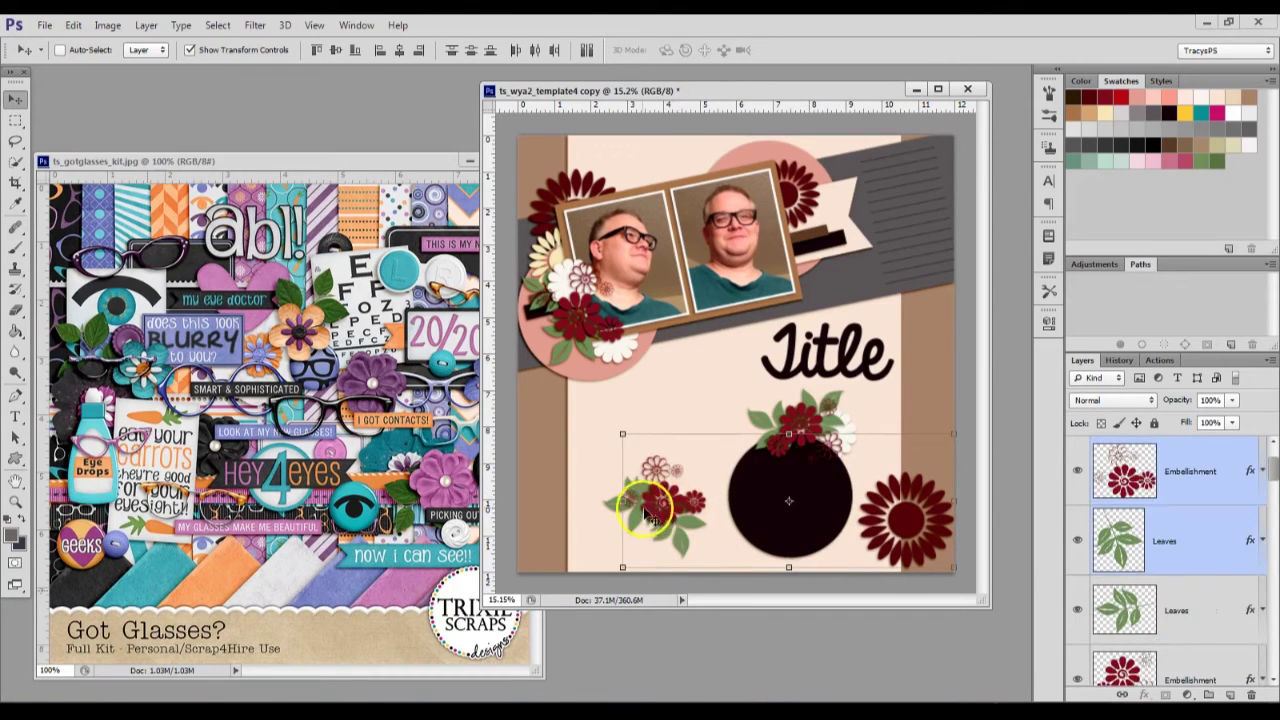
left_click(634, 514, "ctrl+shift")
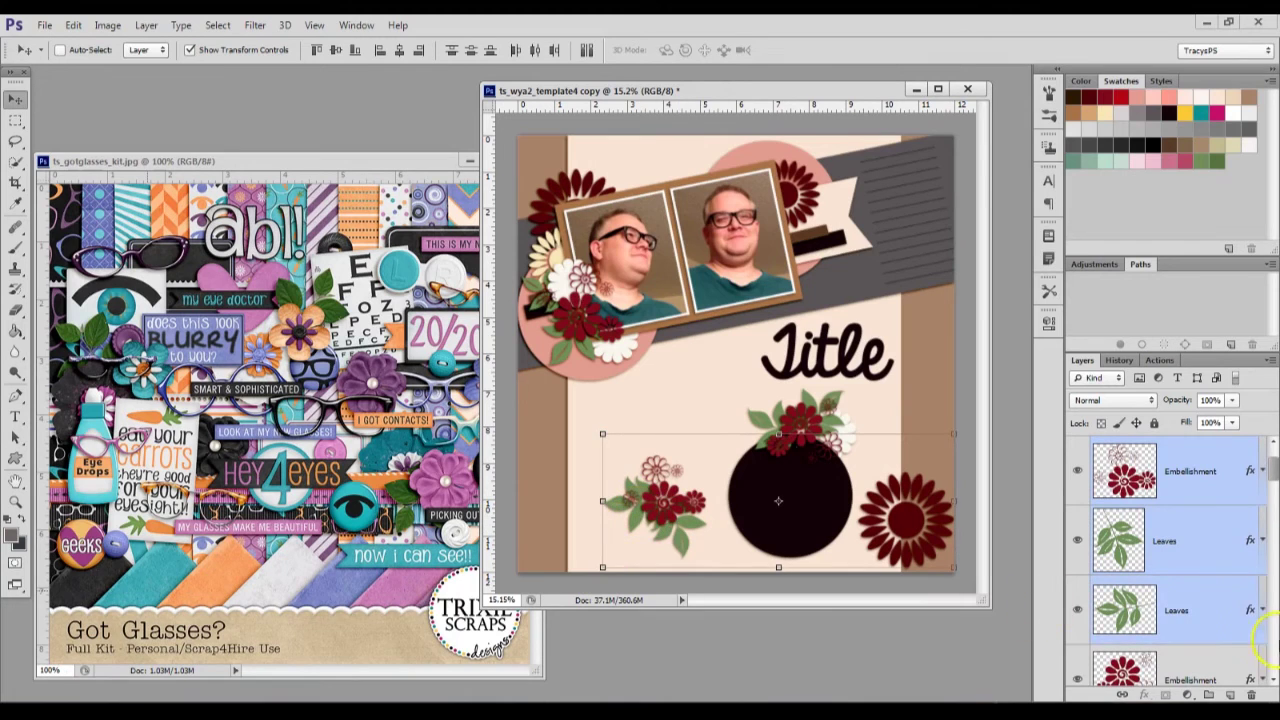
left_click(1251, 695)
- Delete the remaining red flowers, white embellishment and both leaf layers below the title
scroll(900, 463, "up", 8)
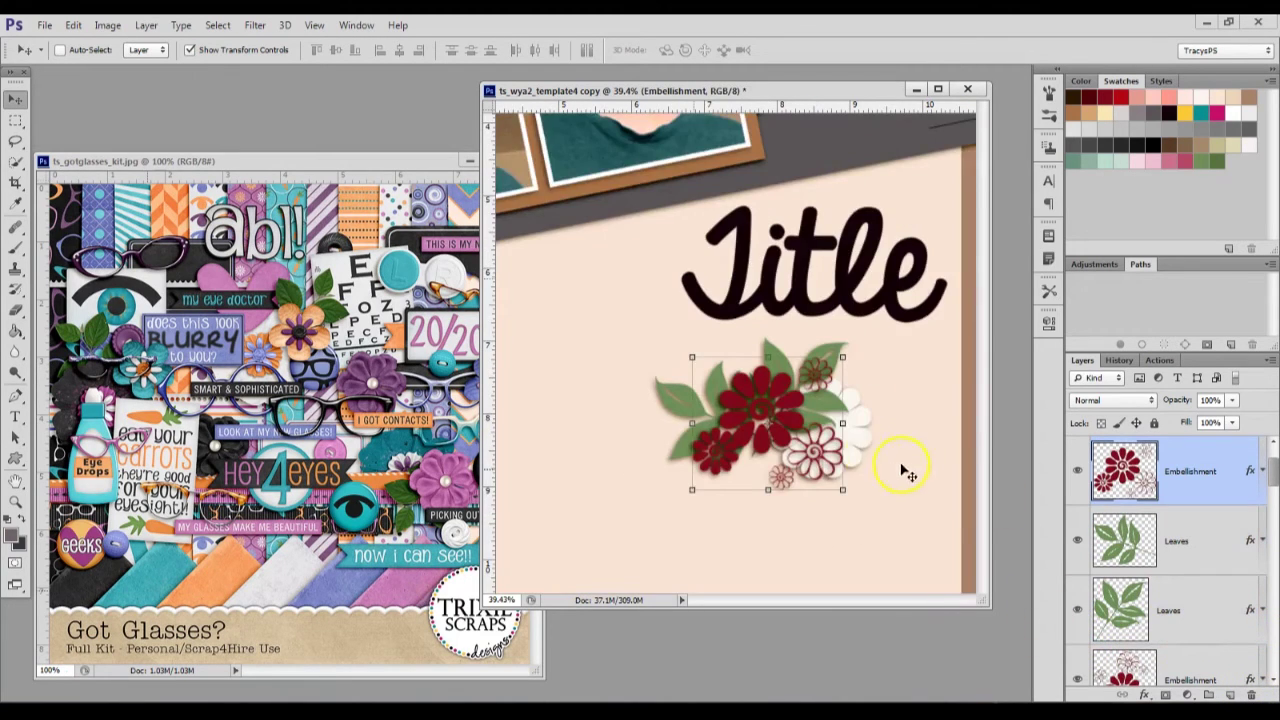
left_click(875, 408, "ctrl")
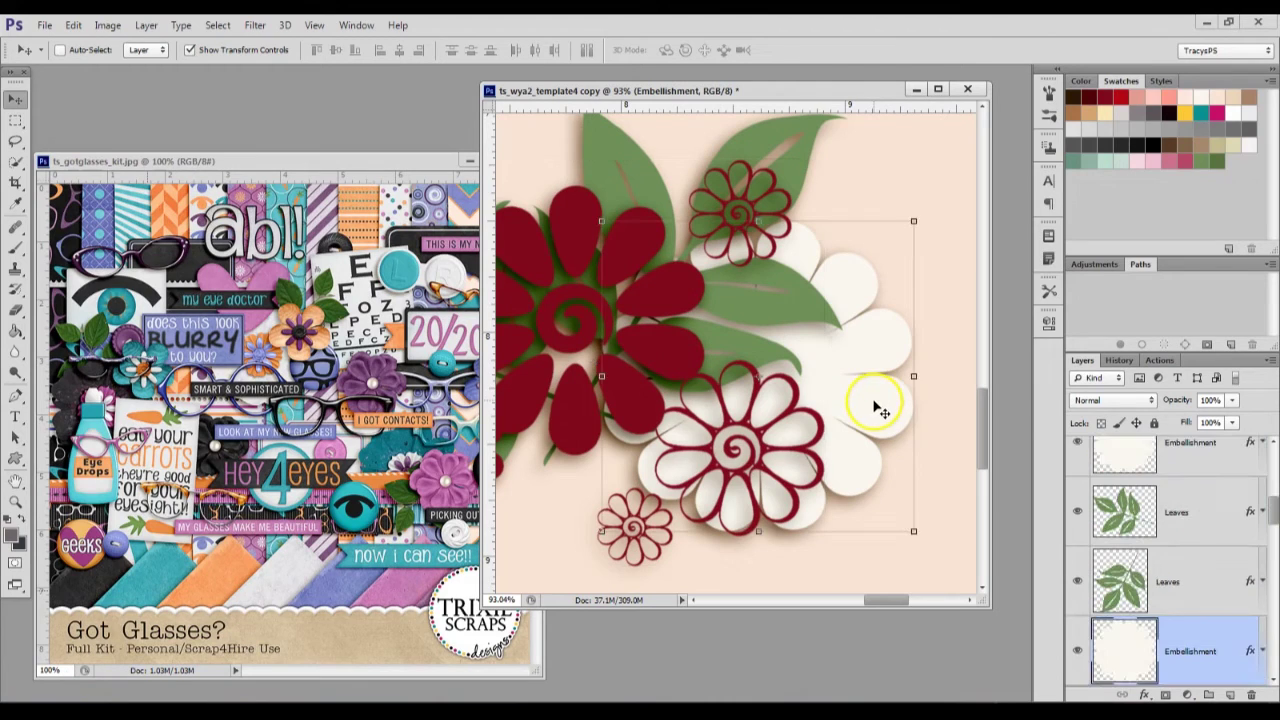
left_click(780, 313, "ctrl")
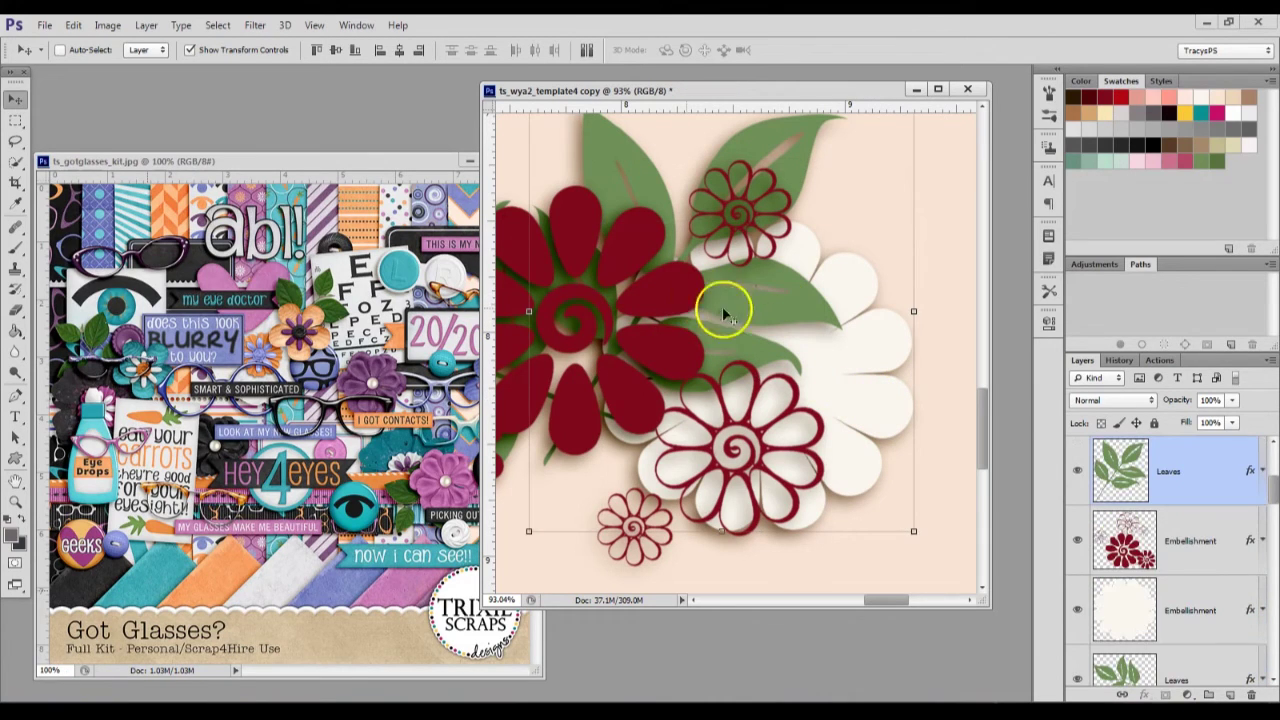
left_click(780, 468, "ctrl+shift")
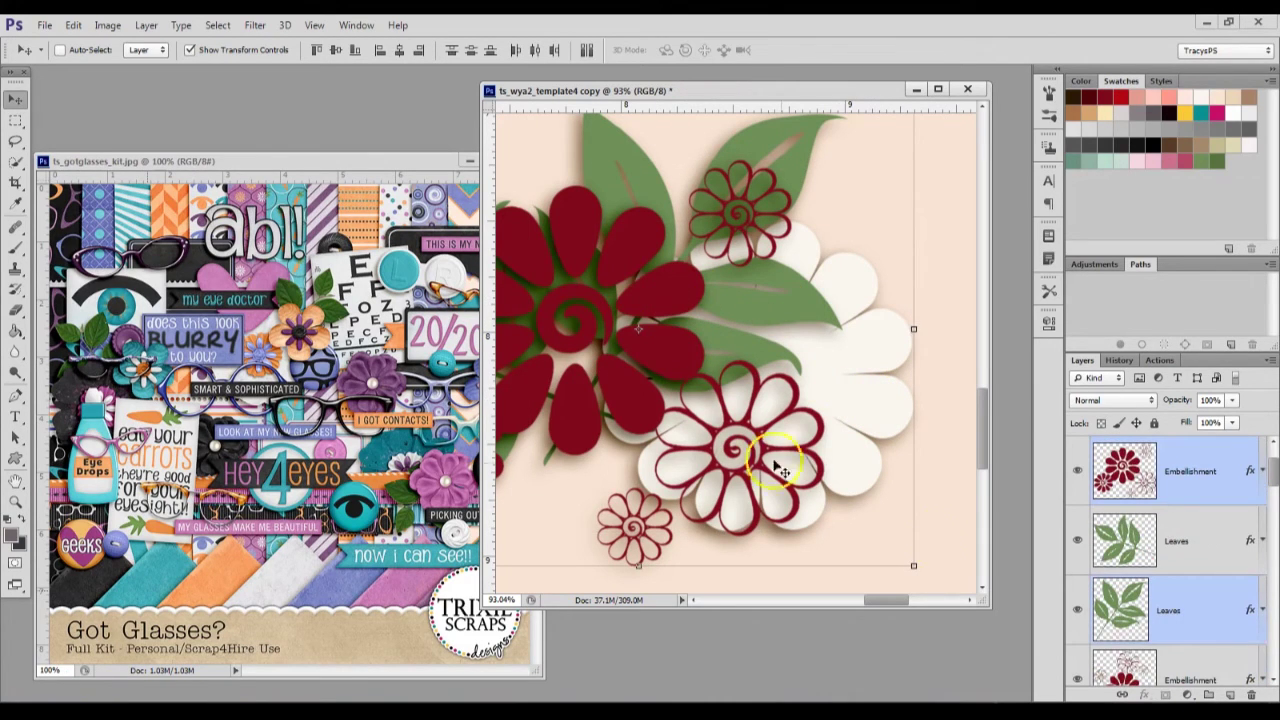
left_click(1250, 694)
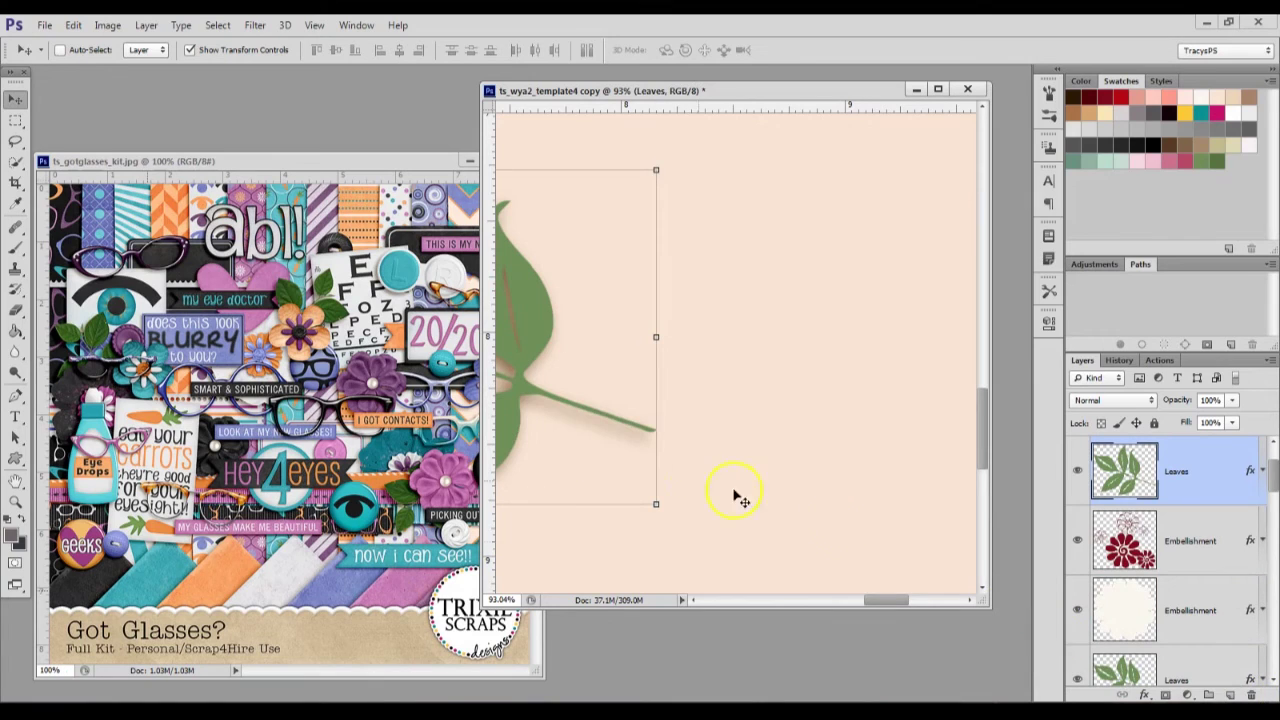
left_click(1251, 694)
key("ctrl+0")
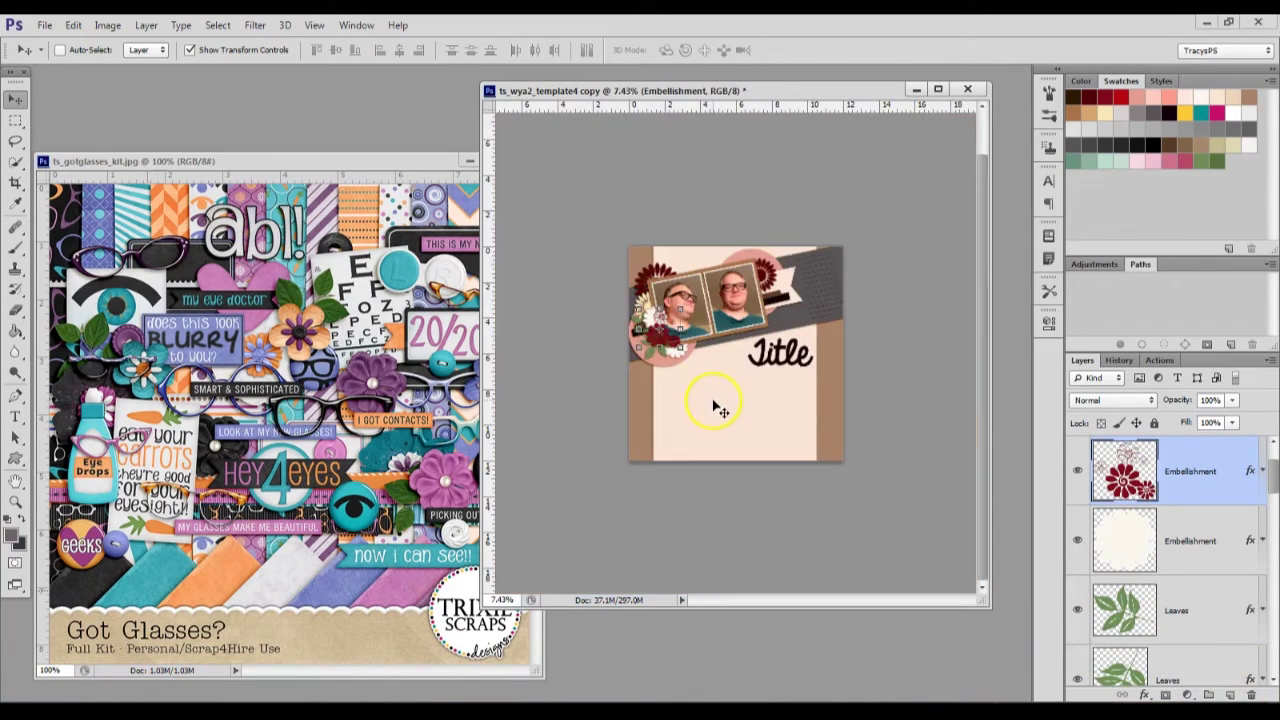
scroll(694, 350, "up", 5)
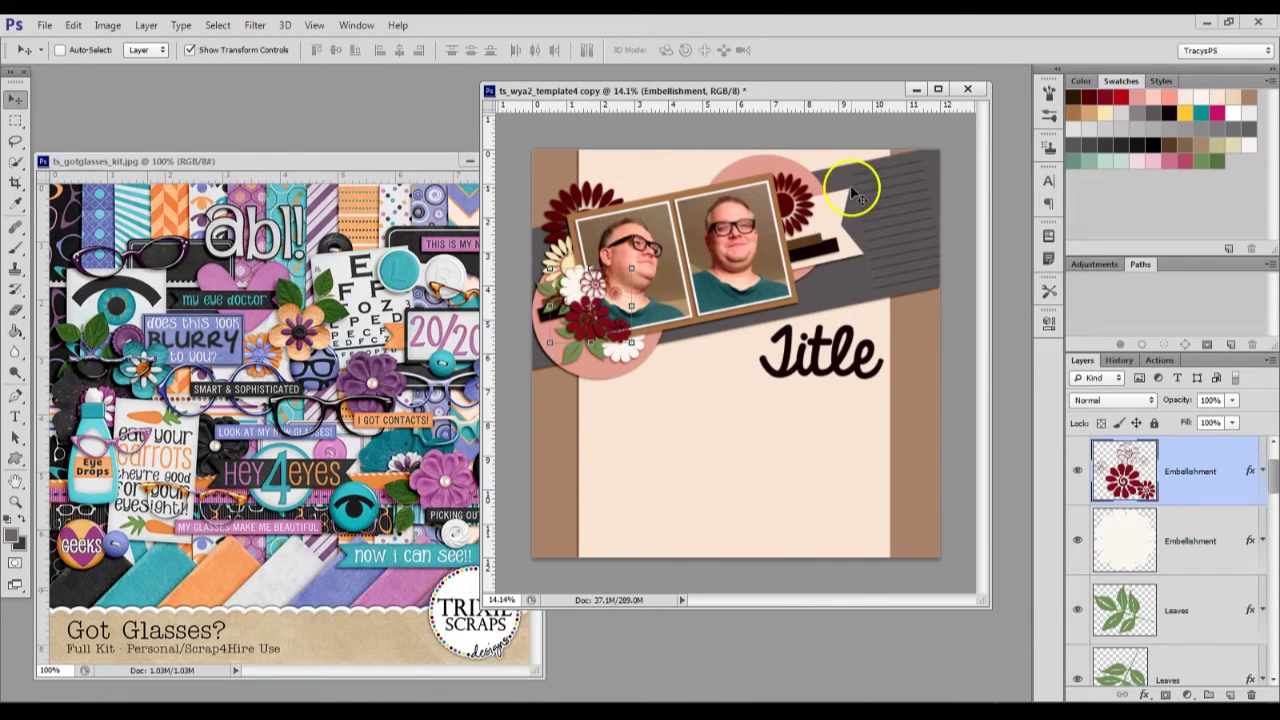
- Copy the cluster from ts_bd_gotglasses_cluster4.png to the right frame's lower right corner, above the flower embellishments, and close the kit preview
mouse_move(830, 215)
left_mouse_down()
mouse_move(880, 206)
mouse_move(820, 238)
left_mouse_up()
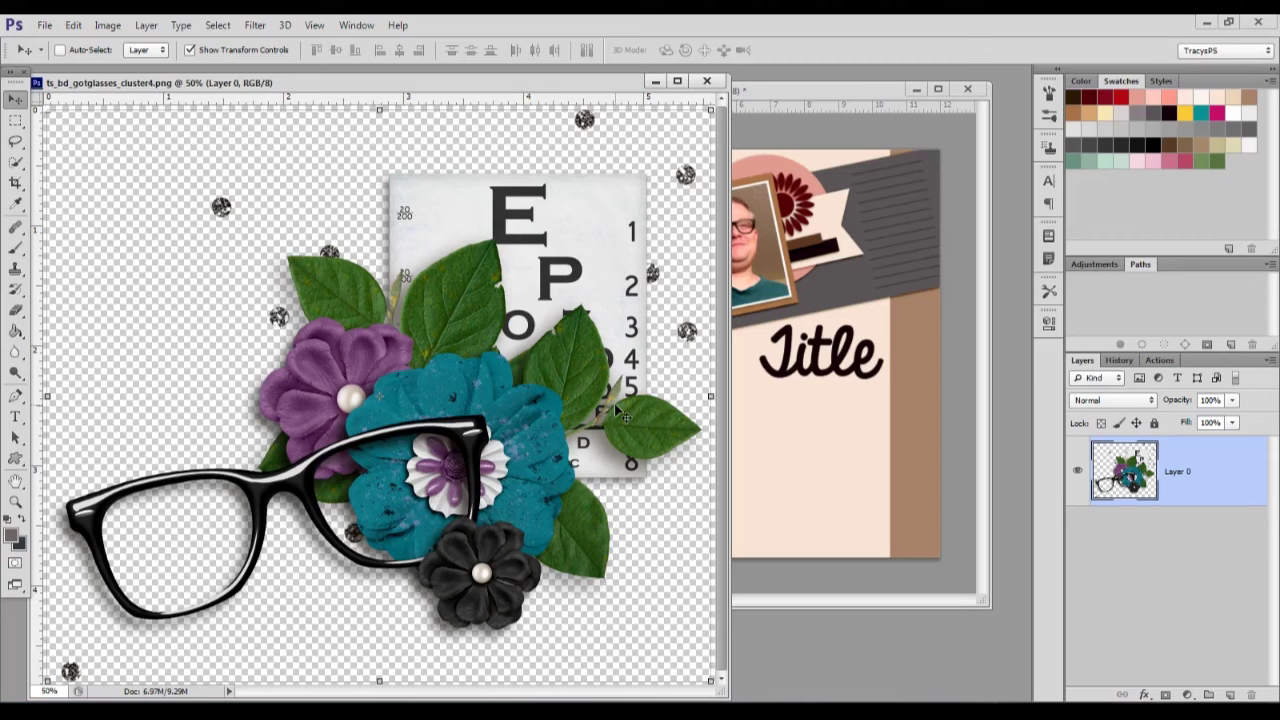
left_click(755, 435)
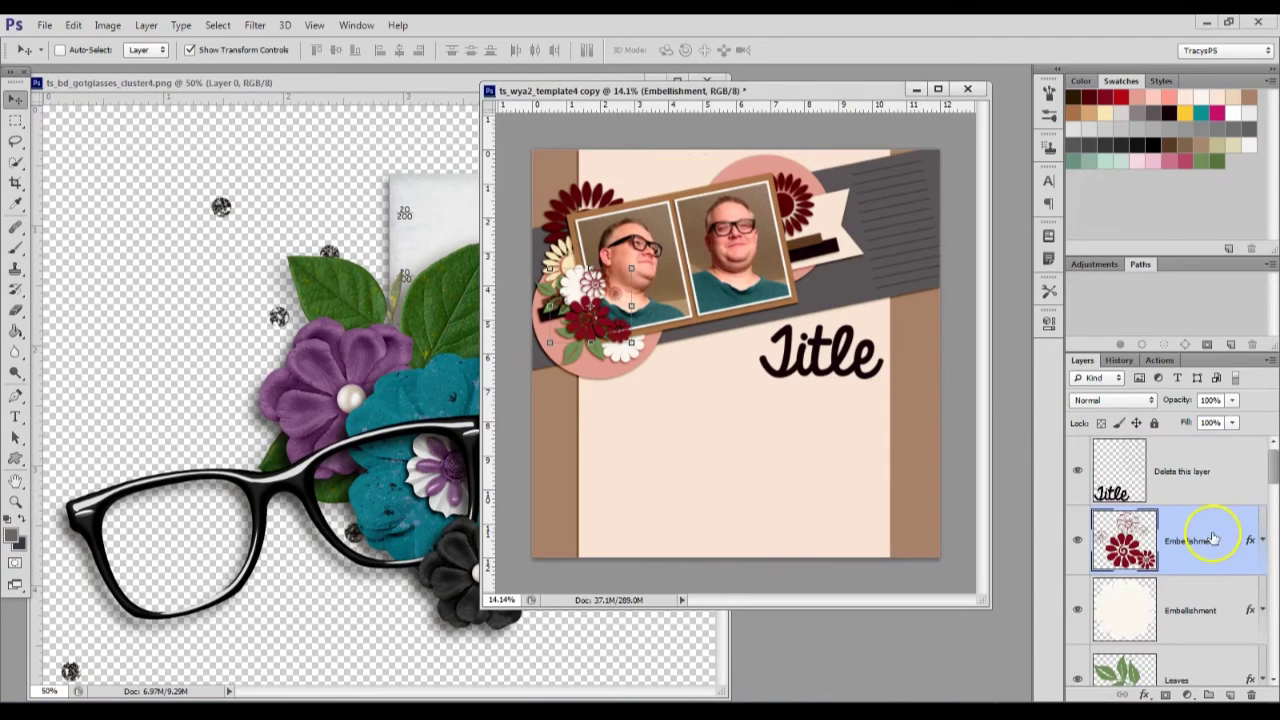
left_click(366, 449)
left_click_drag(466, 411, 790, 463)
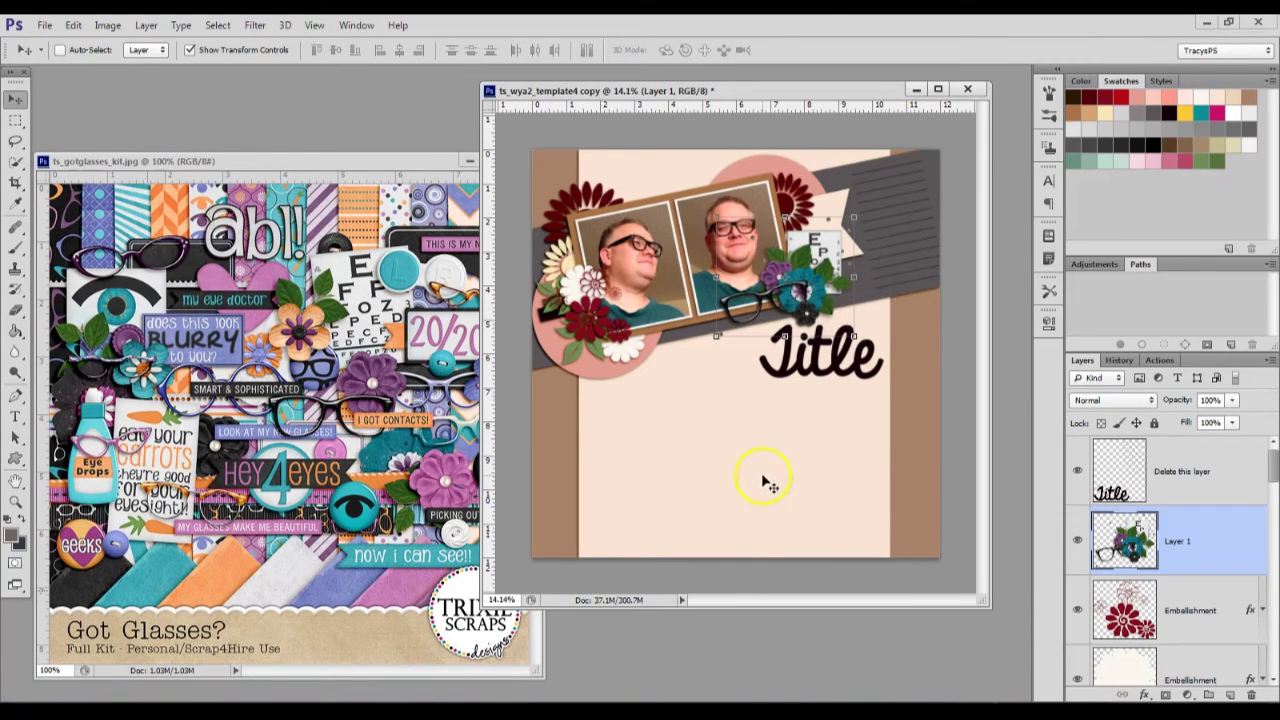
left_click(470, 160)
left_click(530, 160)
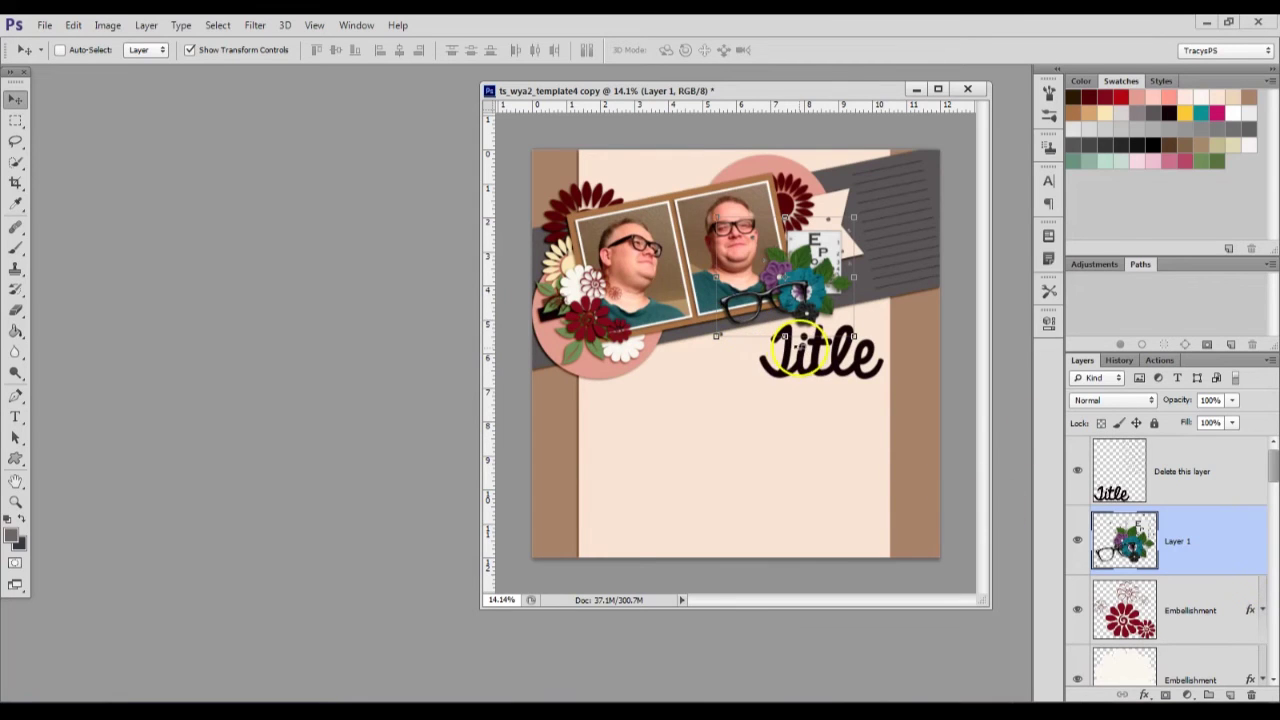
- Place ts_gotglasses_ombrechevron05 from the Ombre Papers folder directly above the large cream Paper layer
left_click(568, 228, "ctrl")
key("alt+Tab")
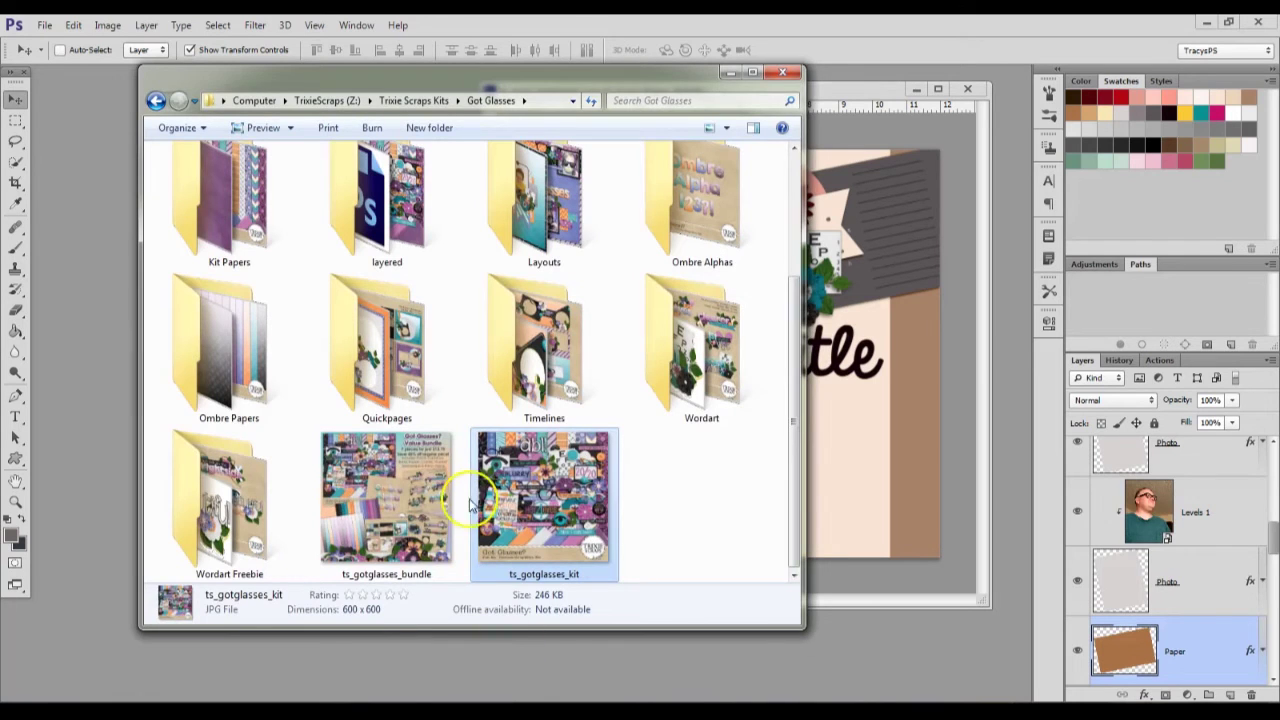
left_click(830, 465)
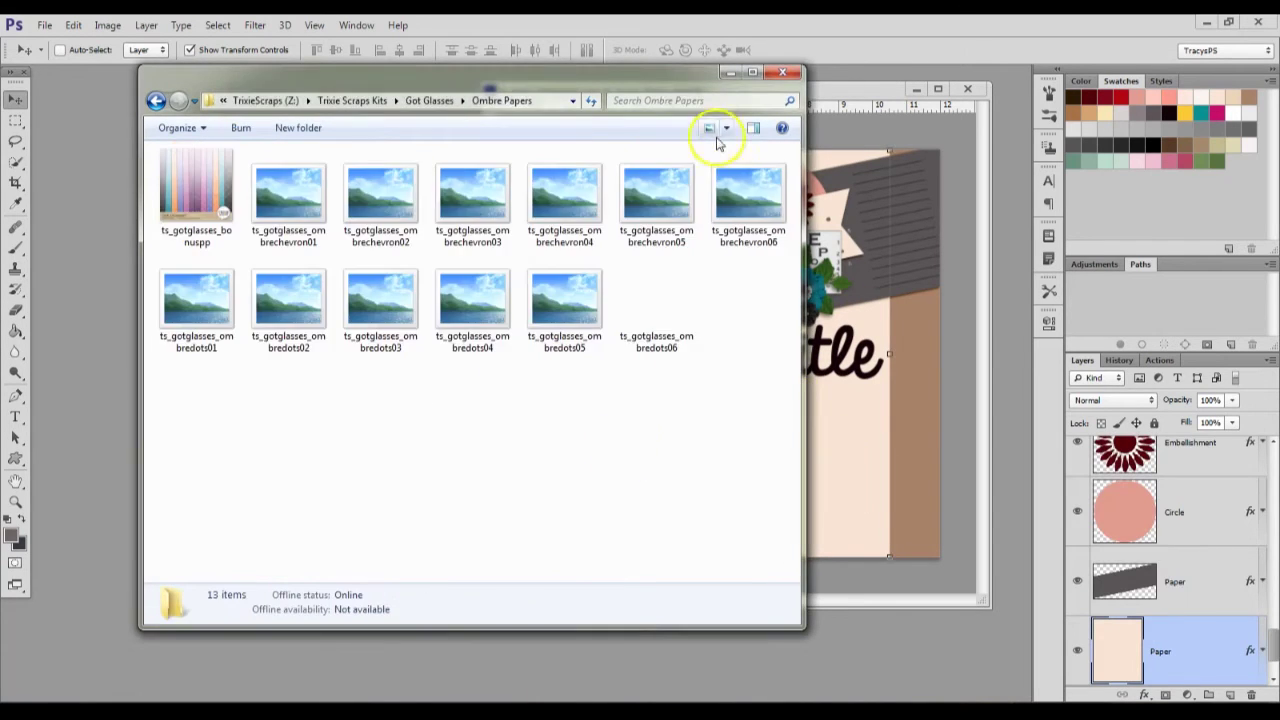
left_click(480, 271)
scroll(500, 302, "down", 1)
left_click(663, 288)
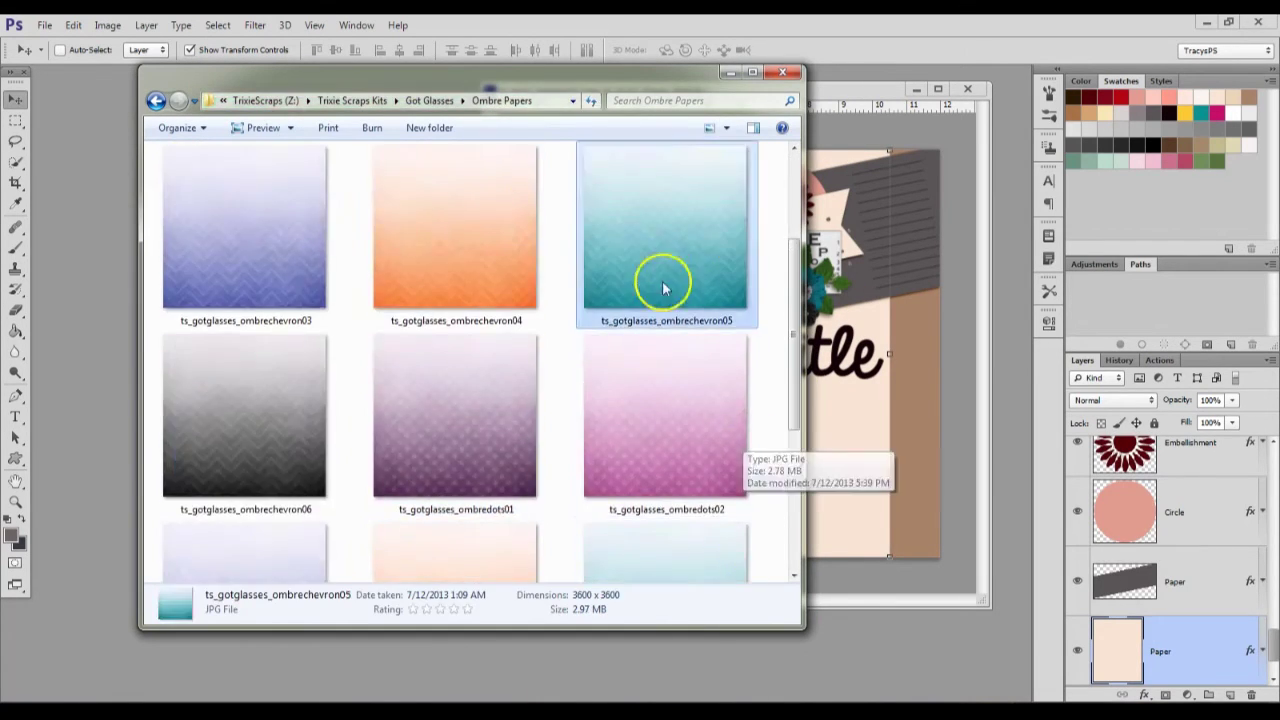
left_click_drag(663, 288, 900, 320)
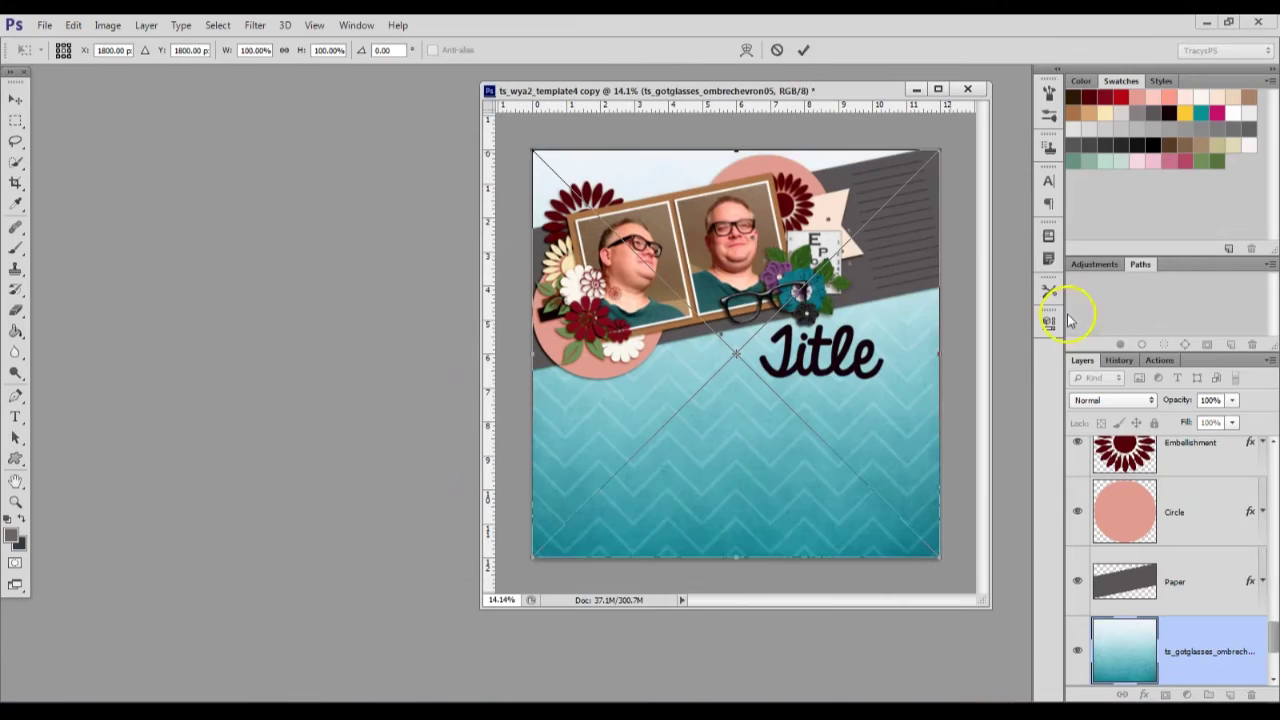
left_click(803, 50)
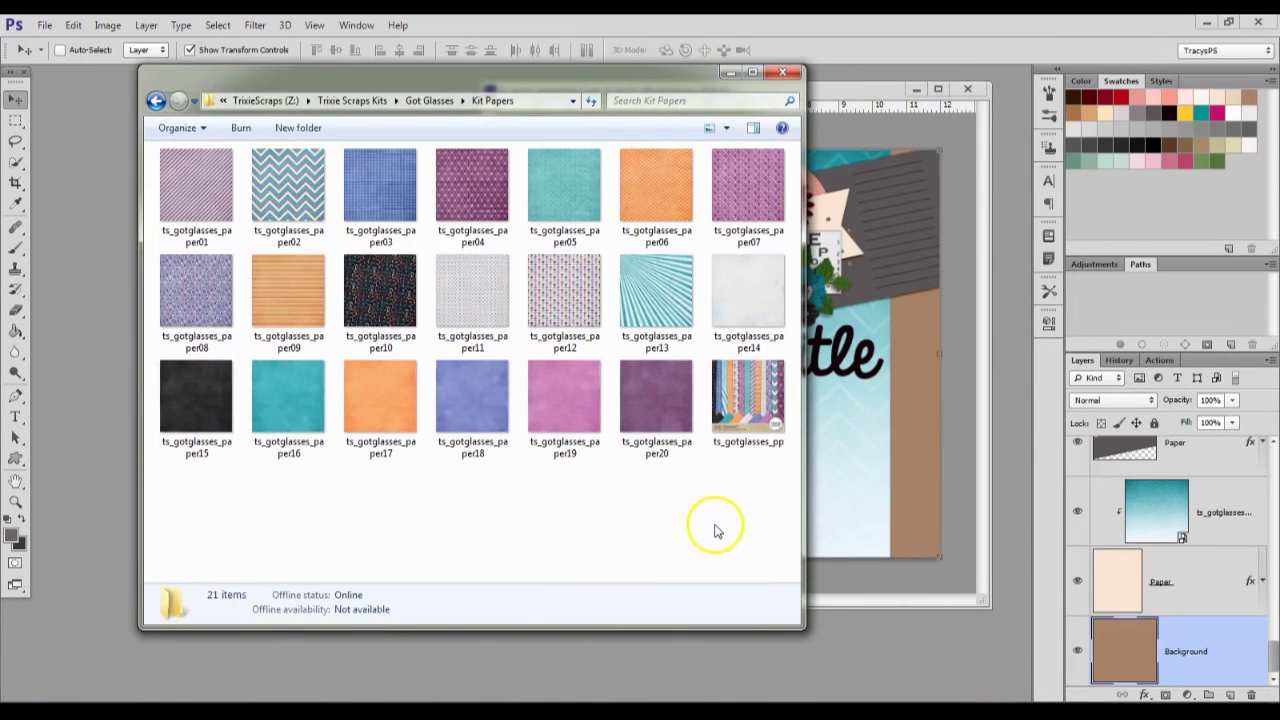
- Clip ts_gotglasses_paper15 to the brown Paper layer behind the frames and cover the other papers and circles with kit papers
left_click(934, 460)
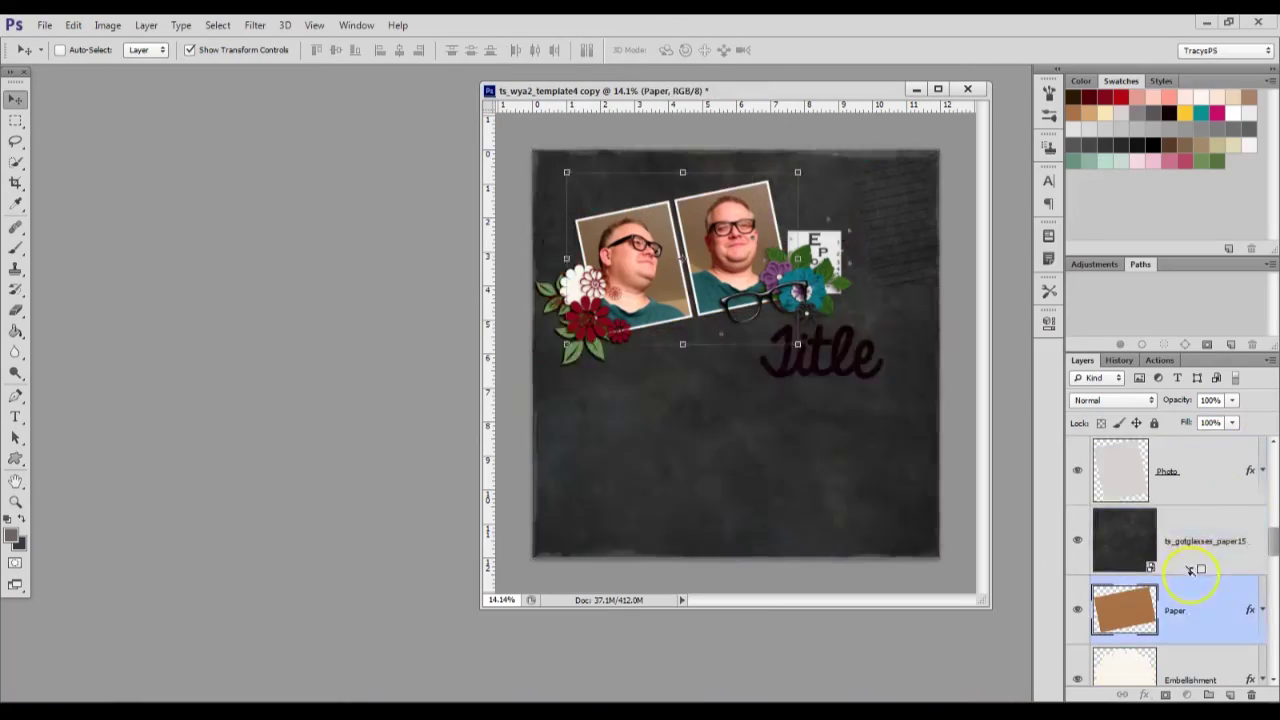
left_click(1215, 573, "alt")
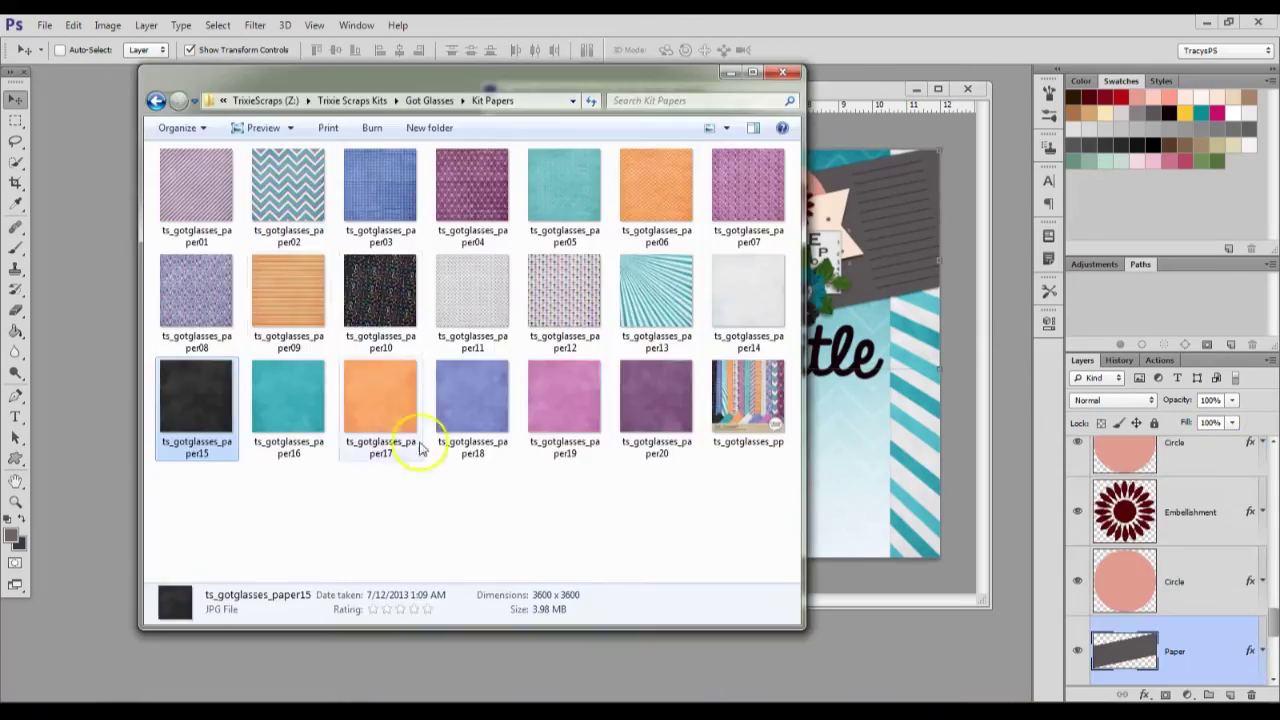
left_click(475, 415)
left_click(656, 192)
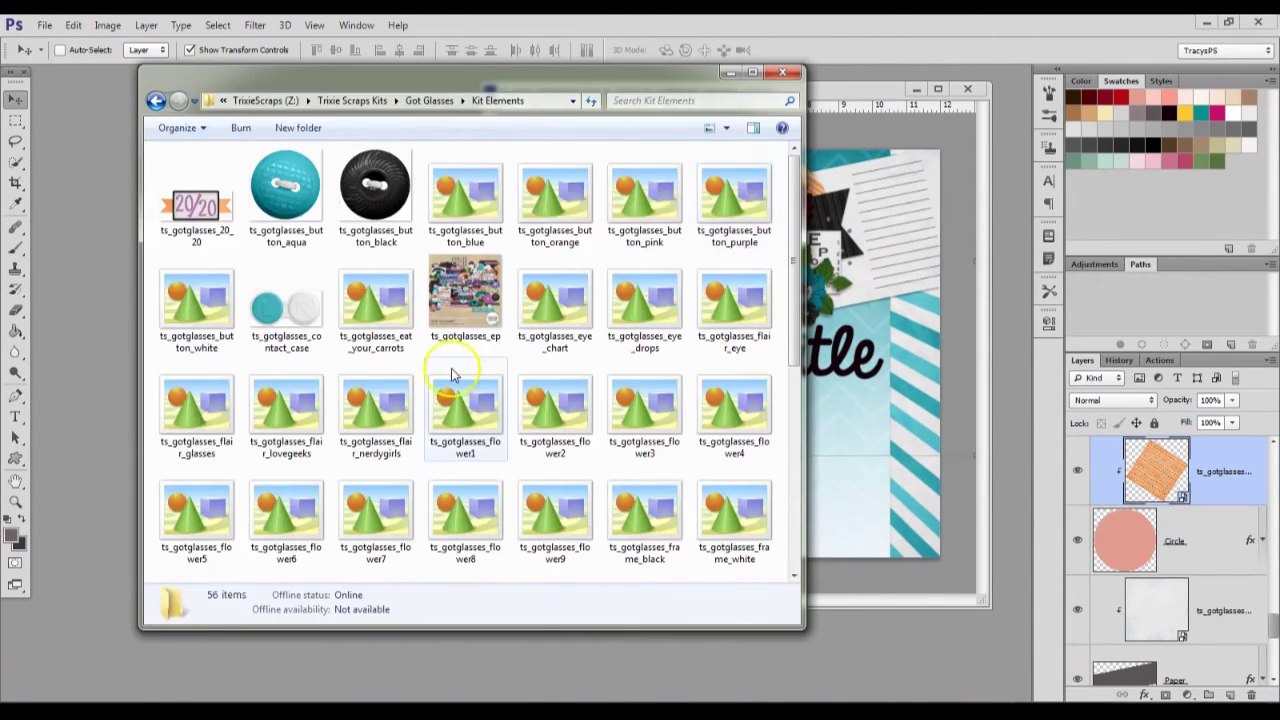
- Place ts_gotglasses_ribbon_glasses from the Kit Elements folder, fit it over the template's black ribbon, and delete the original Ribbon layer
scroll(272, 578, "down", 5)
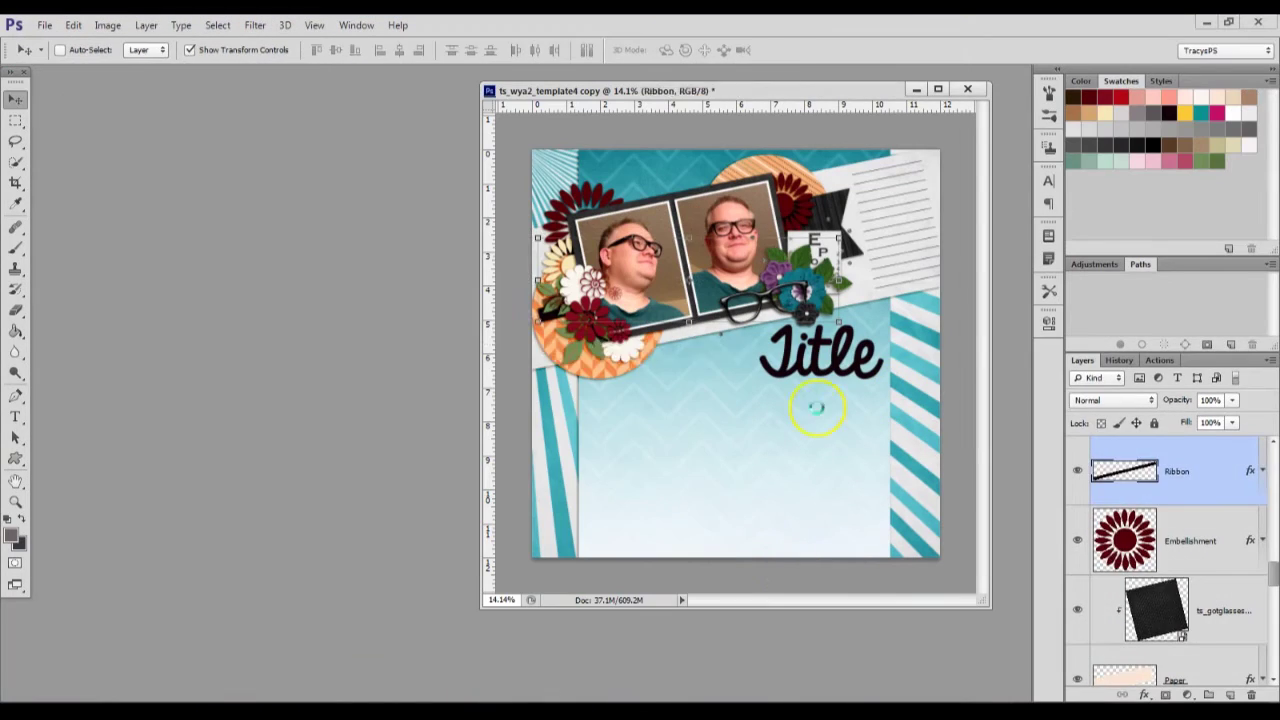
left_click_drag(913, 352, 920, 352)
key("Return")
left_click_drag(705, 363, 705, 298)
left_click_drag(1200, 540, 1251, 694)
- Rasterize the glasses ribbon and trim its right end to a V-shaped notch with a Polygonal Lasso selection
right_click(1192, 471)
left_click(1010, 250)
left_click(15, 141)
left_click_drag(830, 214, 914, 298)
mouse_move(693, 297)
left_mouse_down()
mouse_move(930, 139)
mouse_move(826, 360)
left_mouse_up()
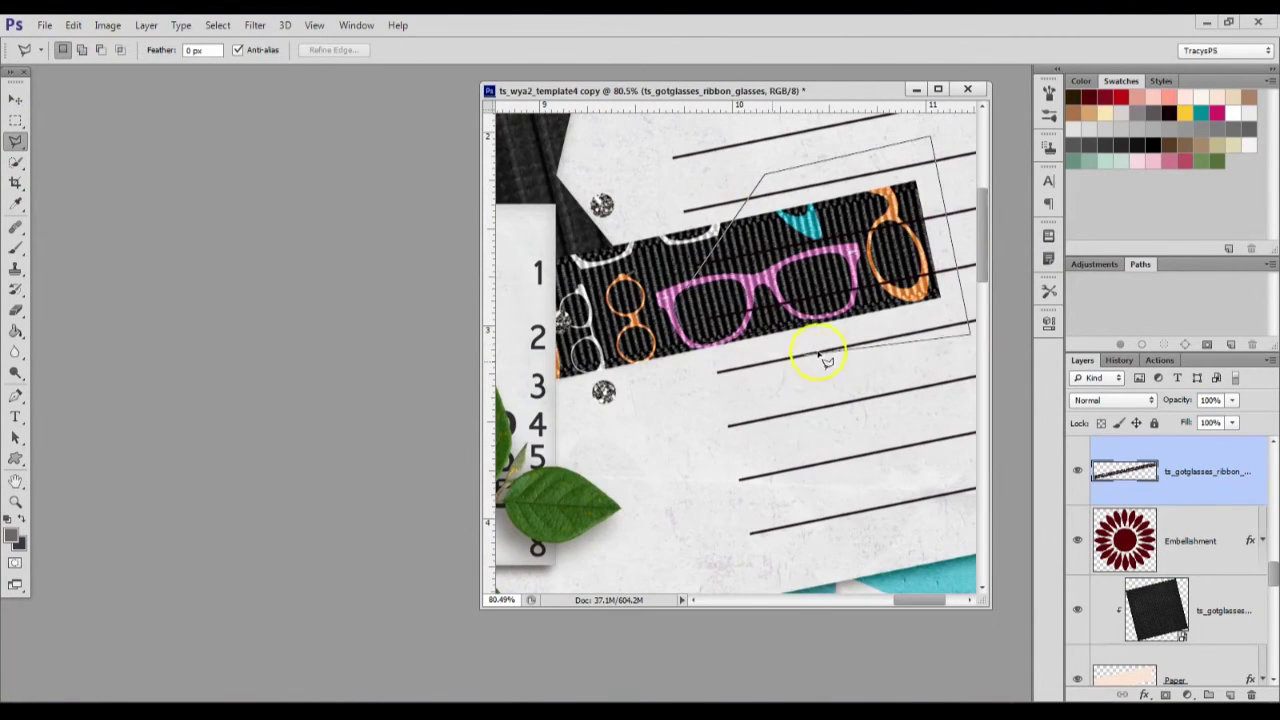
scroll(714, 343, "down", 5)
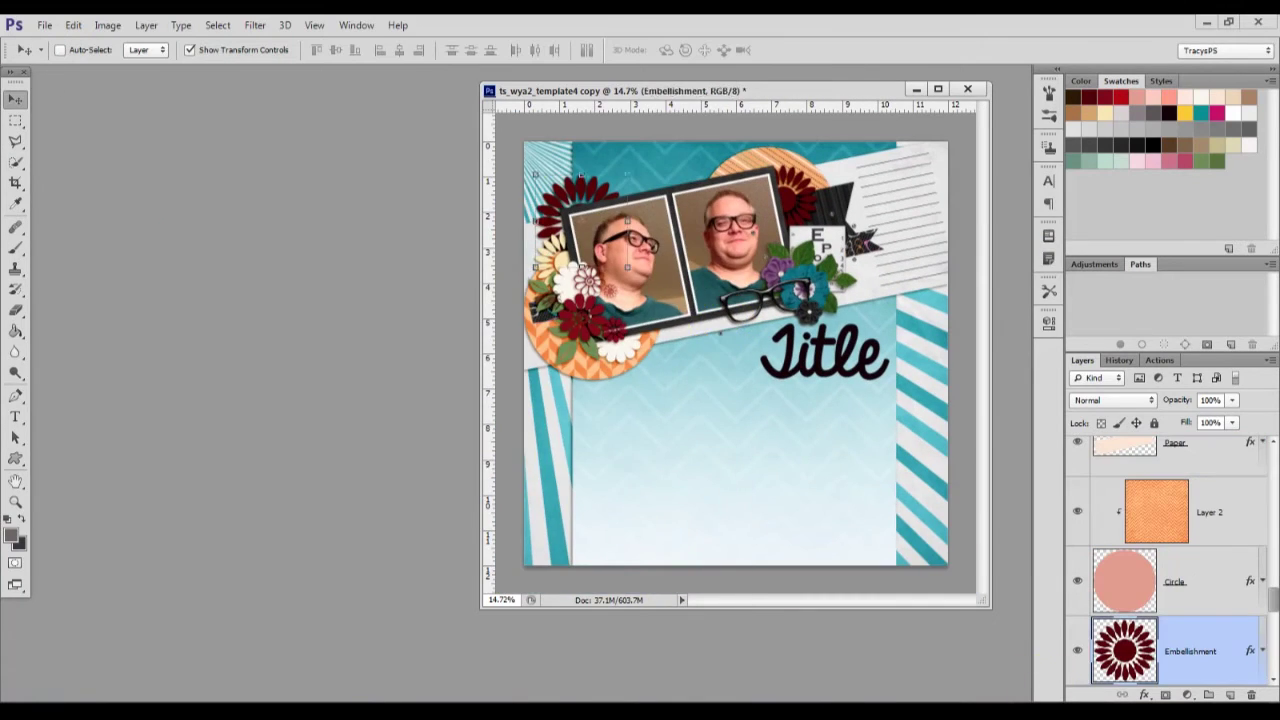
- Place a black kit flower in the template and scale it over the red flower at the left frame's upper corner
key("alt+Tab")
left_click_drag(503, 483, 691, 300)
left_click_drag(736, 353, 590, 216)
left_click_drag(648, 282, 601, 329)
key("Return")
- Duplicate the black flower, raise the copy in the layer order, and fit it over the red flower at the left frame's lower corner
key("ctrl+j")
key("ctrl+bracketright")
key("ctrl+bracketright")
left_click_drag(635, 277, 618, 294)
key("Return")
- Reorder the black flower's layer and delete the red flower Embellishment layer it replaces
left_click_drag(1203, 651, 1175, 572)
left_click(1190, 651)
key("Delete")
- Place ts_gotglasses_twig in the template and rotate it for the flower group at the left frame's lower corner
key("alt+Tab")
key("alt+Tab")
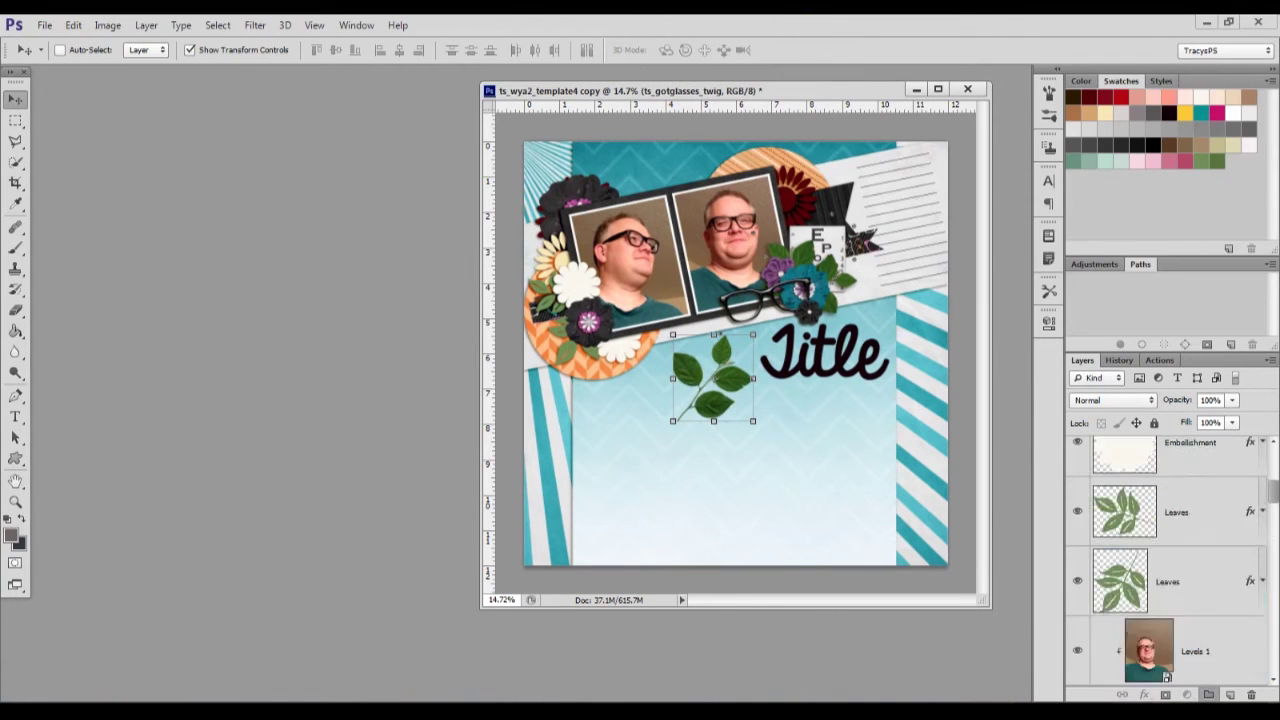
left_click_drag(751, 317, 500, 260)
key("Return")
- Add a twig beside the black flower at the left frame's upper corner and lower its layer in the stack
scroll(566, 342, "up", 2)
left_click_drag(603, 337, 645, 185)
key("Return")
scroll(593, 234, "down", 1)
left_click(573, 326, "ctrl+shift")
left_click_drag(1210, 456, 1228, 565)
- Position and rotate another twig copy behind the upper black flower and flip it horizontally
scroll(620, 177, "down", 1)
left_click_drag(606, 147, 705, 180)
left_click_drag(681, 198, 640, 165)
key("Return")
left_click(649, 194, "ctrl")
left_click(656, 182, "ctrl")
key("Return")
left_click(73, 25)
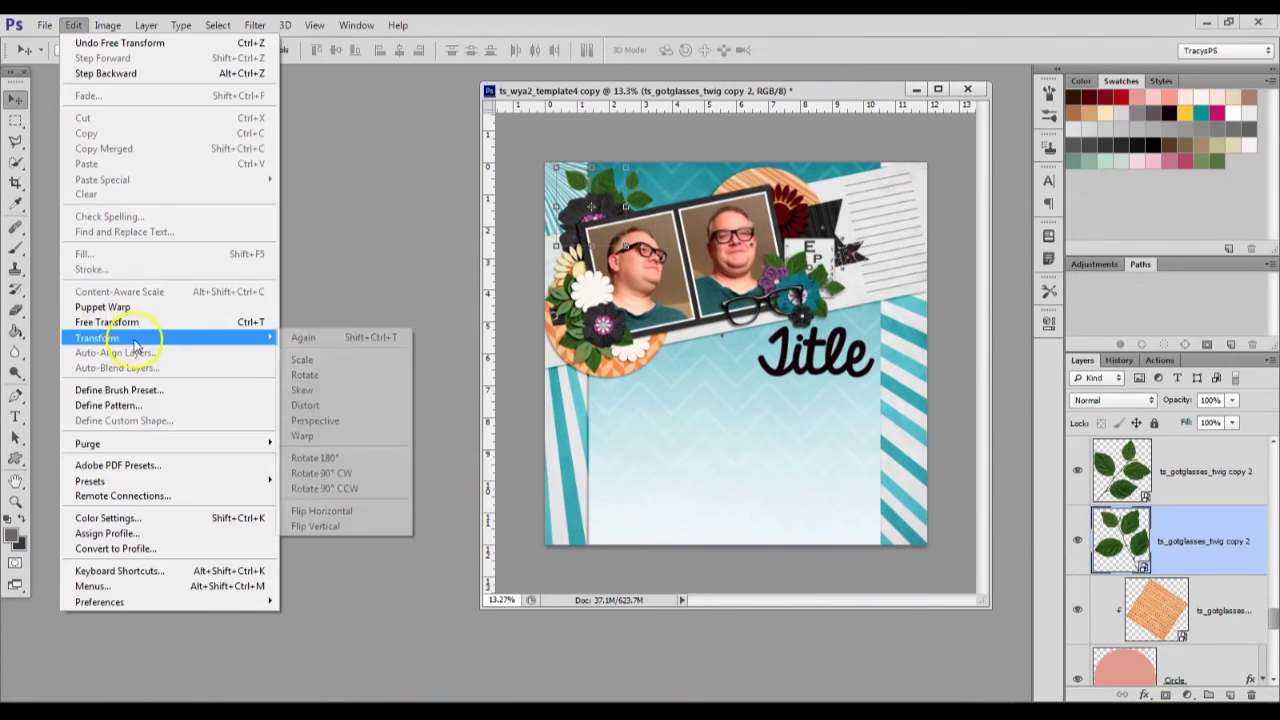
left_click(315, 511)
scroll(570, 206, "up", 3)
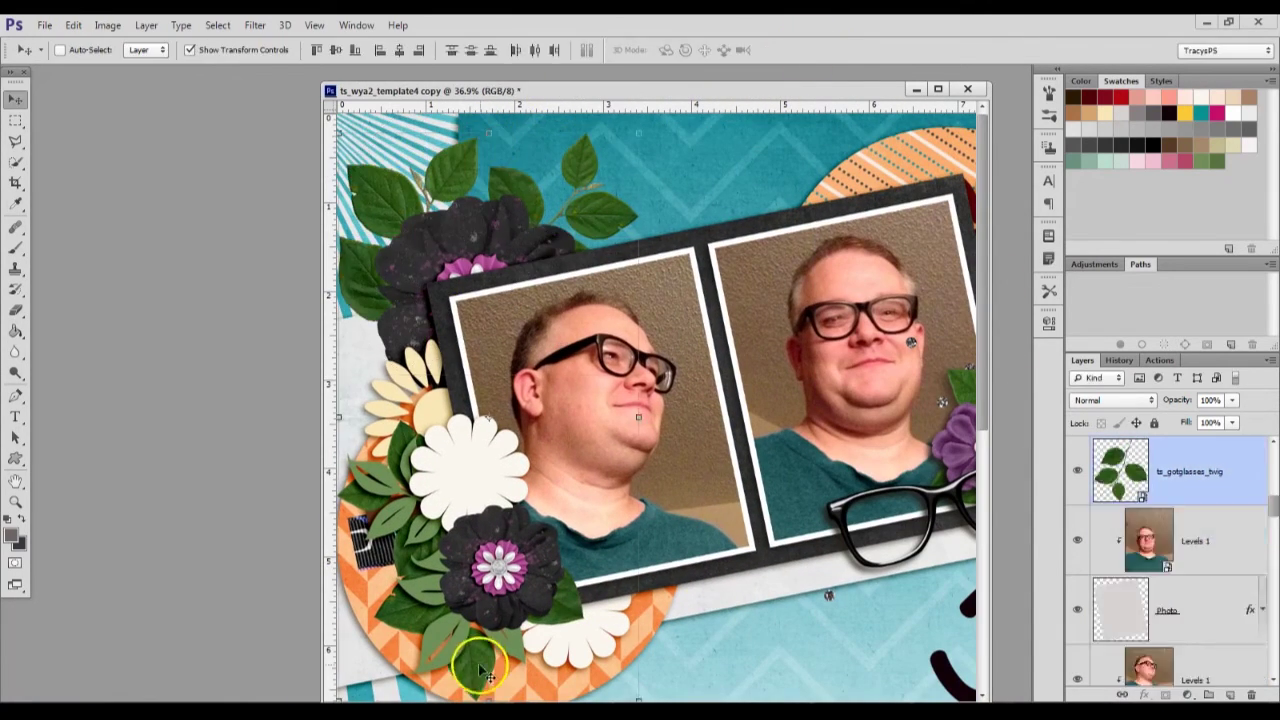
- Apply shadow layer styles to the black flowers, twigs and word strip in the left frame's flower clusters
left_click(1161, 80)
left_click(1206, 105)
left_click(450, 250, "ctrl")
left_click(498, 566, "ctrl+shift")
left_click(1079, 130)
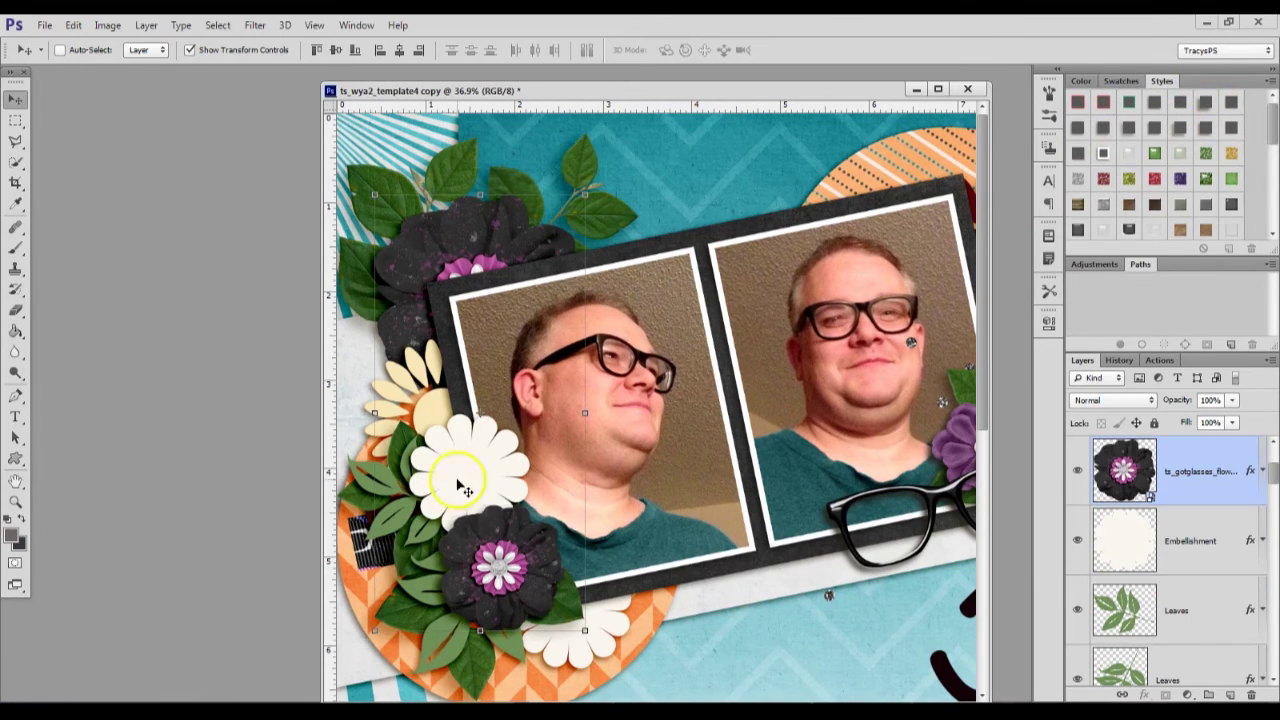
left_click(370, 540, "ctrl")
left_click(1154, 105)
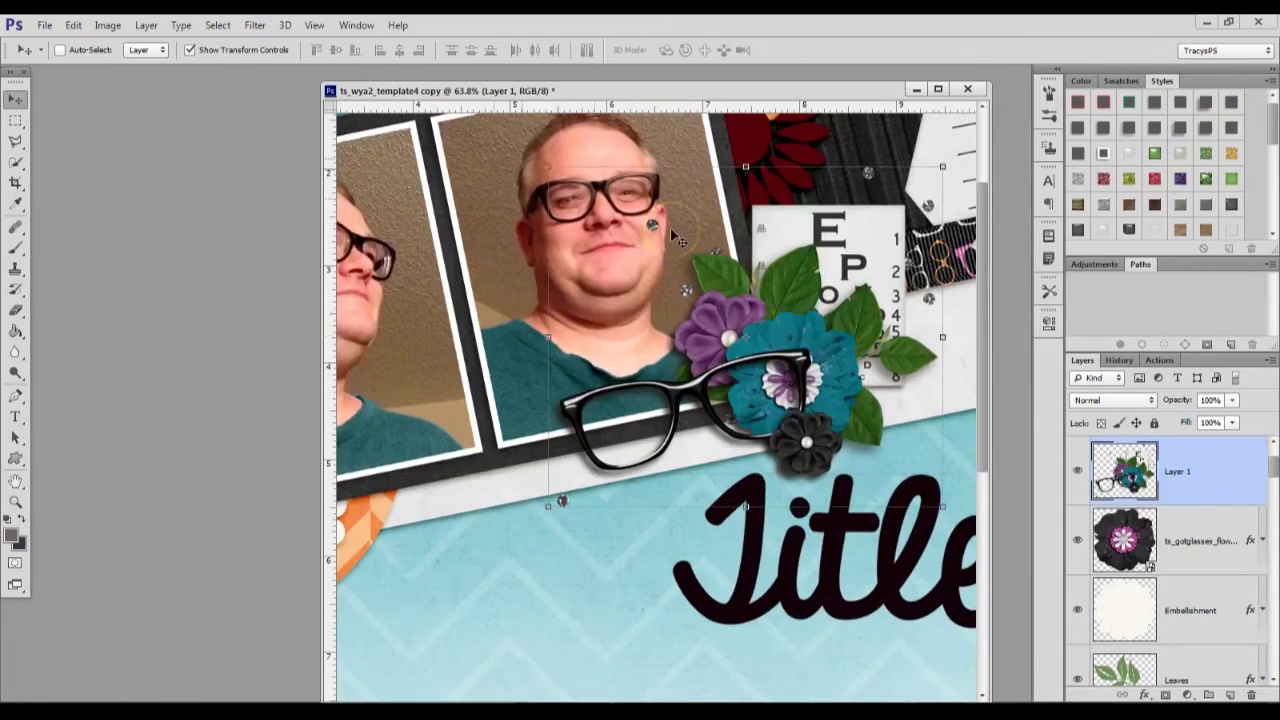
- Move the rhinestone that overlaps the face in the right photo down on Layer 1
scroll(670, 228, "up", 3)
left_click_drag(608, 206, 614, 257)
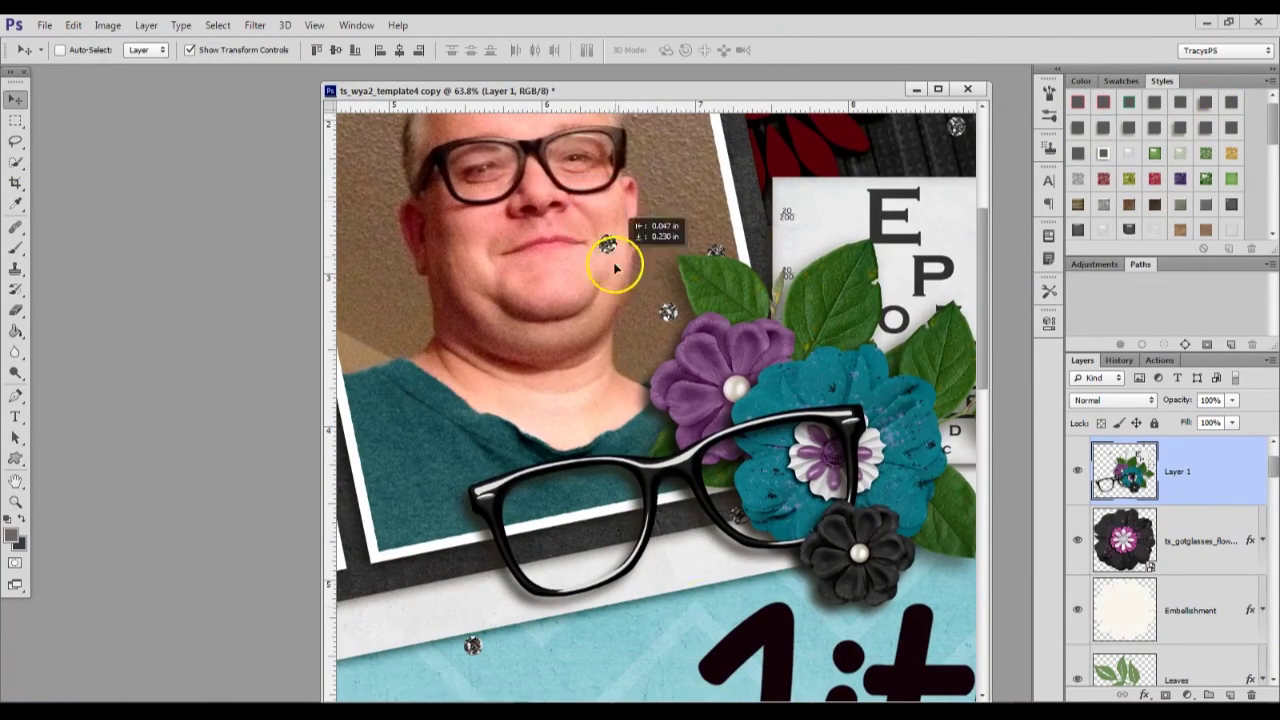
scroll(755, 319, "down", 3)
scroll(755, 319, "down", 2)
- Place ts_gotglasses_flair_lovegeeks from the kit elements over the white flower in the left cluster and lower its layer in the stack
left_click(1200, 610)
key("alt+Tab")
left_click_drag(218, 436, 699, 376)
key("Return")
left_click_drag(561, 420, 297, 329)
key("ctrl+[")
key("ctrl+[")
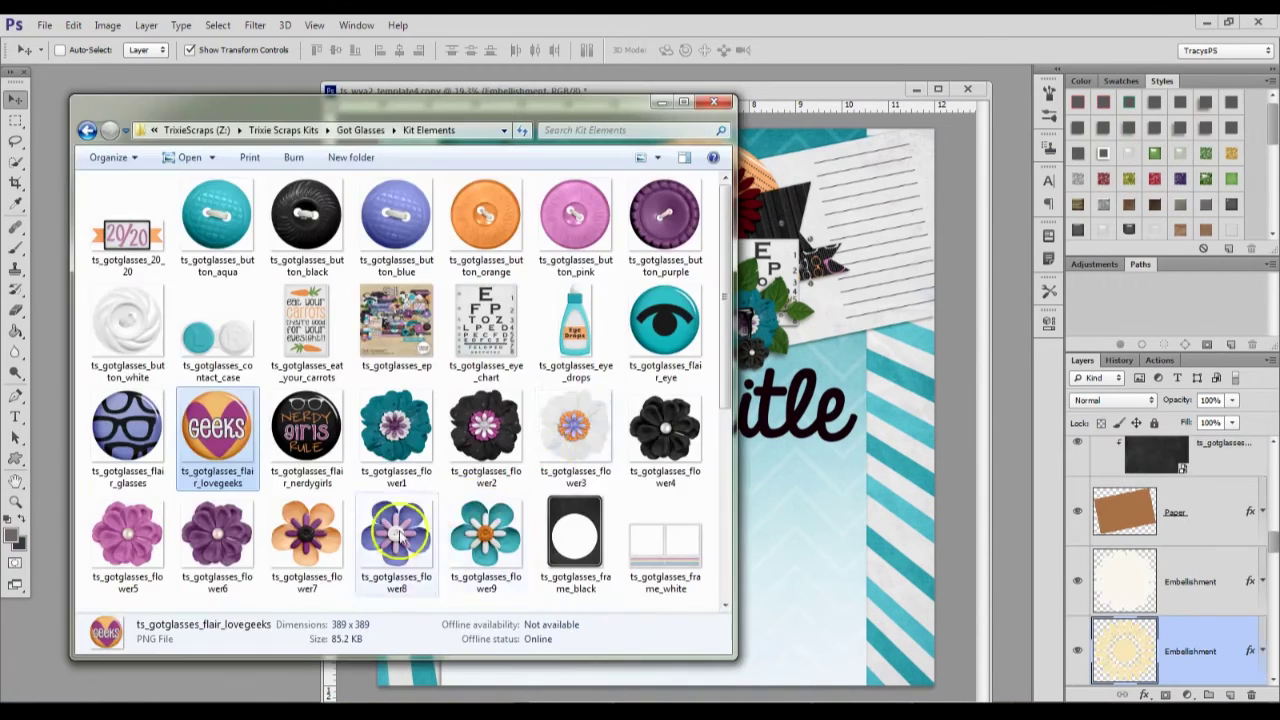
- Place ts_gotglasses_flower7 over the yellow flower in the left cluster and select the template flowers it replaces
left_click_drag(306, 536, 682, 540)
key("Return")
left_click_drag(686, 400, 390, 348)
left_click(400, 344, "ctrl")
left_click(480, 282, "ctrl")
left_click(455, 232, "ctrl")
- Rotate the ombre chevron paper 180 degrees so its dark end sits at the foot of the page
scroll(470, 260, "up", 6)
scroll(817, 268, "down", 4)
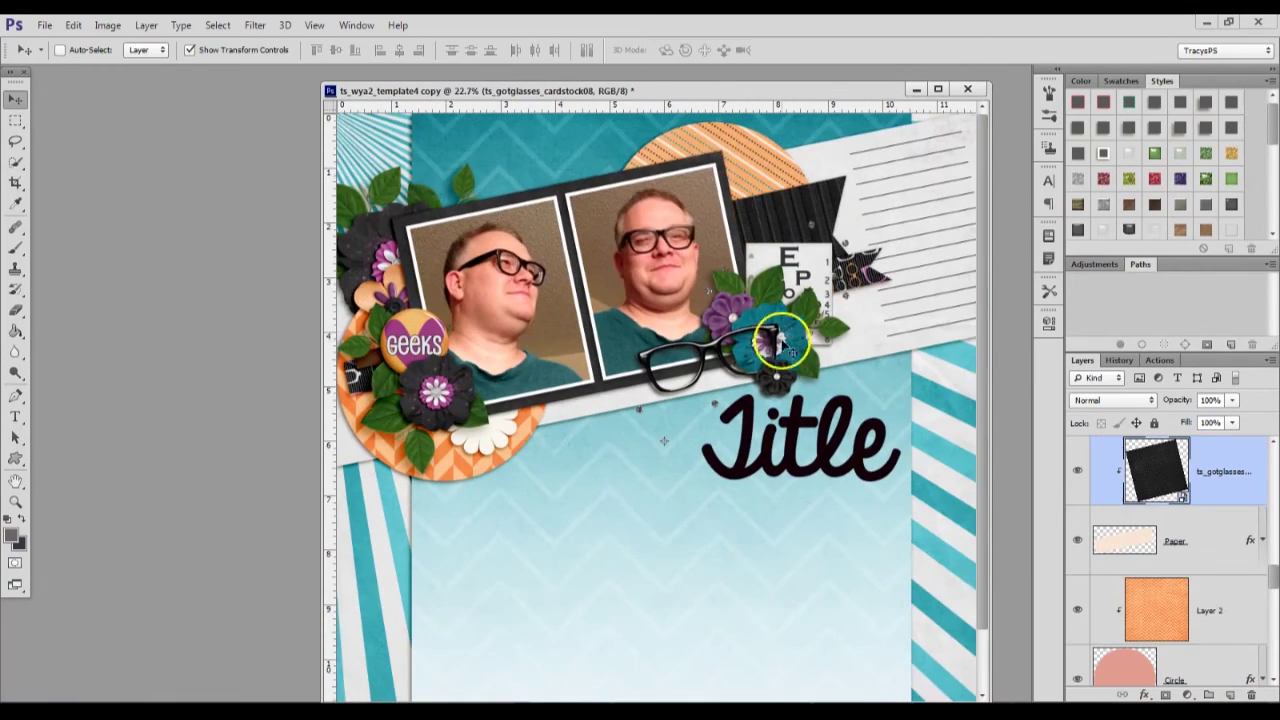
scroll(820, 270, "down", 1)
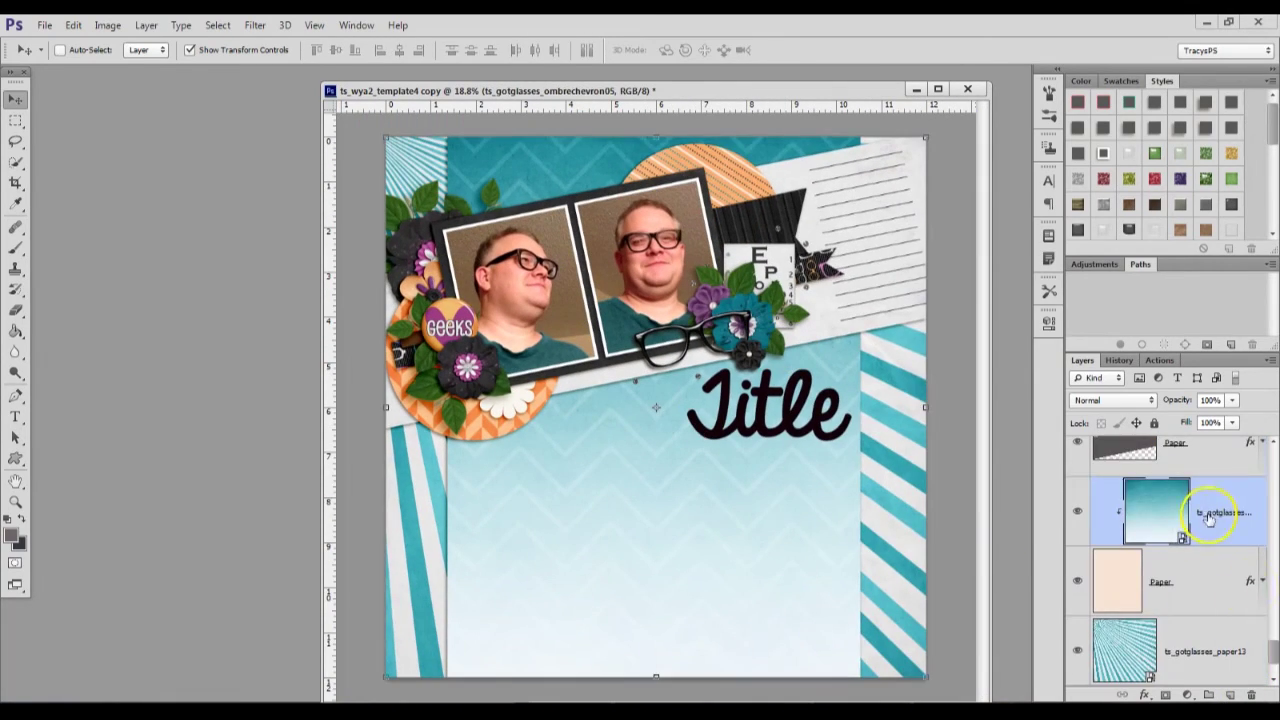
left_click(803, 49)
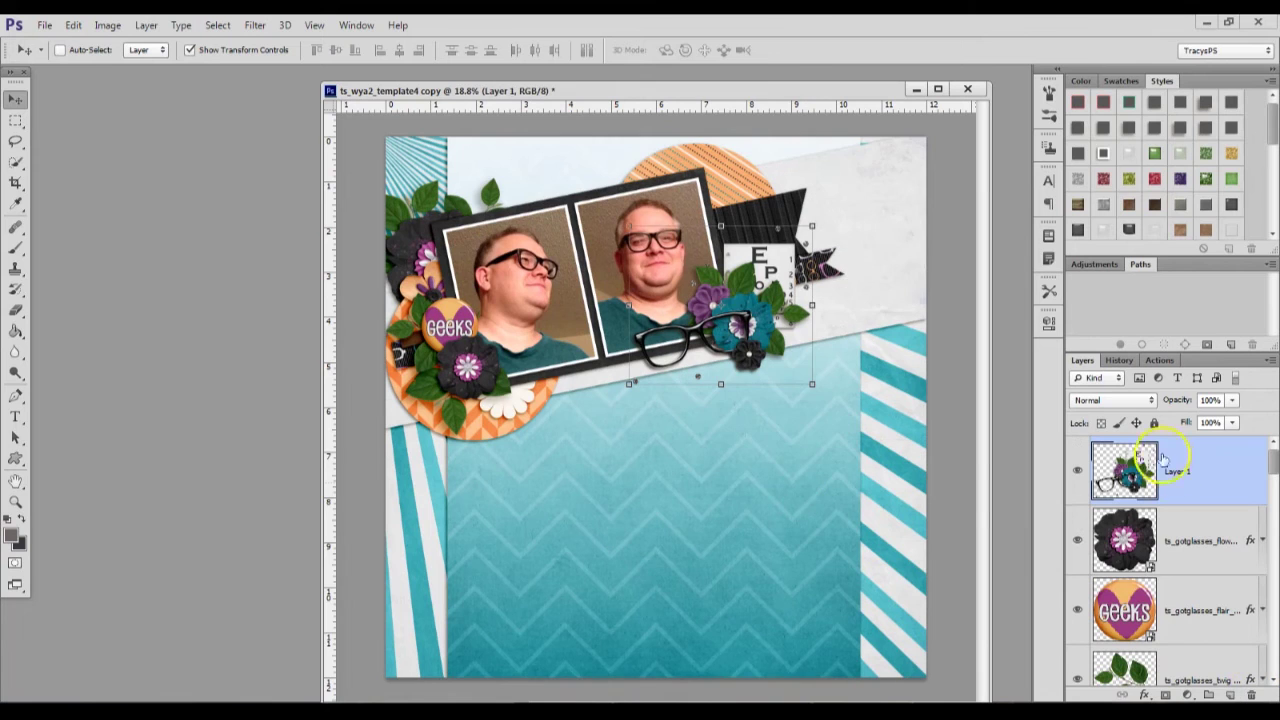
- Create a journaling text box on the chevron paper in Scrap Casual at 18 pt and write the story about needing new glasses
left_click(15, 418)
left_click_drag(628, 448, 771, 620)
left_click(168, 50)
left_click(343, 451)
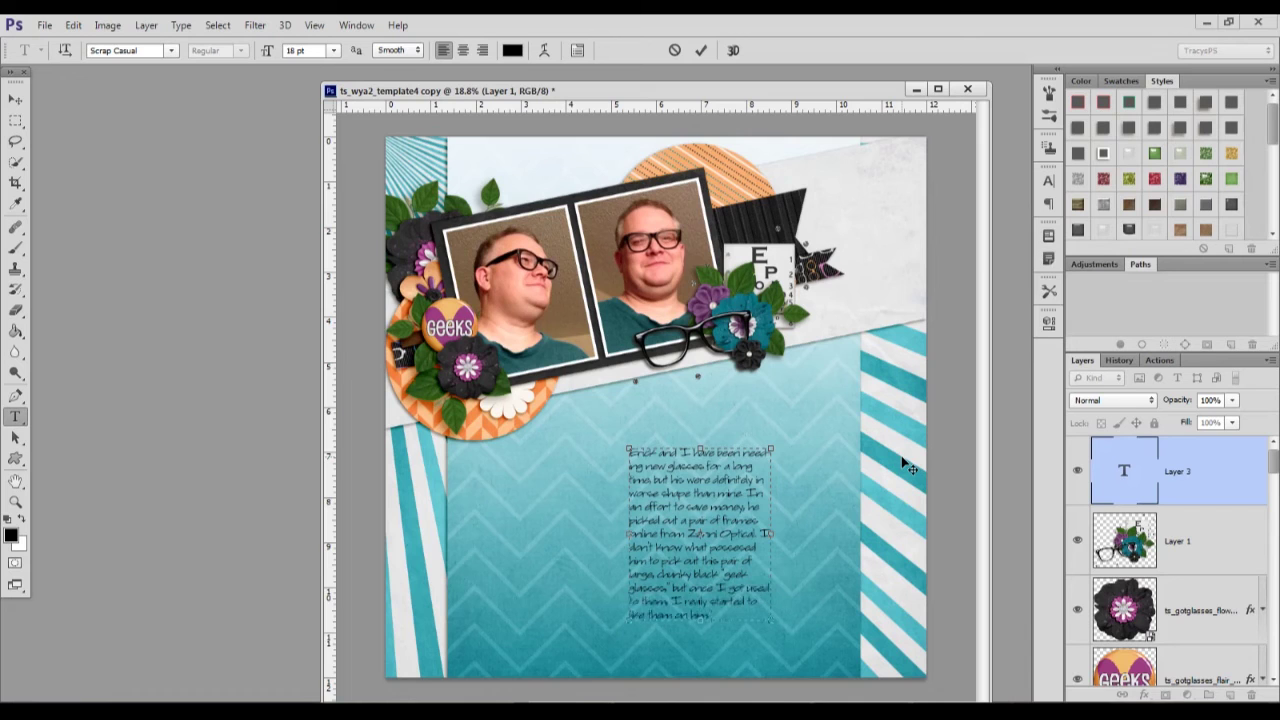
- Enlarge the journaling text box and continue the story with "my very own Clark Kent" and "just proud as a peacock"
left_click_drag(700, 620, 700, 652)
scroll(700, 651, "up", 5)
type("my personal")
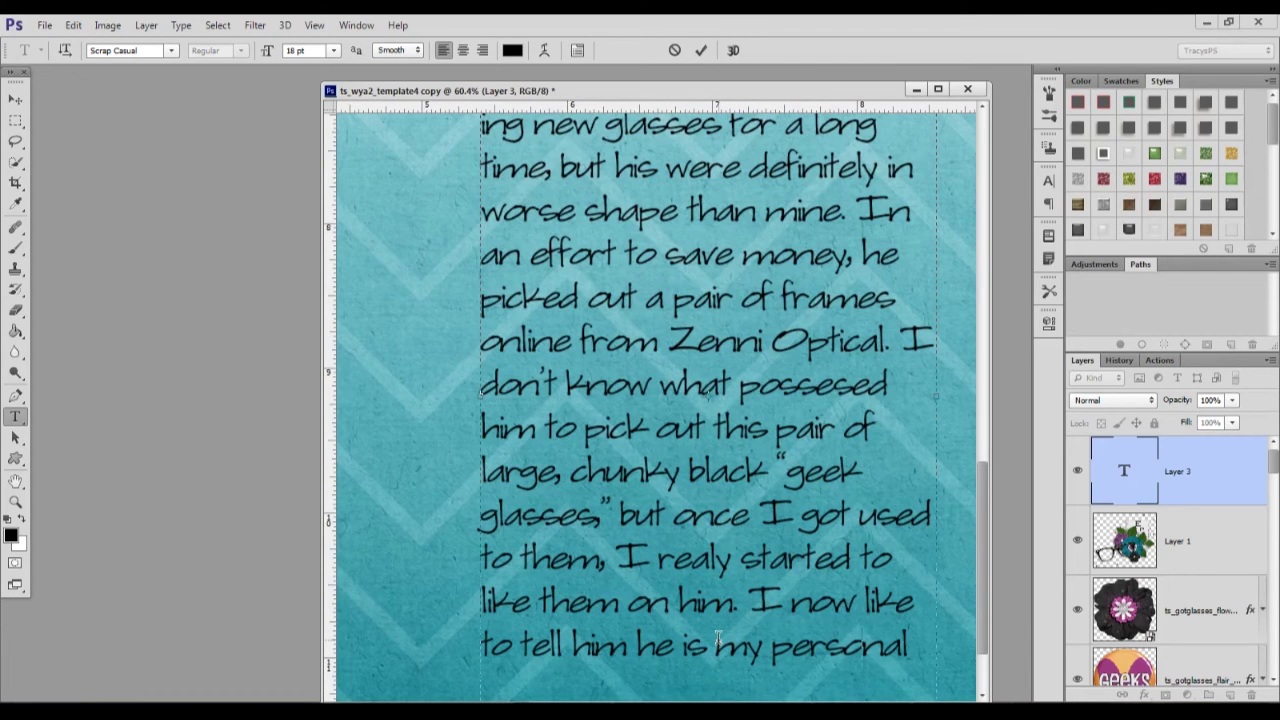
scroll(717, 636, "down", 1)
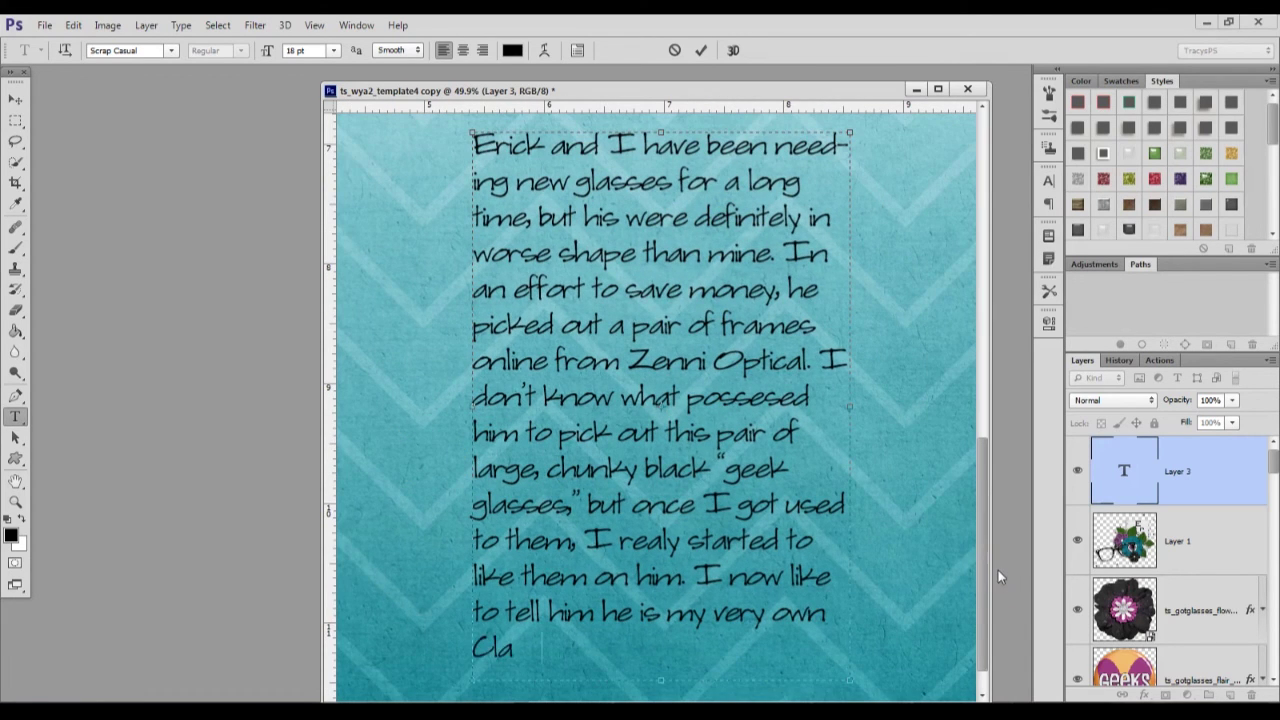
type("just proud")
left_click_drag(849, 407, 905, 407)
left_click(748, 640)
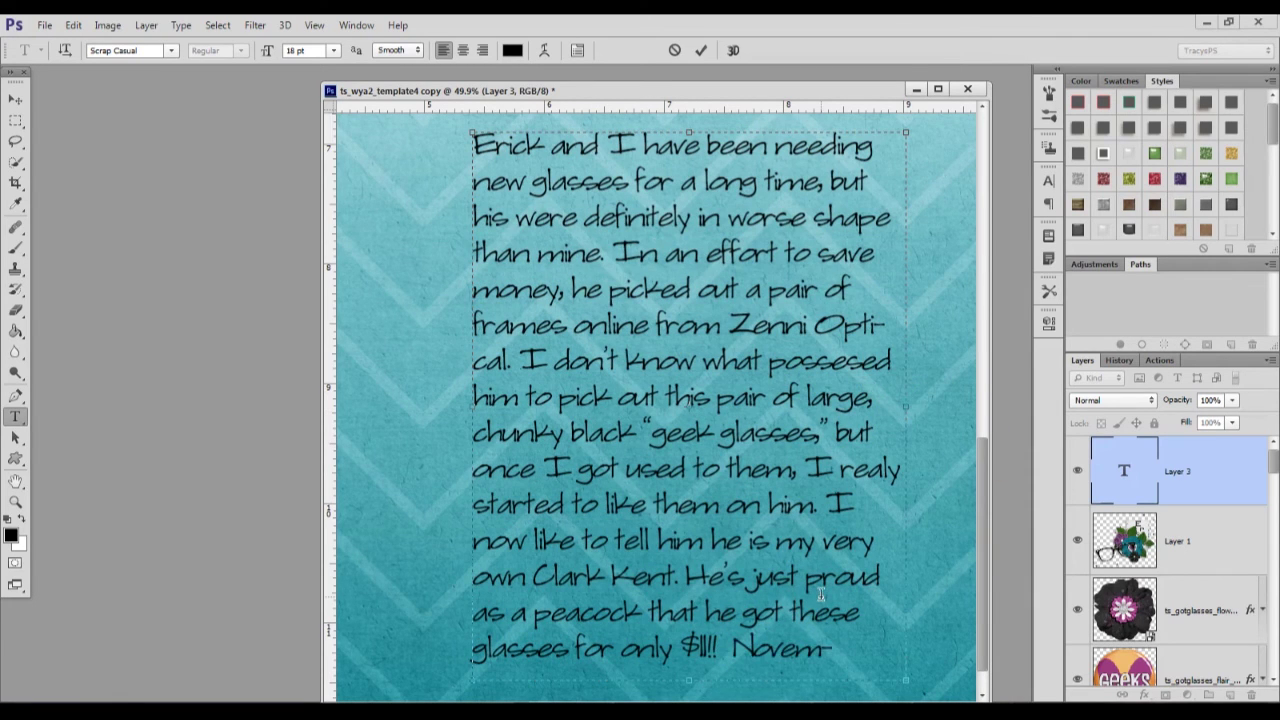
- Set the journaling text to 17 pt, put the November 2015 date on its own line and commit the text
key("ctrl+a")
left_click(267, 50)
key("Down")
left_click(791, 585)
key("Return")
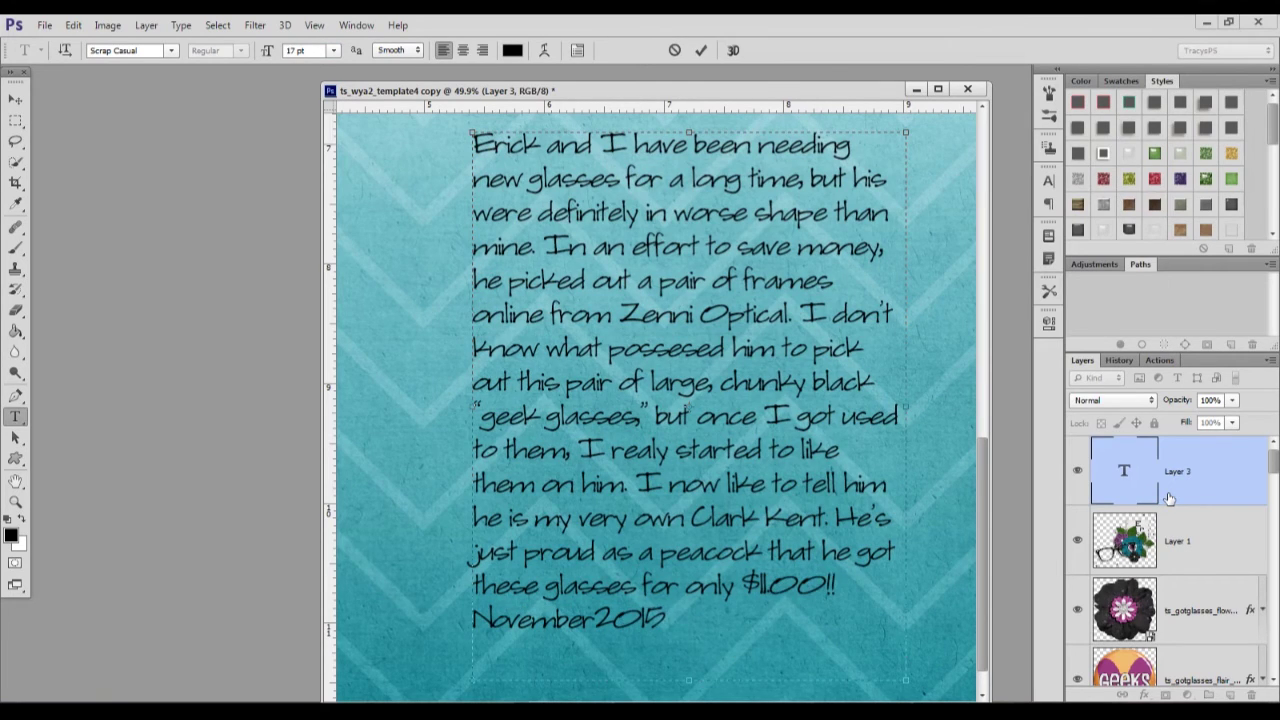
left_click(1169, 497)
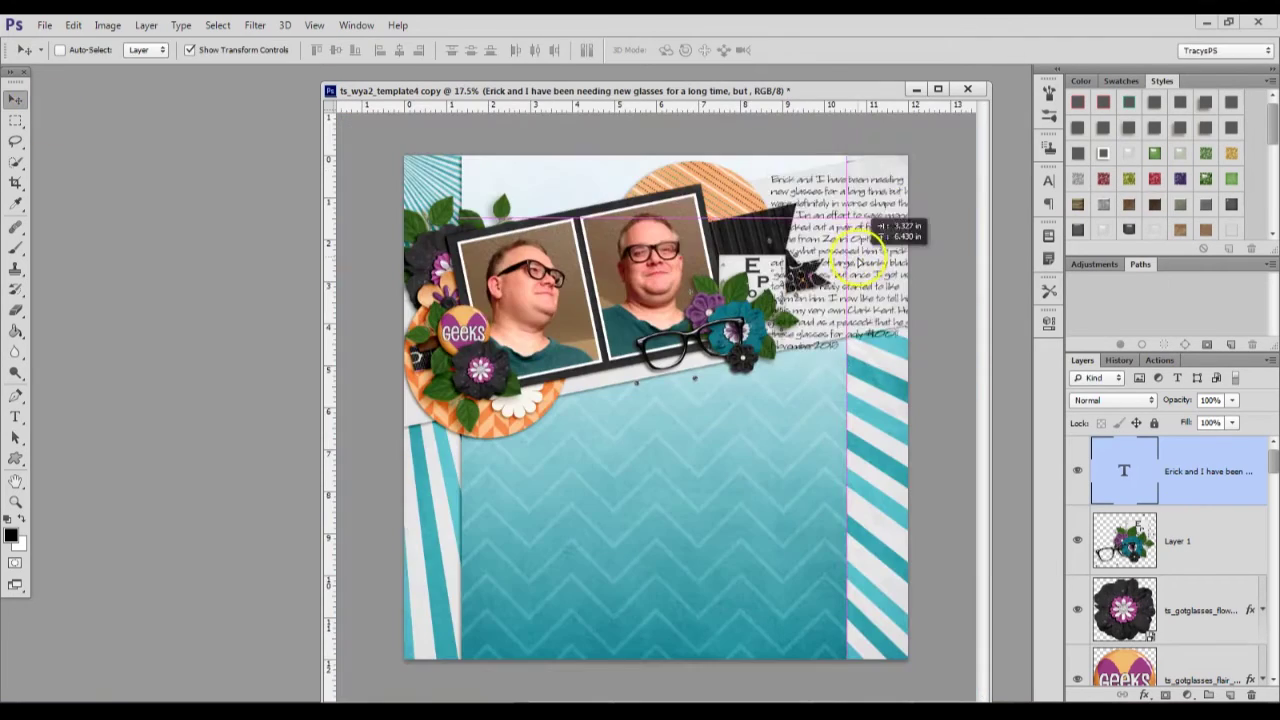
- Move the journaling onto the tilted white paper, scaled to 78.85% and rotated -11.25 degrees
left_click_drag(815, 252, 800, 352)
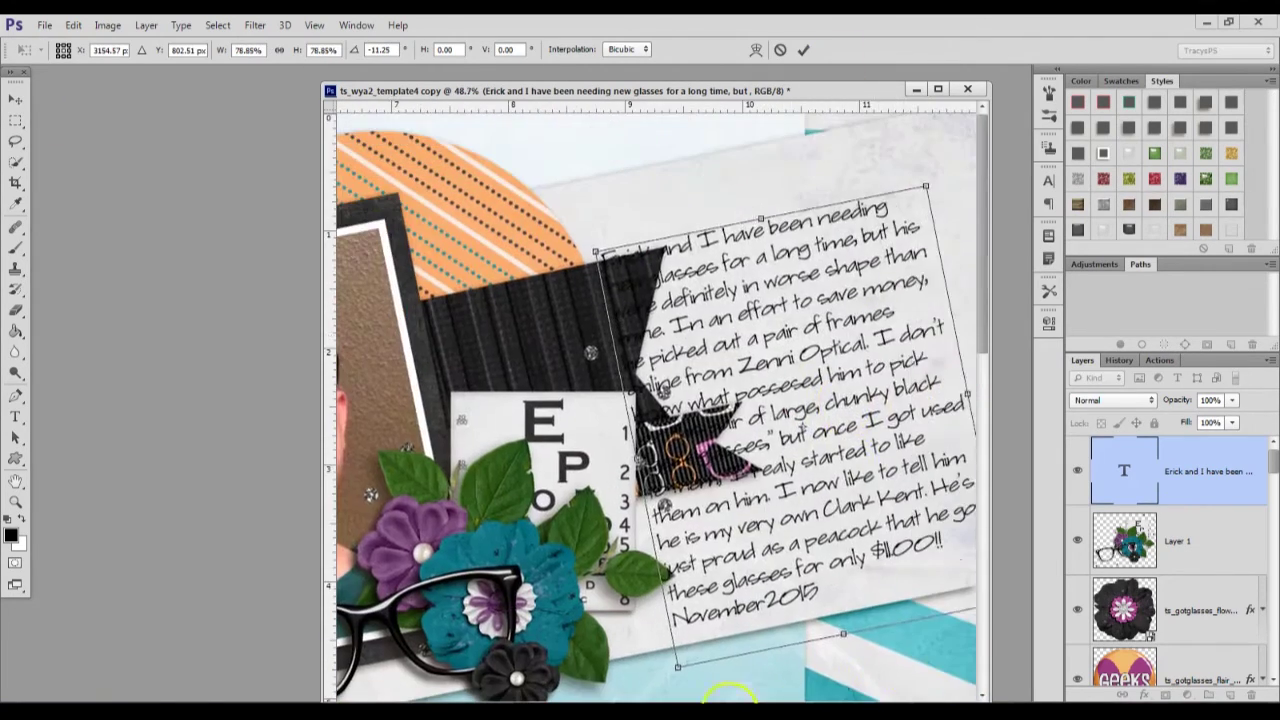
left_click_drag(852, 408, 858, 334)
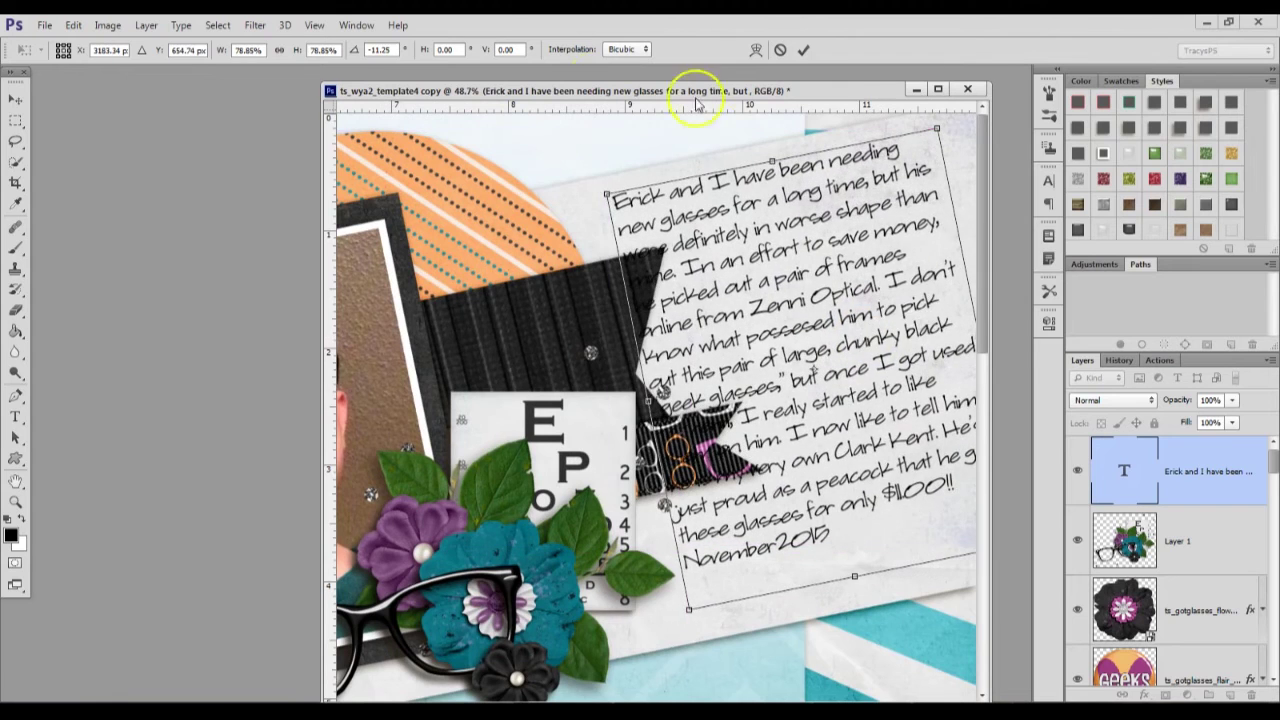
left_click_drag(697, 98, 603, 86)
left_click_drag(857, 106, 857, 109)
key("Return")
- Indent the journaling lines around the black ribbon, lengthen the text box and end with "November 16, 2015"
key("t")
left_click(529, 238)
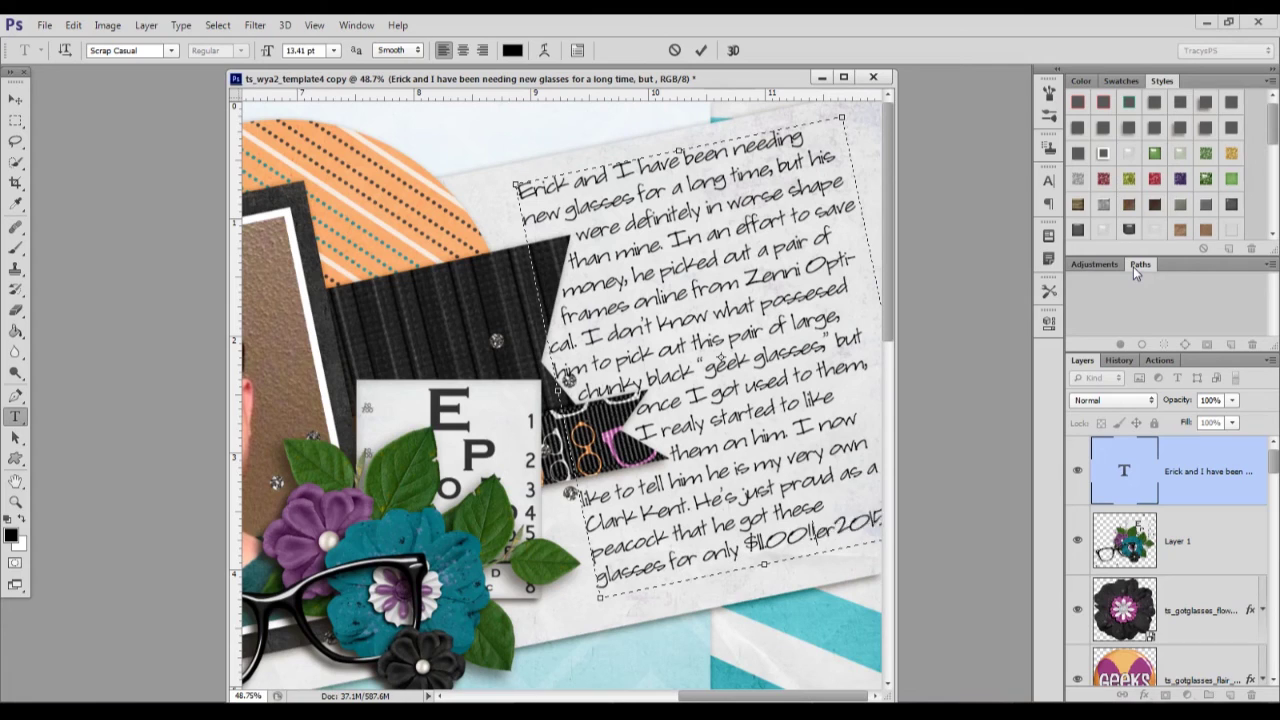
left_click_drag(763, 565, 770, 592)
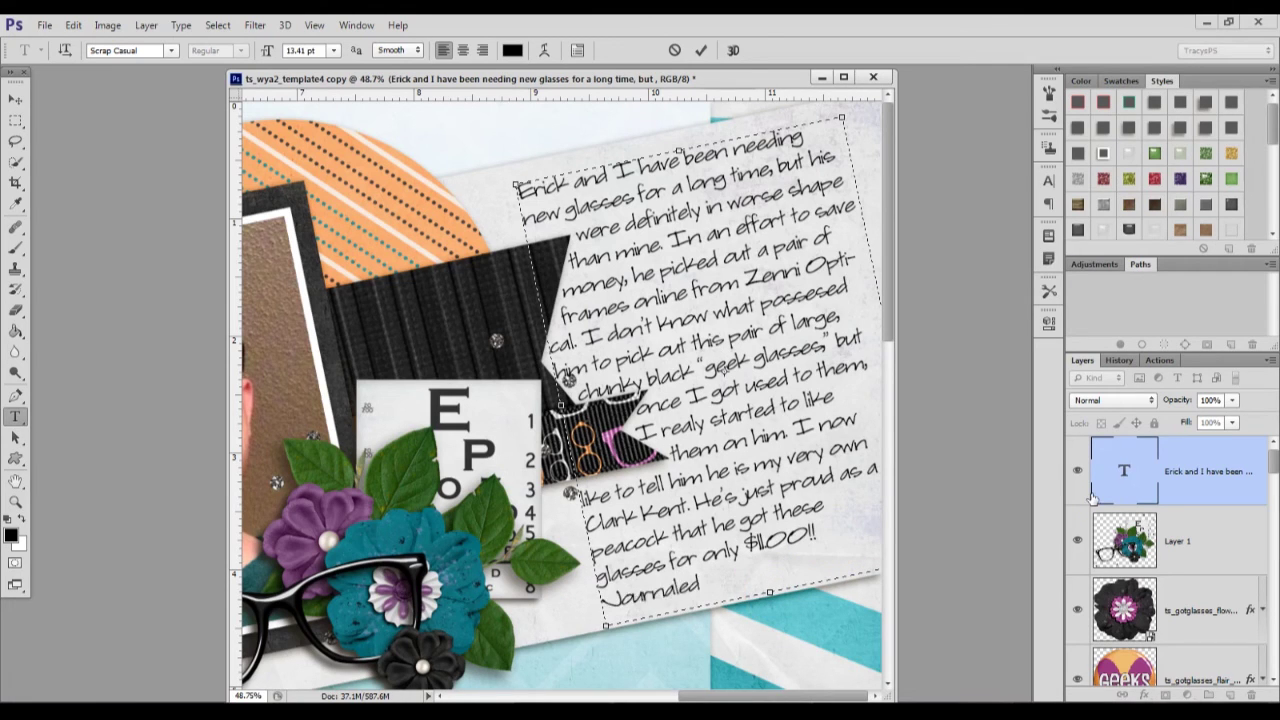
left_click(1092, 498)
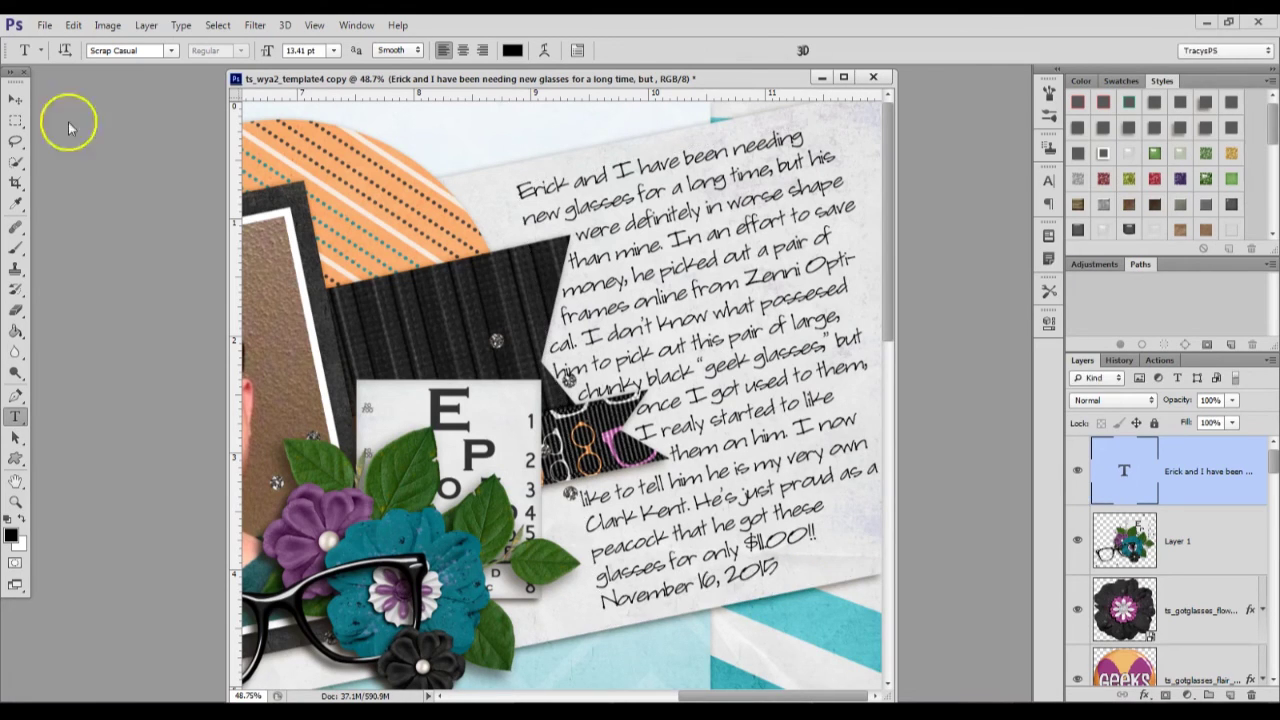
- Lasso the rhinestone overlapping the journaling on Layer 1 and move it onto the black ribbon
left_click(15, 99)
left_click(1177, 541)
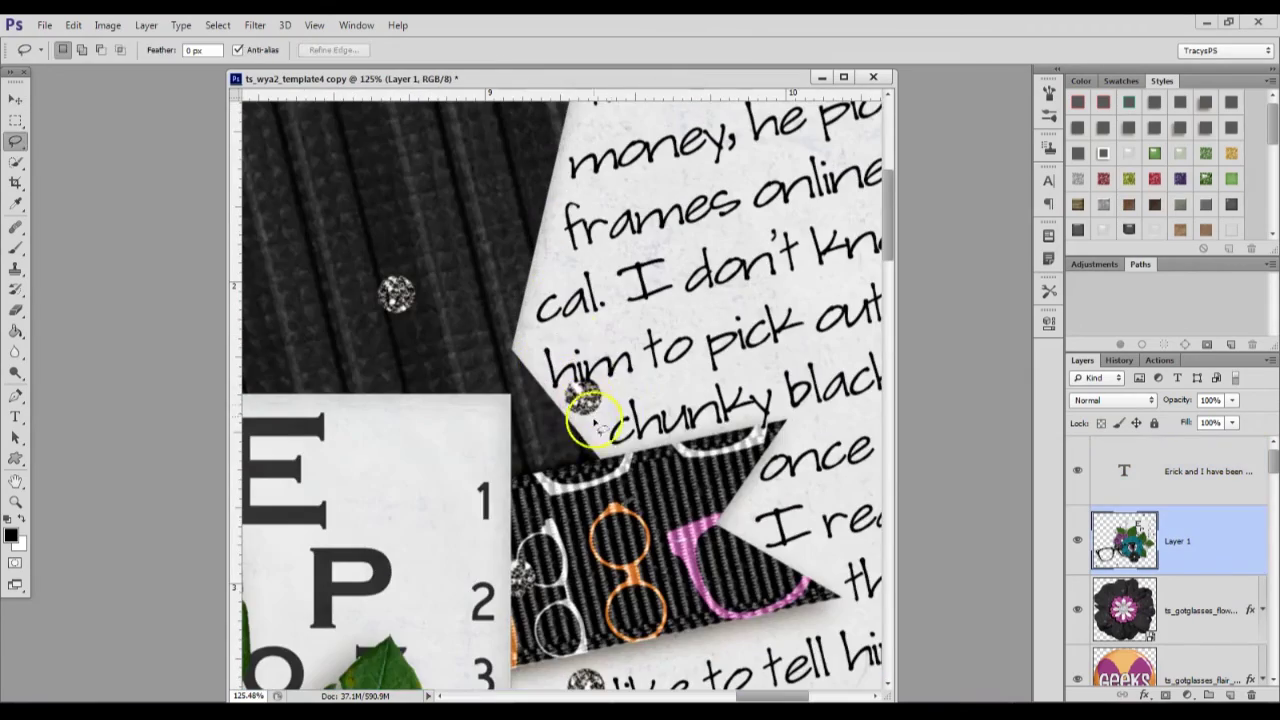
key("v")
left_click_drag(583, 394, 271, 156)
key("ctrl+0")
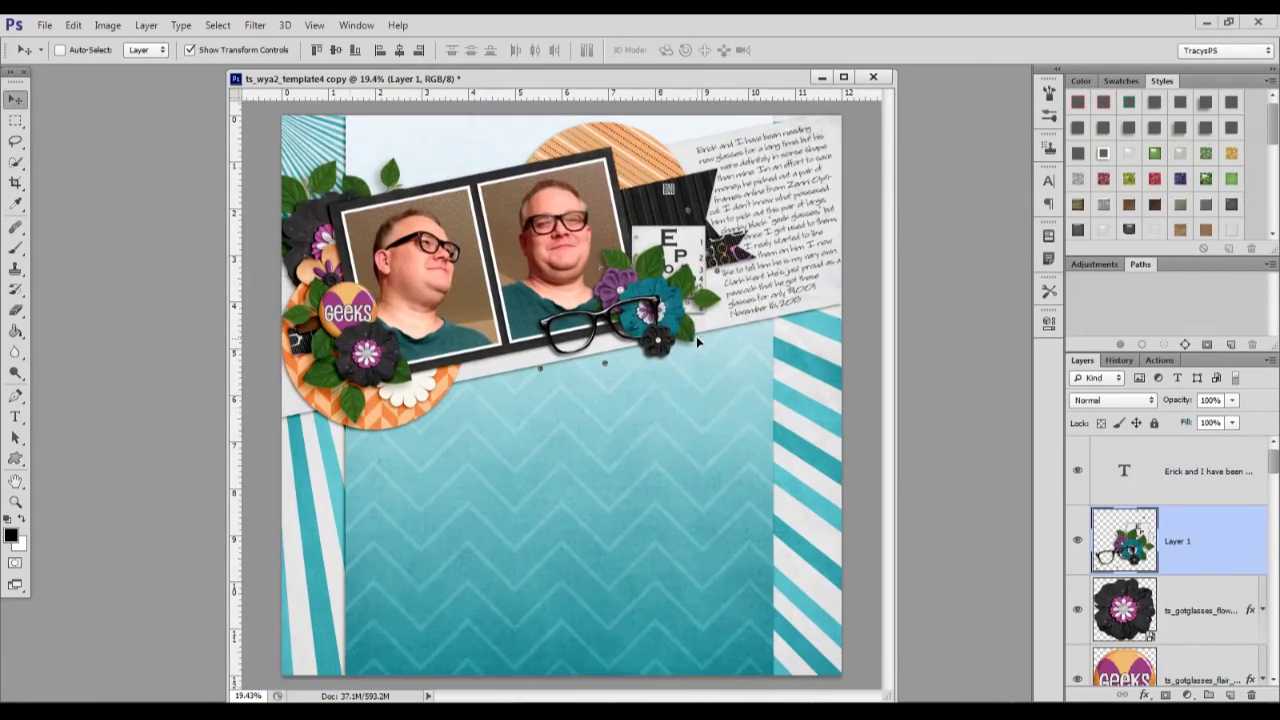
- Add the title line "My Very Own" in Scrap Casual at 48 pt and position it below the glasses
left_click(15, 416)
left_click(594, 406)
type("My Ve")
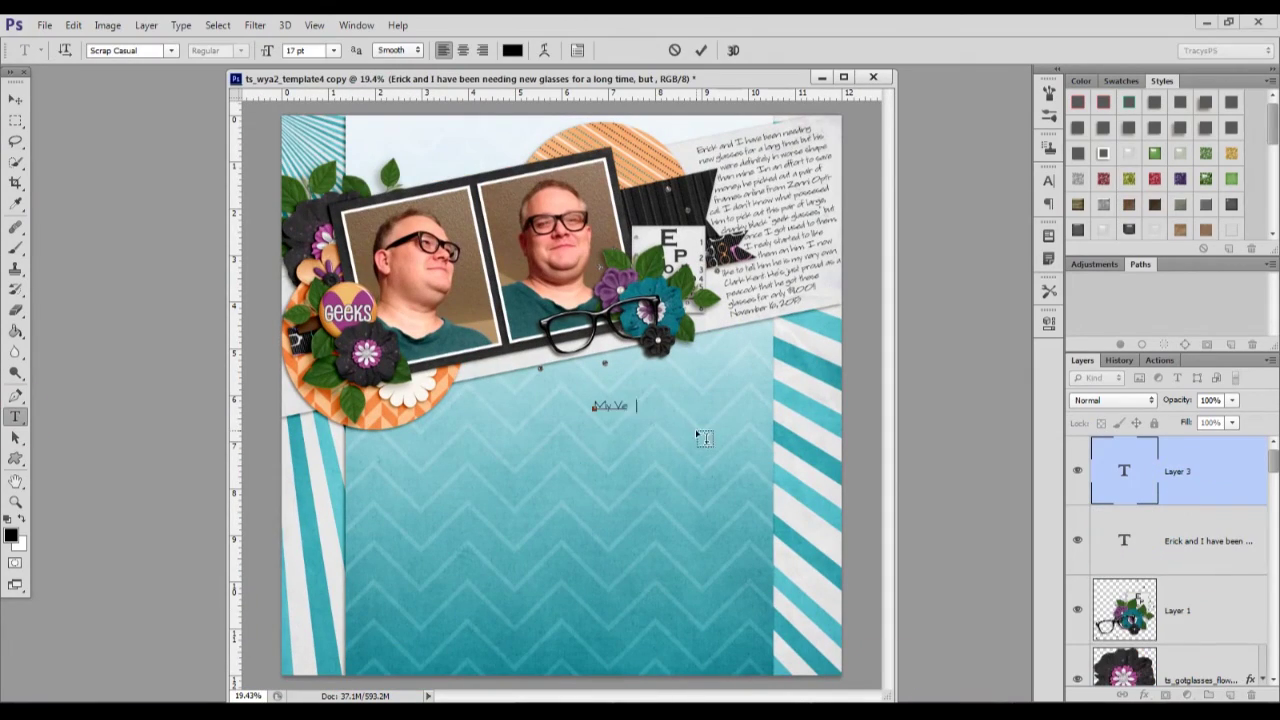
type("ry Own")
key("ctrl+a")
left_click(333, 50)
left_click(318, 287)
left_click_drag(717, 456, 689, 431)
key("ctrl+Return")
key("ctrl+0")
- Switch to File Explorer and place the orange Got Glasses lowercase alphabet letters needed for "clark kent" in the template
key("alt+Tab")
double_click(320, 229)
left_click(307, 337)
left_click(474, 440, "ctrl")
left_click(665, 230, "ctrl")
left_click(396, 570, "ctrl")
left_click(396, 430, "ctrl")
left_click(486, 310, "ctrl")
left_click(662, 425, "ctrl")
left_click(575, 540, "ctrl")
left_click_drag(575, 540, 785, 300)
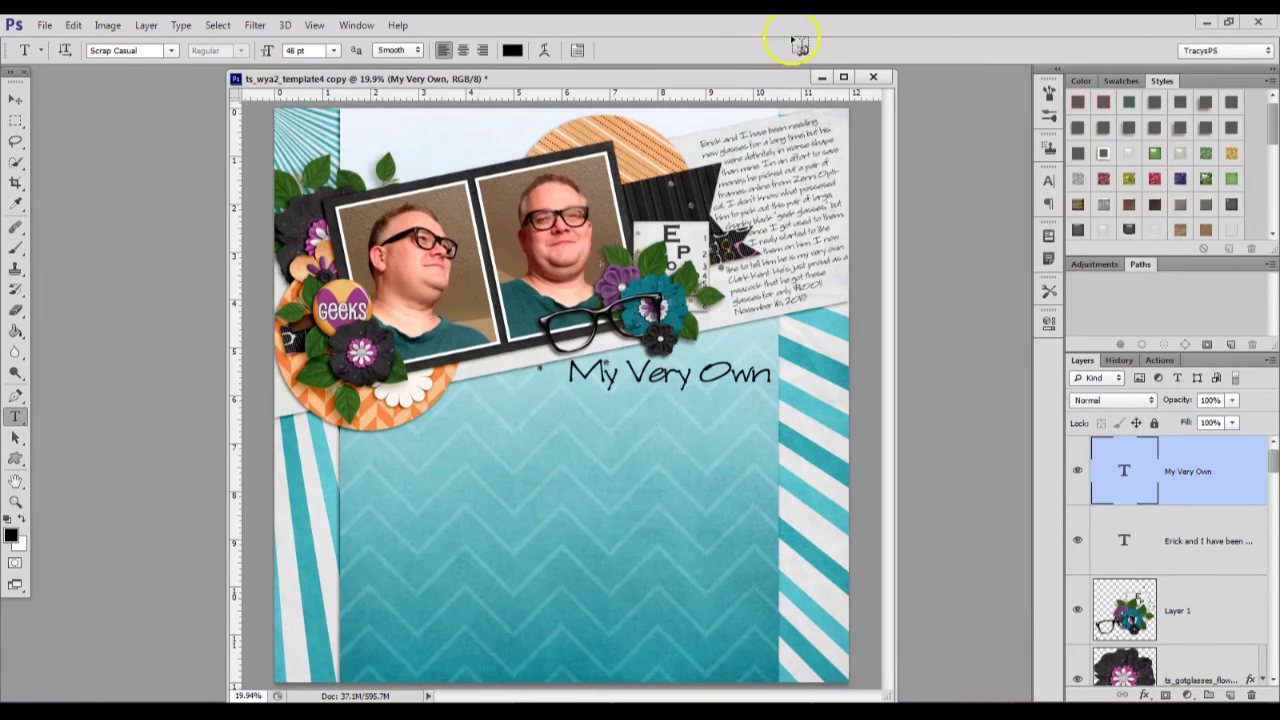
key("Escape")
key("Return")
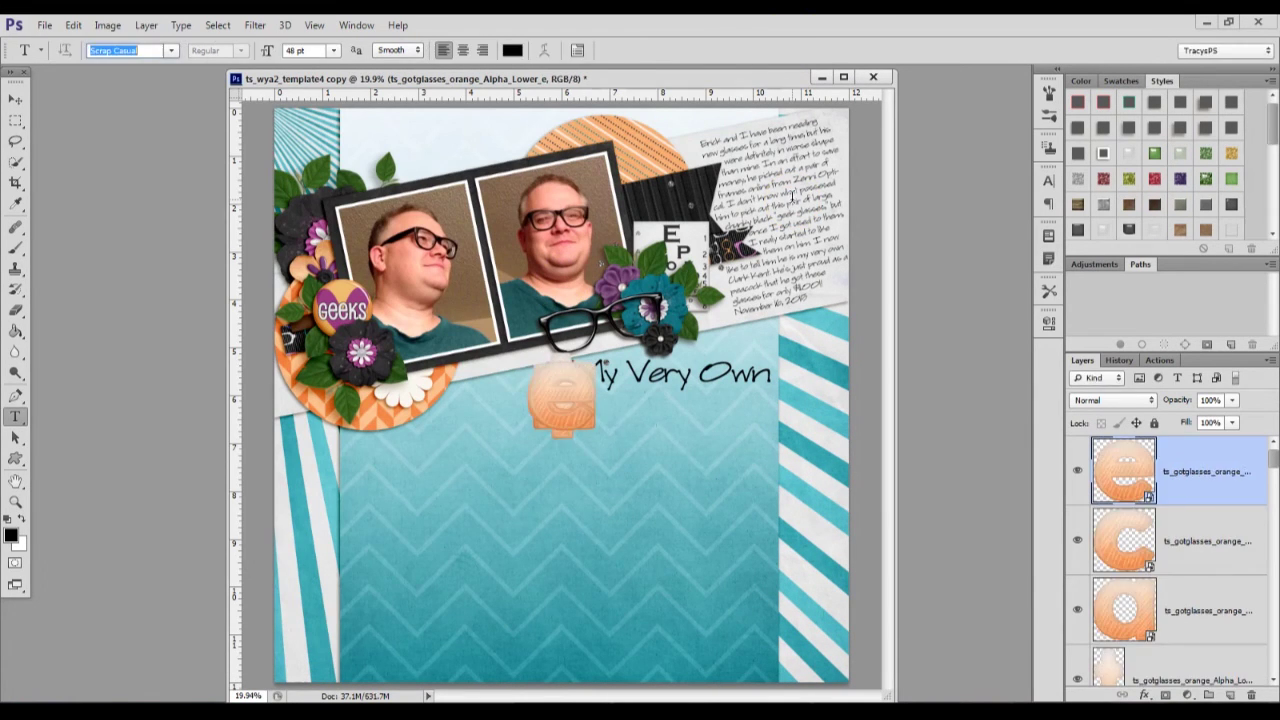
- Arrange the orange alphabet letters side by side on the chevron paper to spell "clark"
left_click(1166, 553)
left_click(15, 100)
left_click_drag(640, 440, 520, 577)
left_click(1185, 610)
left_click_drag(746, 456, 648, 590)
left_click(1185, 542)
left_click_drag(644, 431, 726, 586)
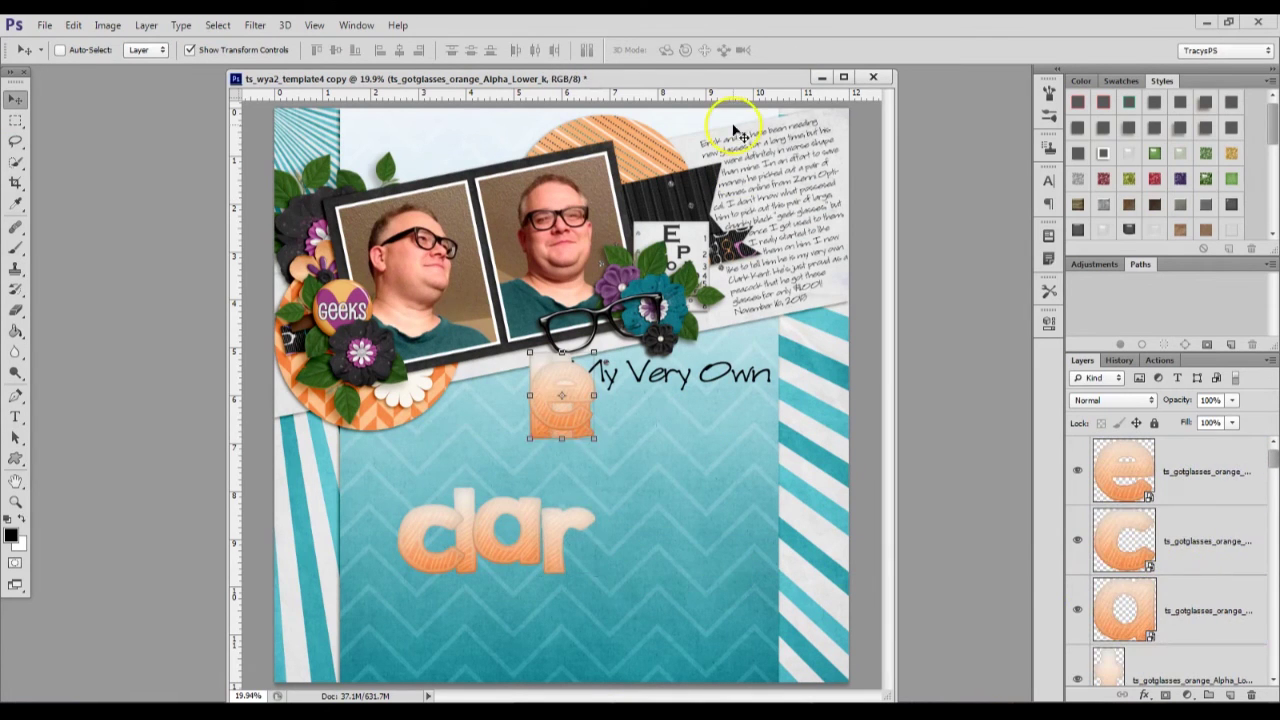
left_click_drag(716, 516, 608, 530)
left_click_drag(1197, 520, 1197, 554)
left_click(61, 50)
left_click(614, 563)
left_click_drag(350, 456, 400, 526)
key("ctrl+z")
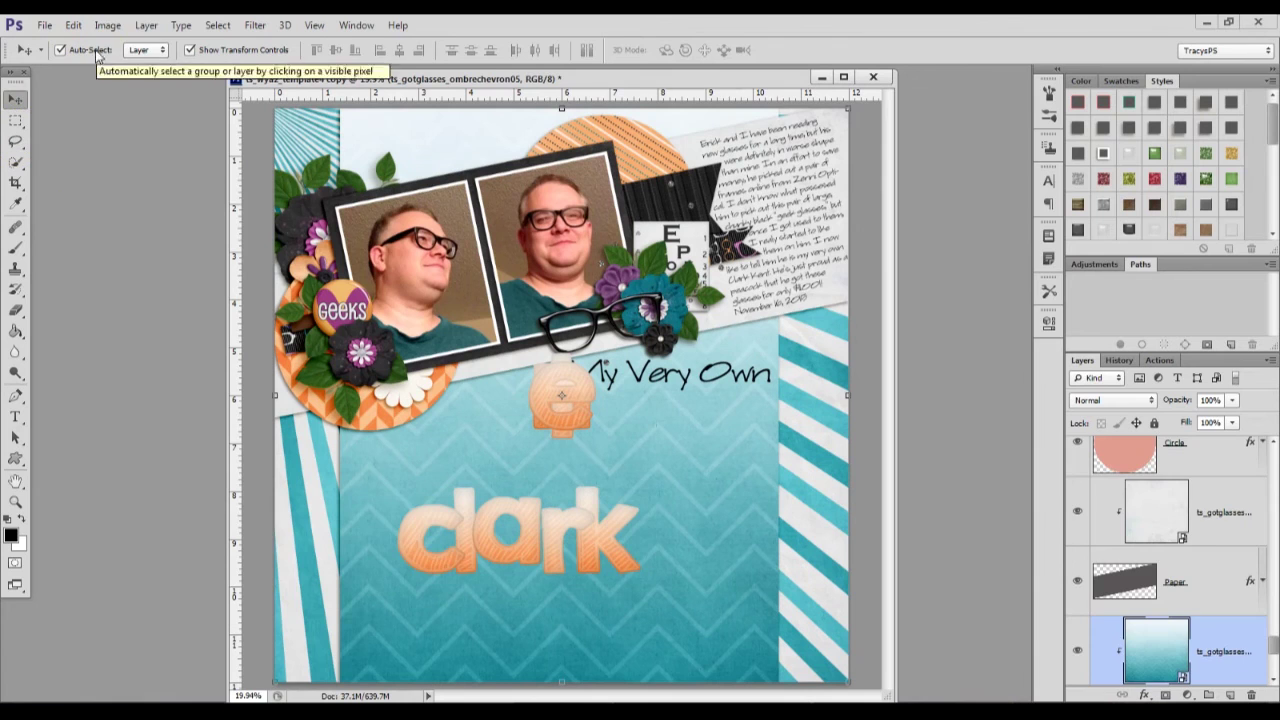
left_click(405, 538)
left_click(15, 121)
left_click(15, 100)
left_click_drag(383, 482, 426, 557)
key("ctrl+z")
left_click(61, 50)
left_click_drag(600, 540, 623, 549)
key("ctrl+z")
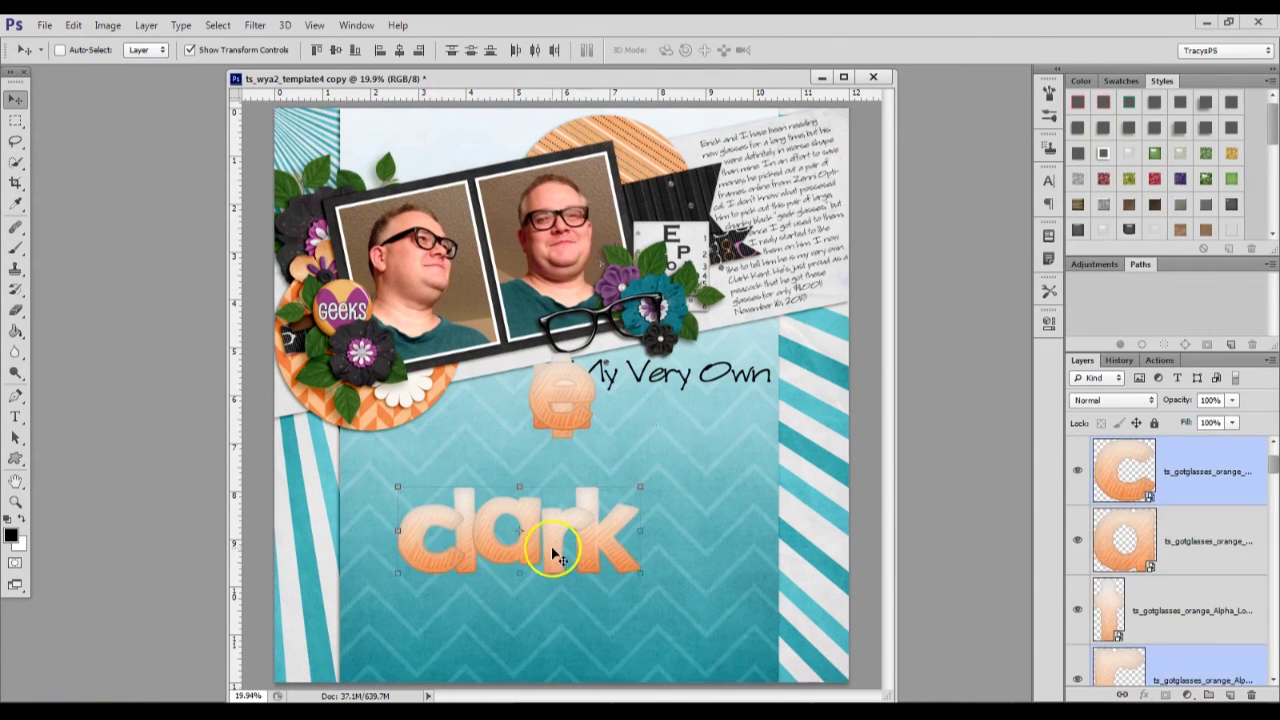
- Move the "clark" letters toward the page's left edge and lay out the remaining letters beside them as "kent"
left_click(532, 545, "ctrl+shift")
left_click_drag(553, 550, 473, 540)
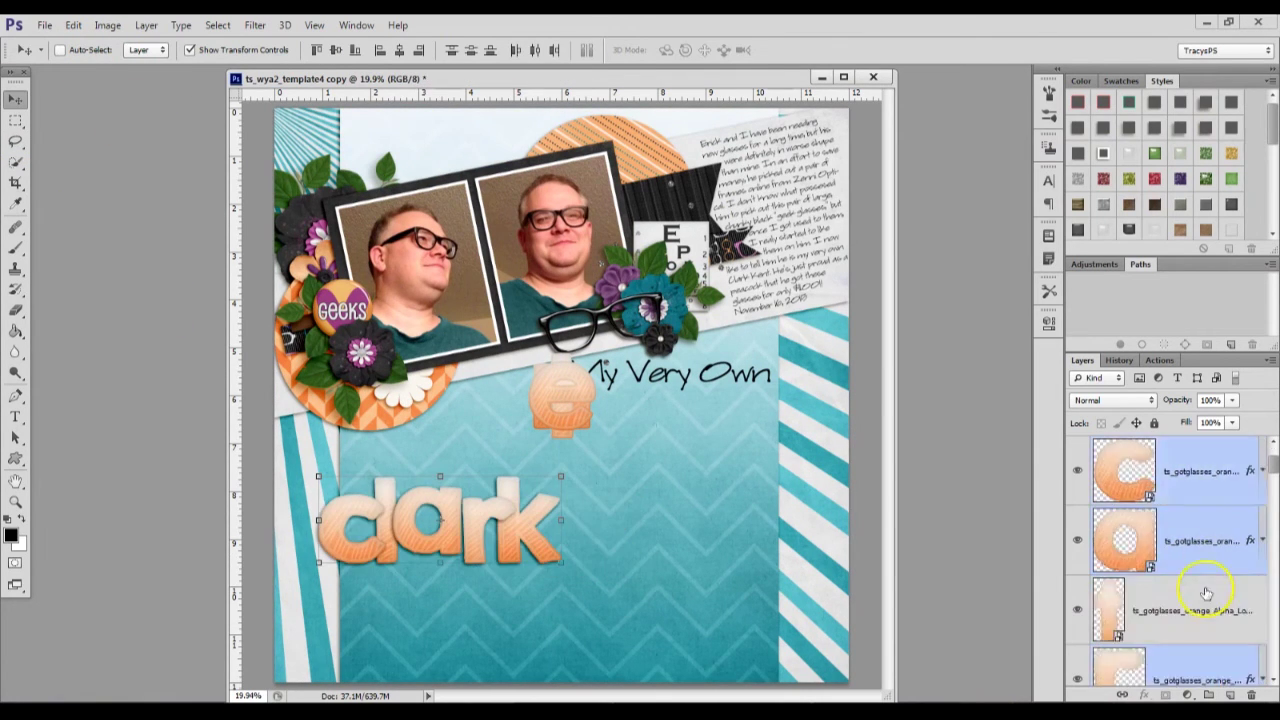
left_click_drag(546, 340, 616, 457)
left_click_drag(571, 393, 752, 533)
left_click_drag(652, 412, 868, 543)
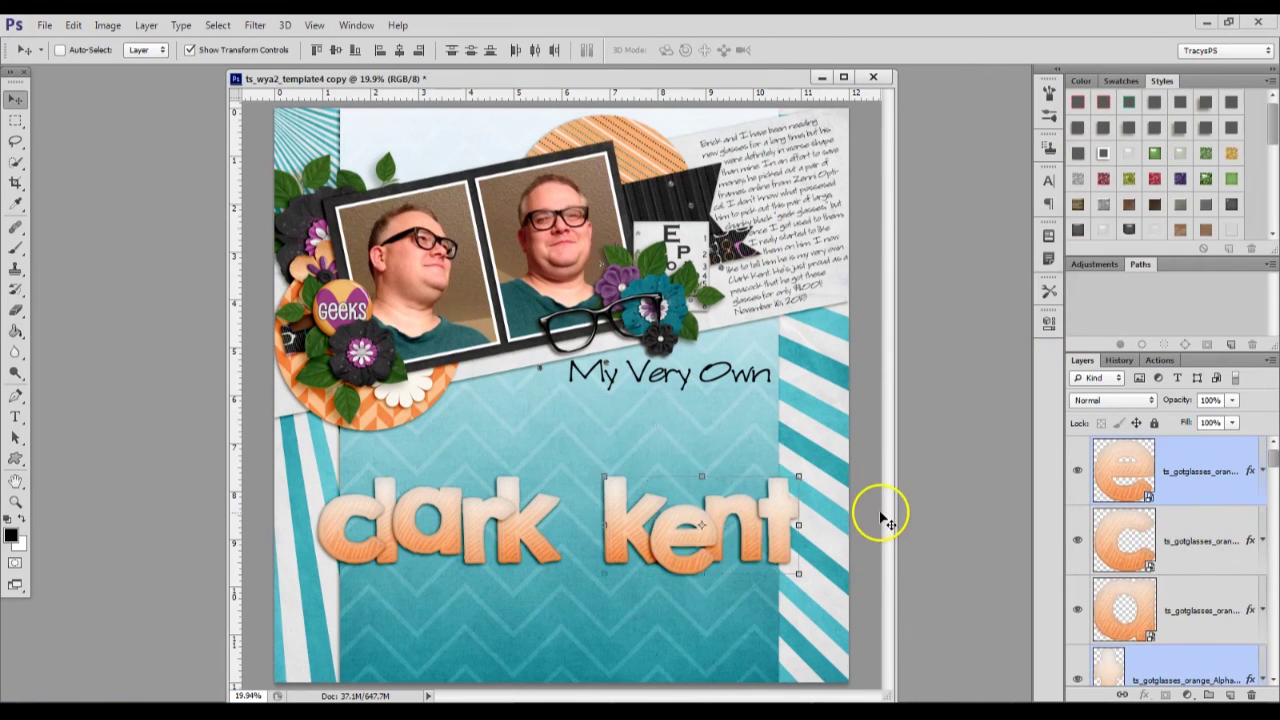
- Nudge the "kent" letters left until they sit close to "clark"
key("shift+Left")
key("shift+Left")
key("shift+Left")
key("shift+Left")
key("shift+Left")
key("shift+Left")
key("shift+Left")
key("shift+Left")
key("shift+Left")
key("shift+Left")
key("shift+Left")
key("shift+Left")
key("shift+Left")
key("shift+Left")
key("shift+Left")
- Select all the orange title letters, scale them down together and place them directly under "My Very Own"
left_click(1178, 481)
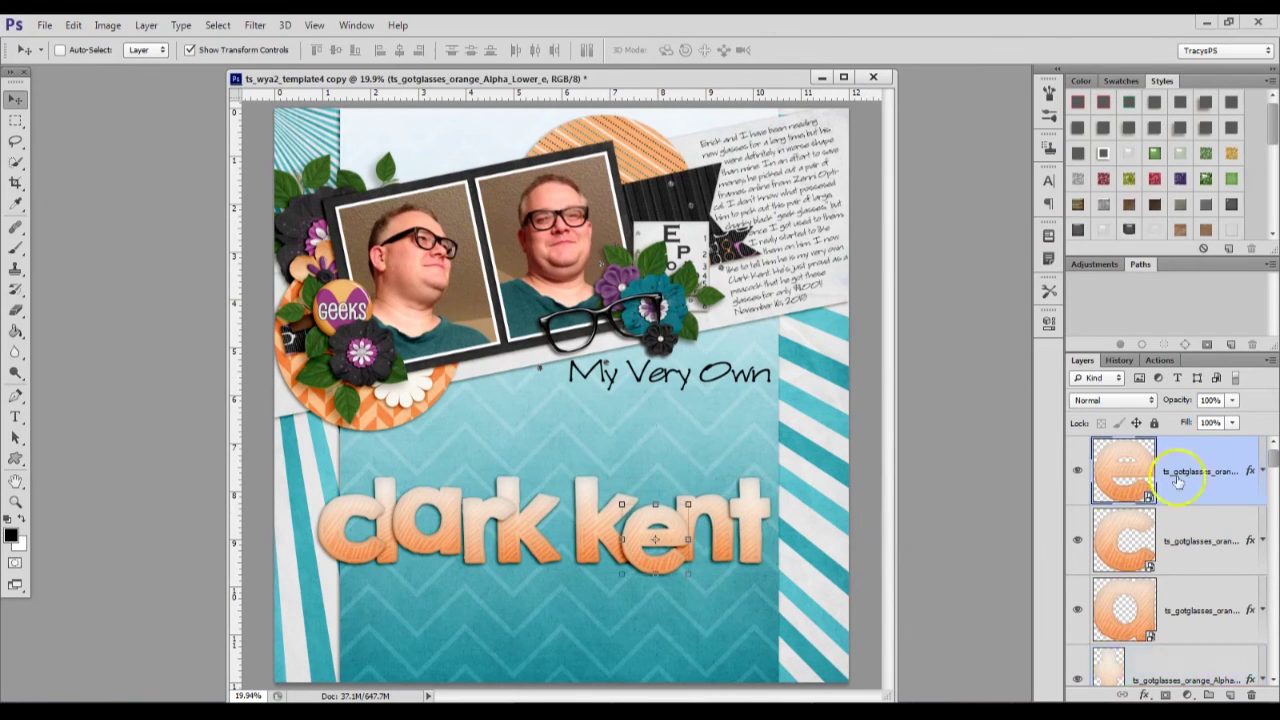
scroll(1178, 481, "down", 5)
left_click(1180, 540, "shift")
key("ctrl+t")
left_click_drag(318, 478, 486, 514)
left_click_drag(686, 549, 740, 412)
key("Return")
- Add a black outside stroke to the letter n and copy its layer style to the other title letters
scroll(670, 420, "up", 3)
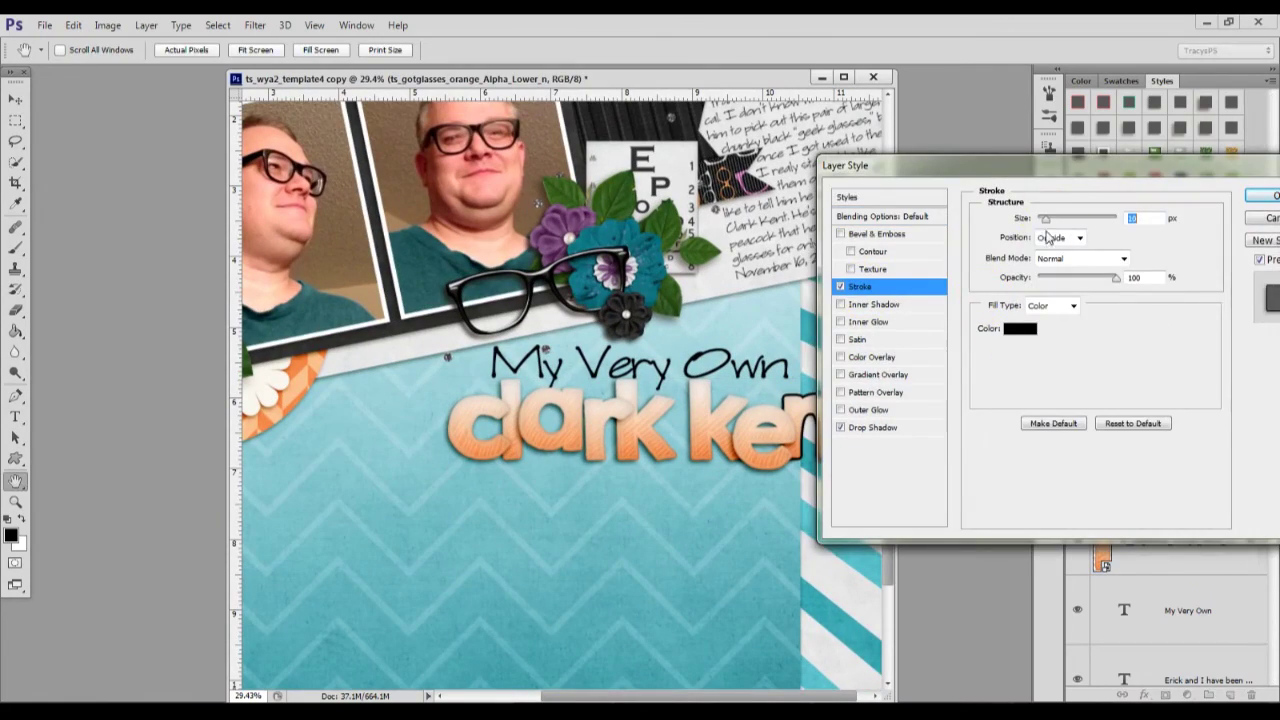
right_click(1200, 471)
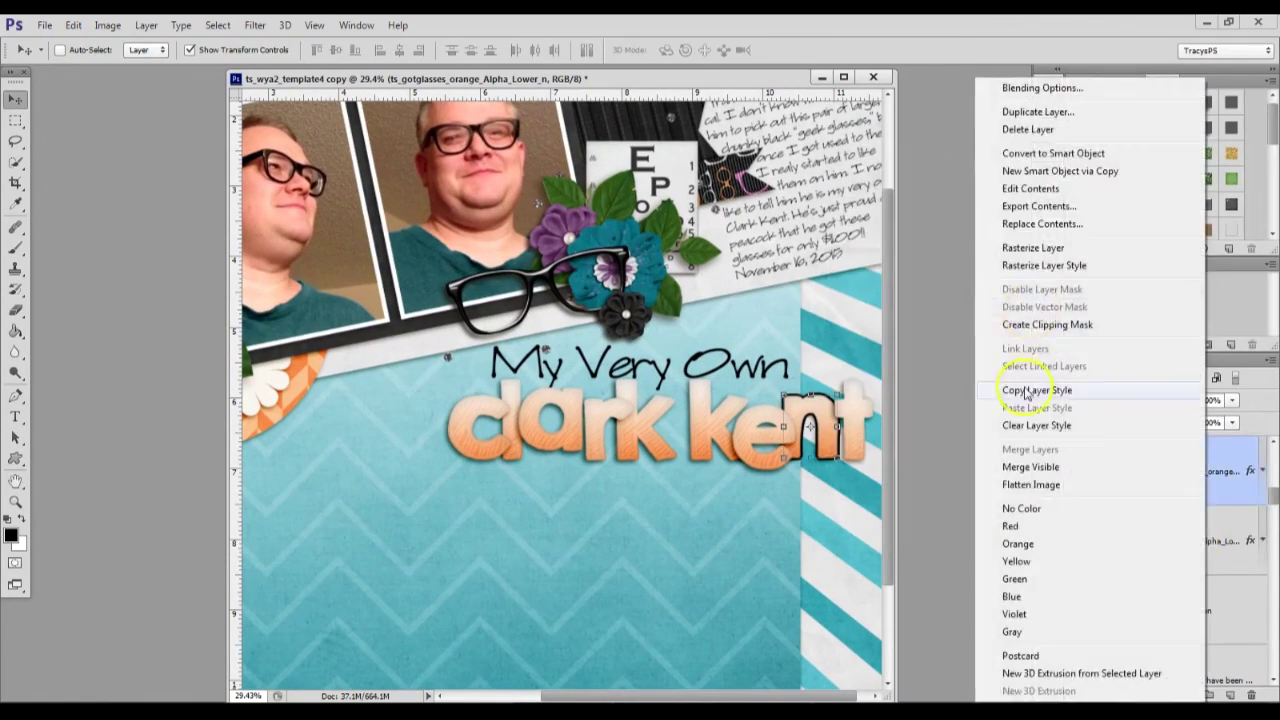
left_click(1025, 391)
scroll(1180, 471, "up", 5)
left_click(1200, 471, "shift")
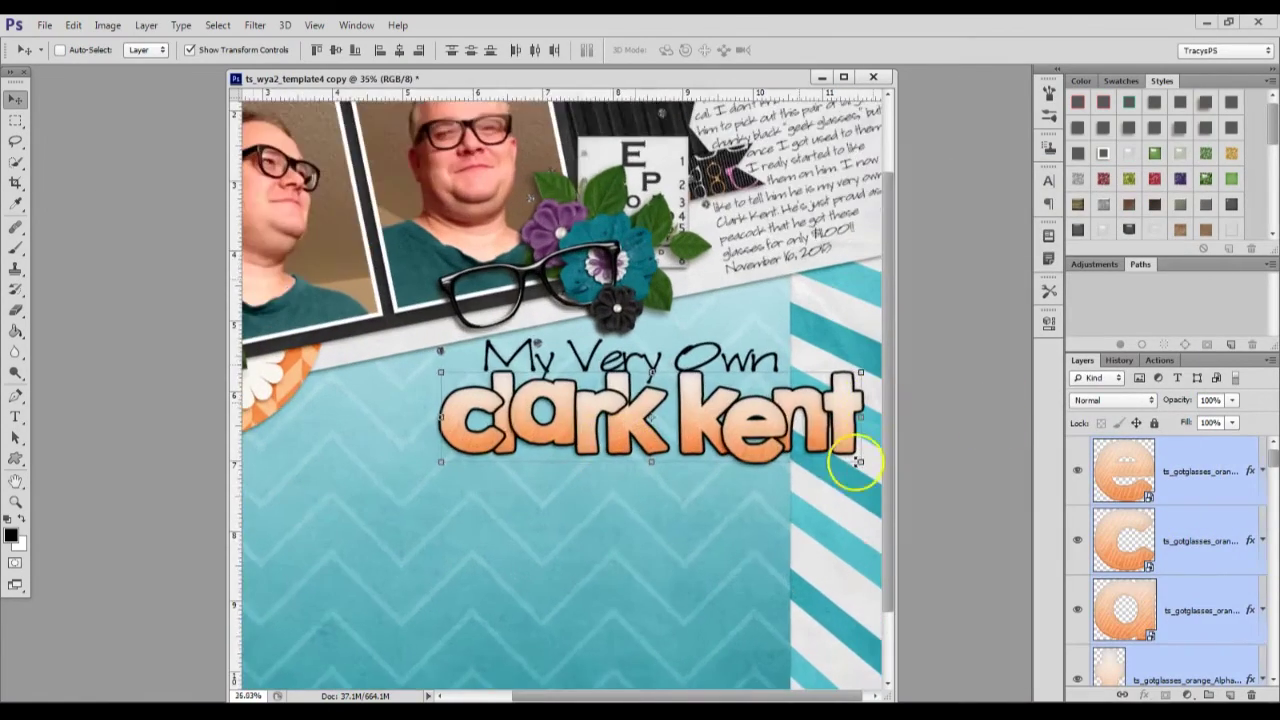
- Scale down the "clark kent" letters and the "My Very Own" text above them and adjust their positions
scroll(857, 463, "up", 4)
left_click_drag(857, 492, 806, 478)
key("Return")
mouse_move(700, 338)
left_mouse_down()
mouse_move(732, 324)
mouse_move(702, 330)
left_mouse_up()
left_click_drag(312, 300, 398, 336)
key("Return")
- Retype the line above "clark kent" in lowercase as "my very own" and shift it slightly right
type("tm00")
key("BackSpace")
key("BackSpace")
type("very o")
left_click(15, 99)
left_click_drag(605, 488, 620, 489)
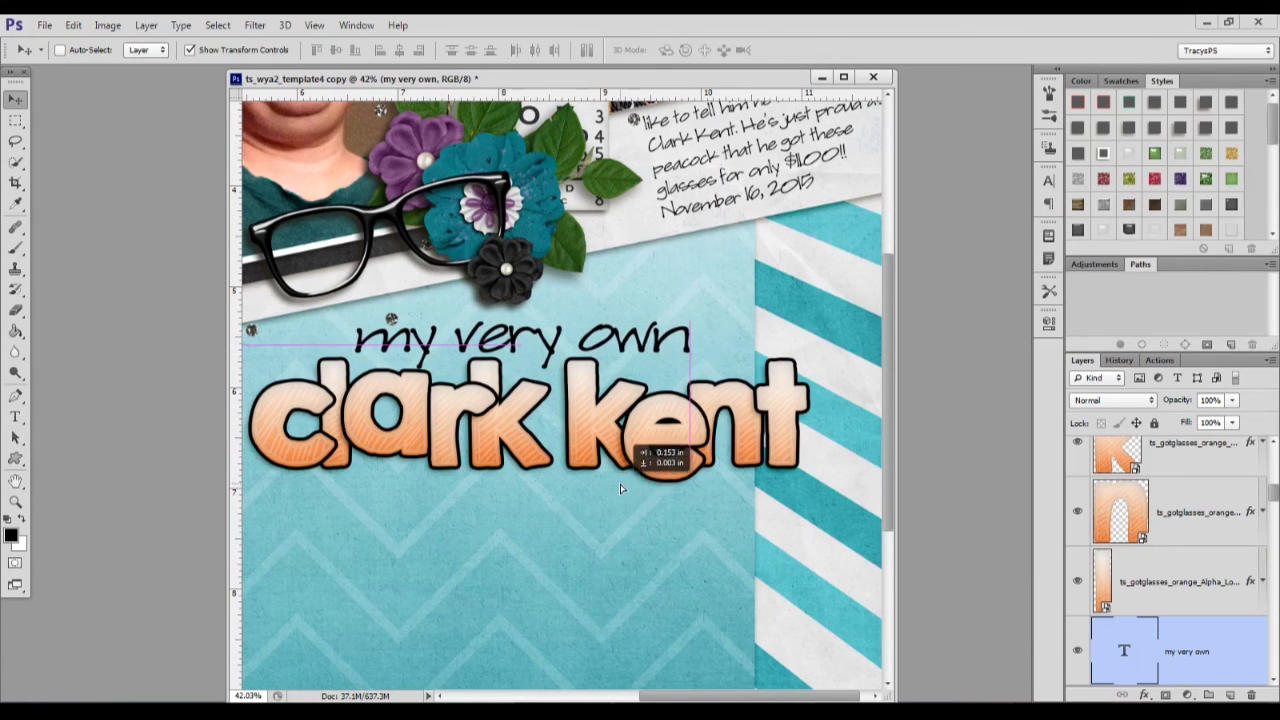
- Draw a thin horizontal line across "my very own" with the Line tool
left_click(15, 458)
left_click(97, 519)
left_click_drag(298, 343, 738, 342)
key("v")
scroll(541, 343, "up", 5)
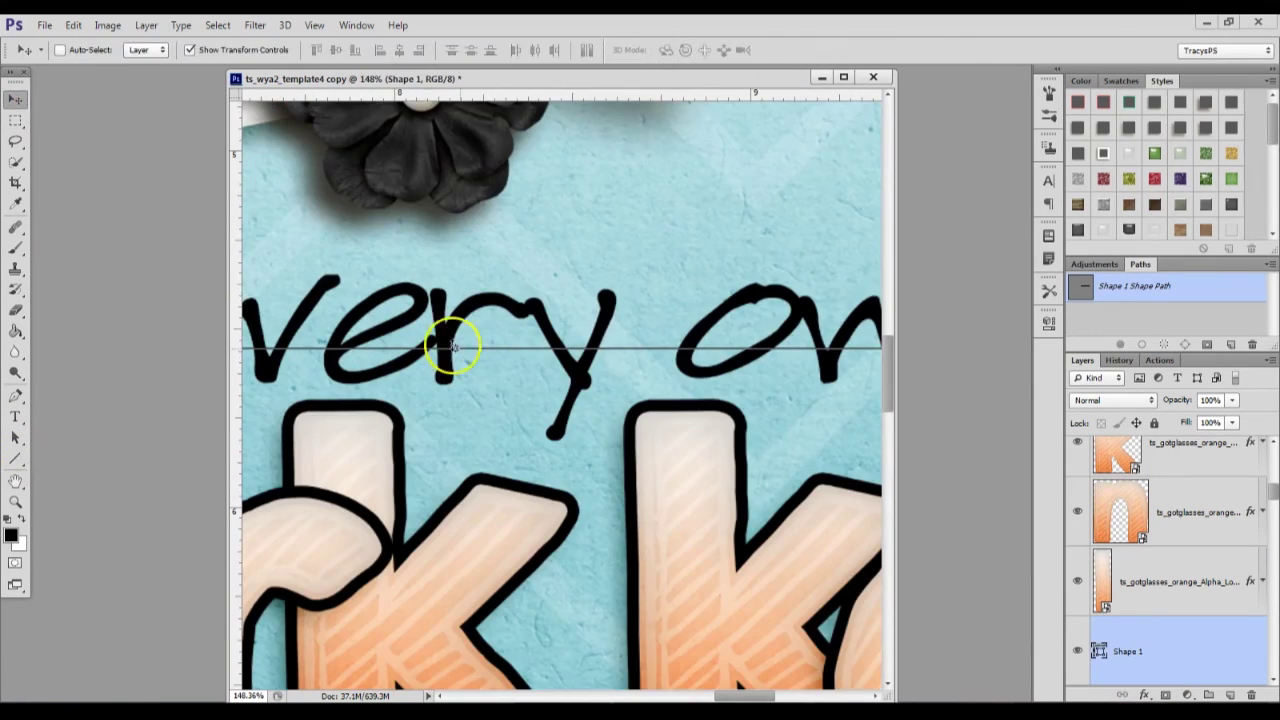
- Thicken the line across "my very own" and mask out its middle section so only short dashes flank the words
left_click_drag(453, 346, 454, 322)
key("Return")
scroll(682, 198, "down", 7)
scroll(1176, 583, "down", 2)
left_click(1176, 583, "ctrl")
left_click(1190, 512)
left_click(1165, 694)
key("m")
left_click_drag(465, 205, 800, 246)
key("alt+BackSpace")
key("ctrl+d")
key("v")
- Combine the line shape and the "my very own" text into one smart object
scroll(714, 380, "up", 4)
left_click(1187, 541, "shift")
right_click(1210, 541)
left_click(1066, 141)
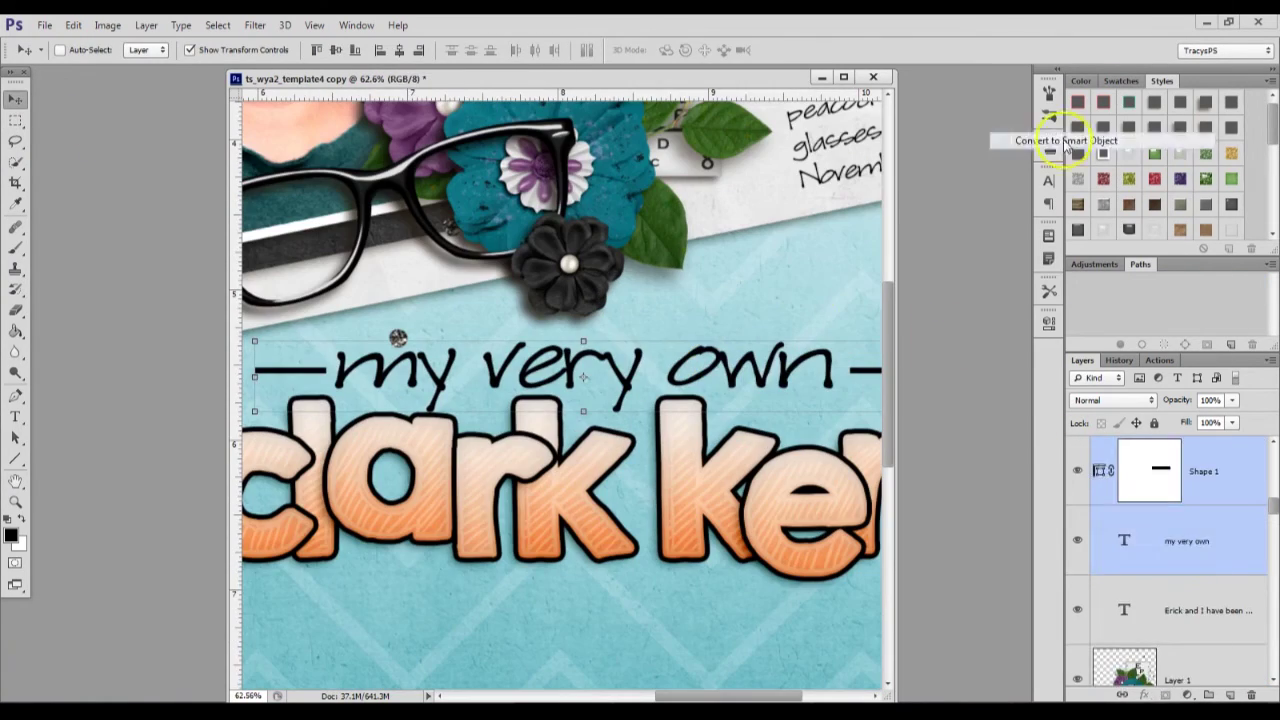
- Select the gem above "my very own" on the embellishment cluster layer and move it onto the white paper strip beside the glasses
scroll(392, 355, "down", 3)
left_click(389, 358, "ctrl")
scroll(400, 345, "up", 5)
key("l")
key("v")
mouse_move(318, 386)
left_mouse_down()
mouse_move(386, 366)
mouse_move(372, 274)
left_mouse_up()
scroll(428, 351, "down", 7)
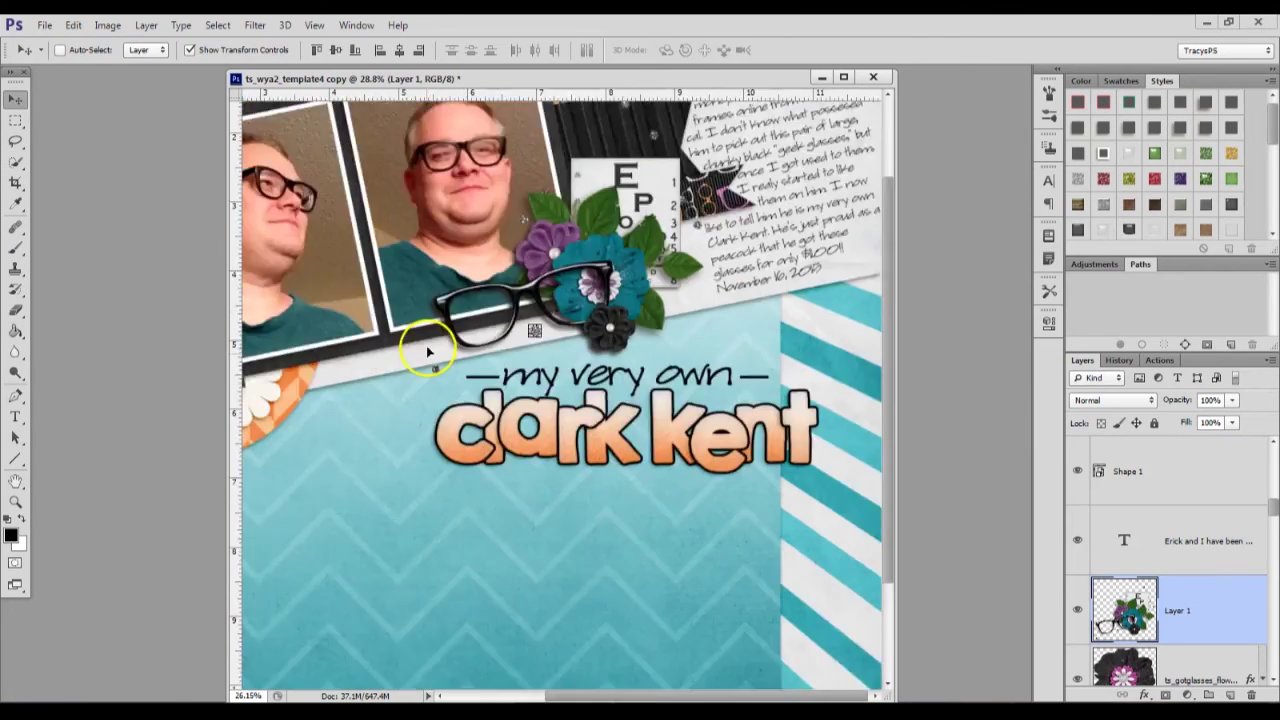
- Move the teal ombre chevron paper upward so its darker part sits behind the title
scroll(428, 352, "down", 2)
left_click(492, 584, "ctrl")
scroll(492, 584, "down", 3)
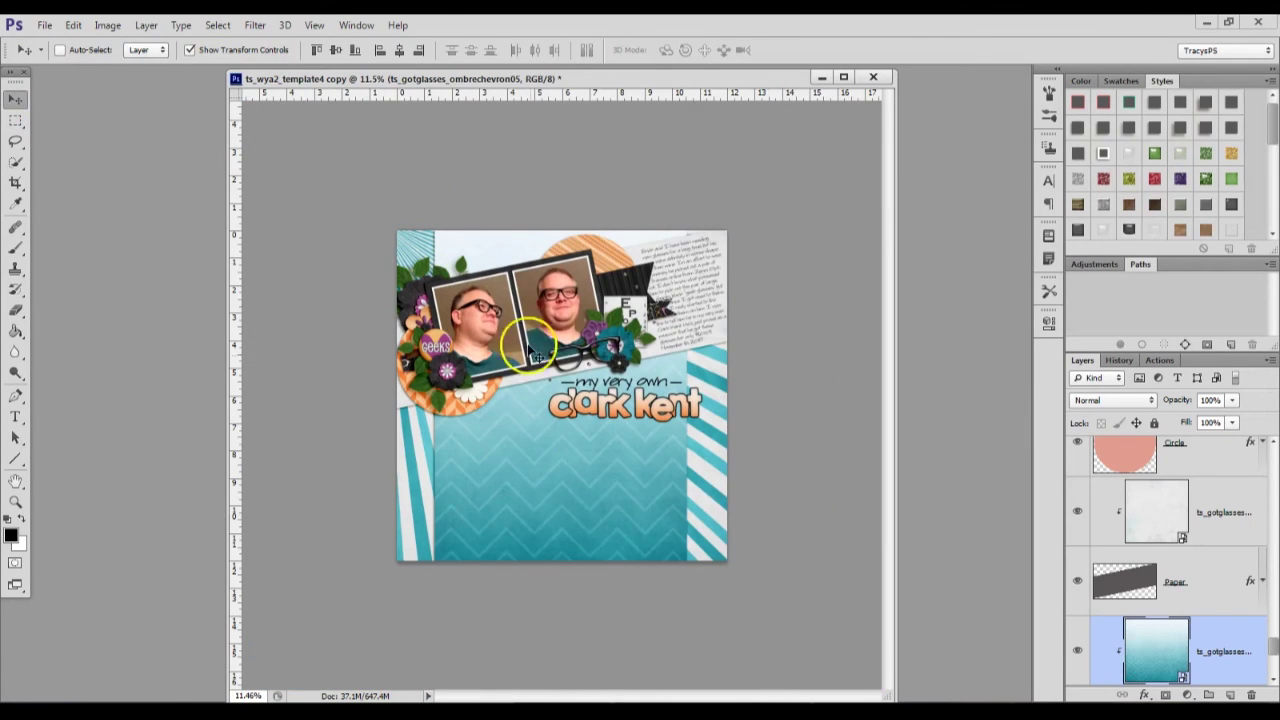
scroll(572, 480, "up", 3)
left_click_drag(689, 496, 607, 518)
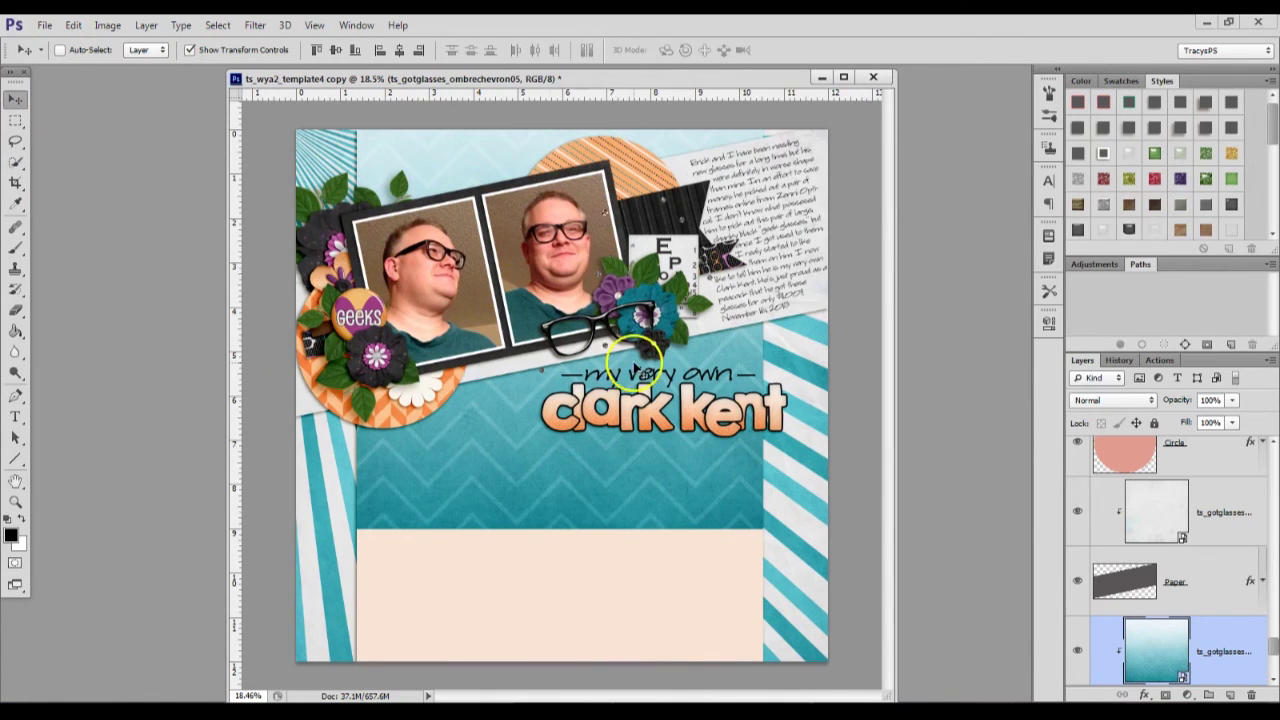
scroll(640, 372, "up", 5)
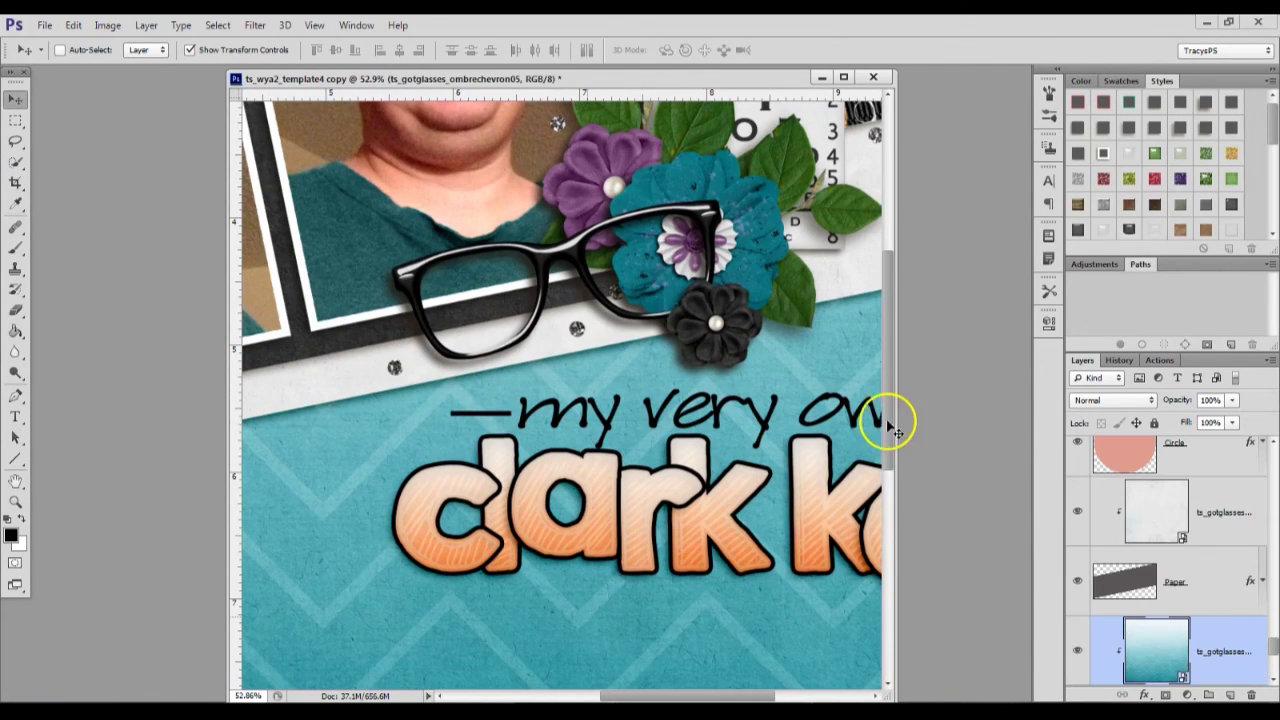
- Stretch the ombre chevron paper vertically to 133.75% so it reaches the page's lower edge
scroll(888, 428, "down", 3)
left_click_drag(484, 458, 498, 474)
scroll(498, 474, "down", 5)
left_click_drag(560, 533, 560, 622)
scroll(560, 622, "down", 3)
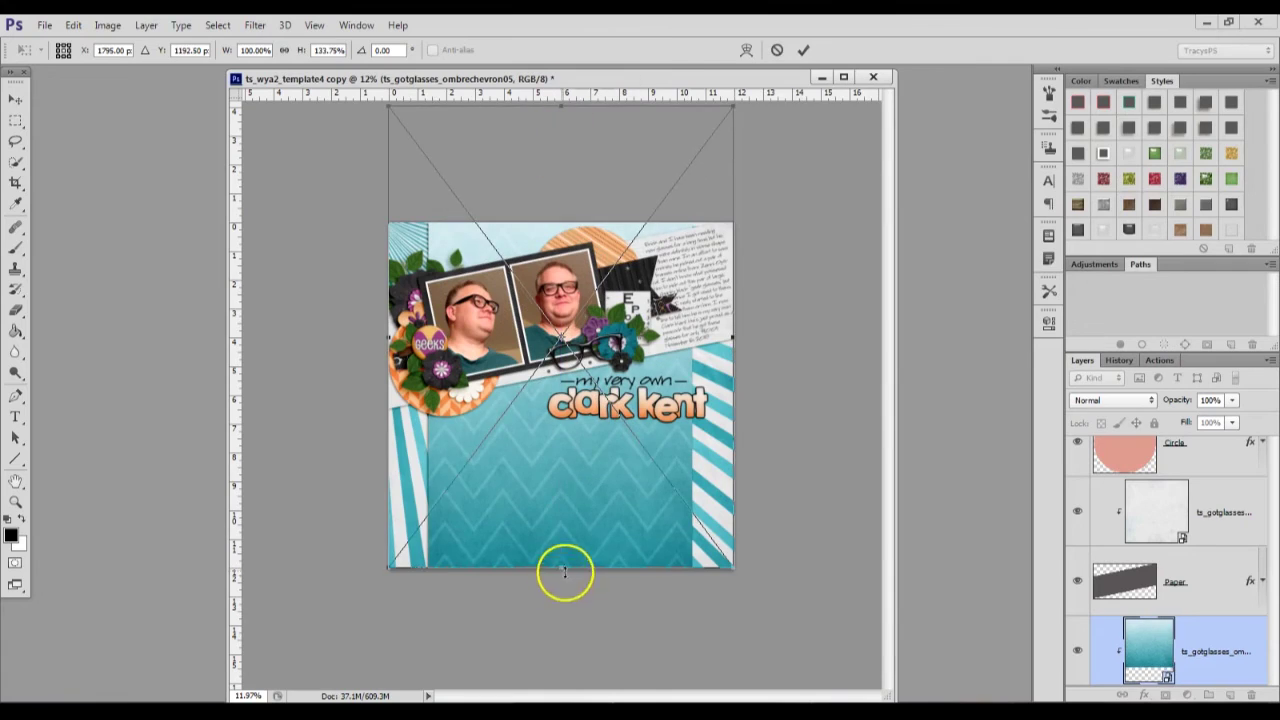
key("Return")
- Convert the "clark kent" letters into one smart object and align it with "my very own" by horizontal centers
scroll(700, 390, "up", 4)
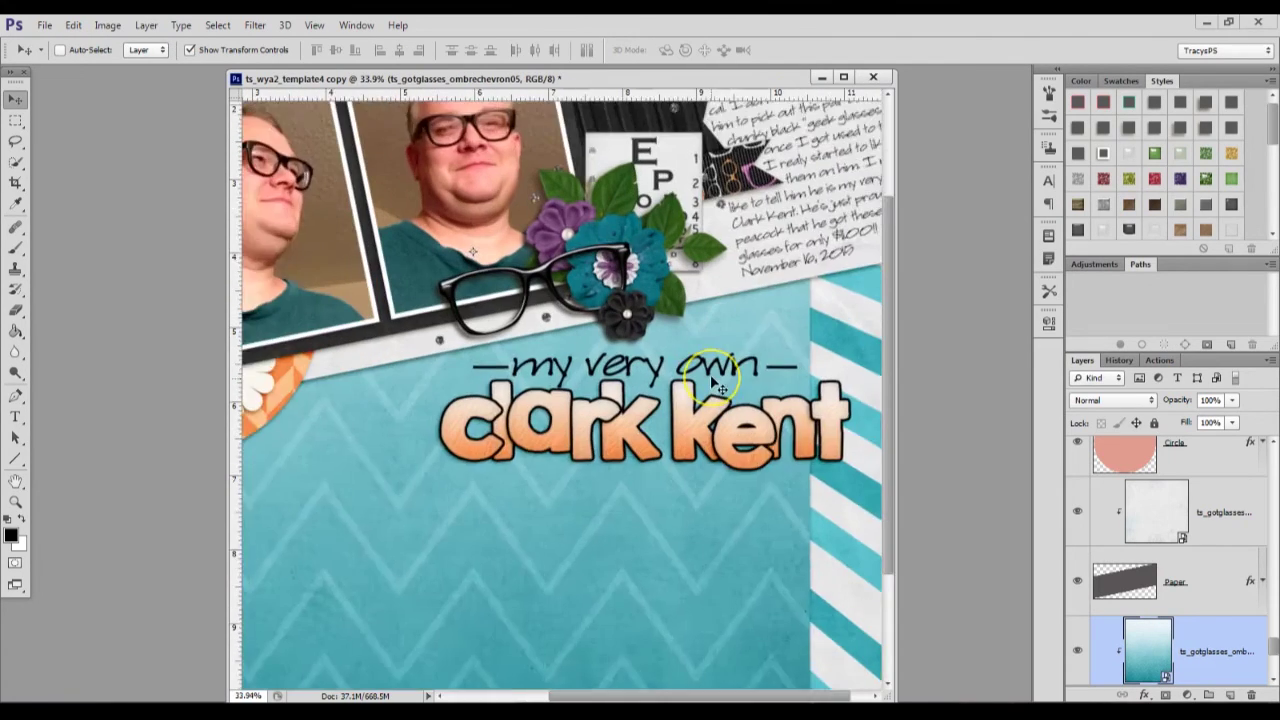
scroll(712, 383, "up", 2)
left_click(860, 450, "ctrl")
left_click(1210, 541, "shift")
right_click(1210, 541)
left_click(1003, 154)
left_click(1210, 541, "shift")
left_click(399, 50)
scroll(720, 405, "down", 3)
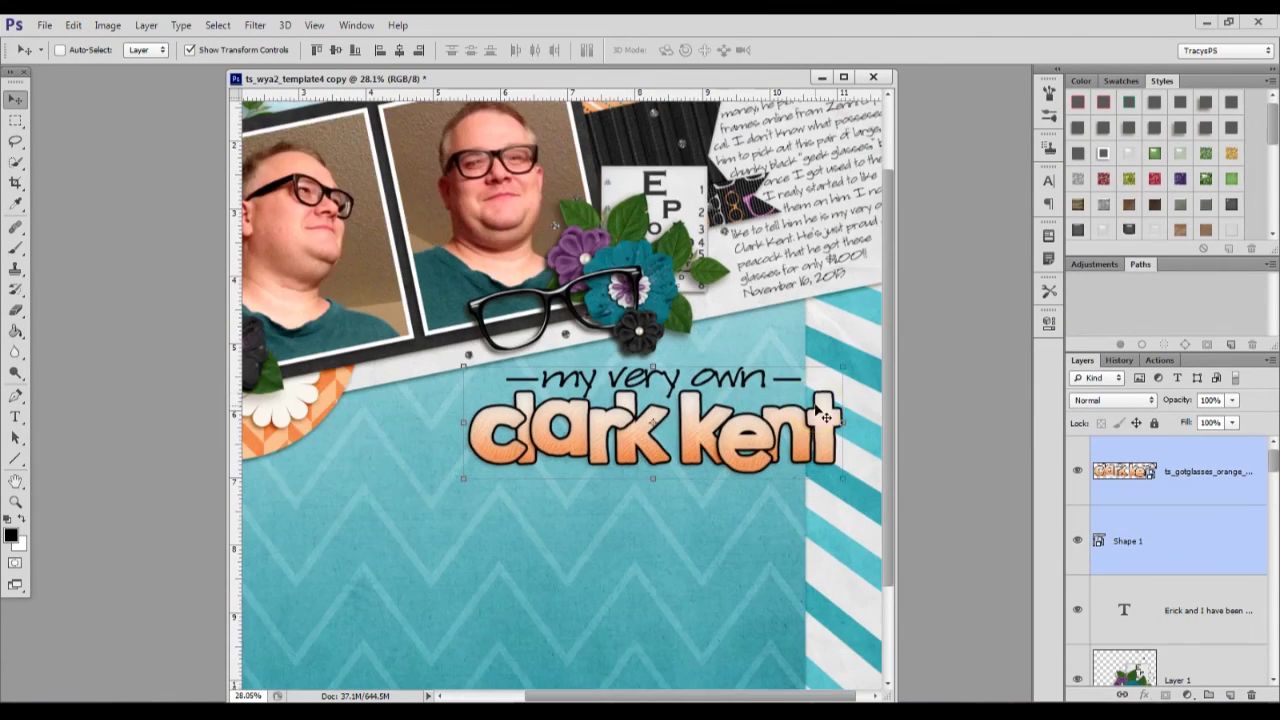
- Shift the whole title left and scale it down slightly so it clears the striped border
left_click_drag(818, 410, 770, 410)
scroll(770, 410, "down", 4)
scroll(696, 380, "up", 1)
mouse_move(706, 378)
left_mouse_down()
mouse_move(766, 374)
mouse_move(728, 376)
left_mouse_up()
left_click_drag(530, 428, 563, 419)
left_click_drag(721, 389, 698, 389)
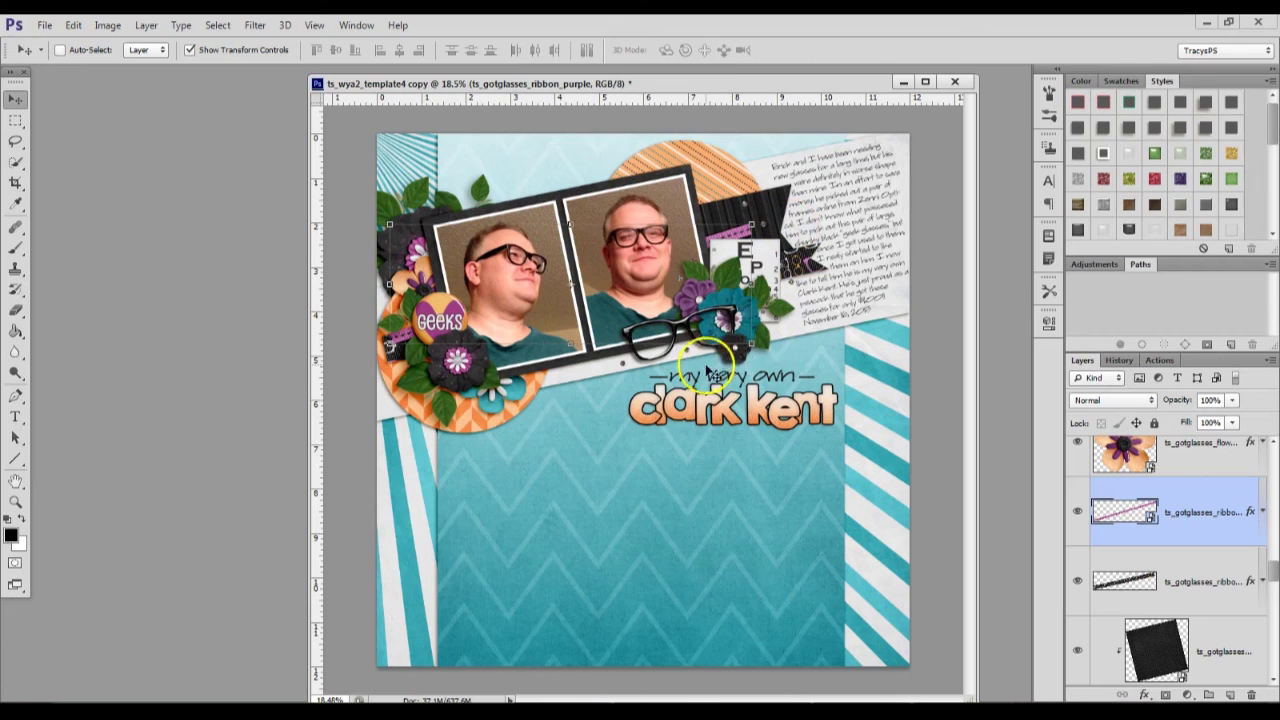
- Try to reposition the gem beside the glasses' left lens on the embellishment cluster layer
scroll(790, 280, "up", 3)
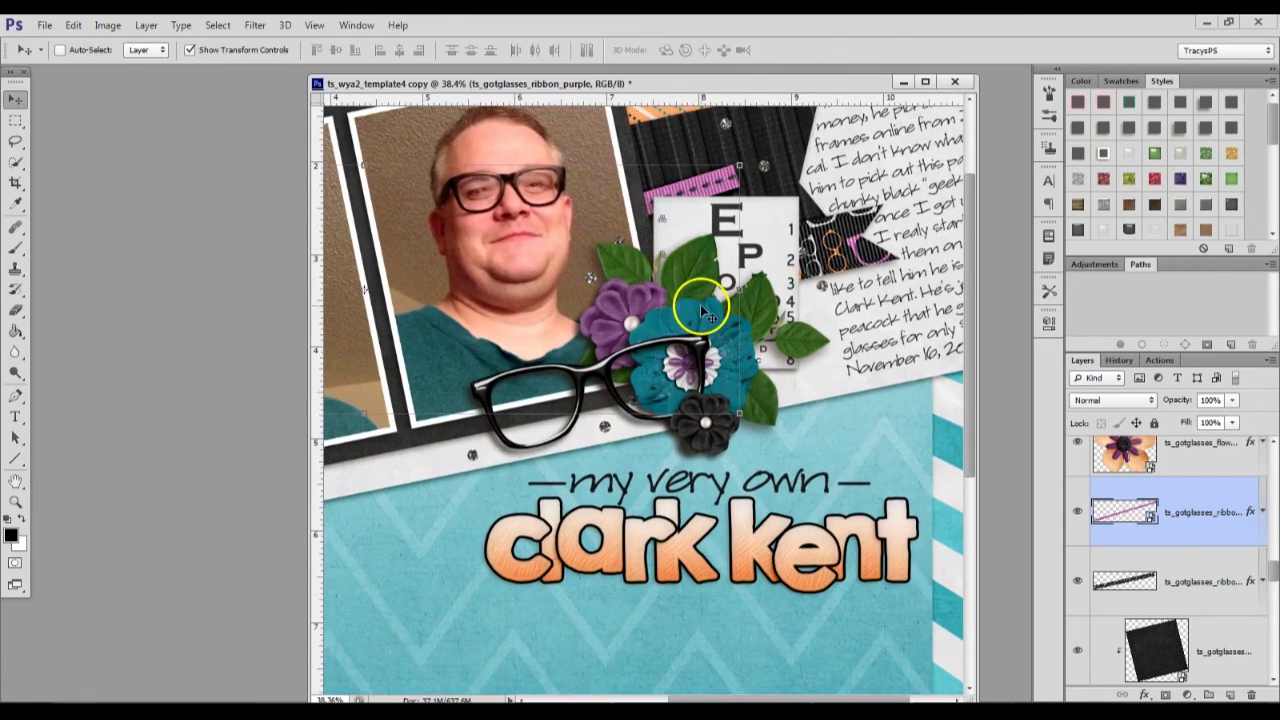
left_click(699, 312, "ctrl")
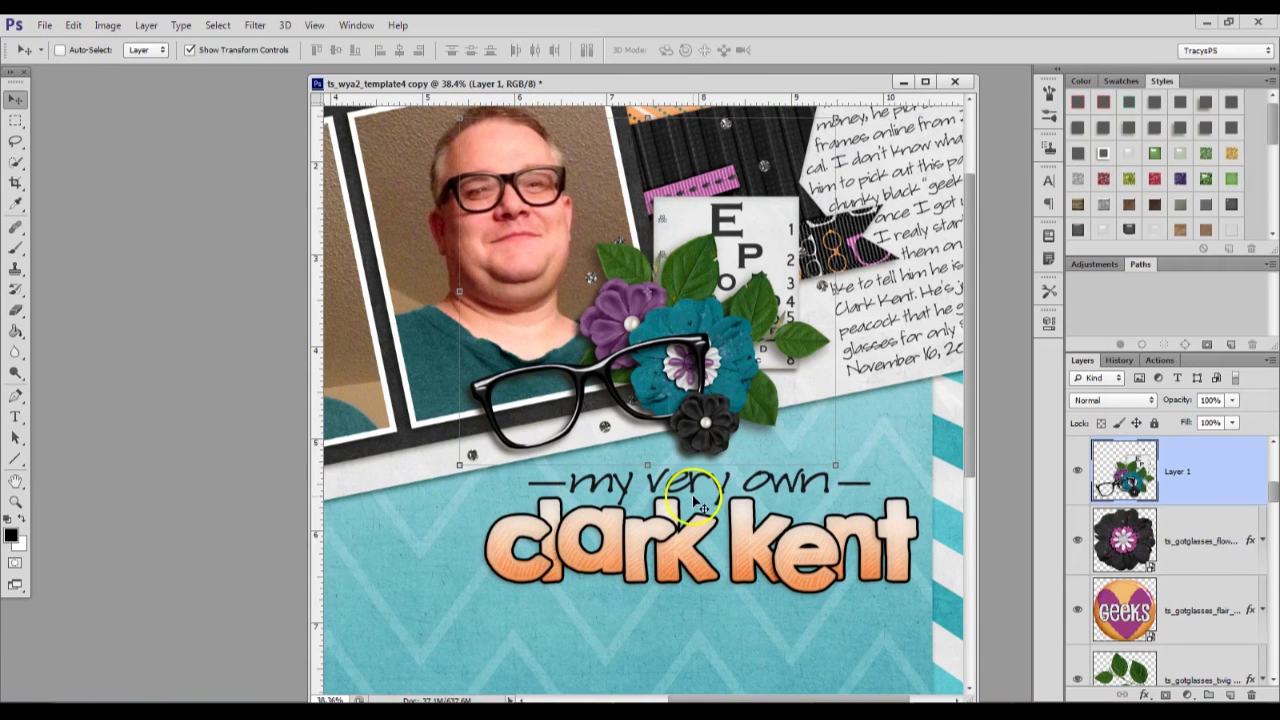
left_click(15, 140)
scroll(400, 336, "up", 2)
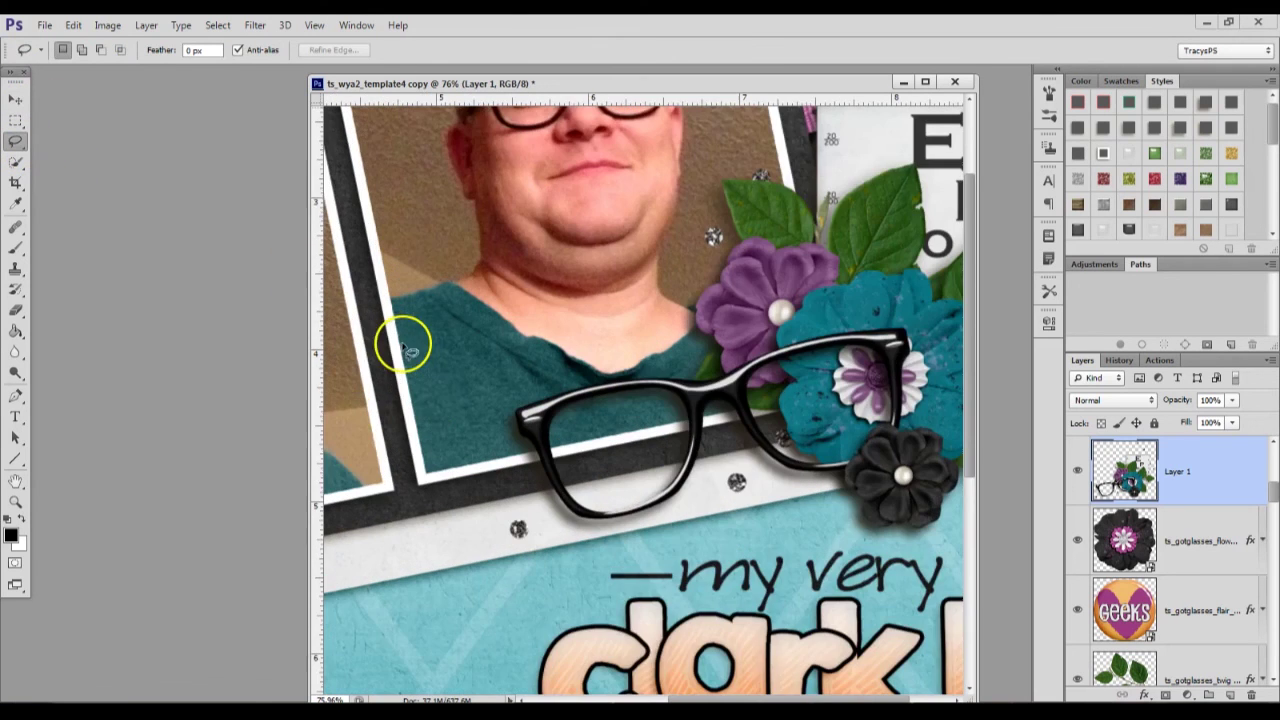
scroll(423, 429, "up", 2)
mouse_move(590, 540)
left_mouse_down()
mouse_move(560, 568)
mouse_move(449, 500)
mouse_move(431, 449)
mouse_move(474, 449)
mouse_move(505, 525)
left_mouse_up()
key("v")
key("ctrl+z")
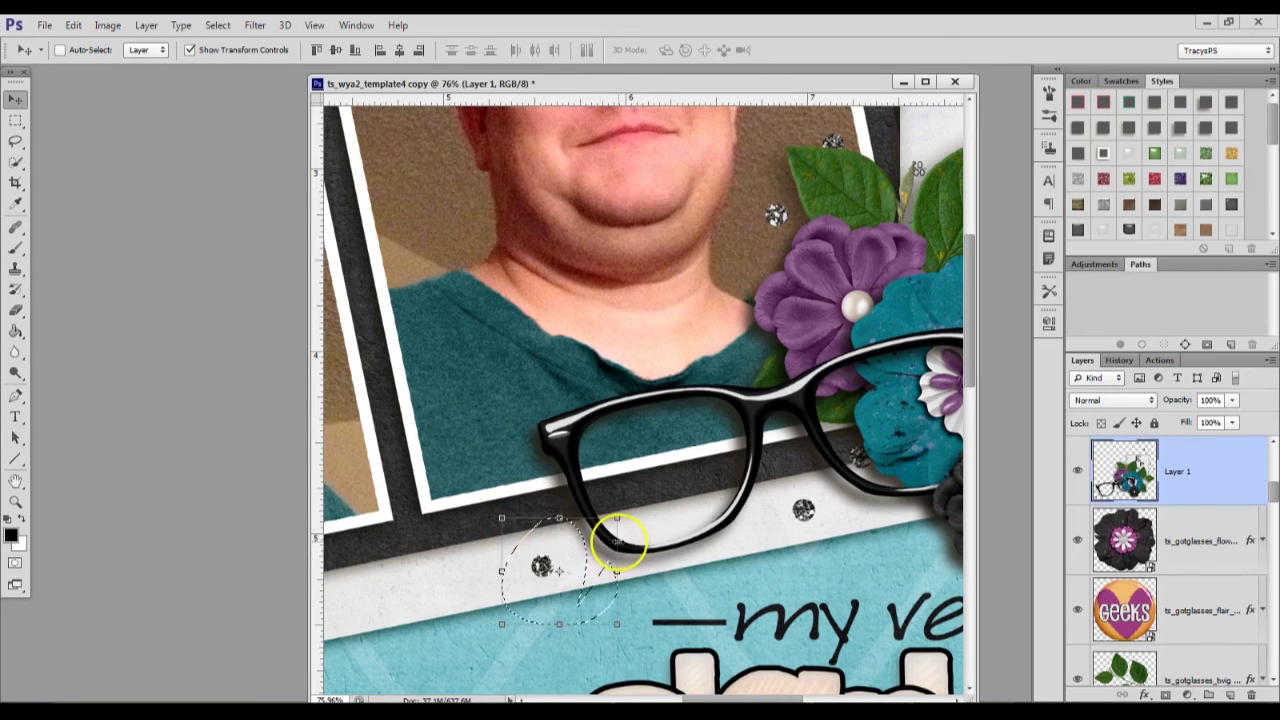
key("ctrl+d")
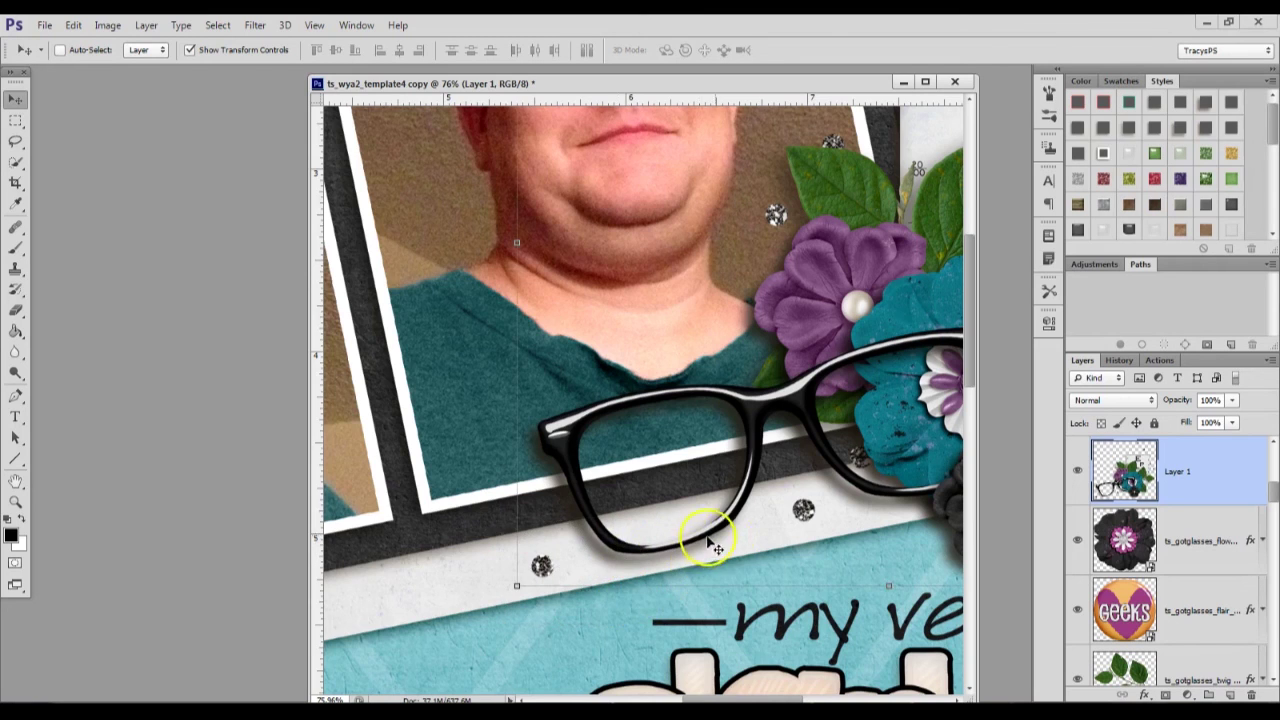
scroll(710, 545, "down", 5)
scroll(806, 532, "down", 2)
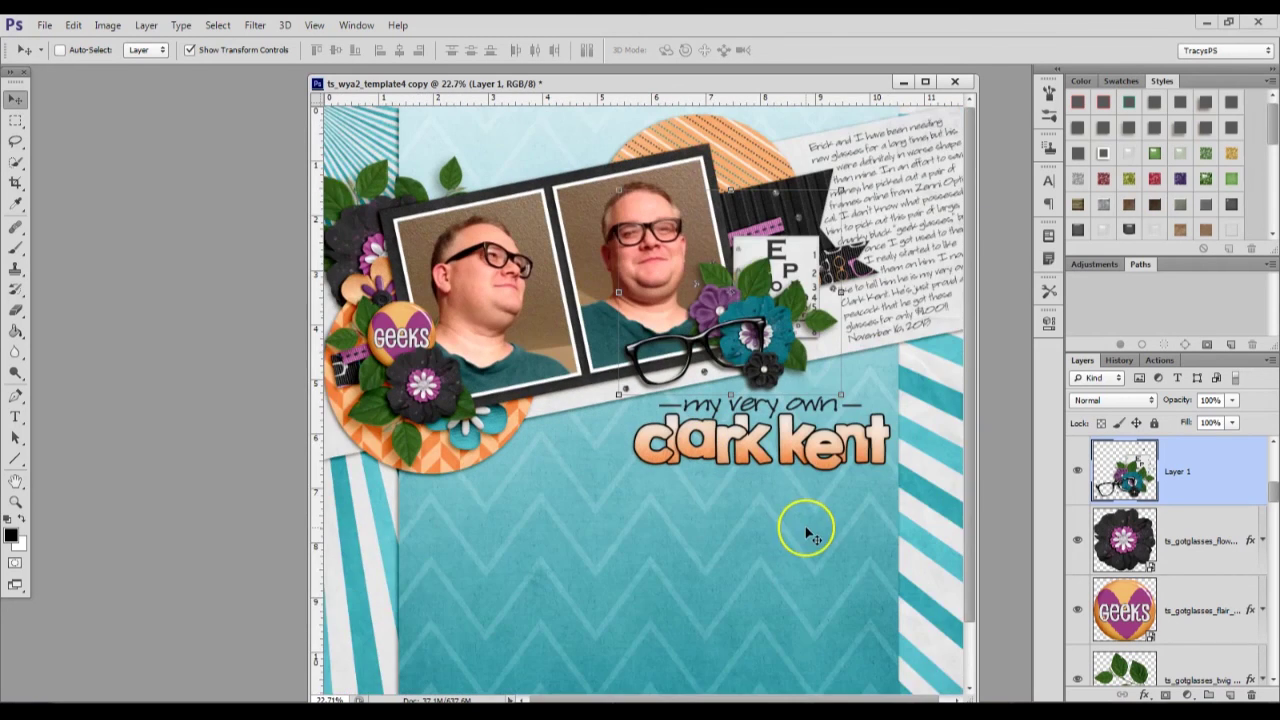
scroll(808, 533, "down", 2)
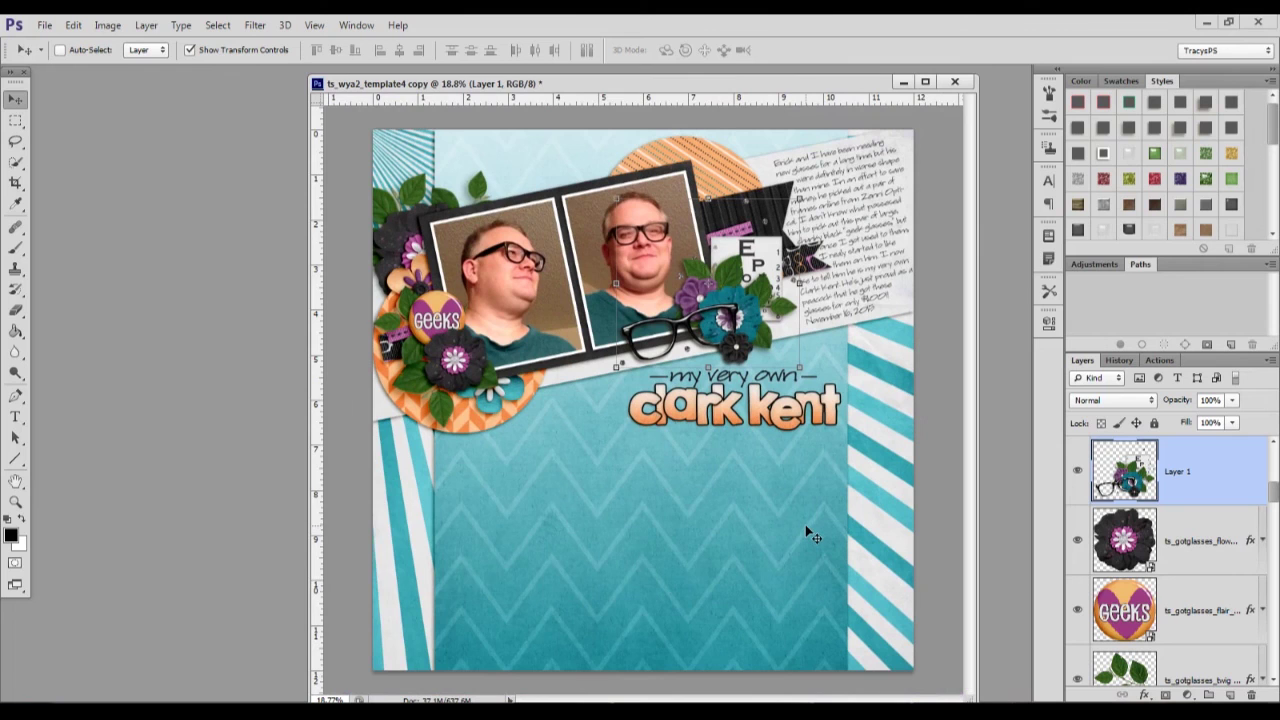
scroll(808, 533, "up", 1)
scroll(810, 533, "down", 1)
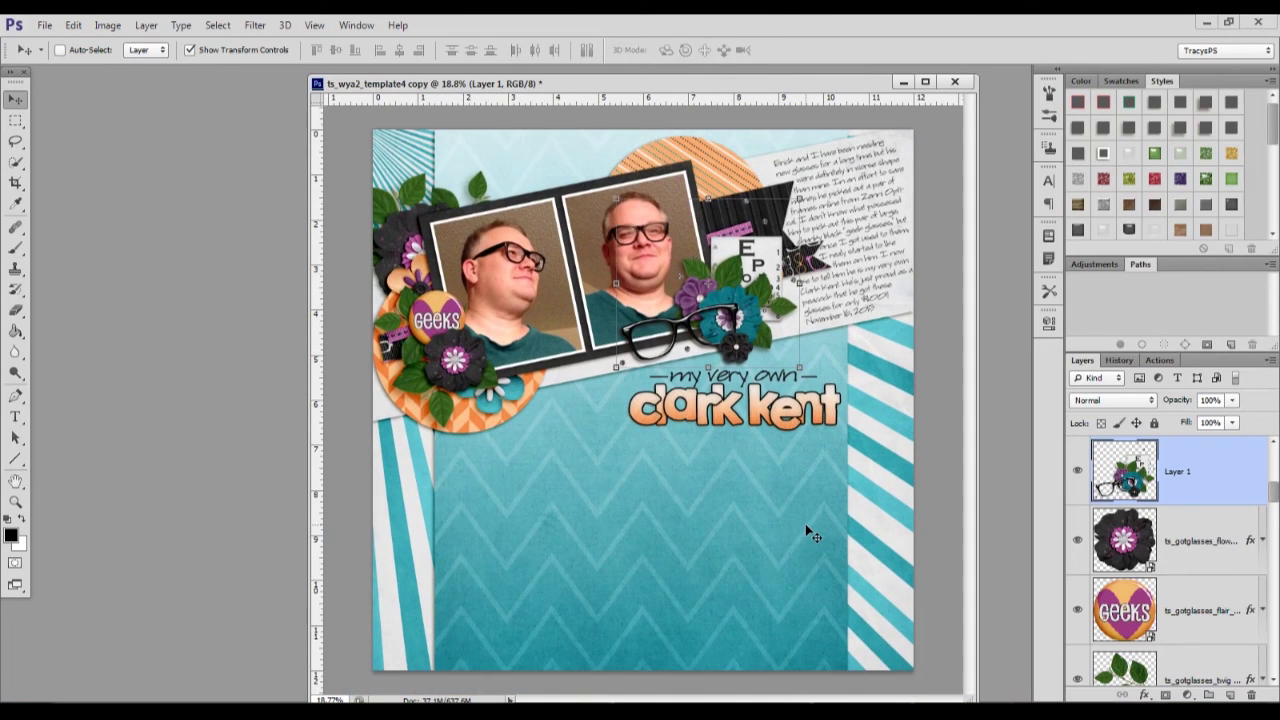